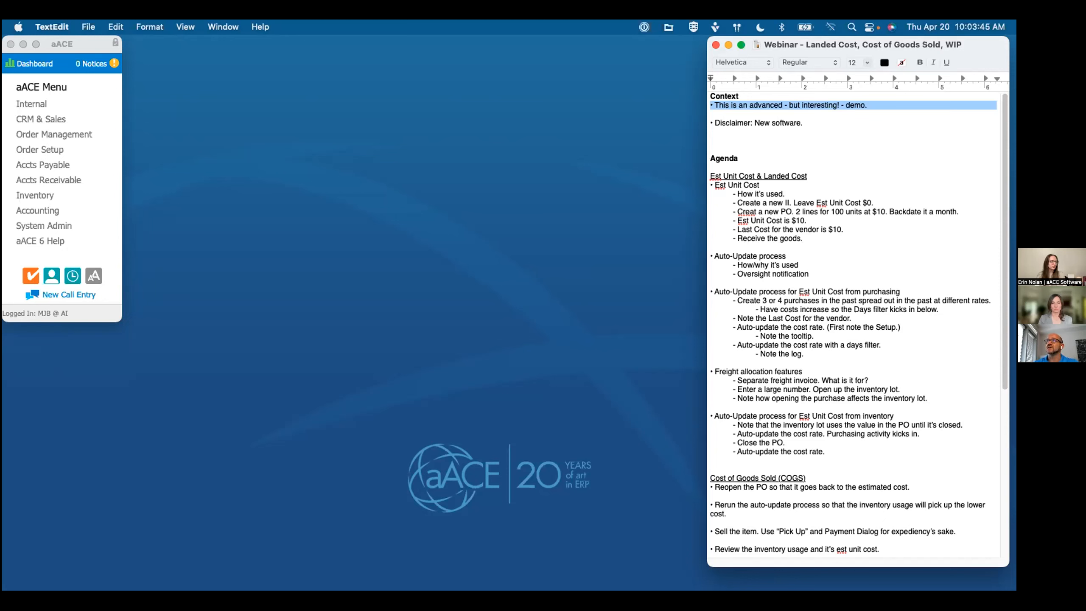
Step: Go through the Context points and the "Est Unit Cost" agenda item in the webinar outline, highlighting the lines being discussed
{"action": "left_click", "coordinate": [711, 114]}
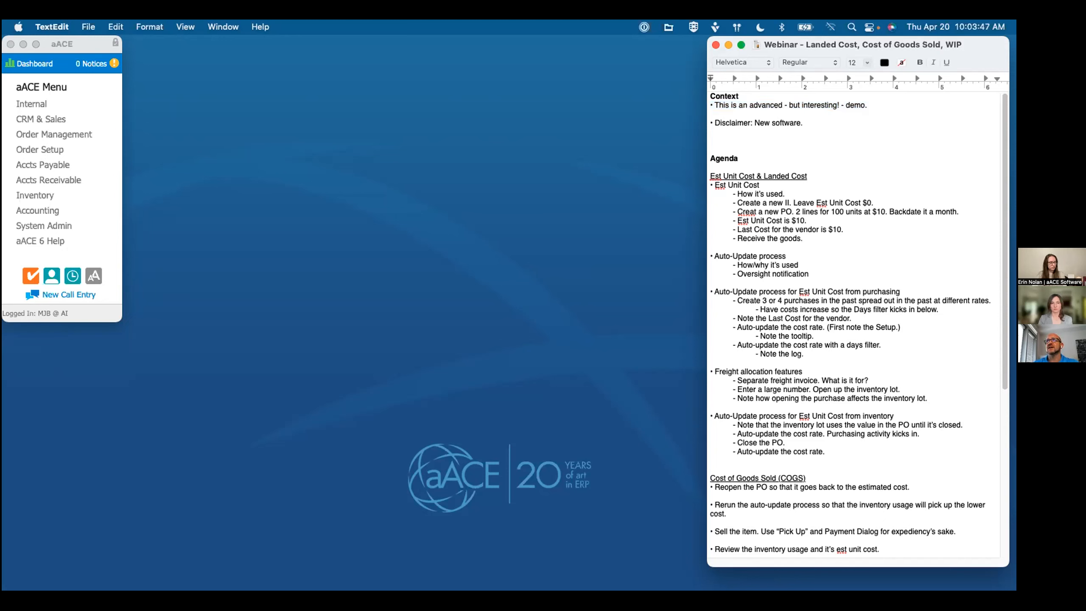
{"action": "key", "text": "shift+Down"}
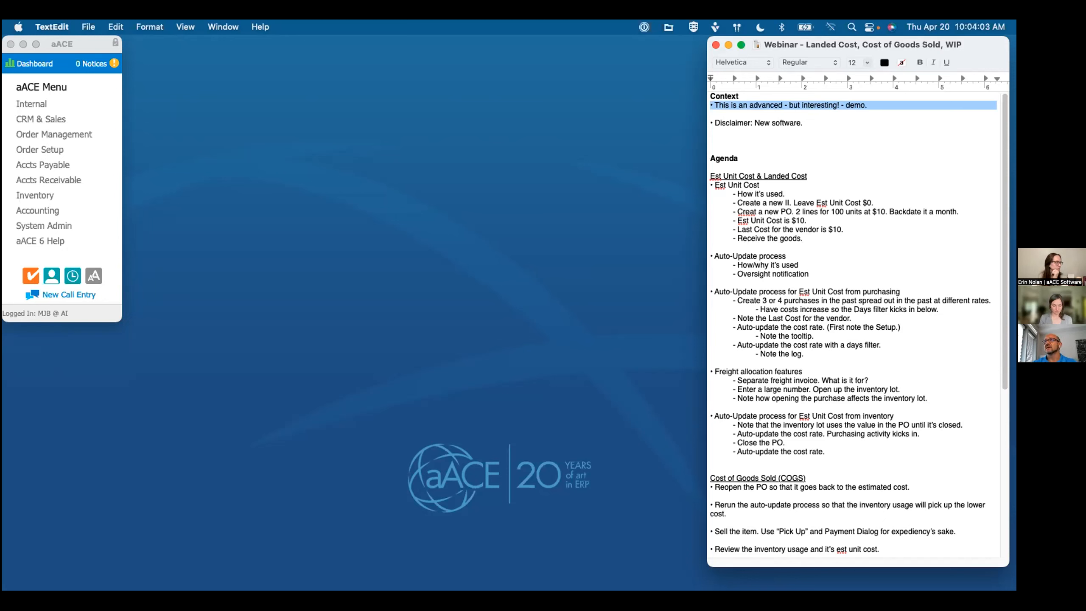
{"action": "key", "text": "Down"}
{"action": "key", "text": "shift+Down"}
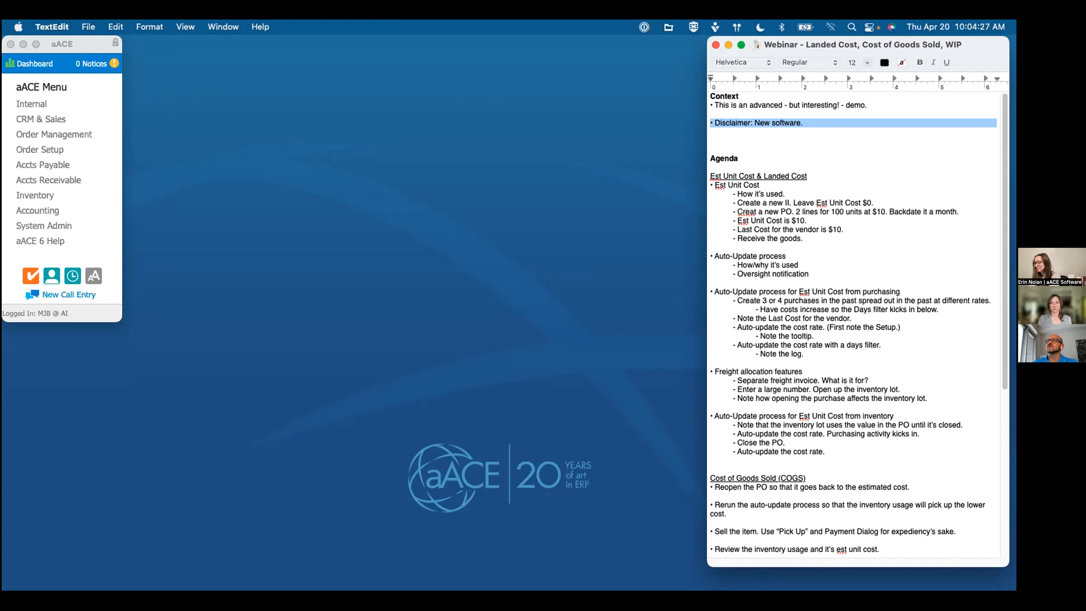
{"action": "left_click", "coordinate": [711, 132]}
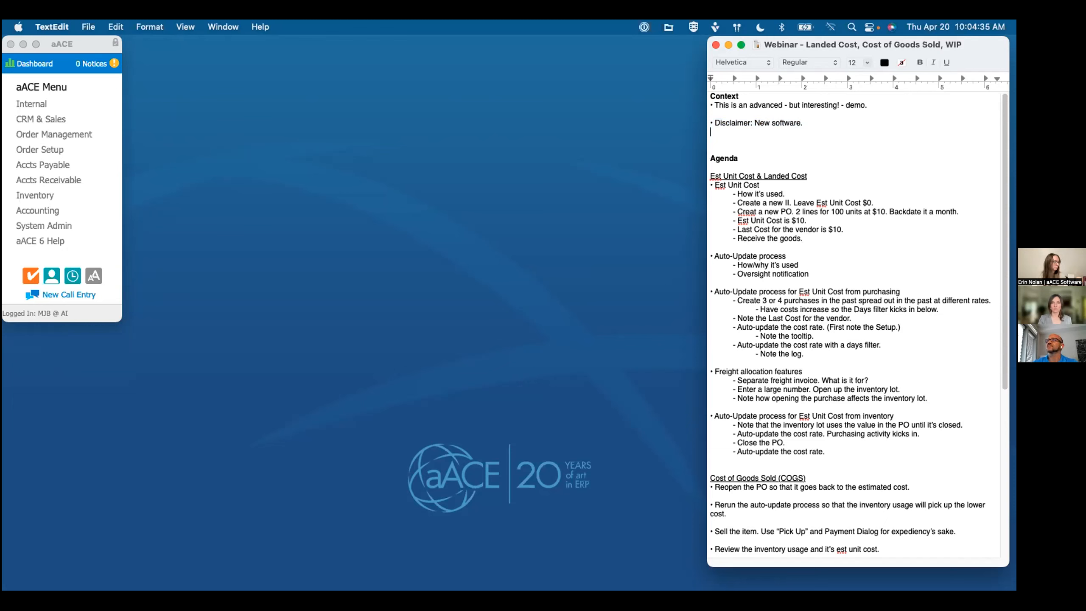
{"action": "key", "text": "Down"}
{"action": "key", "text": "Down"}
{"action": "key", "text": "Down"}
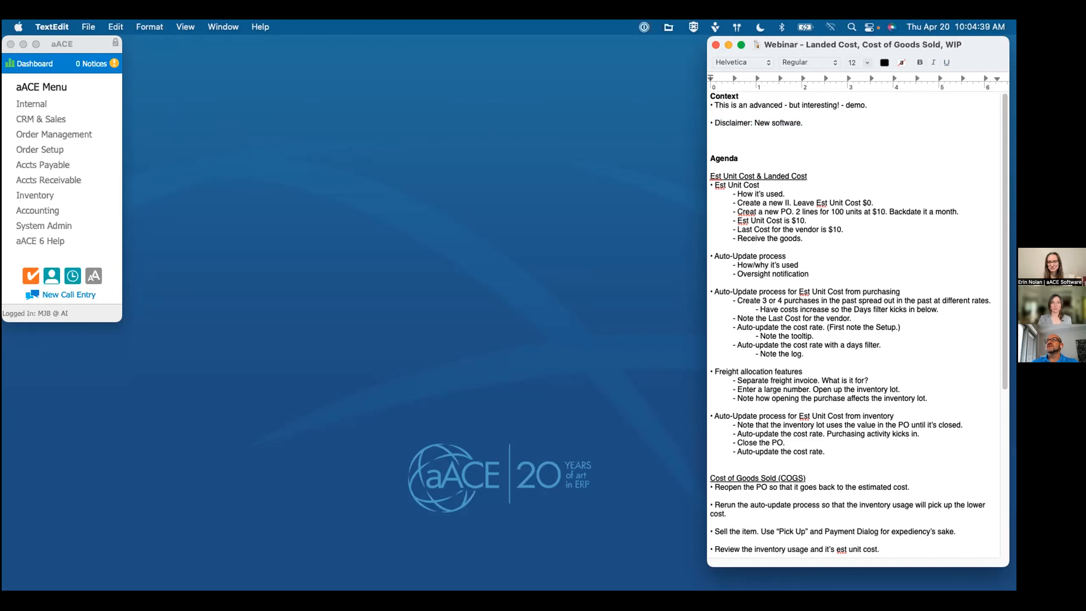
{"action": "key", "text": "shift+Down"}
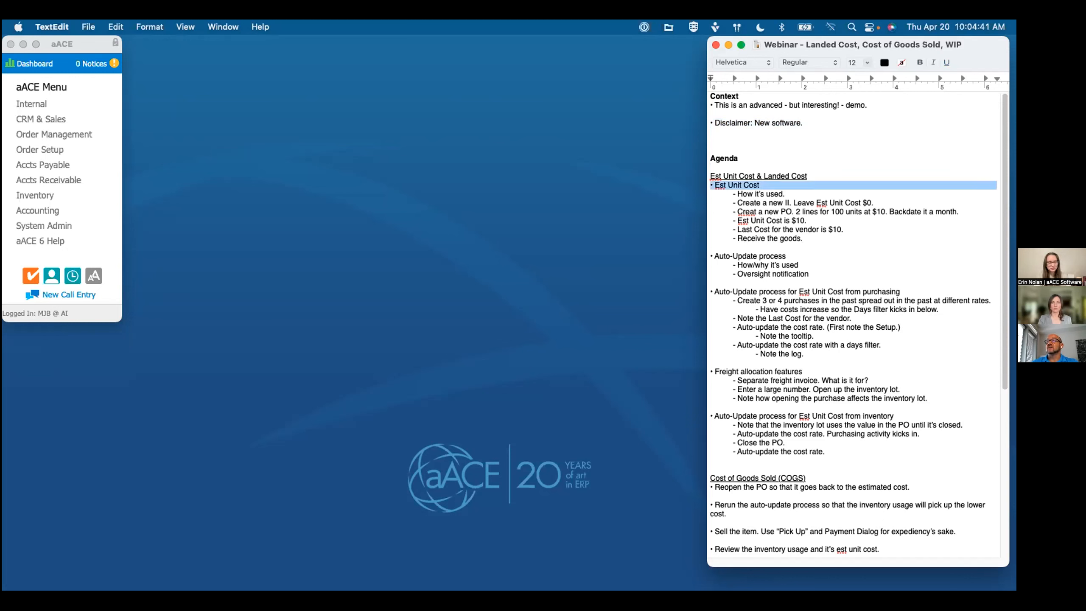
{"action": "key", "text": "Right"}
Step: Switch to aACE, find line item code 041923 in Line Item Codes, and examine its vendors and estimated unit cost
{"action": "left_click", "coordinate": [95, 142]}
{"action": "left_click", "coordinate": [88, 147]}
{"action": "left_click", "coordinate": [37, 104]}
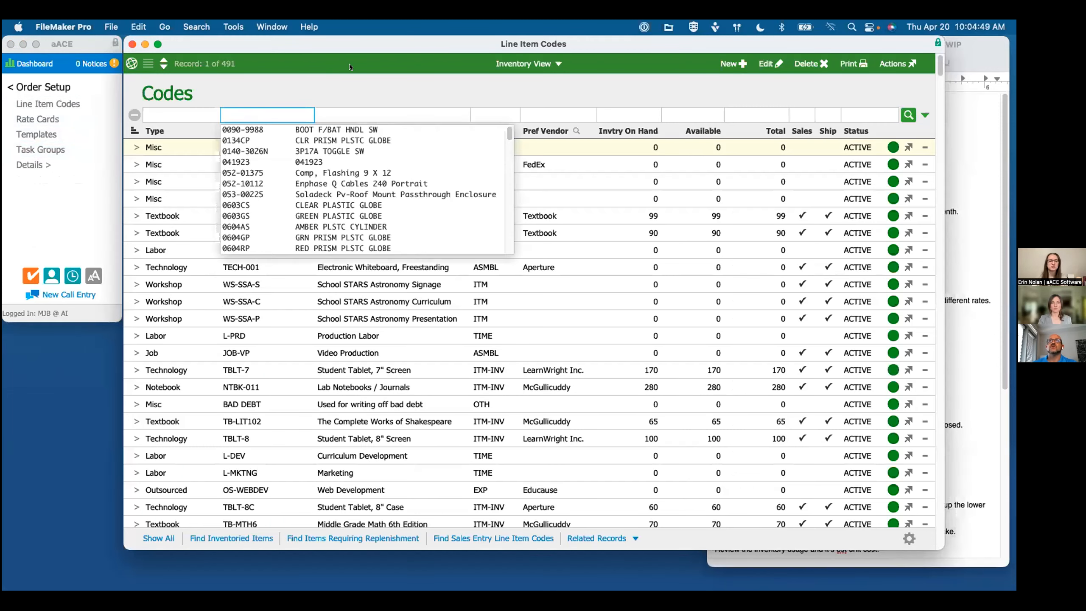
{"action": "left_click", "coordinate": [349, 67]}
{"action": "left_click", "coordinate": [428, 208]}
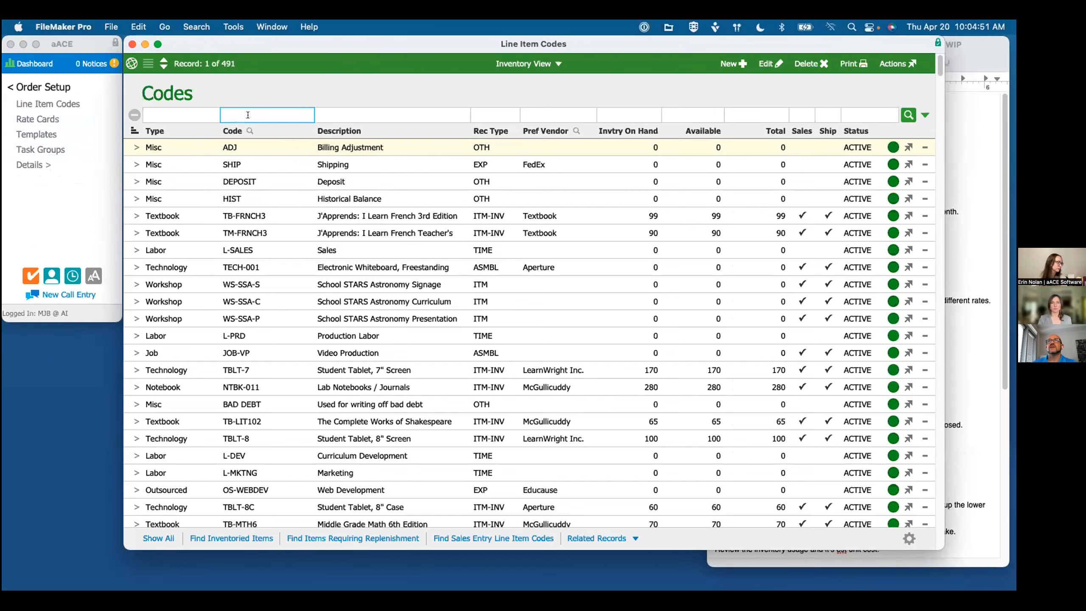
{"action": "type", "text": "041923"}
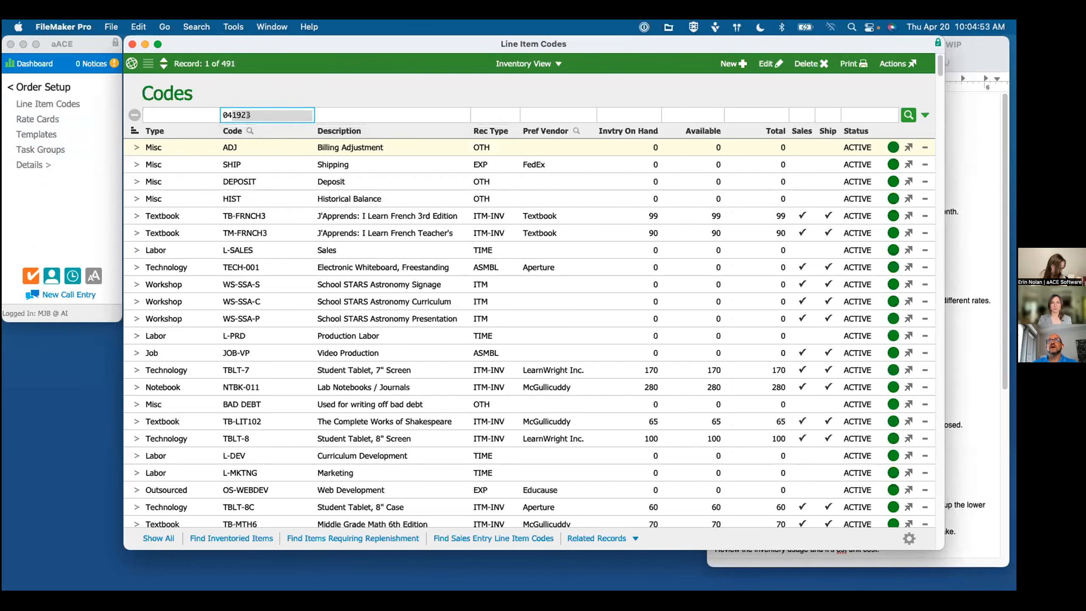
{"action": "key", "text": "Return"}
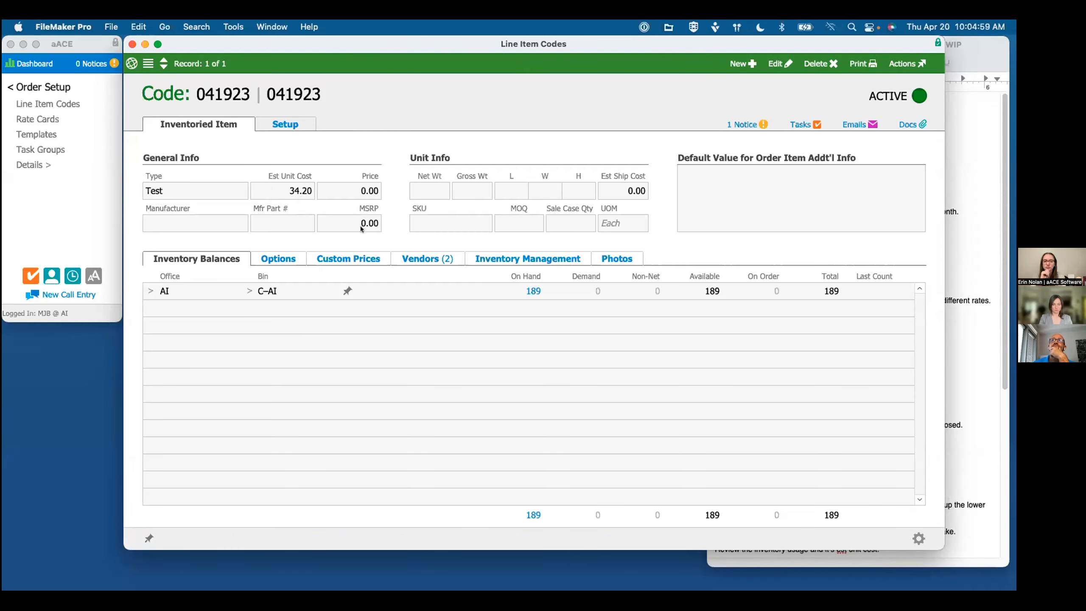
{"action": "left_click", "coordinate": [432, 258]}
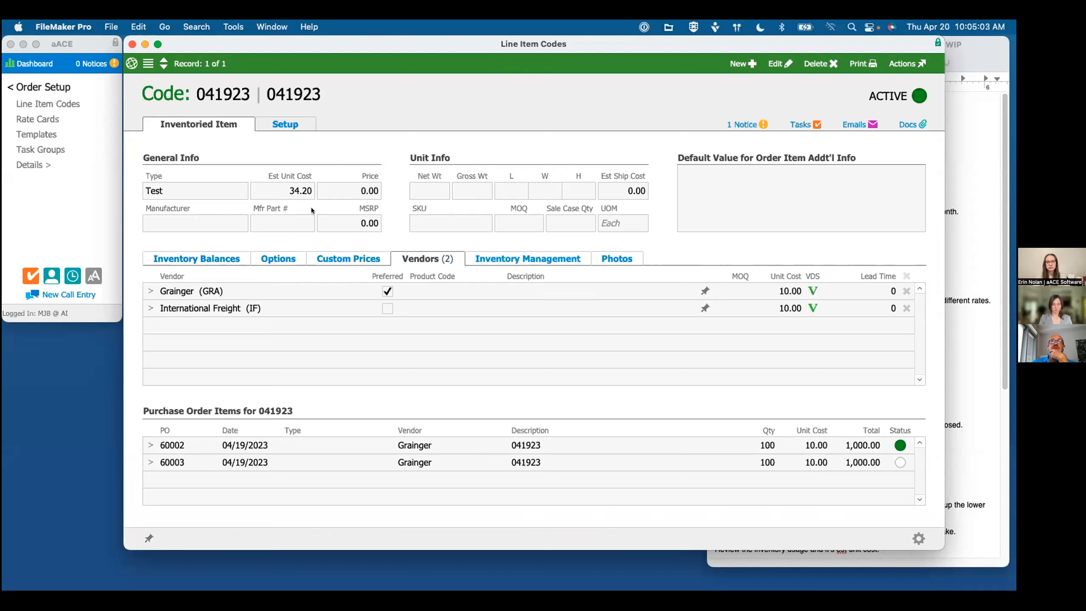
{"action": "mouse_move", "coordinate": [292, 189]}
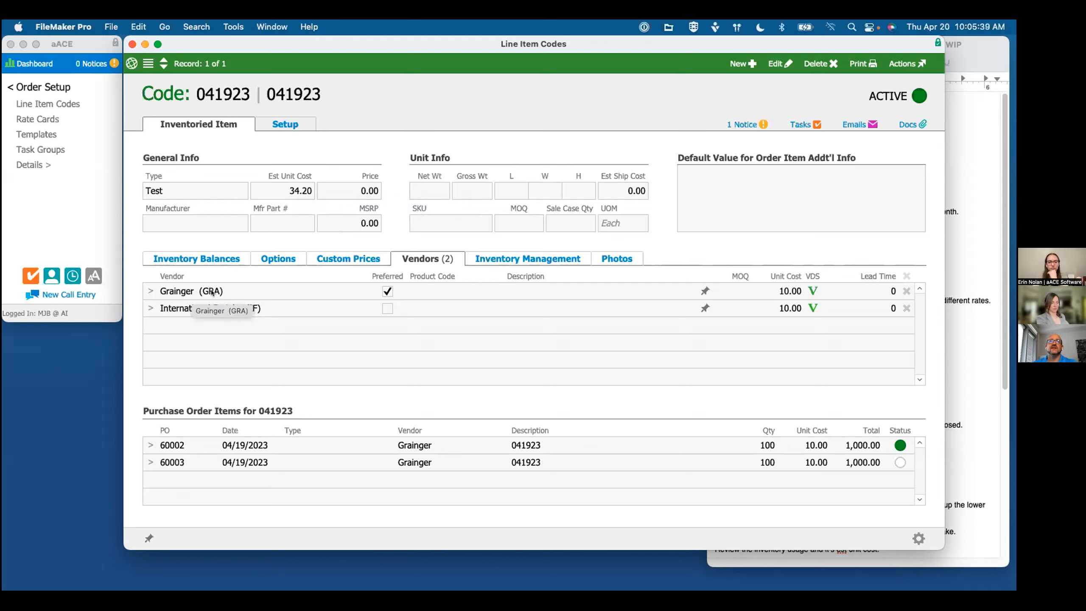
Step: Find line item code TBLT-7, open its record, and compare its vendors' unit costs with the estimated unit cost
{"action": "left_click", "coordinate": [148, 63]}
{"action": "left_click", "coordinate": [270, 114]}
{"action": "type", "text": "TBLT-7"}
{"action": "key", "text": "Return"}
{"action": "left_click", "coordinate": [137, 147]}
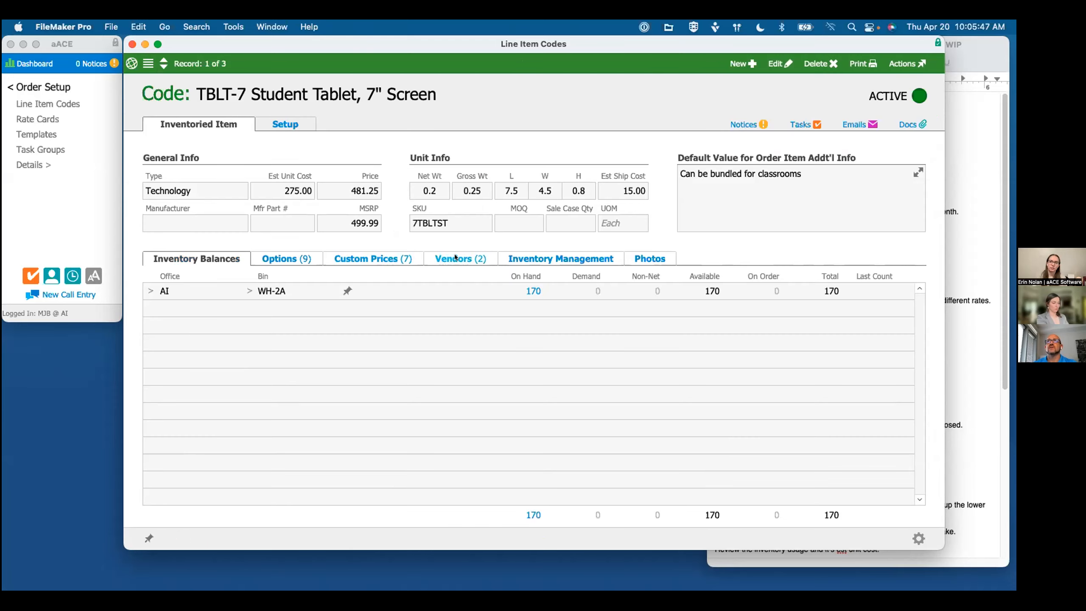
{"action": "left_click", "coordinate": [454, 256]}
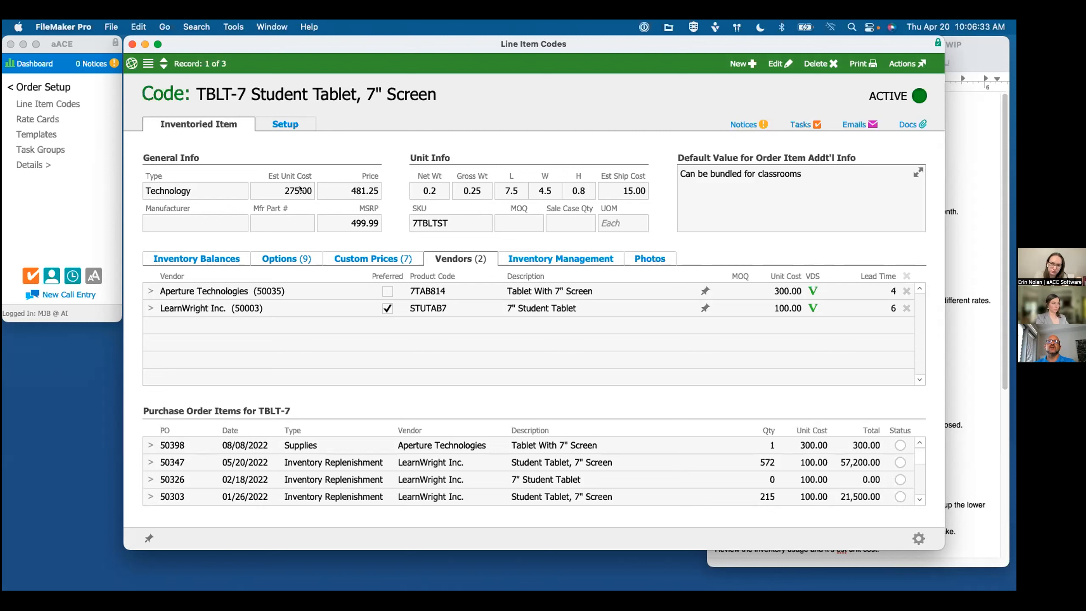
{"action": "mouse_move", "coordinate": [300, 189]}
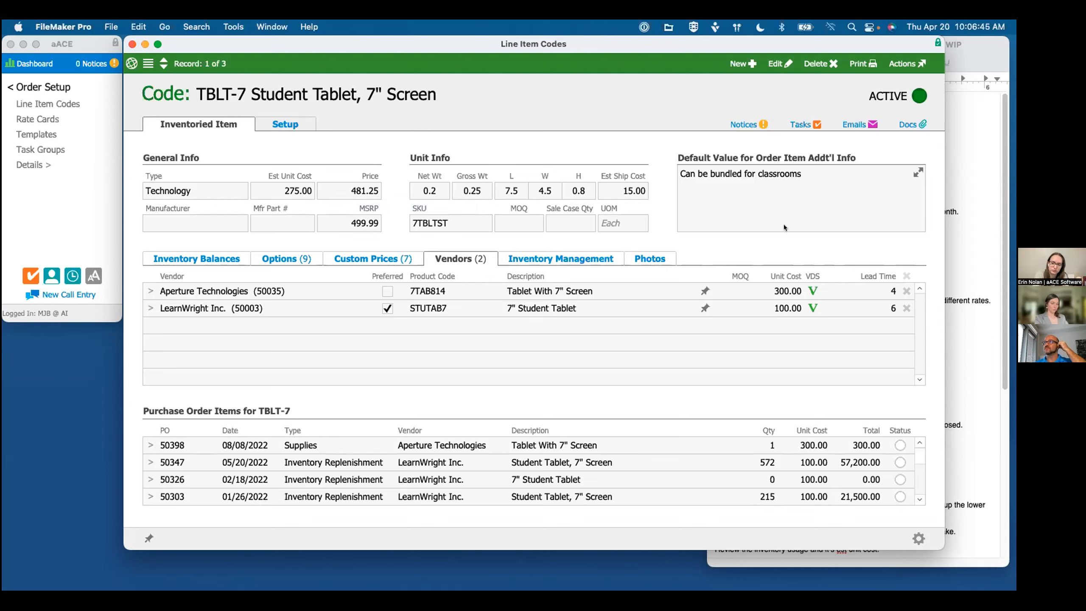
Step: Highlight the "Create a new II" line in the webinar outline and start a new inventoried item in Line Item Codes
{"action": "left_click", "coordinate": [981, 264]}
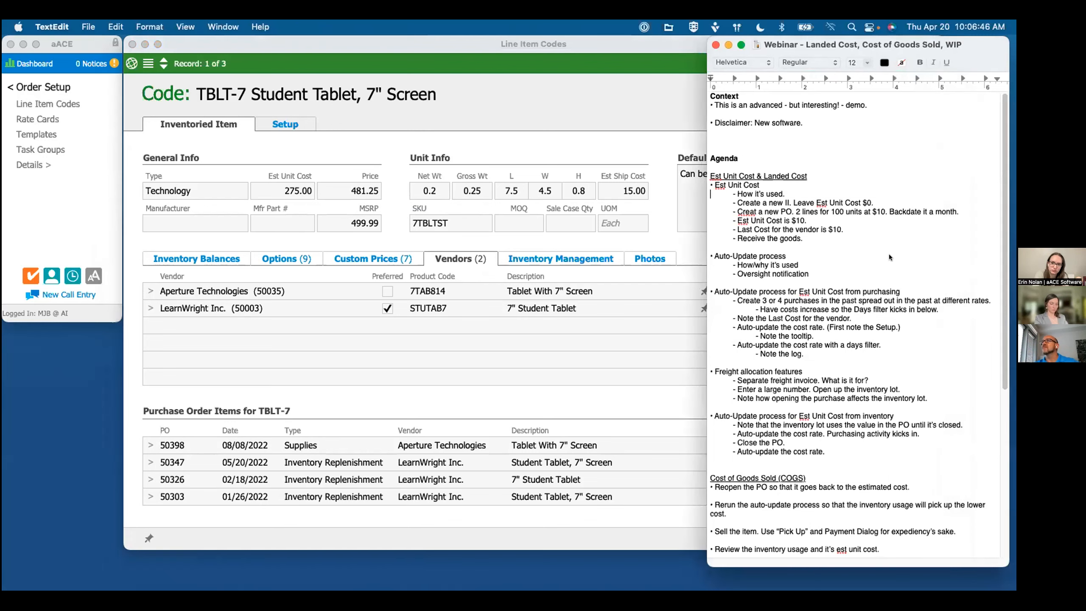
{"action": "triple_click", "coordinate": [778, 204]}
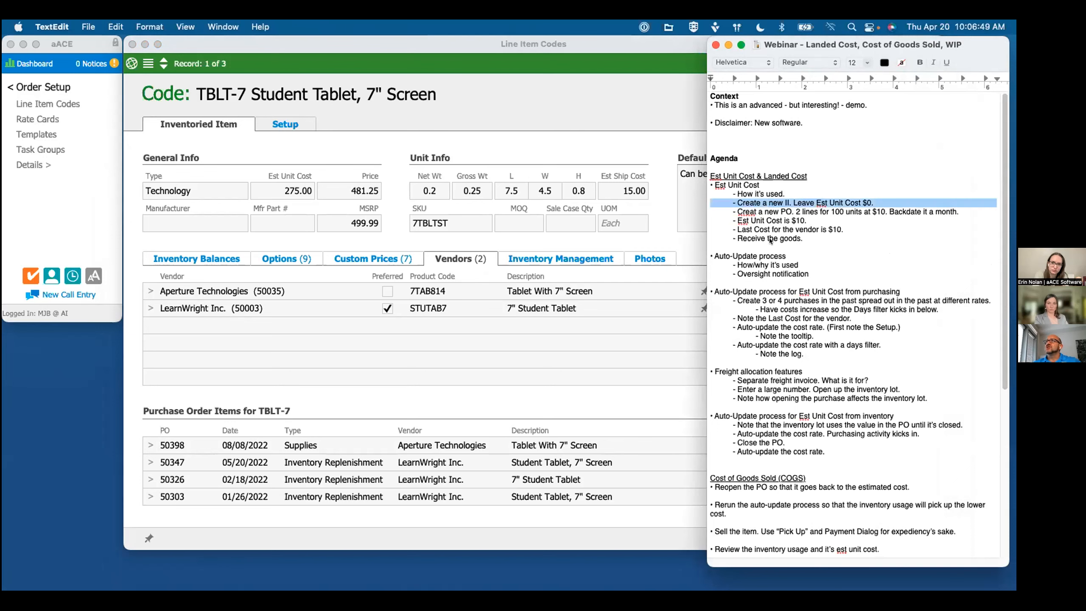
{"action": "left_click", "coordinate": [533, 122]}
{"action": "left_click", "coordinate": [736, 64]}
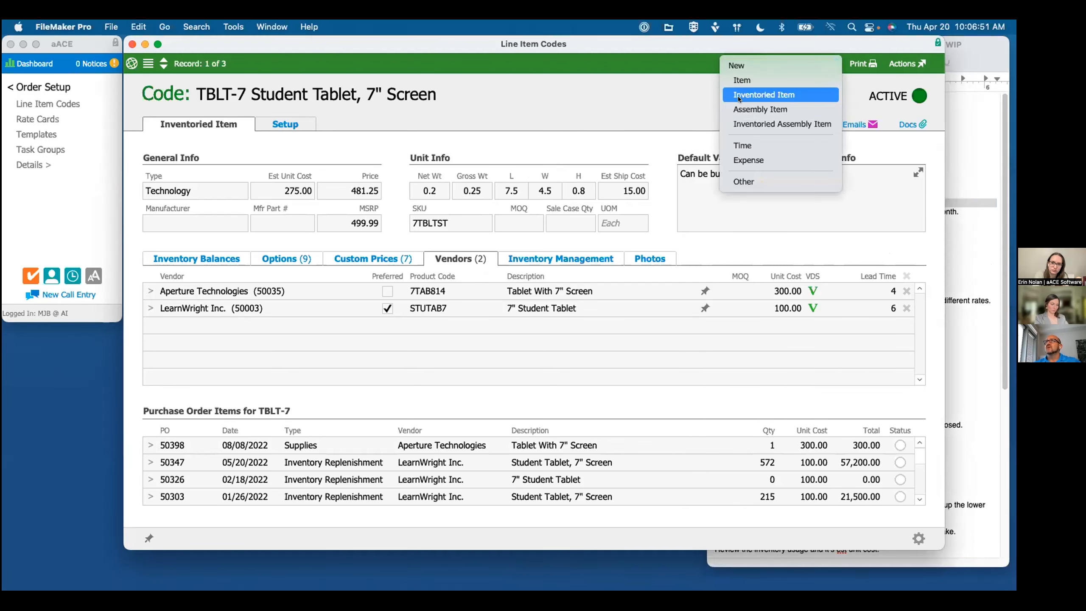
{"action": "left_click", "coordinate": [422, 170]}
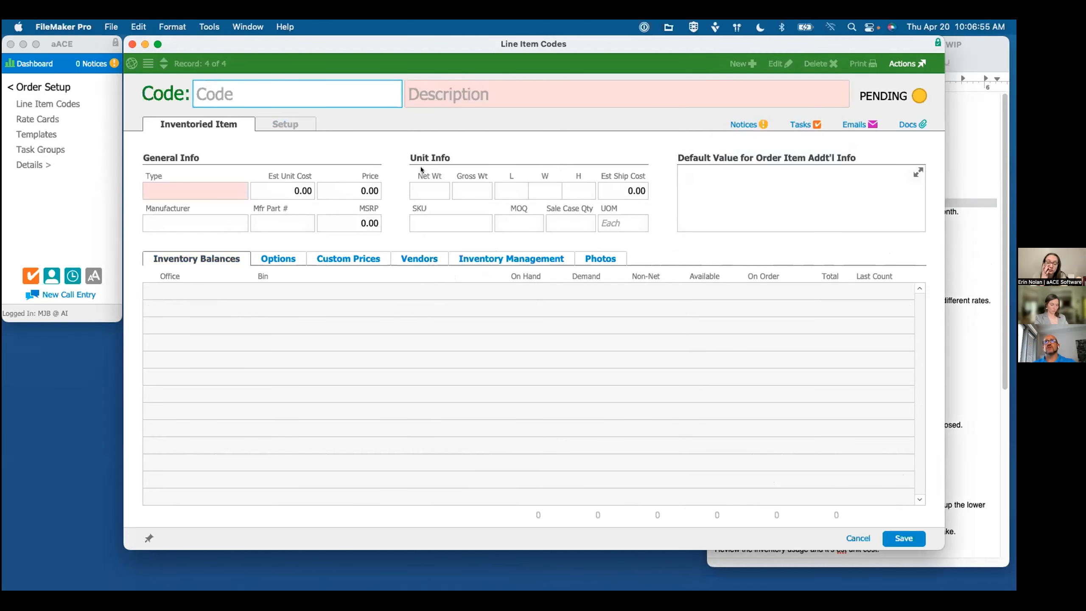
Step: Give the new item code 042023, description "Test II" and type Test, leaving the unit cost at 0.00, and activate it
{"action": "type", "text": "04"}
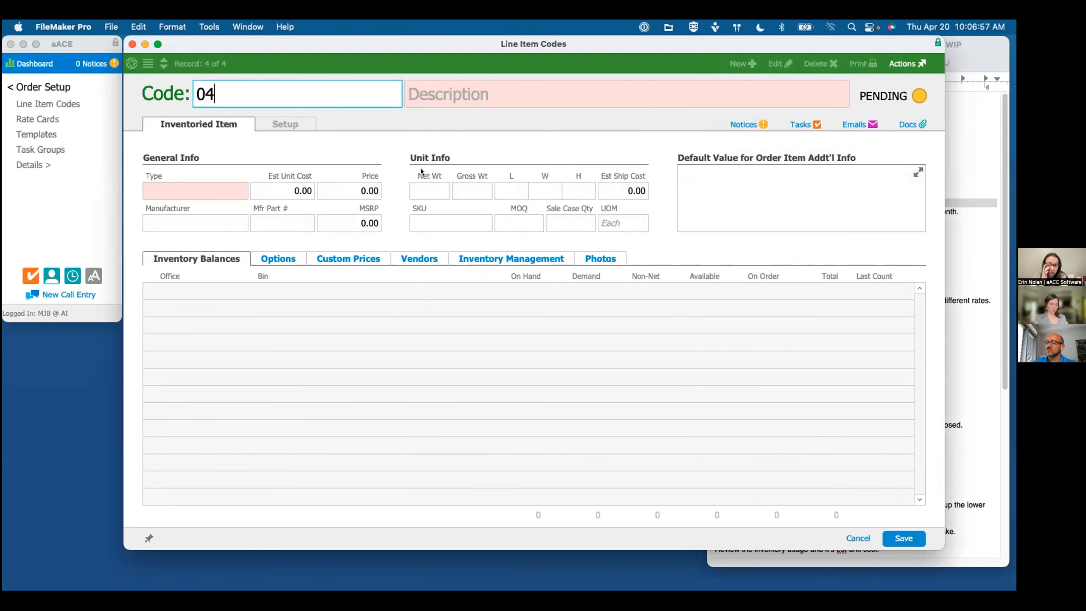
{"action": "type", "text": "2023"}
{"action": "key", "text": "Tab"}
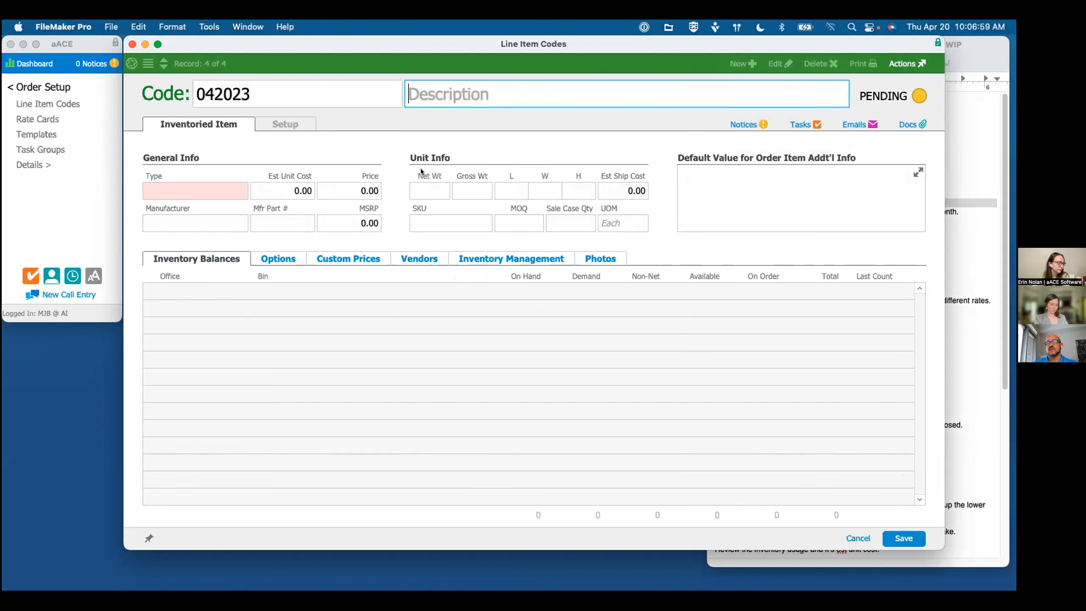
{"action": "type", "text": "Test II"}
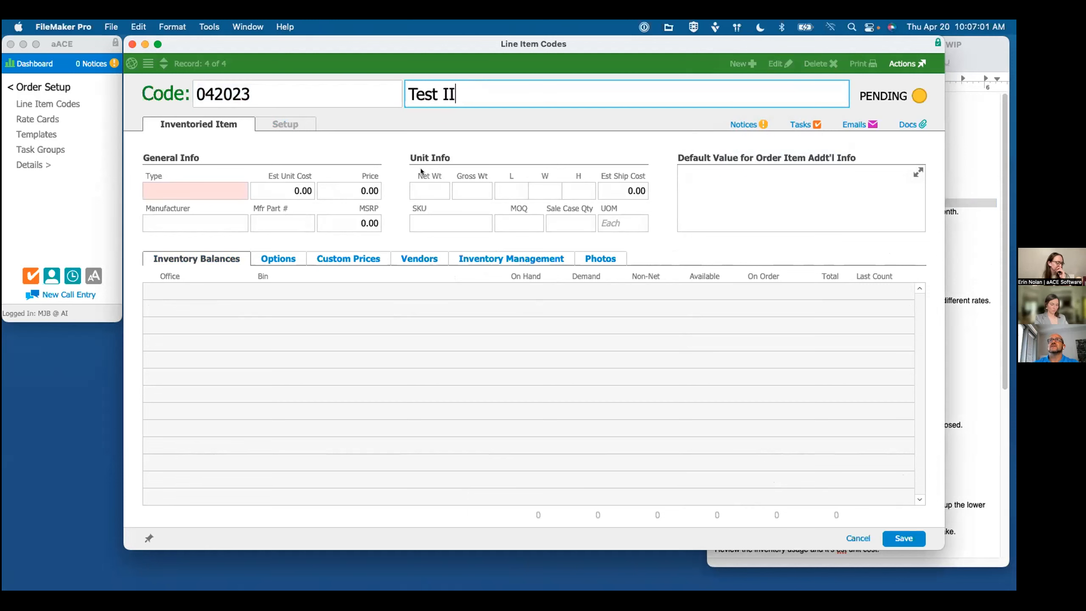
{"action": "left_click", "coordinate": [166, 186]}
{"action": "type", "text": "Test"}
{"action": "key", "text": "Tab"}
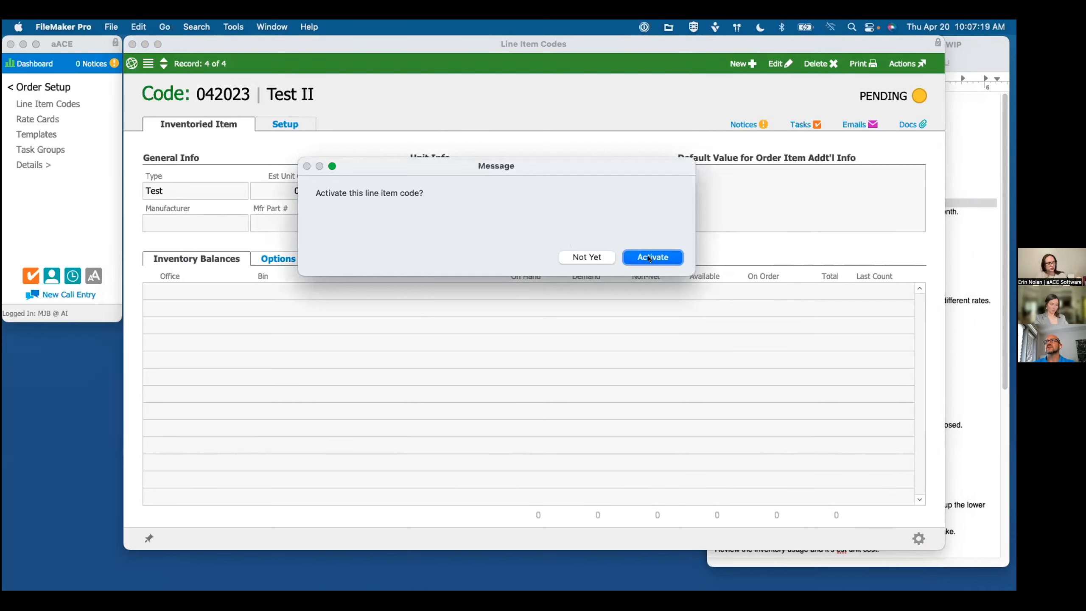
{"action": "left_click", "coordinate": [649, 257]}
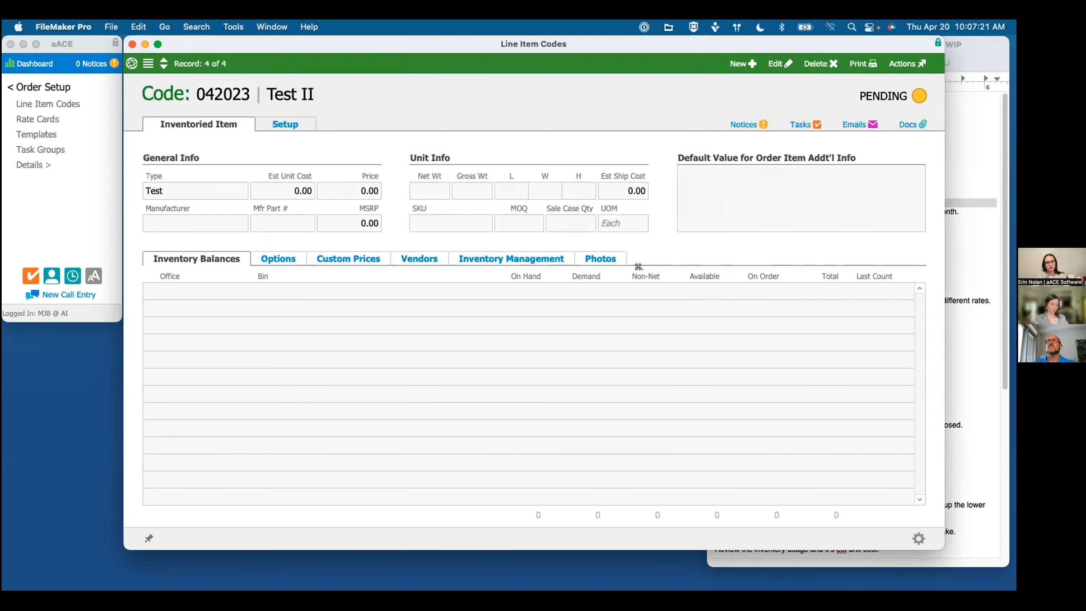
Step: Change the description of item 042023 to "Test Inventoried Item for AU Cost Rate Webinar" and save the record
{"action": "left_click", "coordinate": [384, 96]}
{"action": "left_click", "coordinate": [463, 95]}
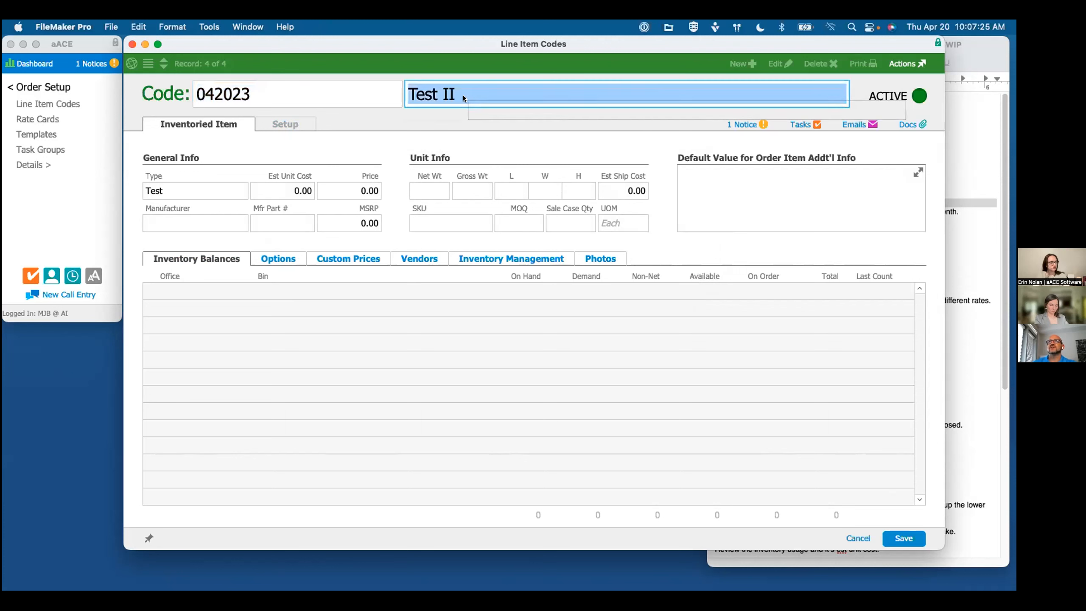
{"action": "key", "text": "BackSpace"}
{"action": "type", "text": "n"}
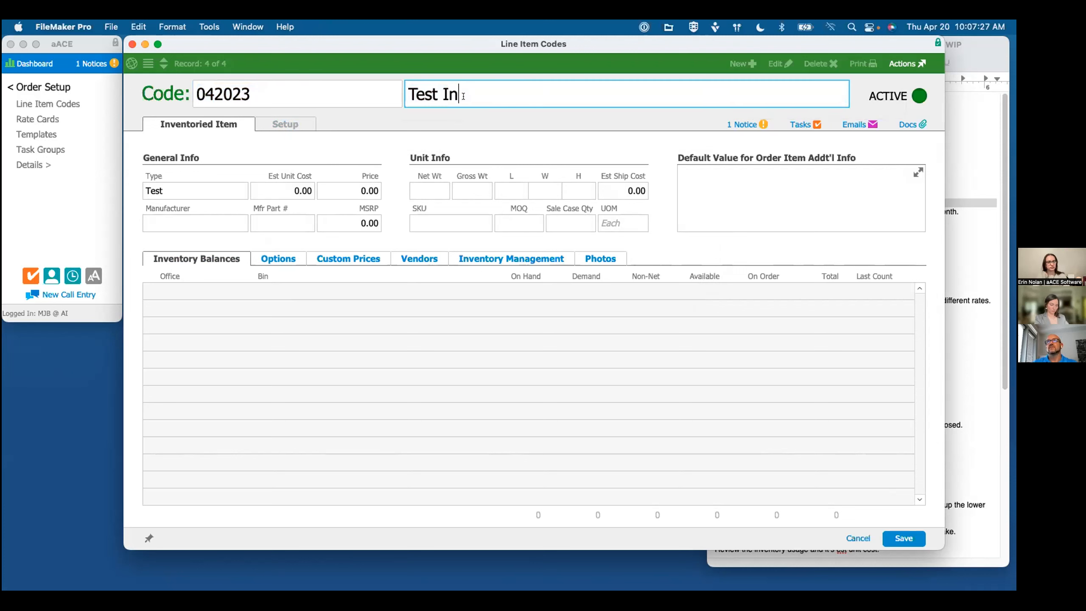
{"action": "type", "text": "ventoried Item for "}
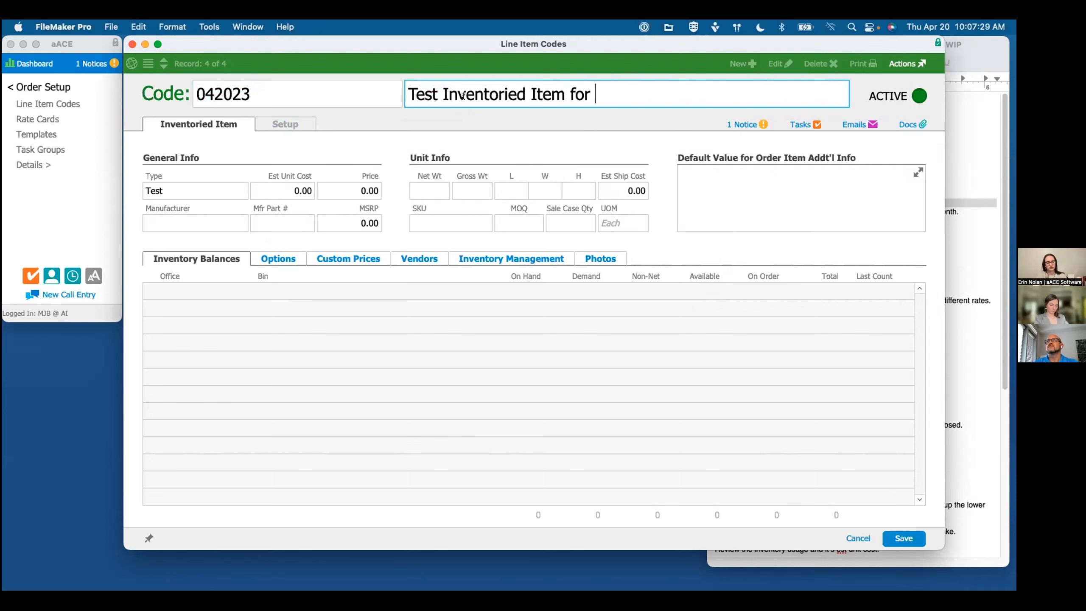
{"action": "type", "text": "AU Cost Rate Webinar"}
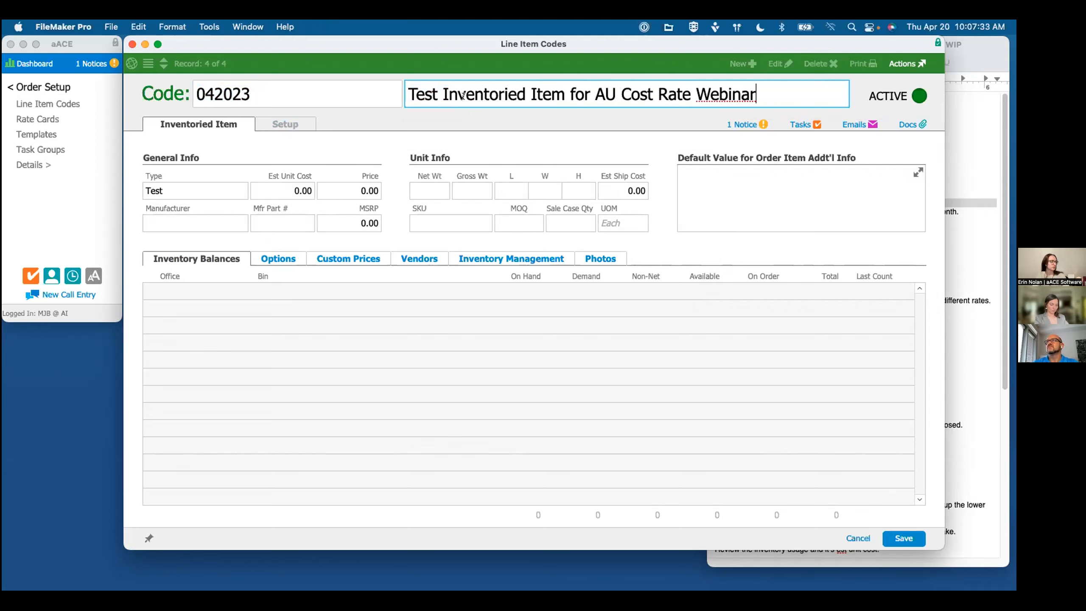
{"action": "left_click", "coordinate": [904, 538]}
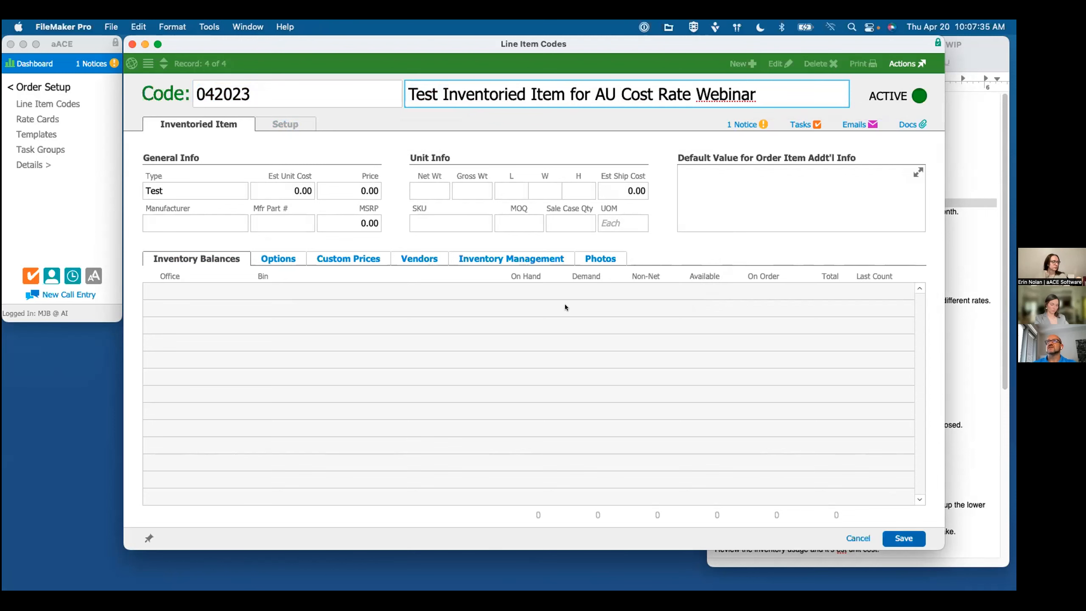
Step: Check the outline's next task, select the code text 042023 on the item record, and open the Purchase Orders list
{"action": "left_click", "coordinate": [959, 278]}
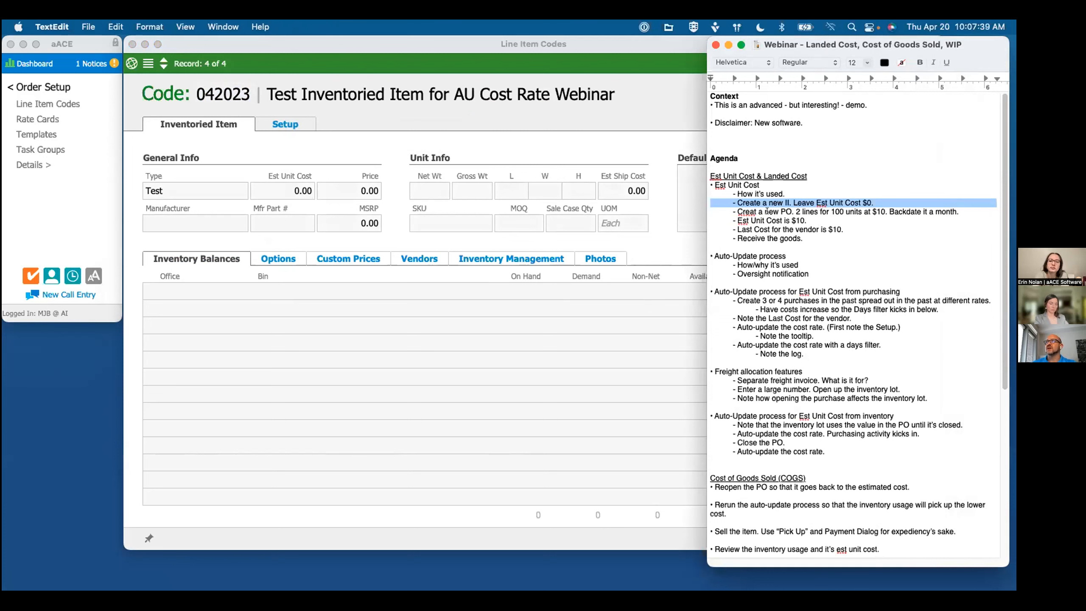
{"action": "left_click", "coordinate": [219, 96]}
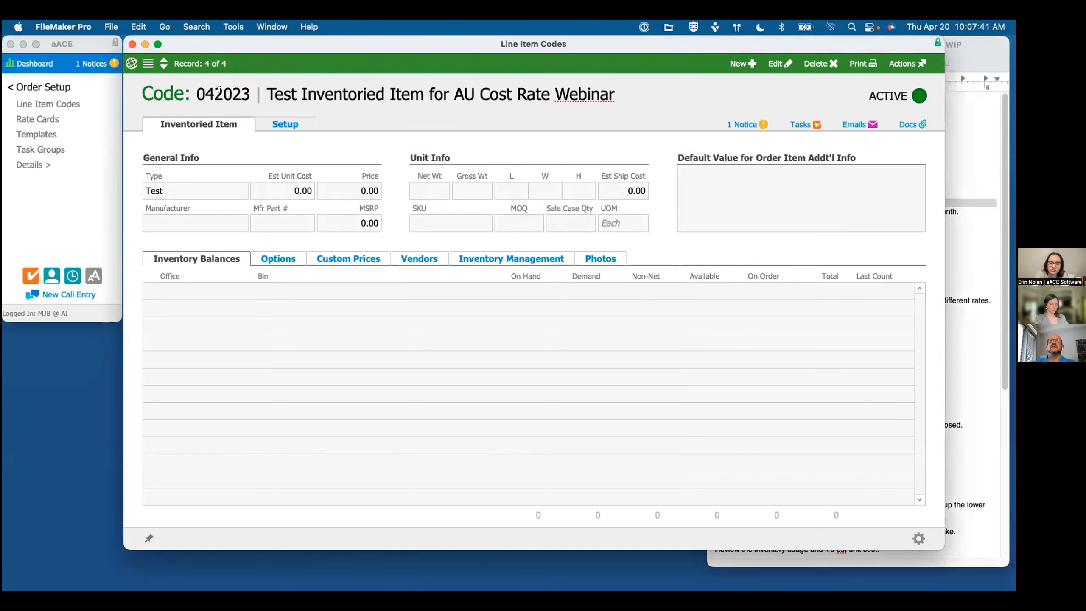
{"action": "double_click", "coordinate": [219, 96]}
{"action": "left_click", "coordinate": [91, 120]}
{"action": "left_click", "coordinate": [43, 88]}
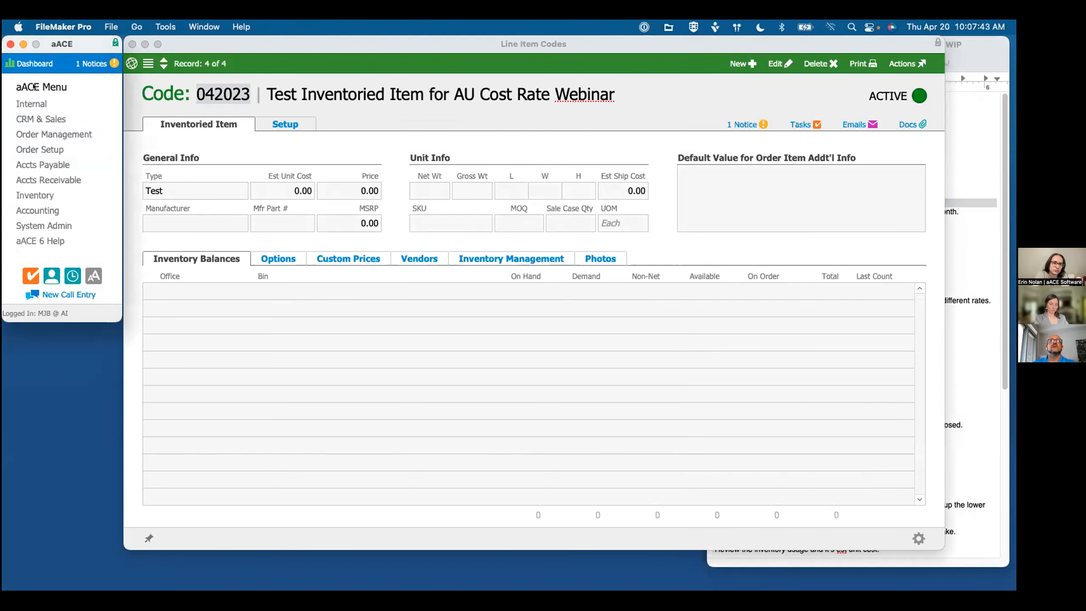
{"action": "left_click", "coordinate": [43, 165]}
{"action": "left_click", "coordinate": [48, 104]}
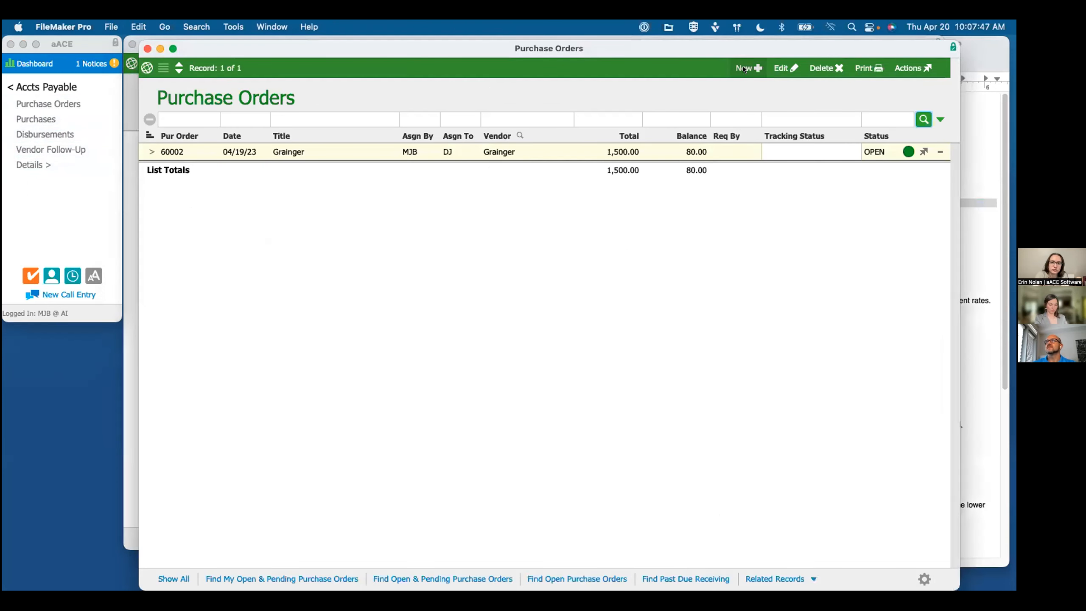
Step: Create a new purchase order with Grainger as the vendor
{"action": "key", "text": "super+n"}
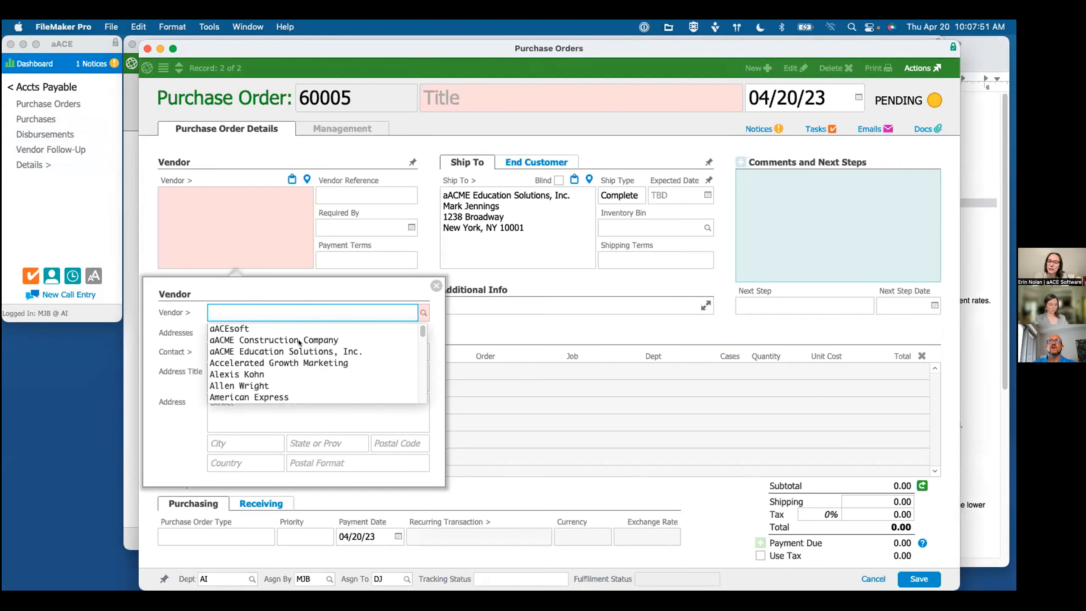
{"action": "type", "text": "gr"}
{"action": "left_click", "coordinate": [228, 330]}
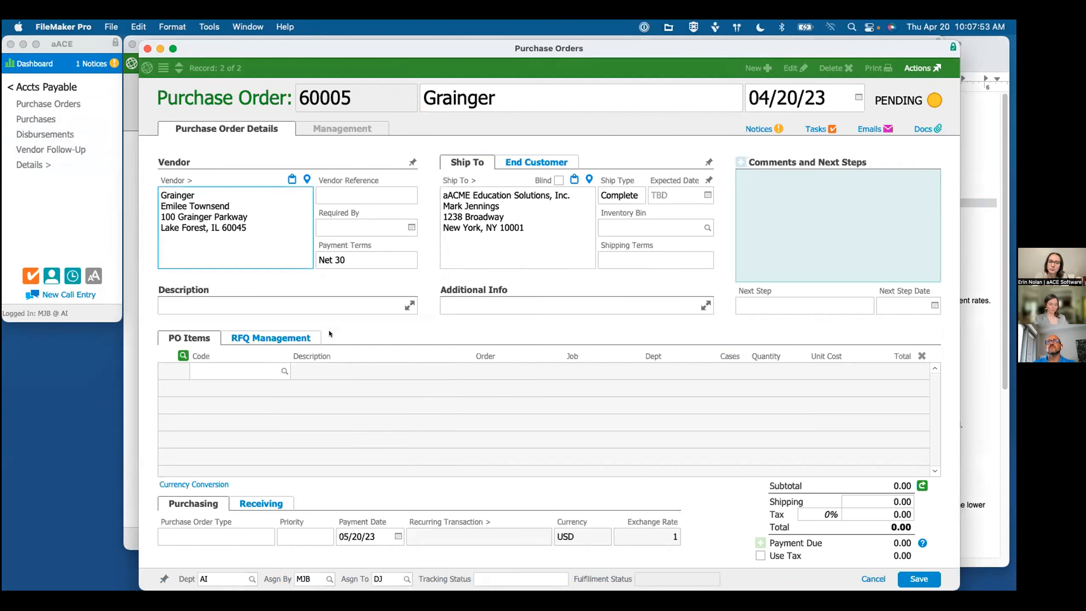
Step: Add item code 042023 as the first line of the Grainger purchase order
{"action": "left_click", "coordinate": [251, 370]}
{"action": "type", "text": "042023"}
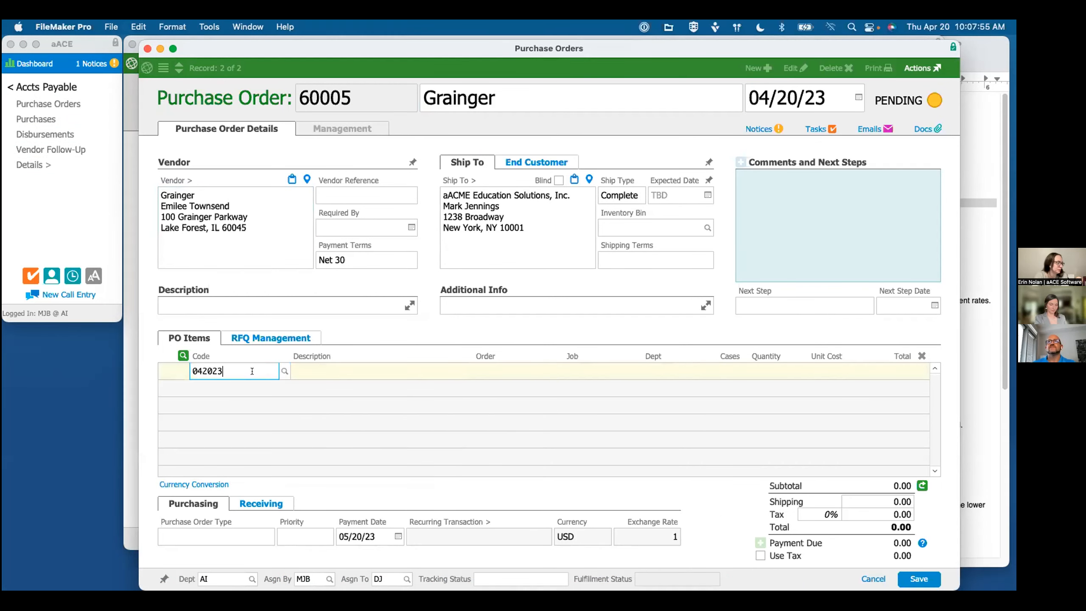
{"action": "key", "text": "Tab"}
Step: Switch to the webinar outline in TextEdit and change the new purchase order's quantity to 40 units
{"action": "key", "text": "super+Tab"}
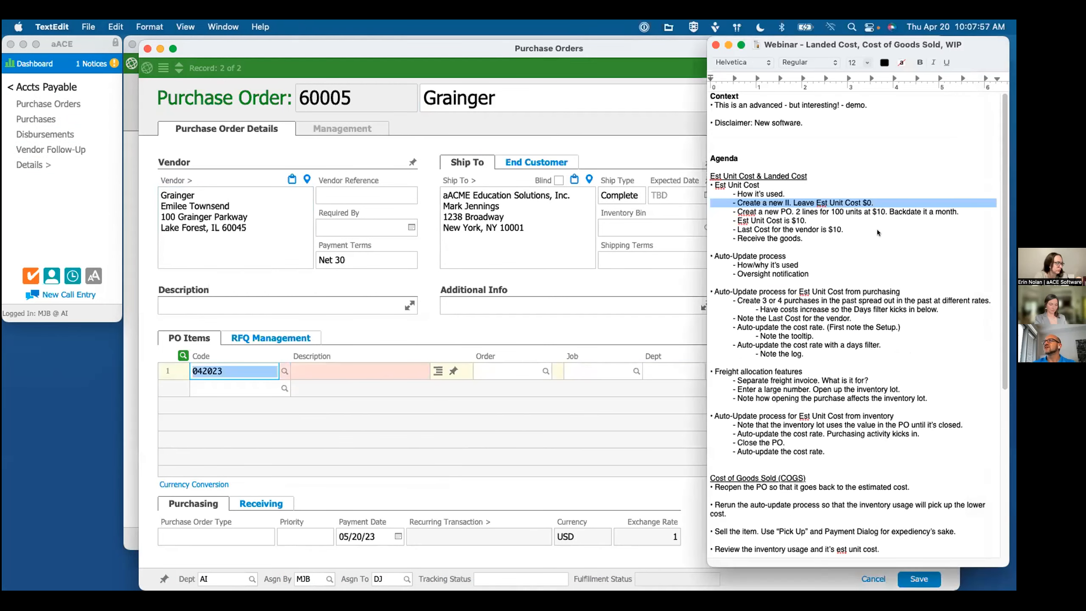
{"action": "double_click", "coordinate": [837, 211]}
{"action": "type", "text": "40"}
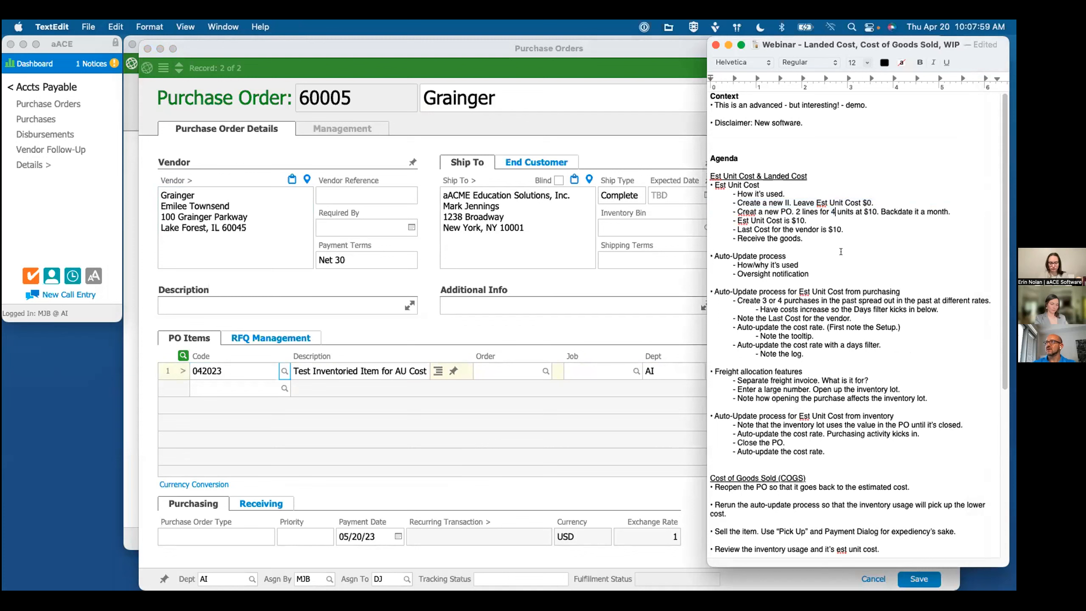
Step: Set the 042023 line to quantity 40 at a unit cost of 10.00 and backdate the purchase order to 03/31/23
{"action": "left_click", "coordinate": [491, 340]}
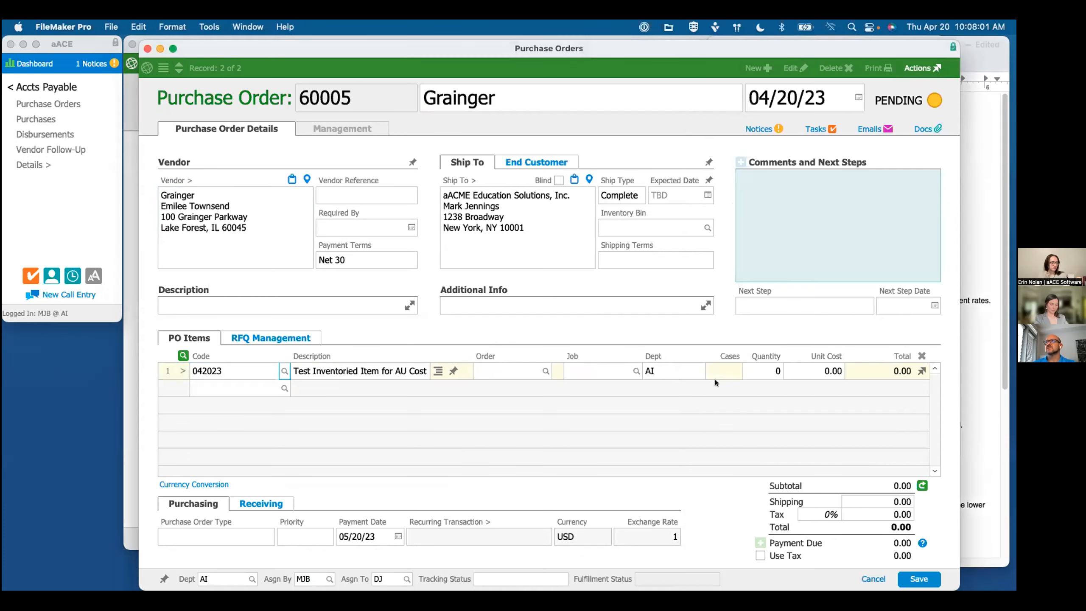
{"action": "left_click", "coordinate": [758, 370]}
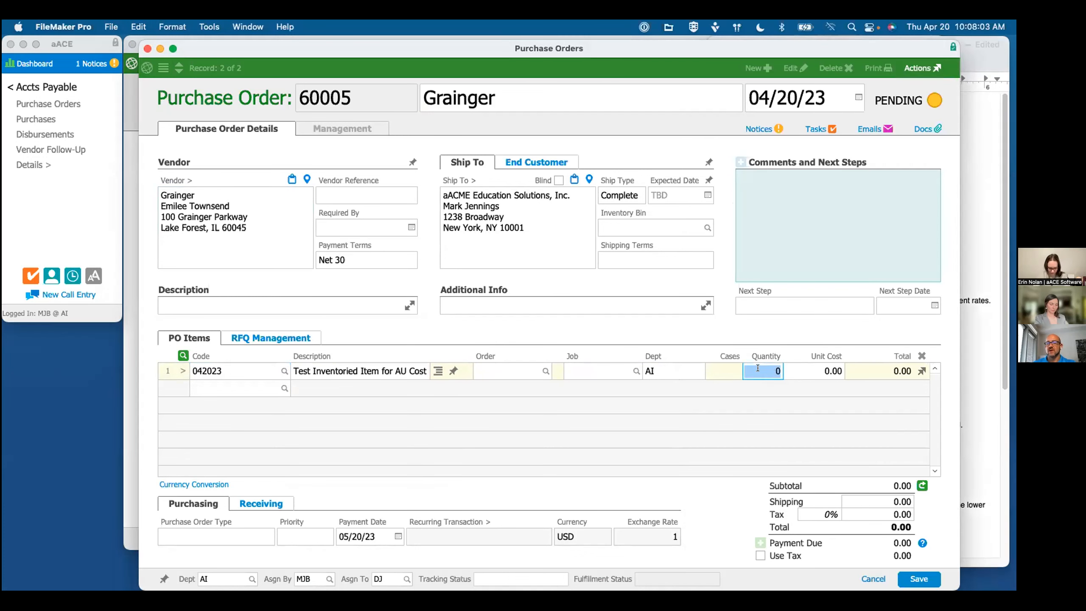
{"action": "type", "text": "40"}
{"action": "key", "text": "Tab"}
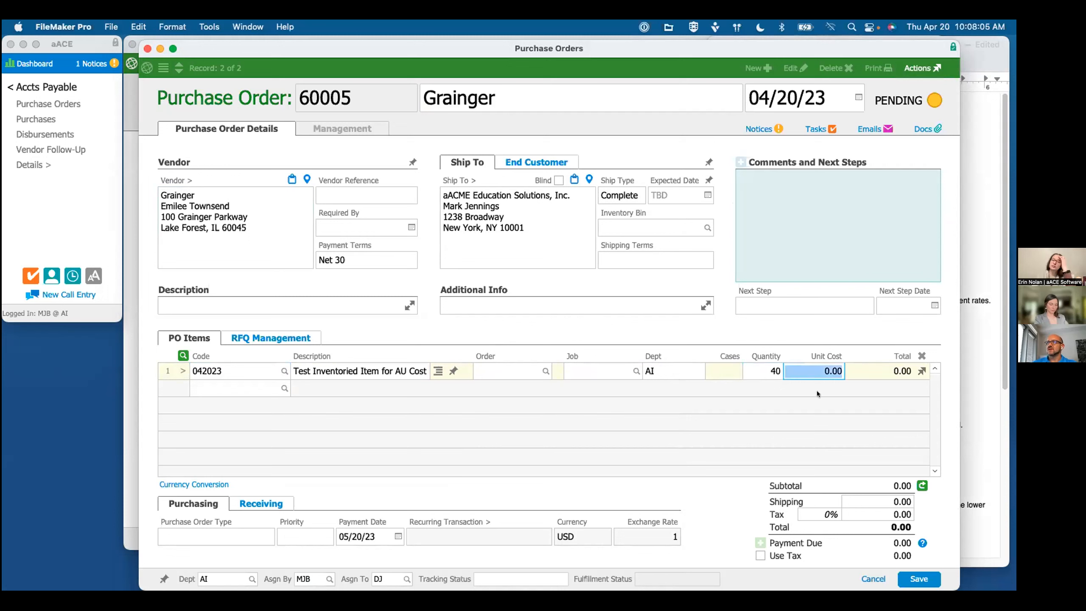
{"action": "type", "text": "10"}
{"action": "left_click", "coordinate": [718, 411]}
{"action": "left_click", "coordinate": [858, 98]}
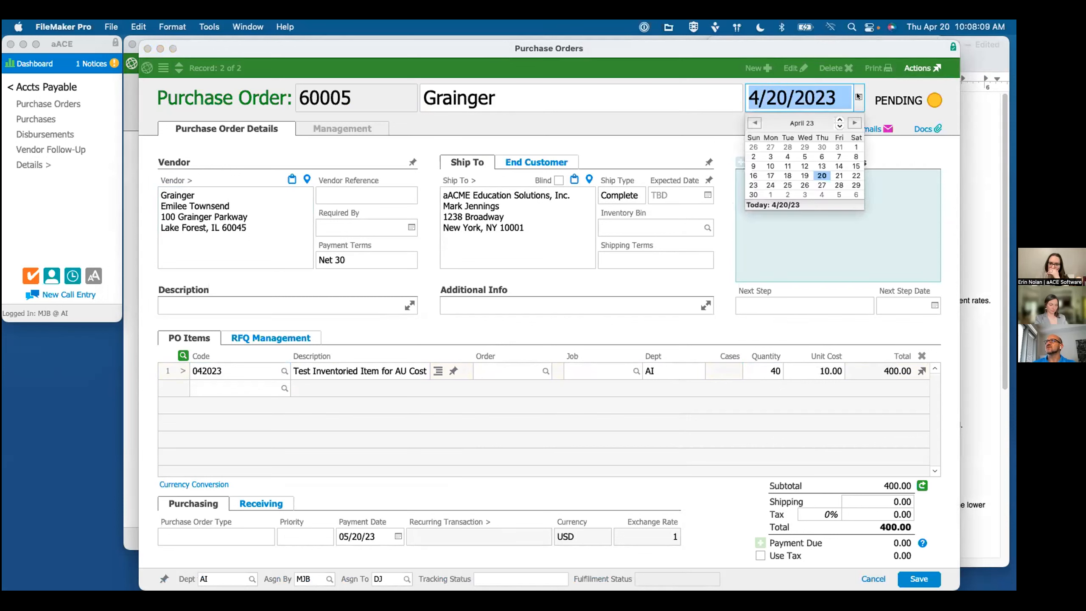
{"action": "left_click", "coordinate": [838, 147]}
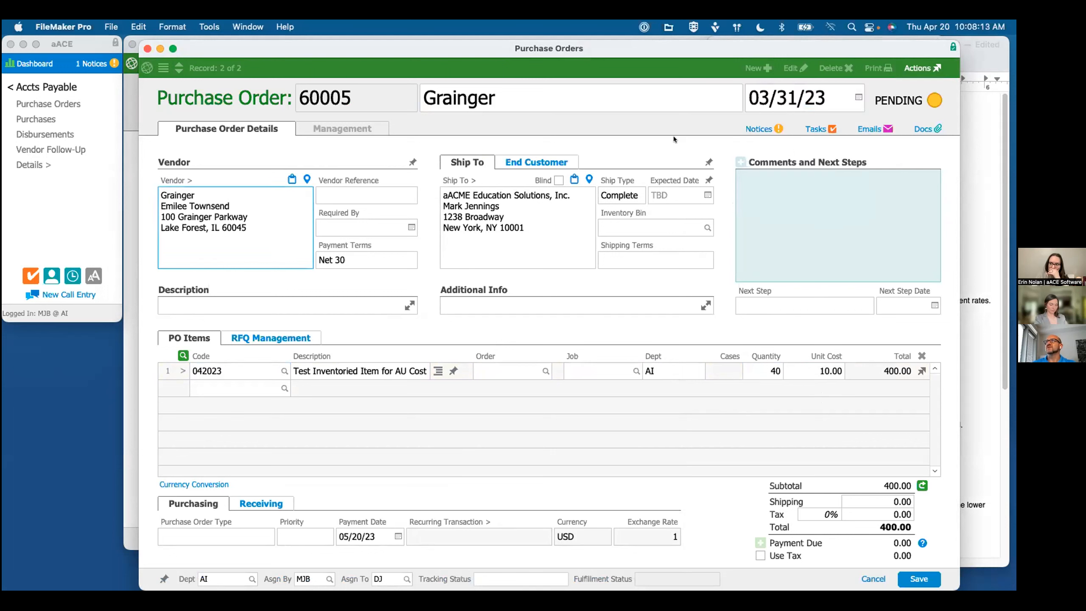
Step: Narrow the outline window and add item 041923 as the purchase order's second line with a quantity of 10
{"action": "left_click", "coordinate": [970, 360]}
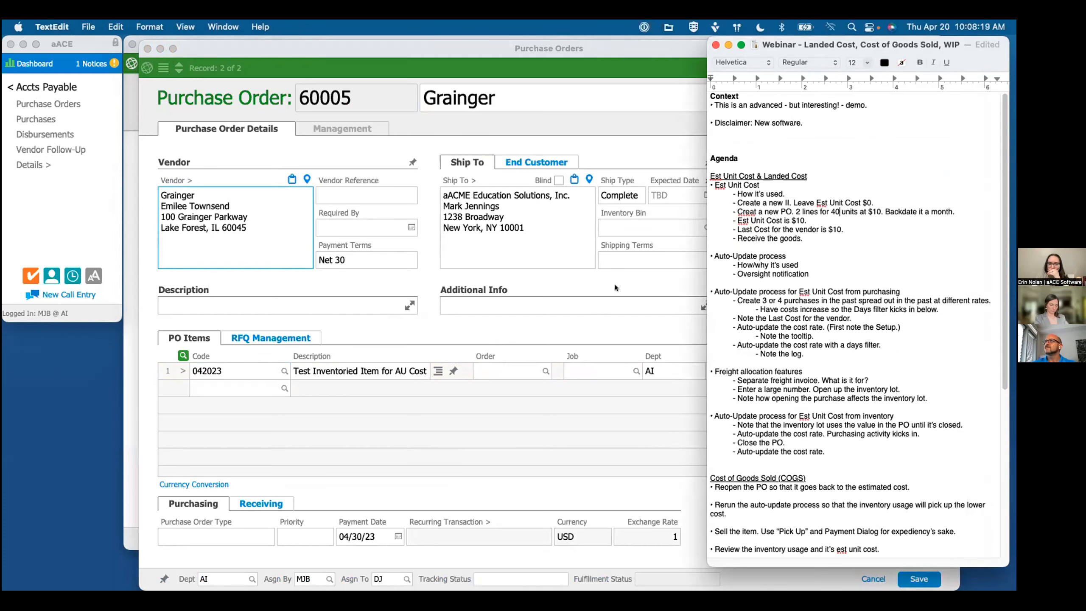
{"action": "left_click_drag", "start_coordinate": [706, 564], "coordinate": [752, 561]}
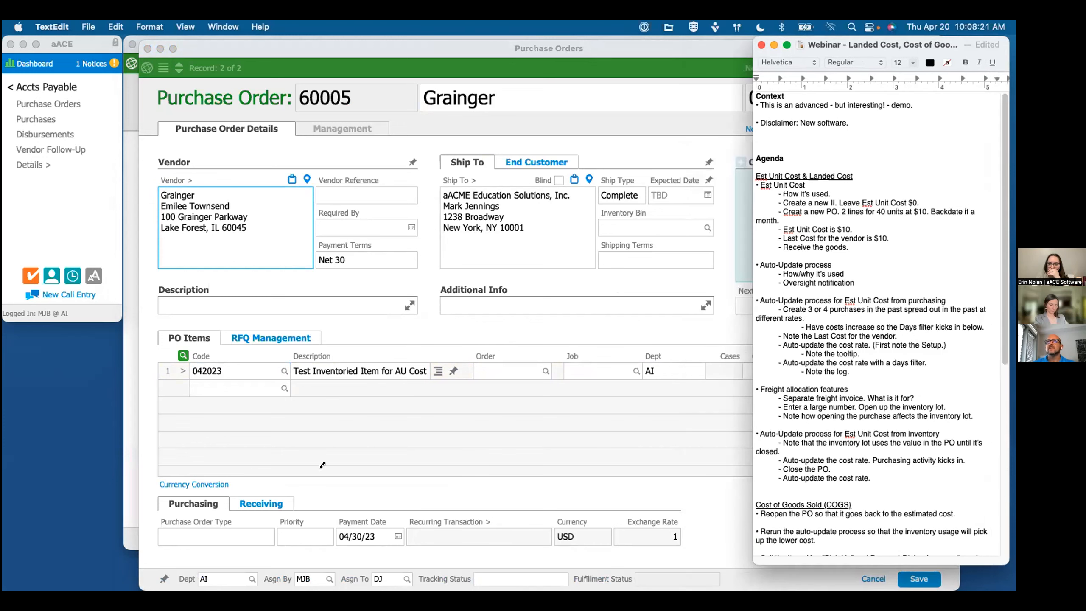
{"action": "left_click", "coordinate": [207, 388]}
{"action": "left_click", "coordinate": [207, 387]}
{"action": "type", "text": "041923"}
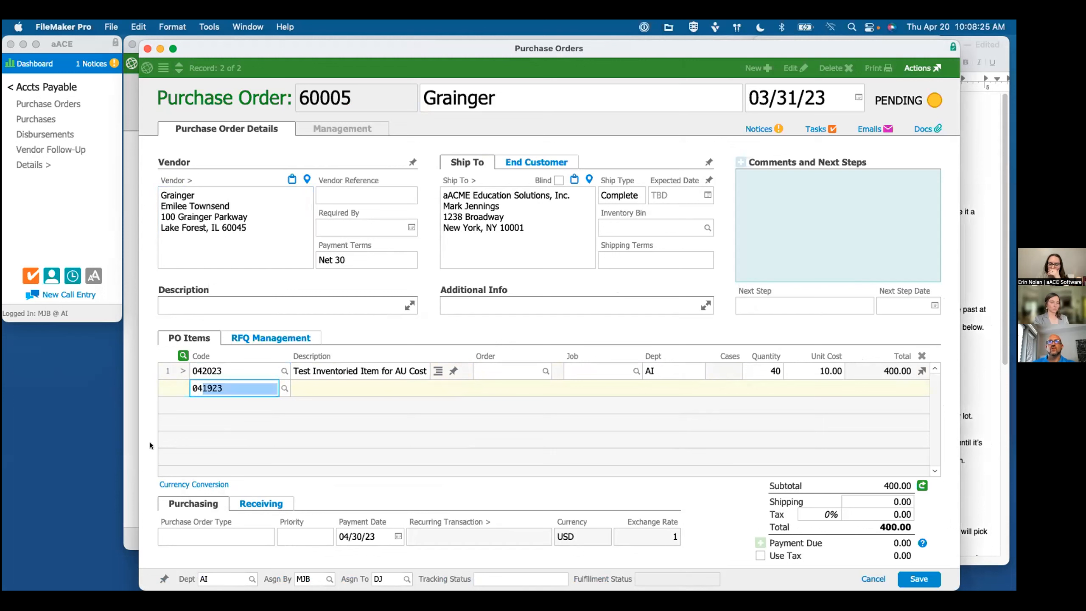
{"action": "key", "text": "Tab"}
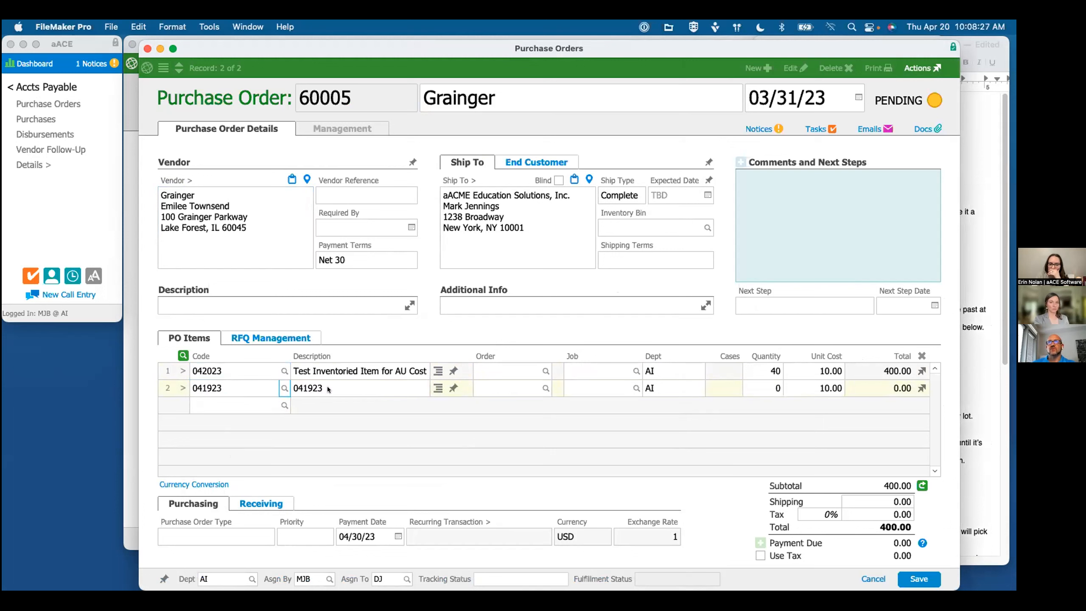
{"action": "left_click", "coordinate": [768, 392]}
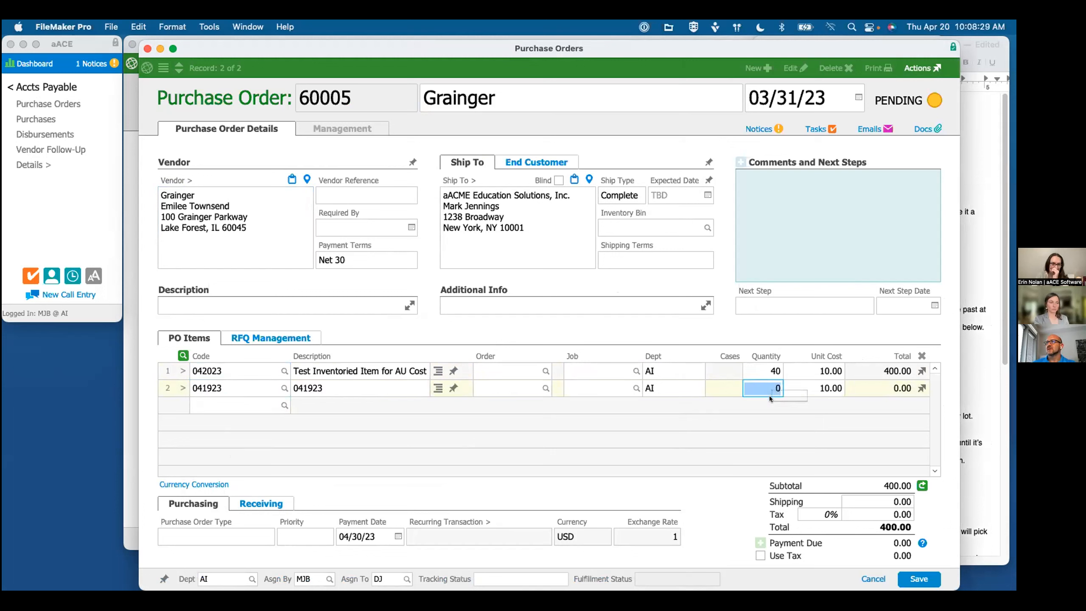
{"action": "key", "text": "Tab"}
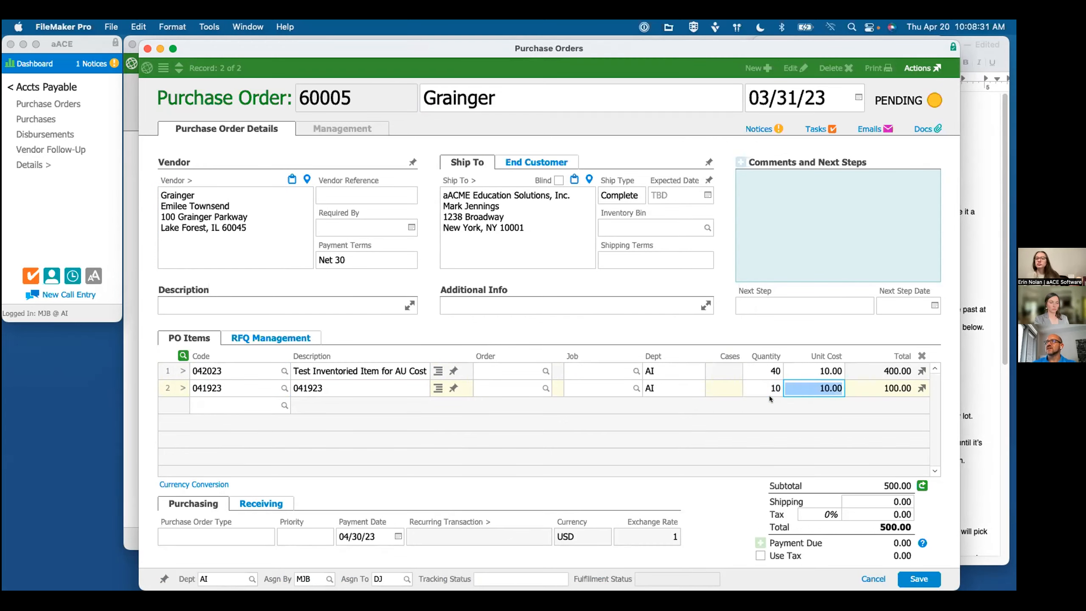
Step: Review the remaining agenda in the webinar outline and return to the purchase order
{"action": "left_click", "coordinate": [972, 442]}
{"action": "scroll", "coordinate": [973, 442], "scroll_direction": "down", "scroll_amount": 10}
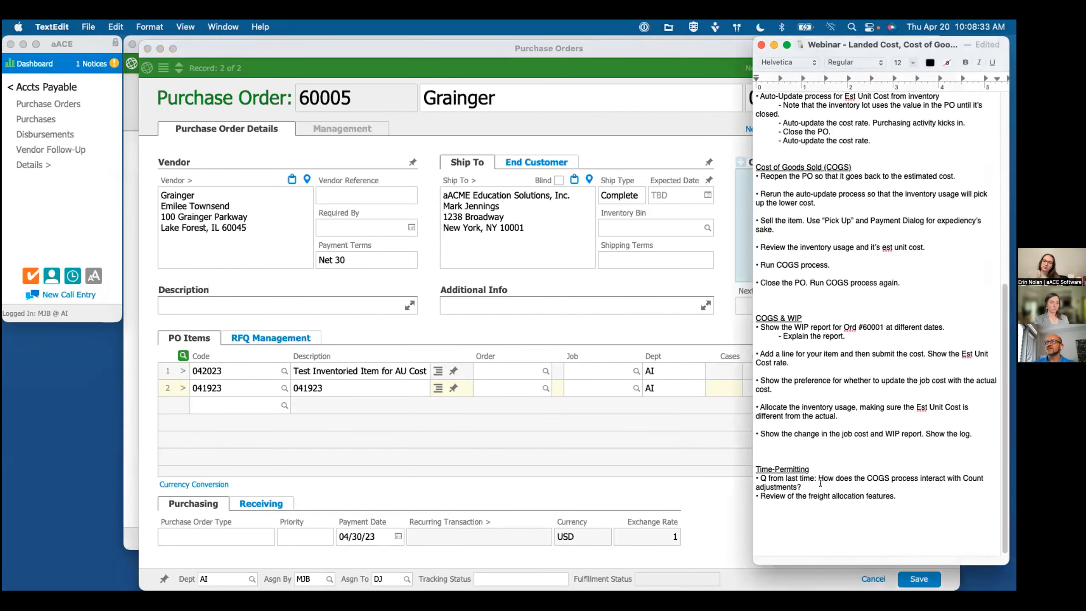
{"action": "scroll", "coordinate": [888, 473], "scroll_direction": "up", "scroll_amount": 10}
{"action": "scroll", "coordinate": [889, 473], "scroll_direction": "up", "scroll_amount": 3}
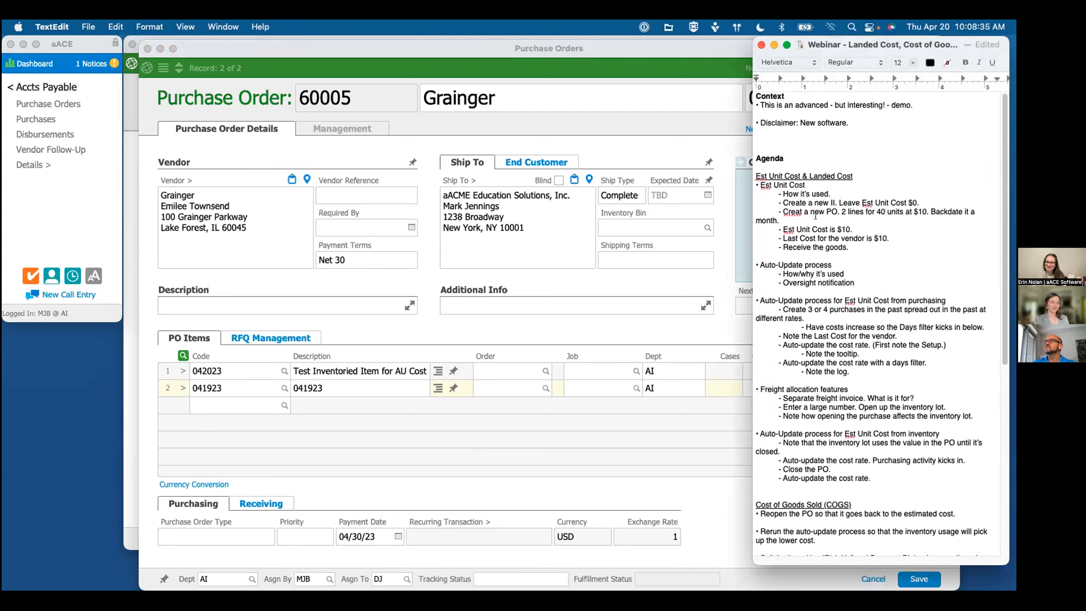
{"action": "left_click", "coordinate": [657, 422]}
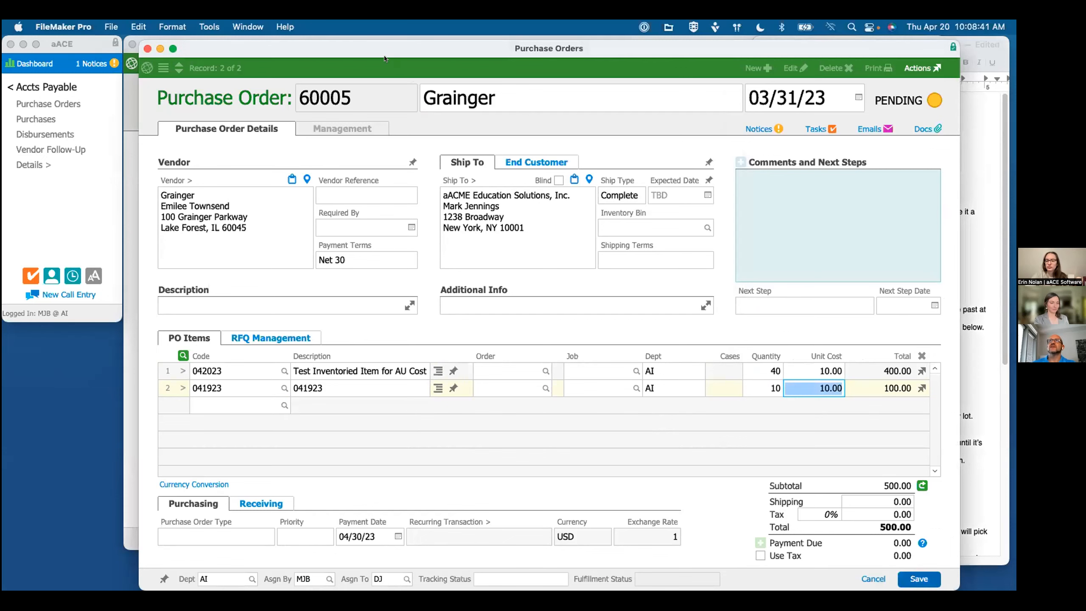
Step: Save the purchase order and display the vendor details on item 042023's record
{"action": "left_click_drag", "start_coordinate": [363, 46], "coordinate": [543, 65]}
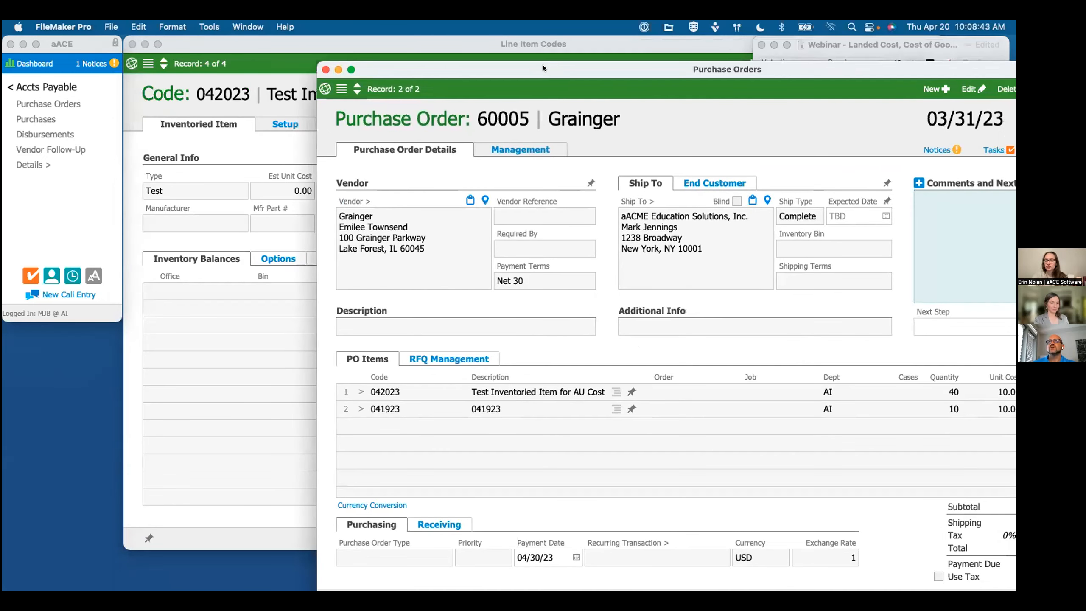
{"action": "left_click", "coordinate": [592, 258]}
{"action": "left_click", "coordinate": [272, 159]}
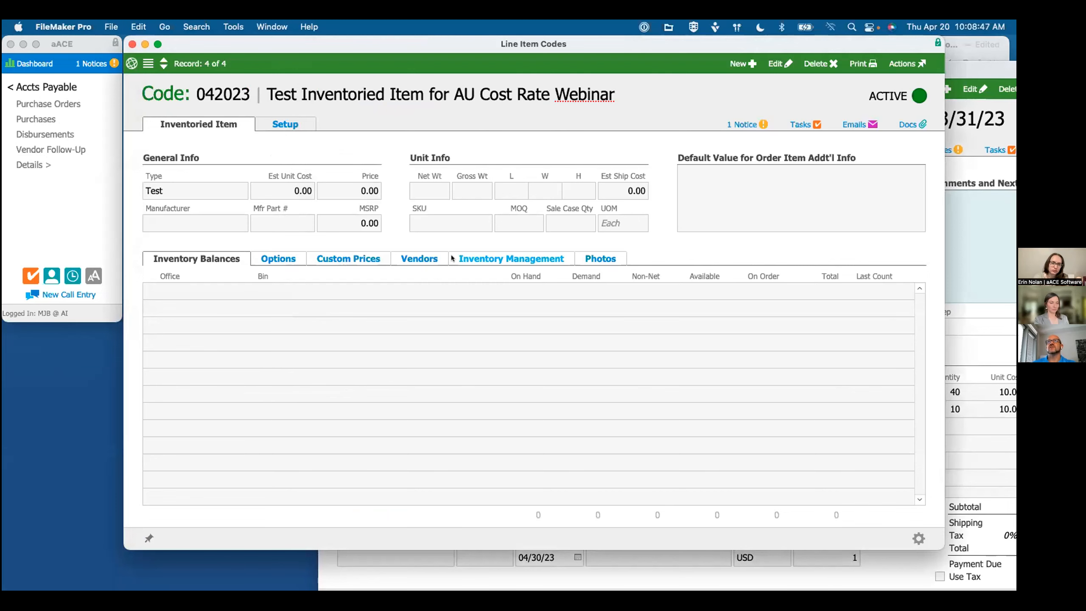
{"action": "left_click", "coordinate": [410, 260]}
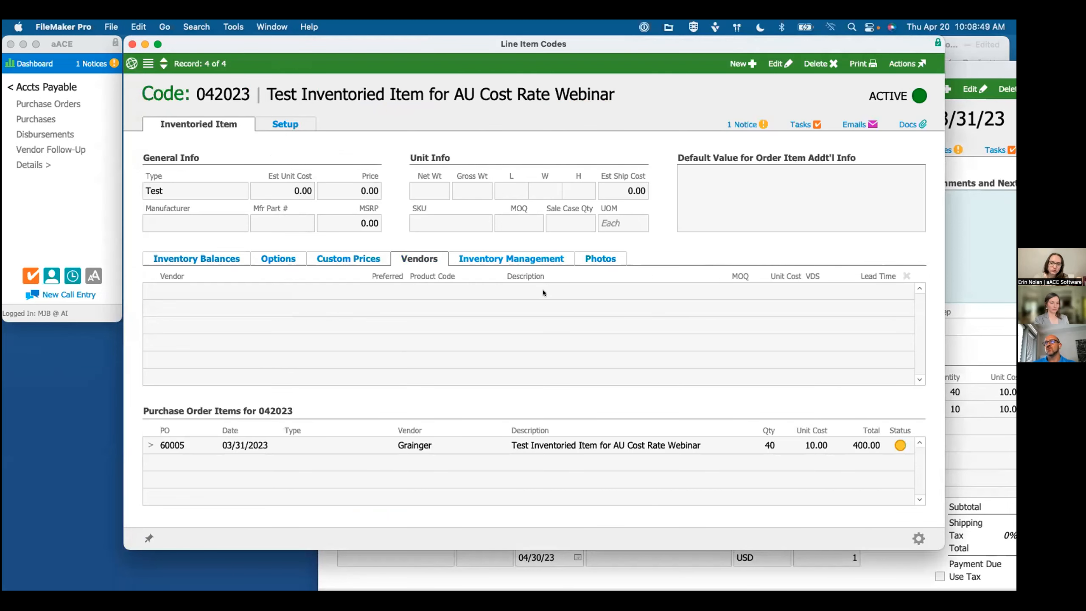
Step: Return to the pending Grainger purchase order and change its status to Open
{"action": "left_click_drag", "start_coordinate": [969, 63], "coordinate": [777, 40]}
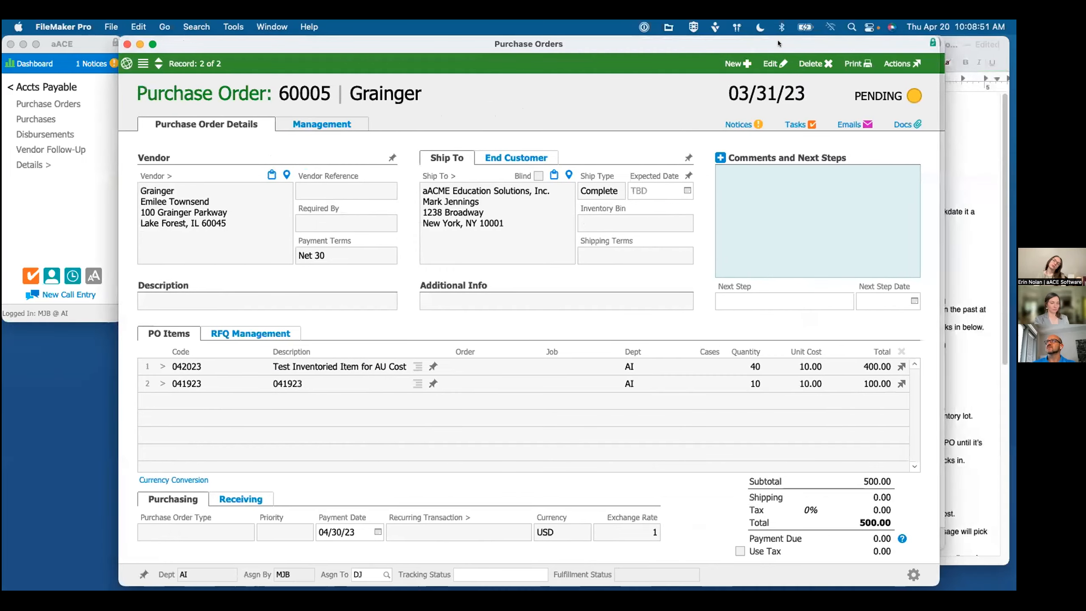
{"action": "left_click", "coordinate": [914, 65]}
{"action": "left_click", "coordinate": [936, 101]}
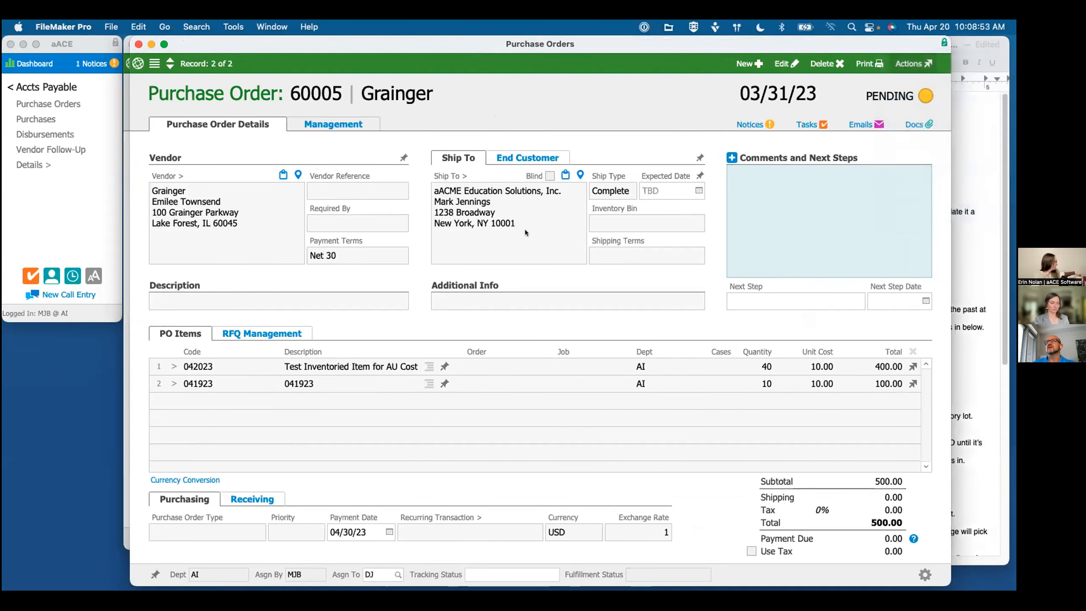
{"action": "left_click", "coordinate": [656, 258]}
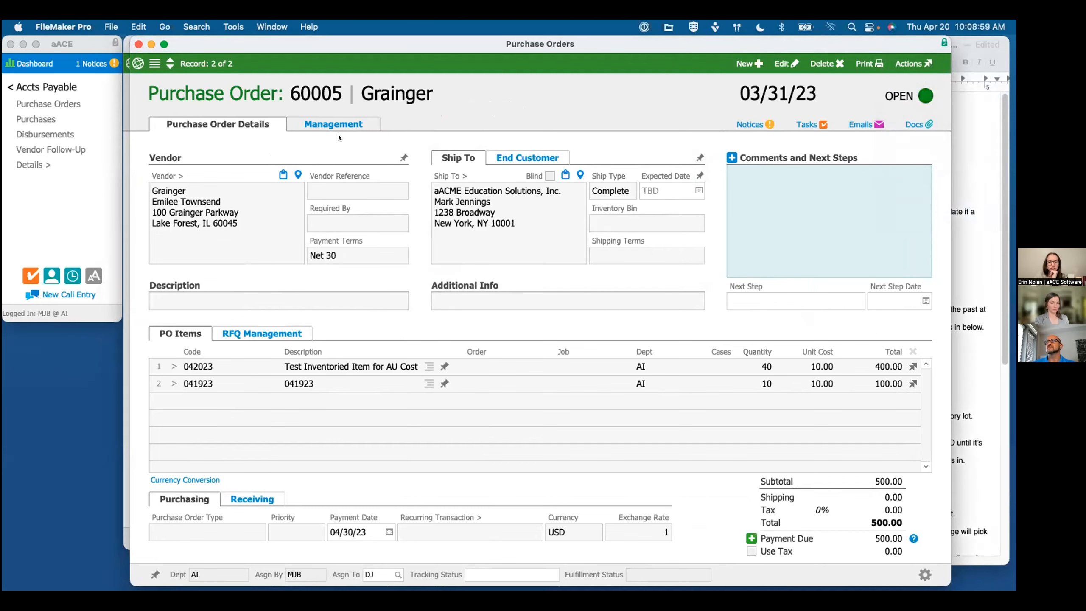
Step: Examine item 042023's estimated unit cost and Grainger vendor cost, and check the record's log for the cost update
{"action": "left_click", "coordinate": [337, 148]}
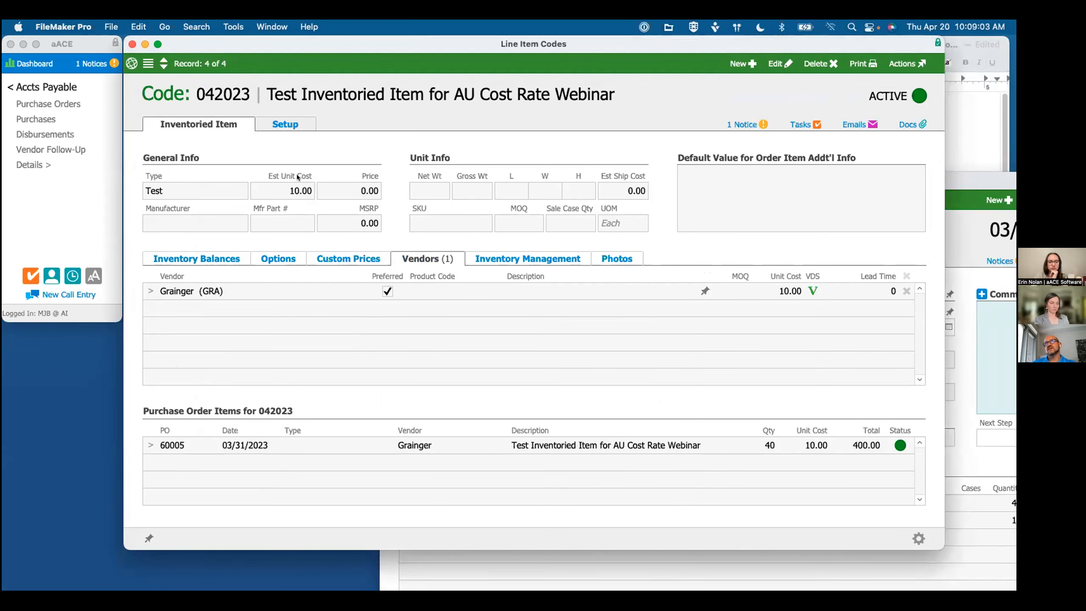
{"action": "mouse_move", "coordinate": [287, 194]}
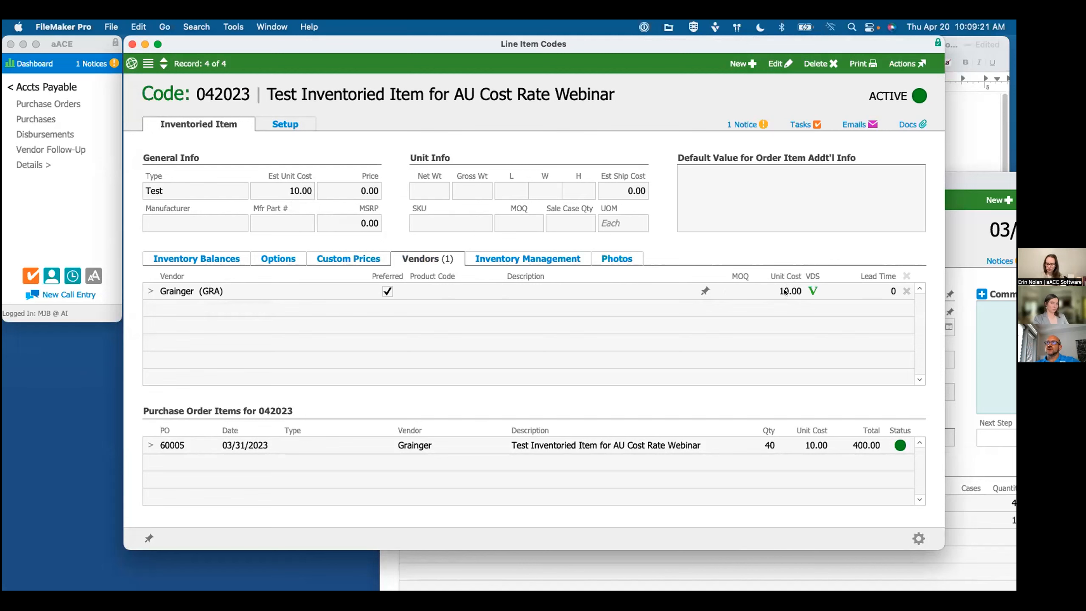
{"action": "left_click", "coordinate": [898, 63]}
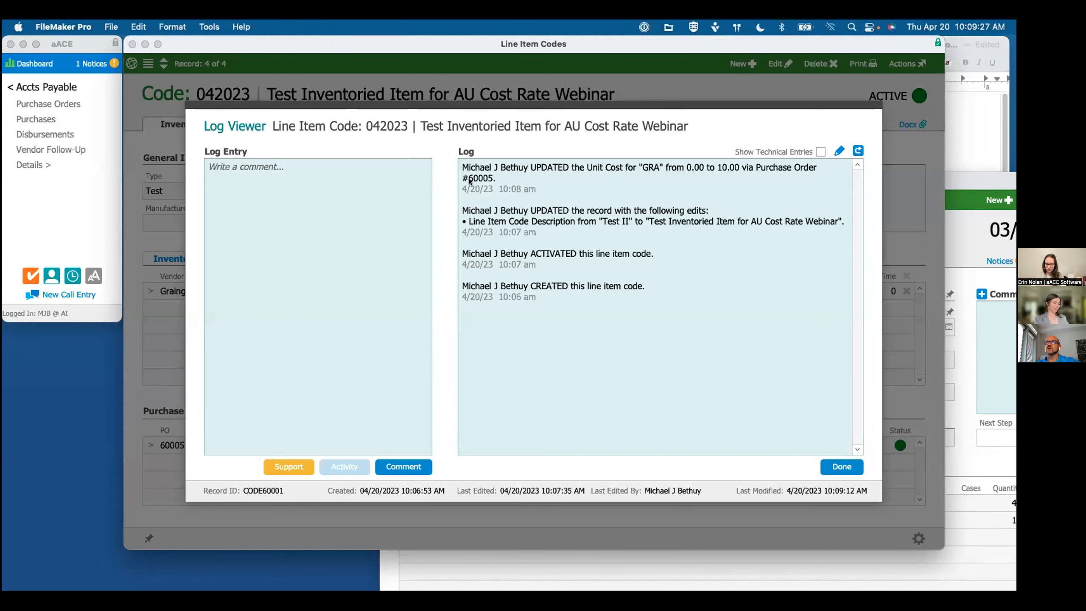
{"action": "left_click", "coordinate": [855, 473]}
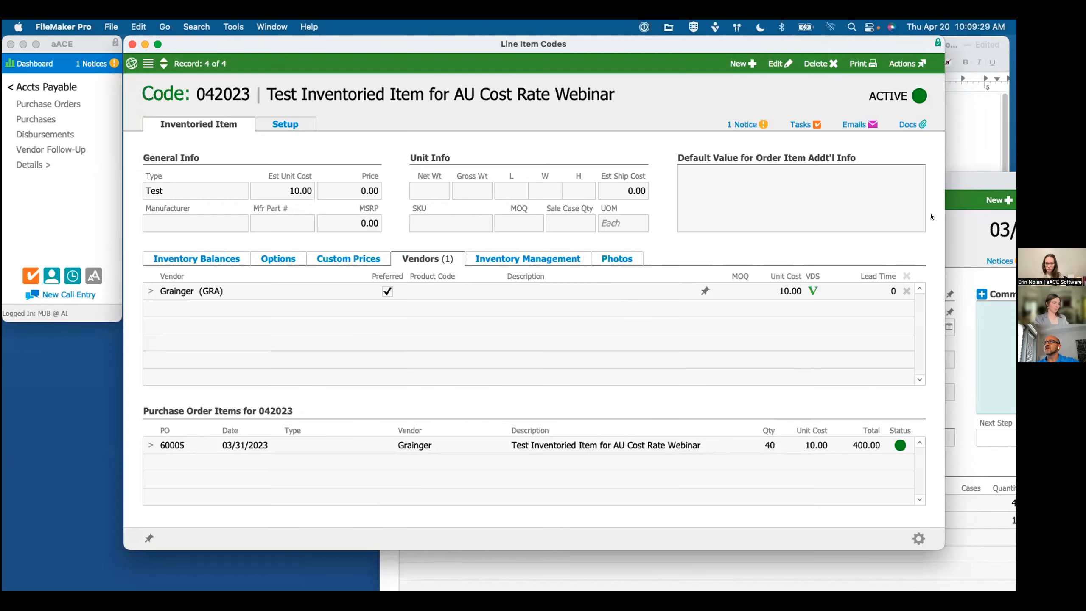
Step: Check the outline's next task and display the purchase order's Shipping & Receiving management details
{"action": "left_click", "coordinate": [960, 174]}
{"action": "left_click", "coordinate": [967, 233]}
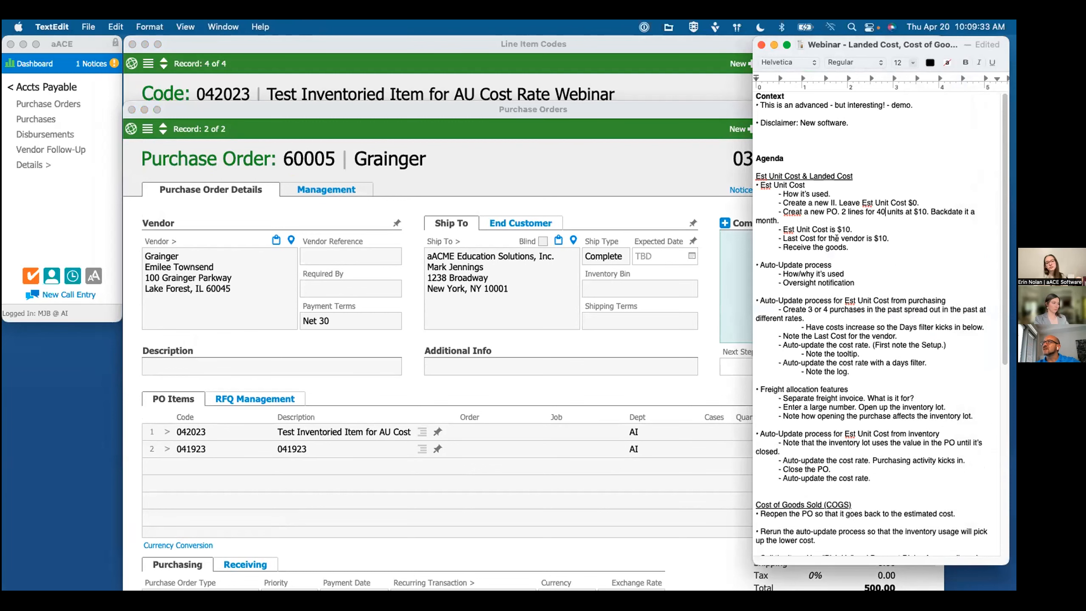
{"action": "left_click", "coordinate": [379, 175]}
{"action": "left_click", "coordinate": [326, 190]}
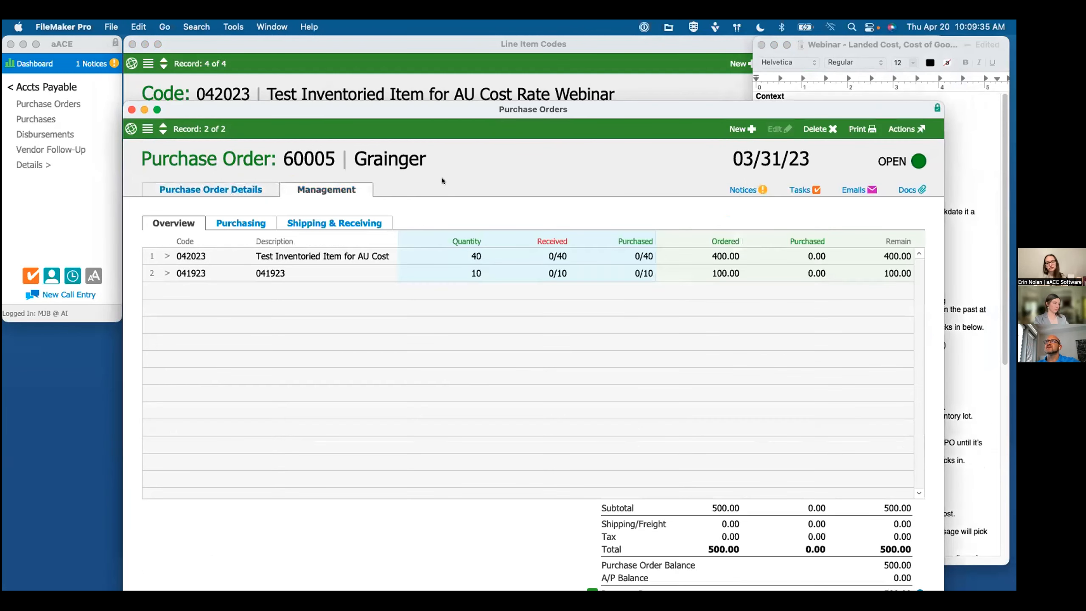
{"action": "left_click", "coordinate": [311, 221]}
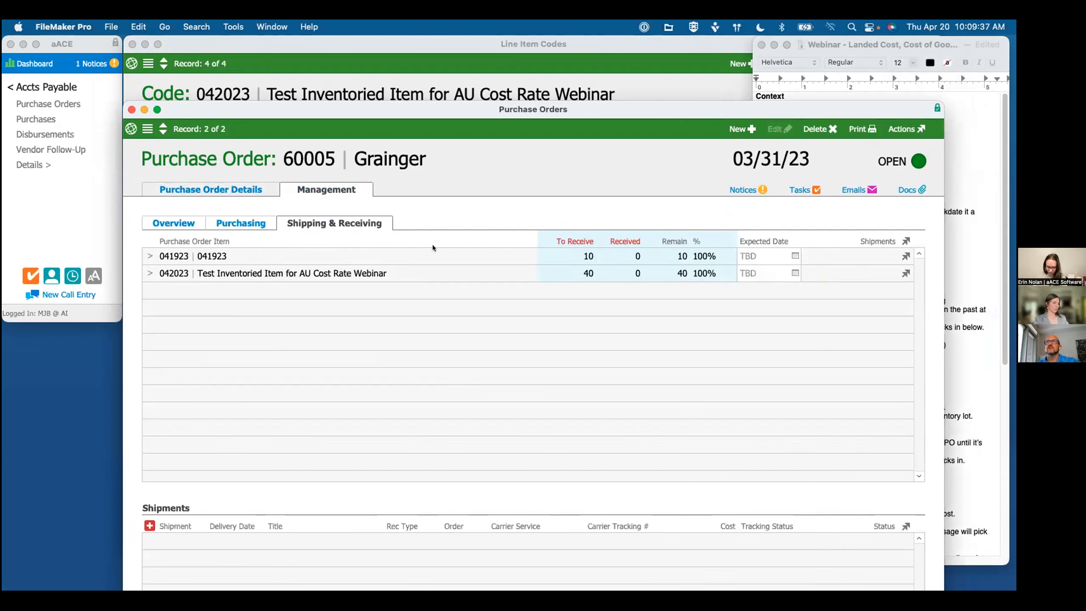
{"action": "left_click_drag", "start_coordinate": [426, 106], "coordinate": [437, 53]}
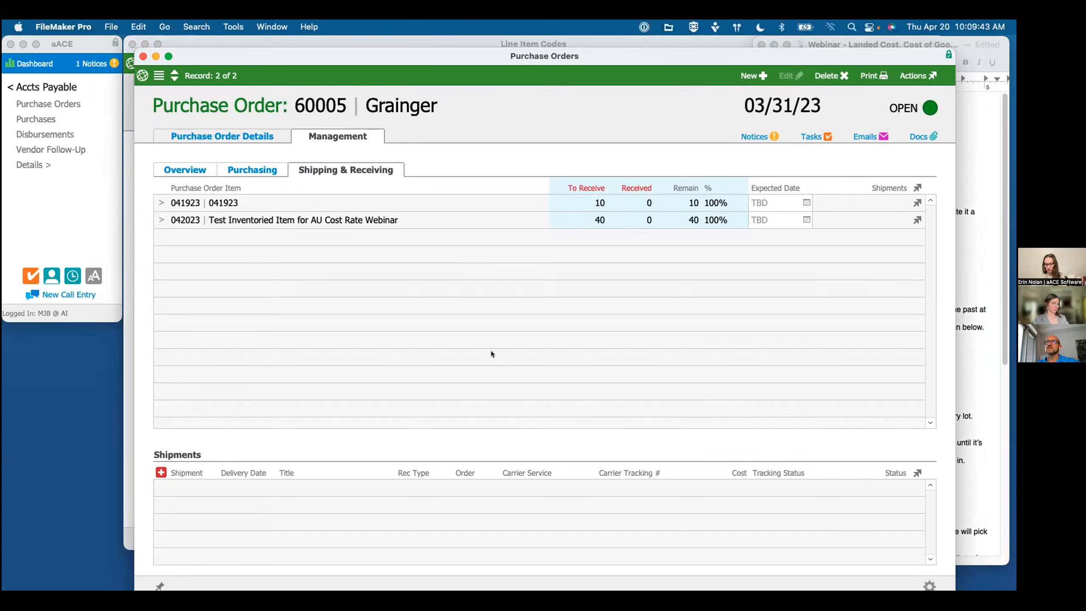
Step: Create an incoming shipment for the purchase order with a delivery date of 04/01/23
{"action": "left_click", "coordinate": [161, 472]}
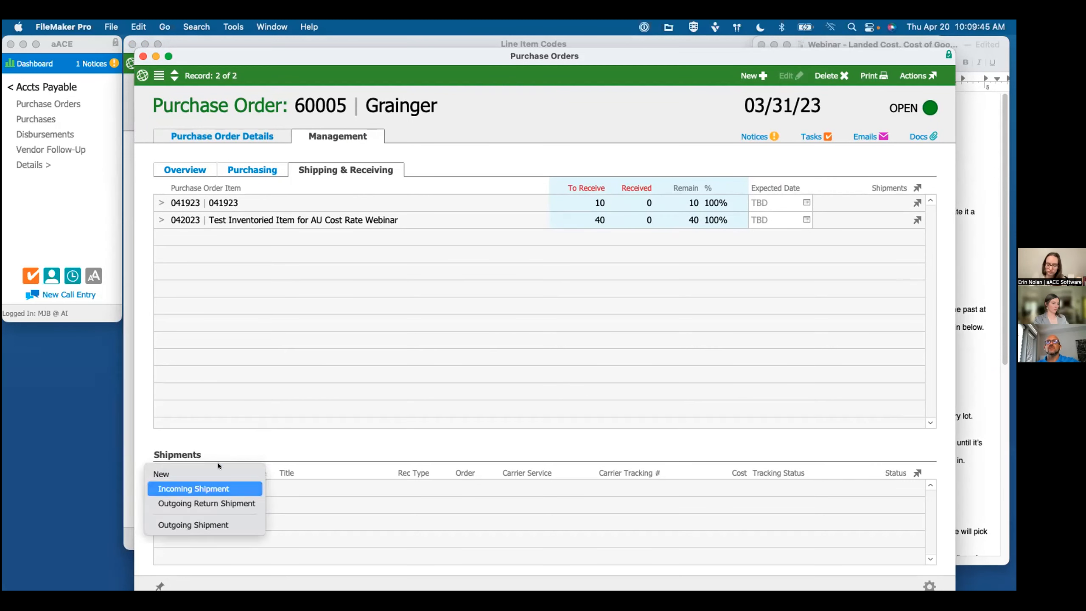
{"action": "left_click", "coordinate": [194, 489]}
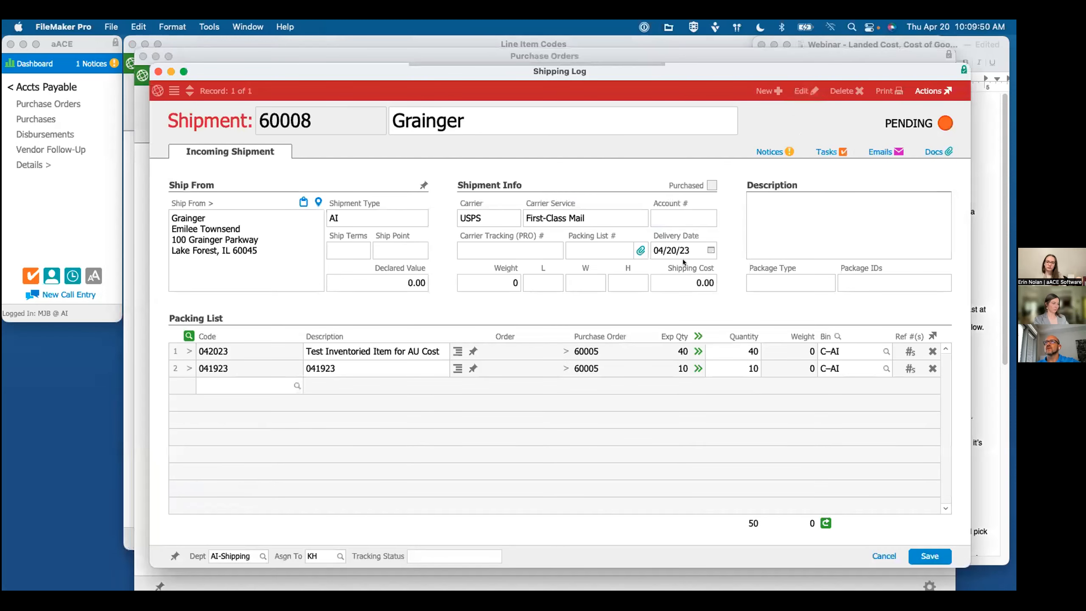
{"action": "left_click", "coordinate": [711, 251]}
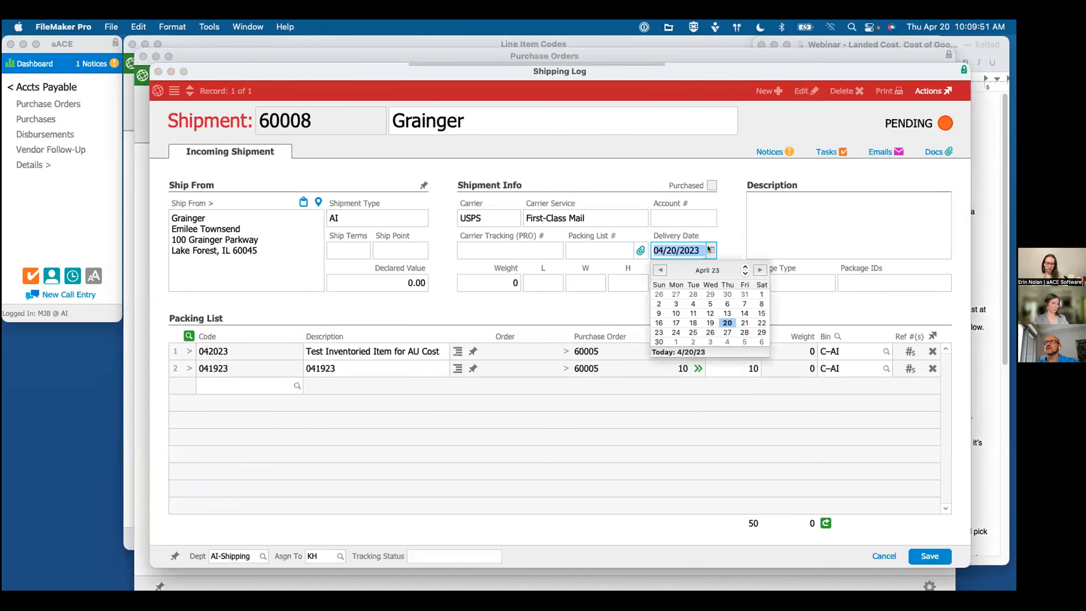
{"action": "left_click", "coordinate": [759, 293]}
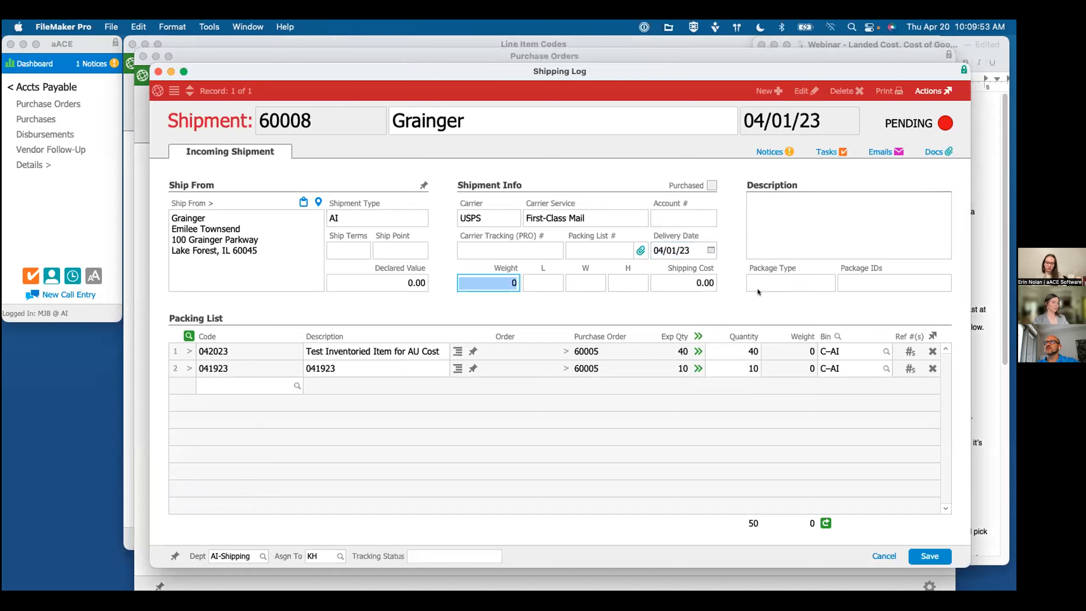
Step: Save the incoming Grainger shipment, mark it as Received, and return to its purchase order
{"action": "left_click", "coordinate": [749, 318]}
{"action": "left_click_drag", "start_coordinate": [618, 70], "coordinate": [617, 69]}
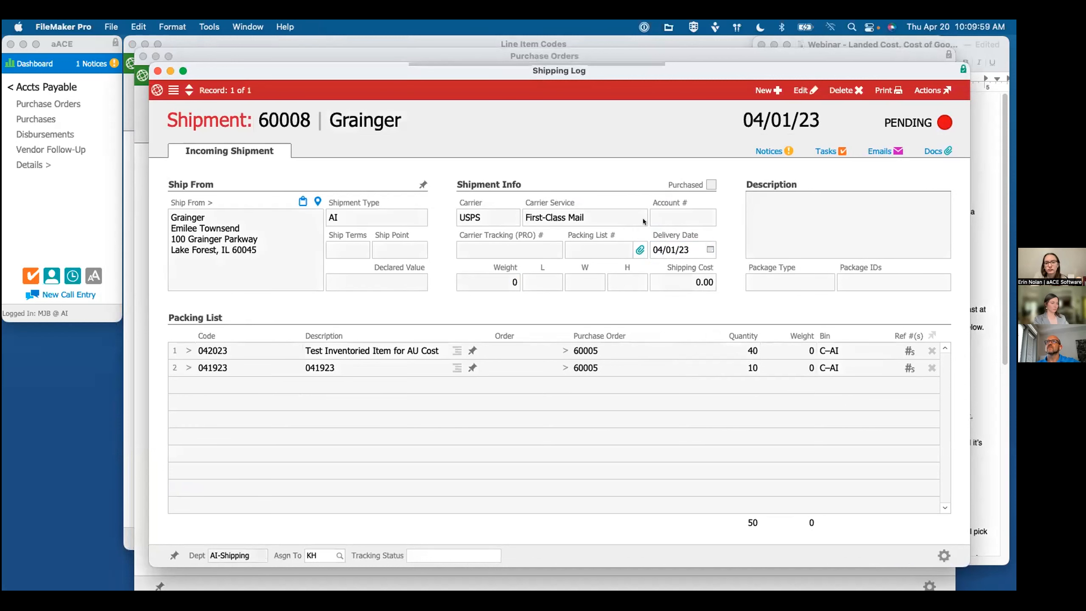
{"action": "left_click", "coordinate": [649, 257]}
{"action": "left_click", "coordinate": [638, 256]}
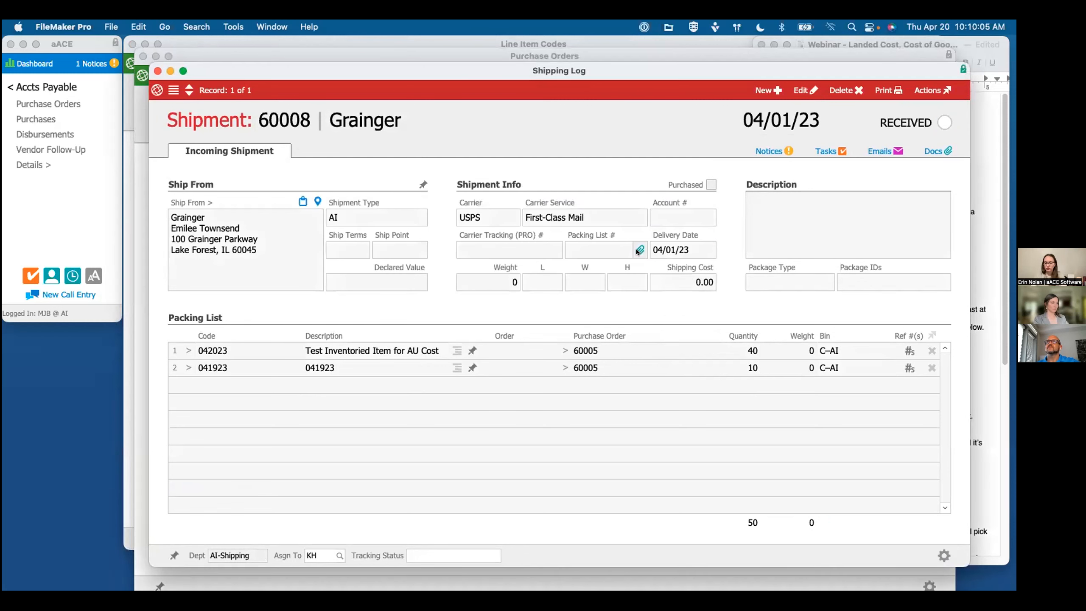
{"action": "left_click", "coordinate": [157, 71]}
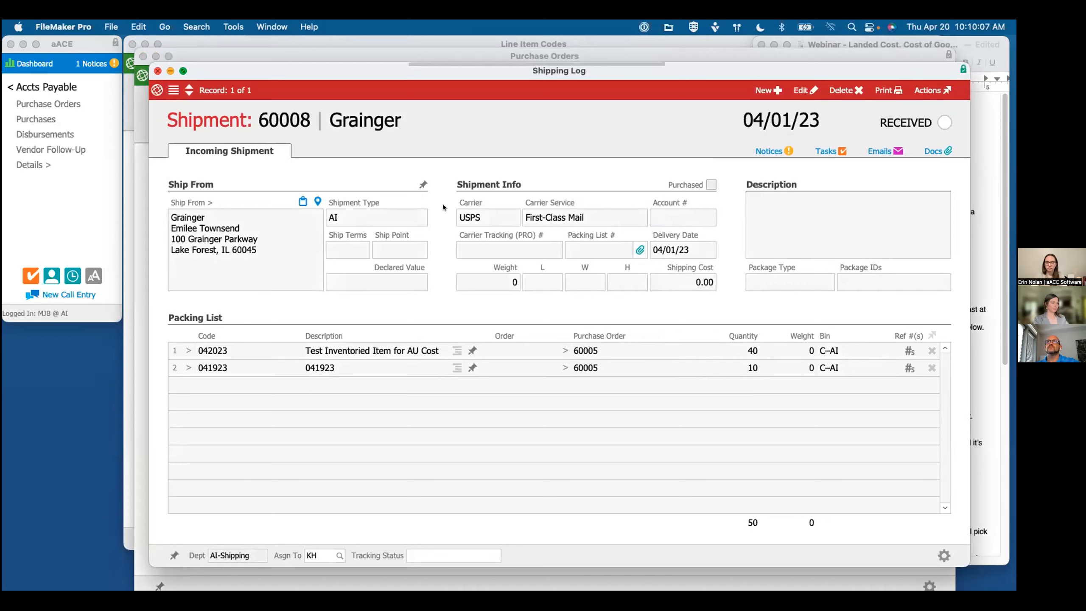
Step: In the TextEdit outline, move the three lines about creating purchases, increasing costs and noting the Last Cost to directly under "Auto-Update process"
{"action": "left_click", "coordinate": [977, 320]}
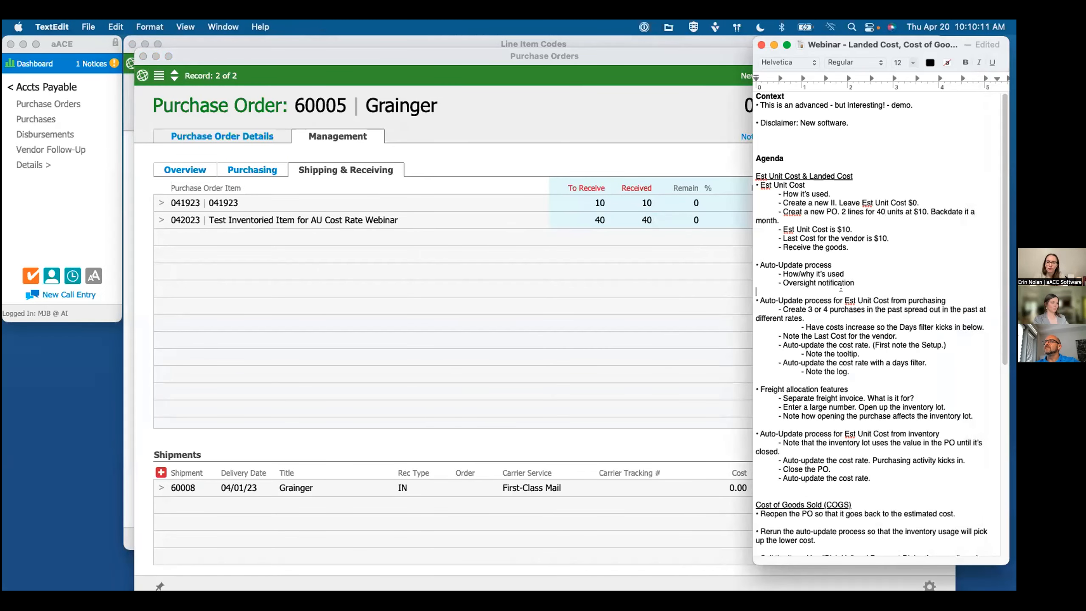
{"action": "triple_click", "coordinate": [808, 269]}
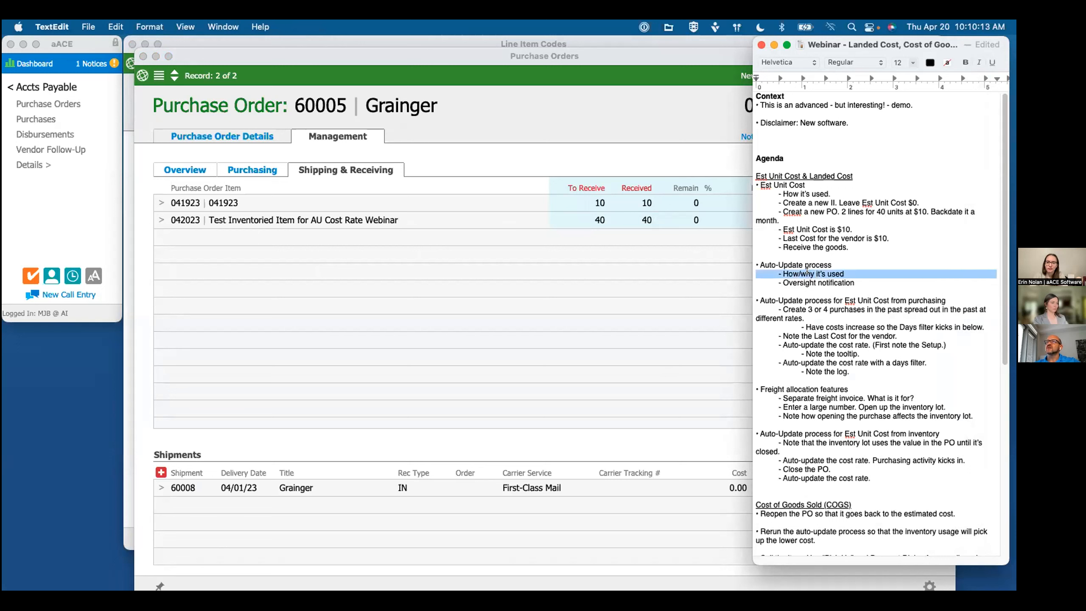
{"action": "left_click", "coordinate": [814, 282]}
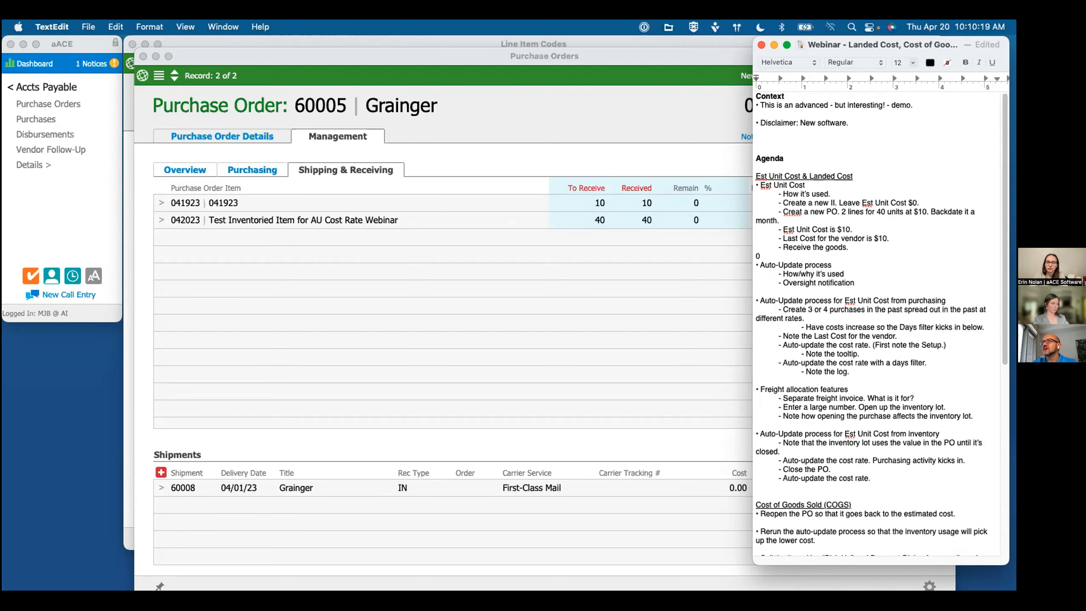
{"action": "key", "text": "BackSpace"}
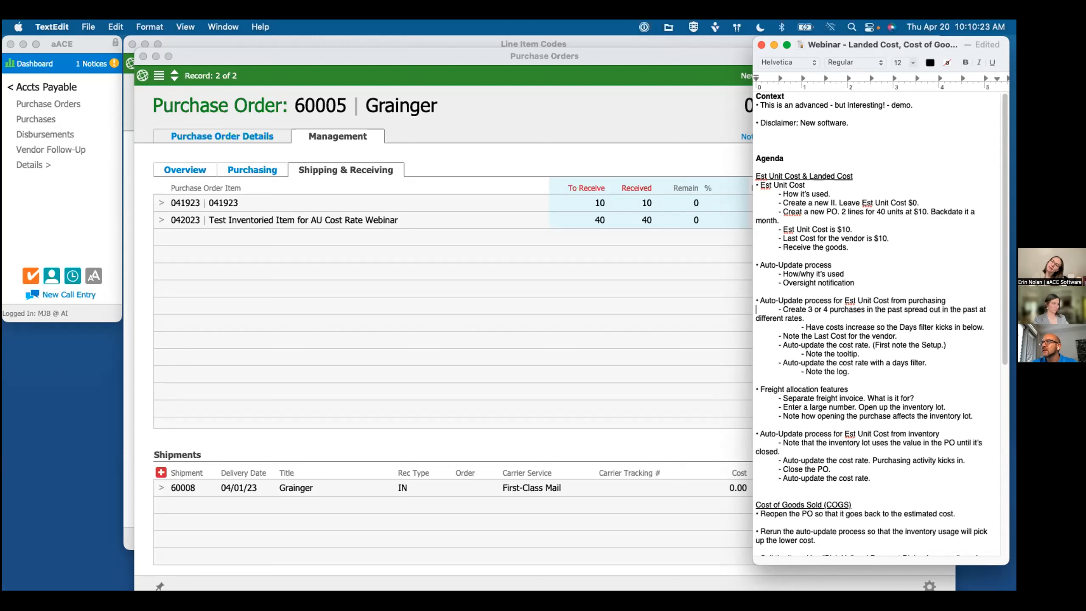
{"action": "left_click_drag", "start_coordinate": [757, 309], "coordinate": [756, 327]}
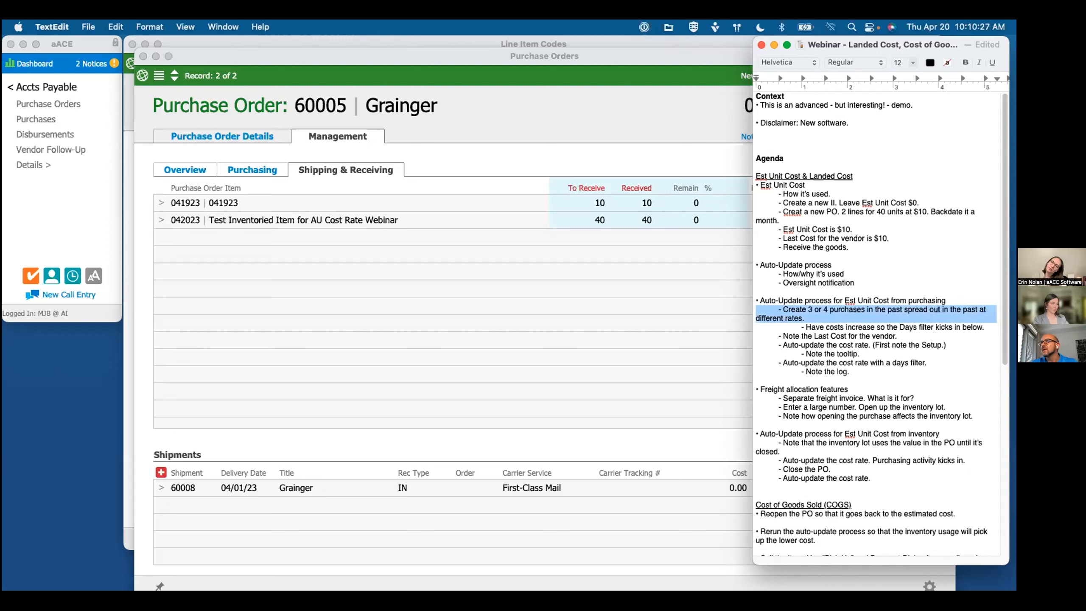
{"action": "left_click_drag", "start_coordinate": [756, 328], "coordinate": [757, 345]}
{"action": "key", "text": "super+c"}
{"action": "key", "text": "BackSpace"}
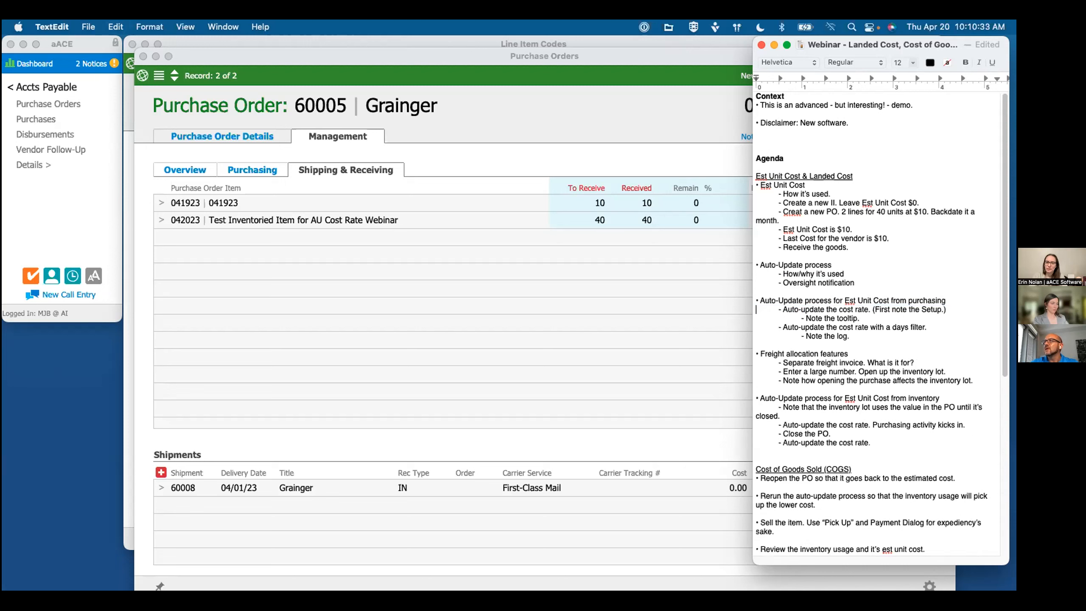
{"action": "key", "text": "super+v"}
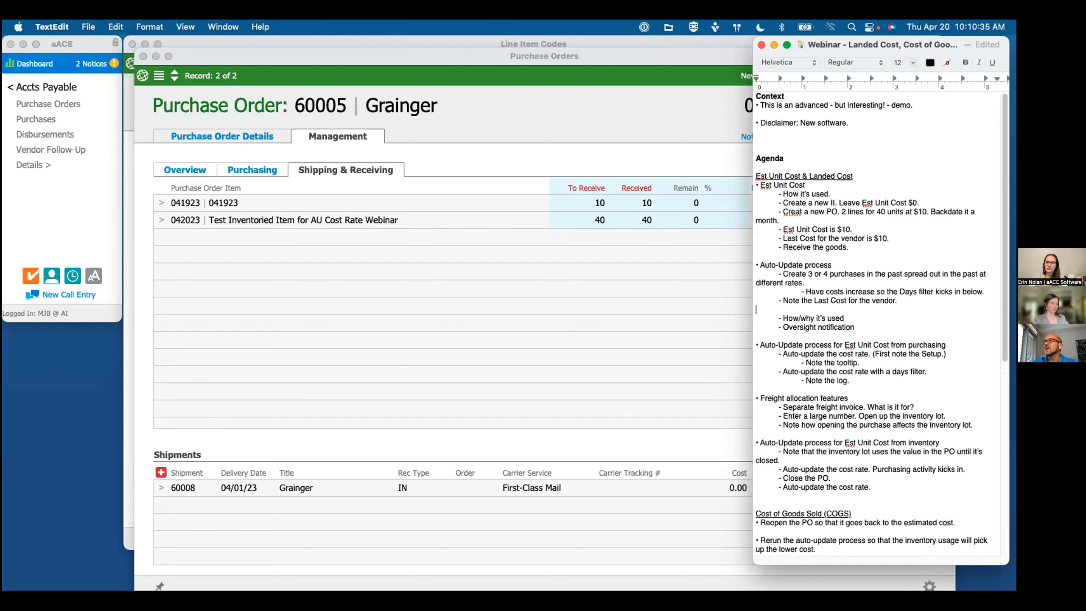
{"action": "key", "text": "BackSpace"}
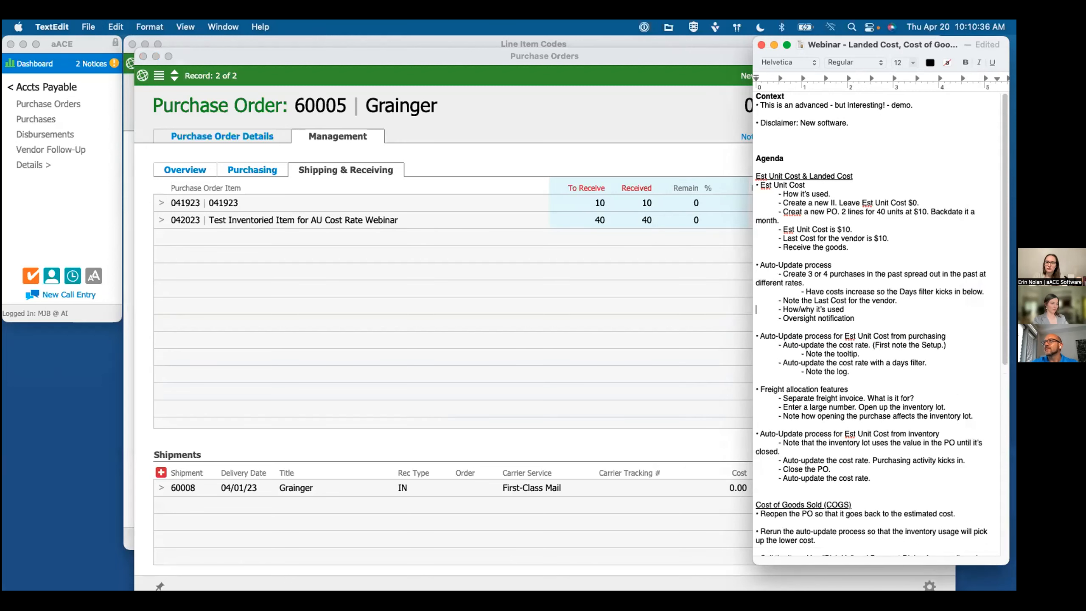
Step: Create a purchase from the purchase order's purchasing details, entering the vendor invoice number and an invoice date of 04/01/23
{"action": "left_click", "coordinate": [333, 259]}
{"action": "left_click", "coordinate": [253, 170]}
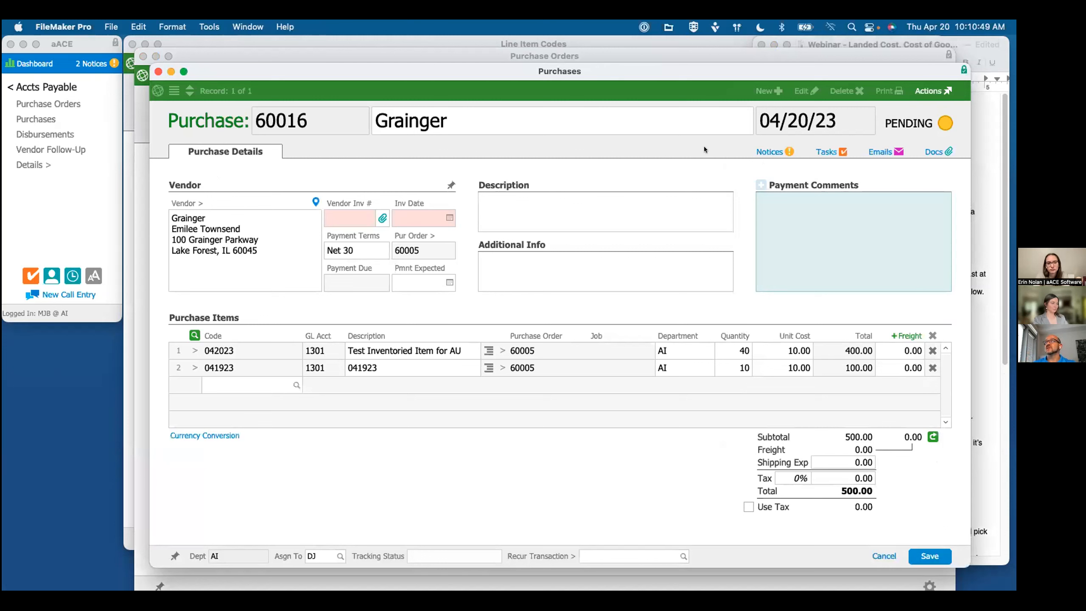
{"action": "left_click", "coordinate": [348, 218]}
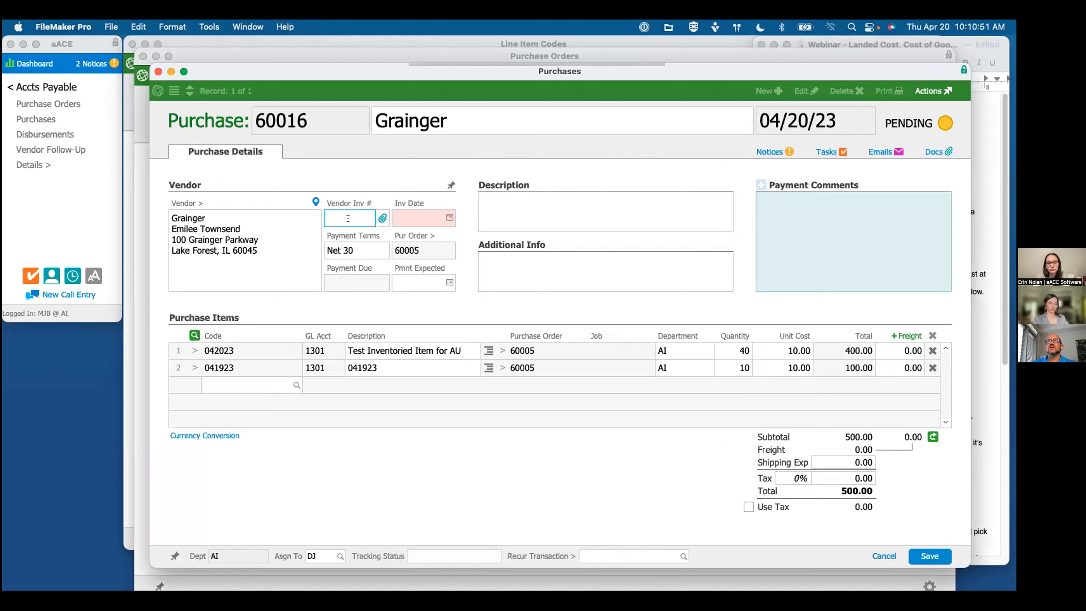
{"action": "type", "text": "145236"}
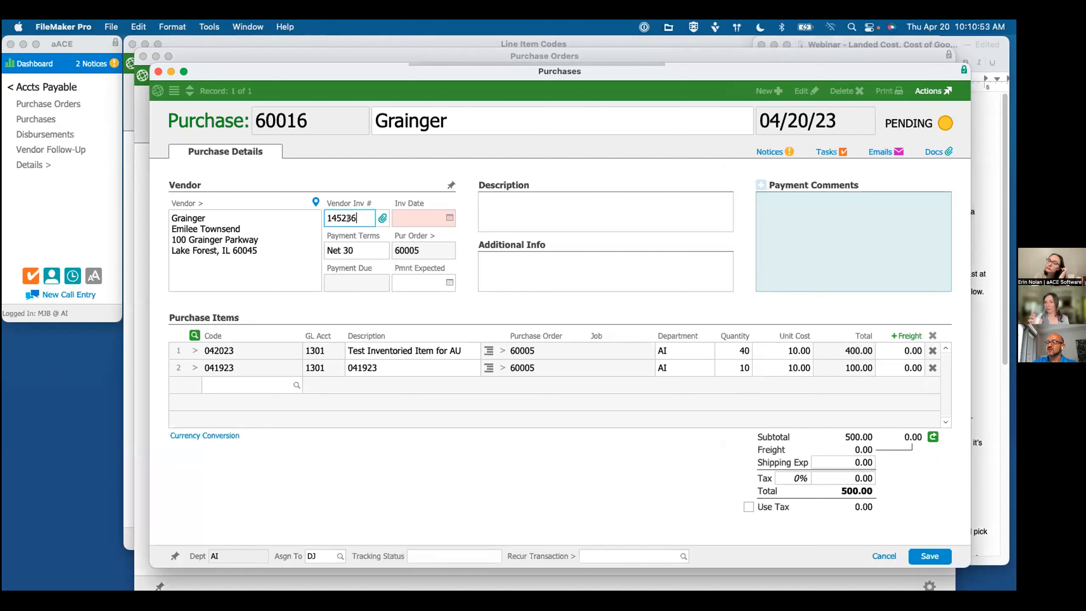
{"action": "type", "text": "547"}
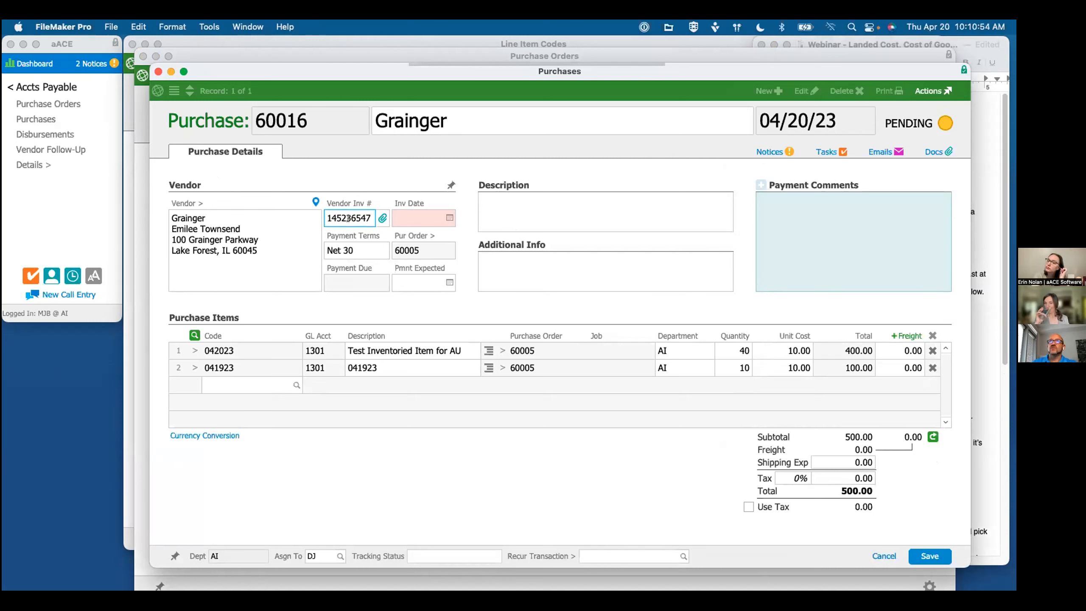
{"action": "left_click", "coordinate": [449, 217]}
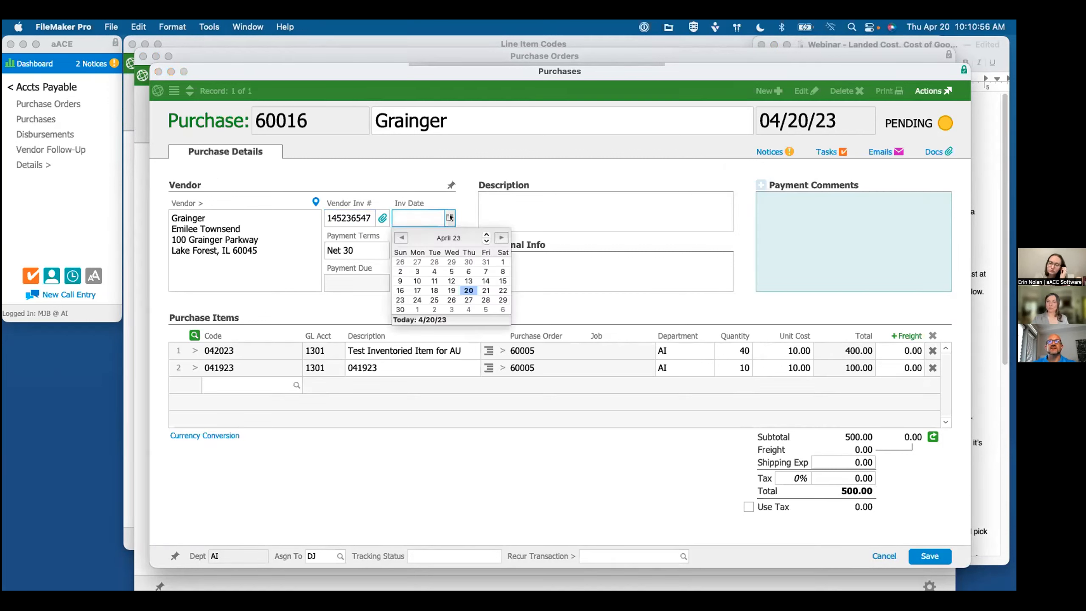
{"action": "left_click", "coordinate": [502, 262]}
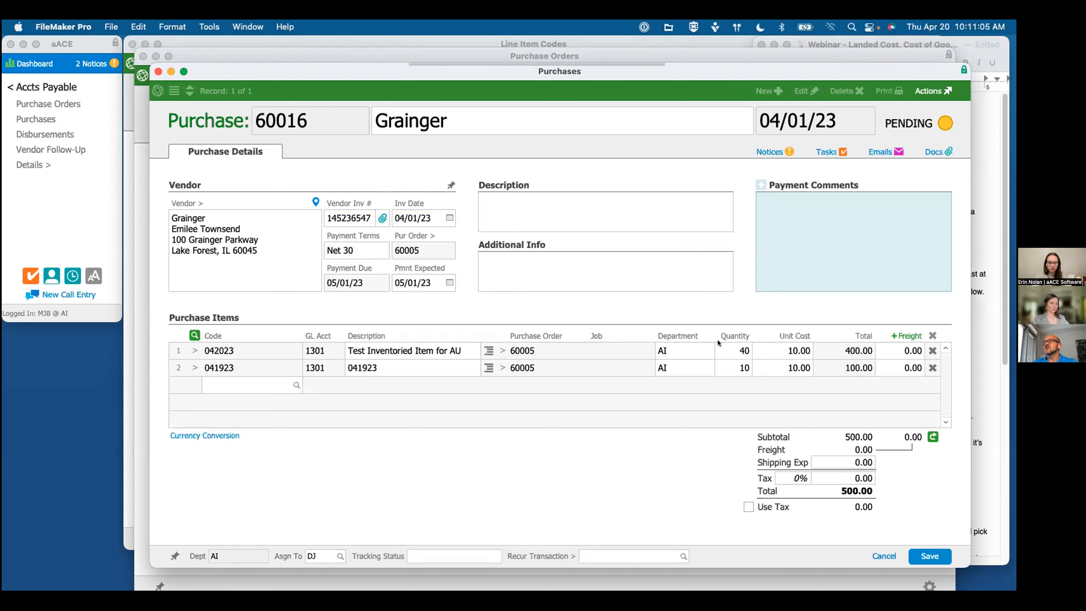
Step: Set item 042023 to quantity 10 at a unit cost of 8.00 and remove item 041923 from the purchase
{"action": "left_click", "coordinate": [739, 355]}
{"action": "type", "text": "10"}
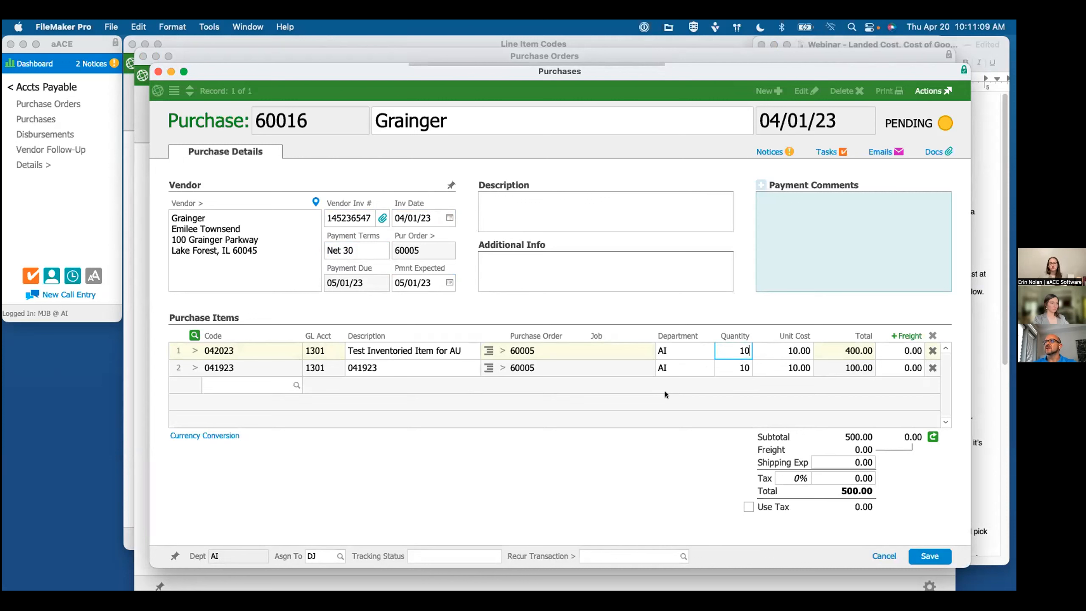
{"action": "left_click", "coordinate": [932, 367]}
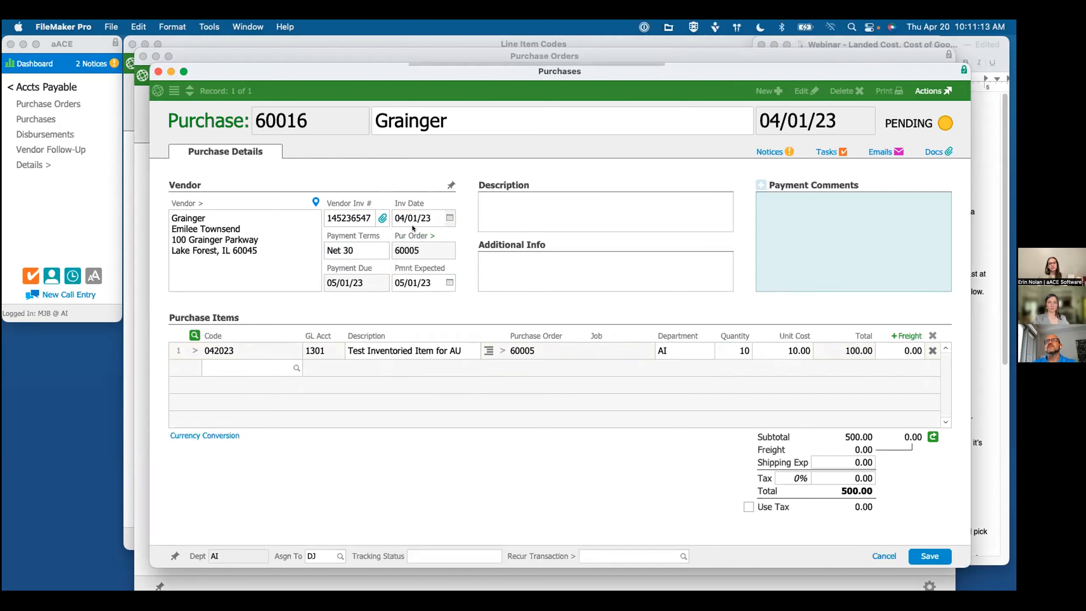
{"action": "left_click", "coordinate": [795, 350]}
{"action": "type", "text": "8.00"}
Step: Save the 04/01/23 purchase and change its status to Open
{"action": "left_click", "coordinate": [646, 404]}
{"action": "left_click", "coordinate": [937, 553]}
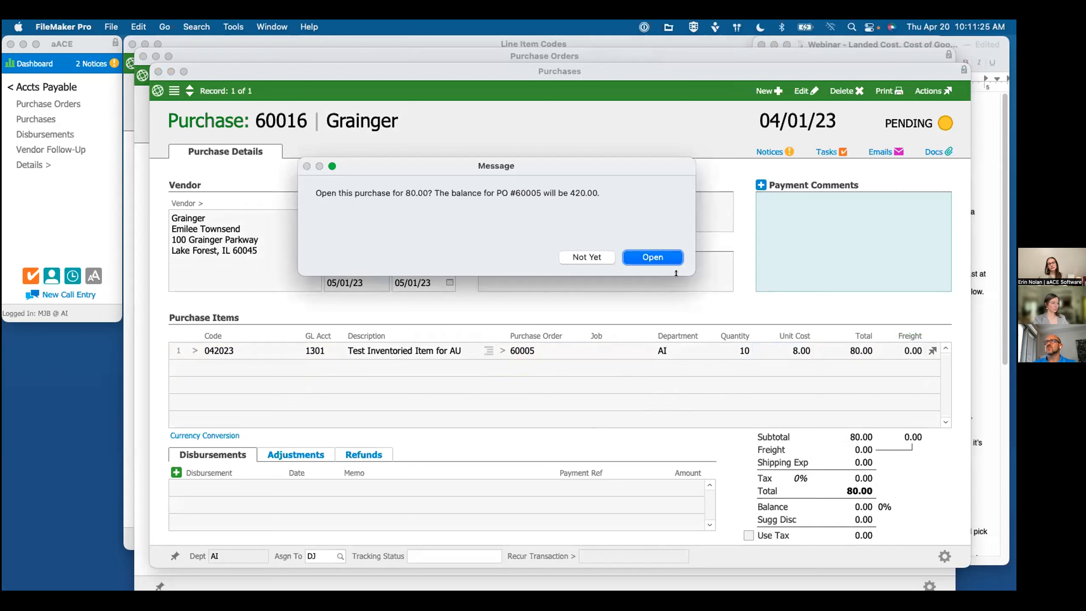
{"action": "left_click", "coordinate": [649, 257]}
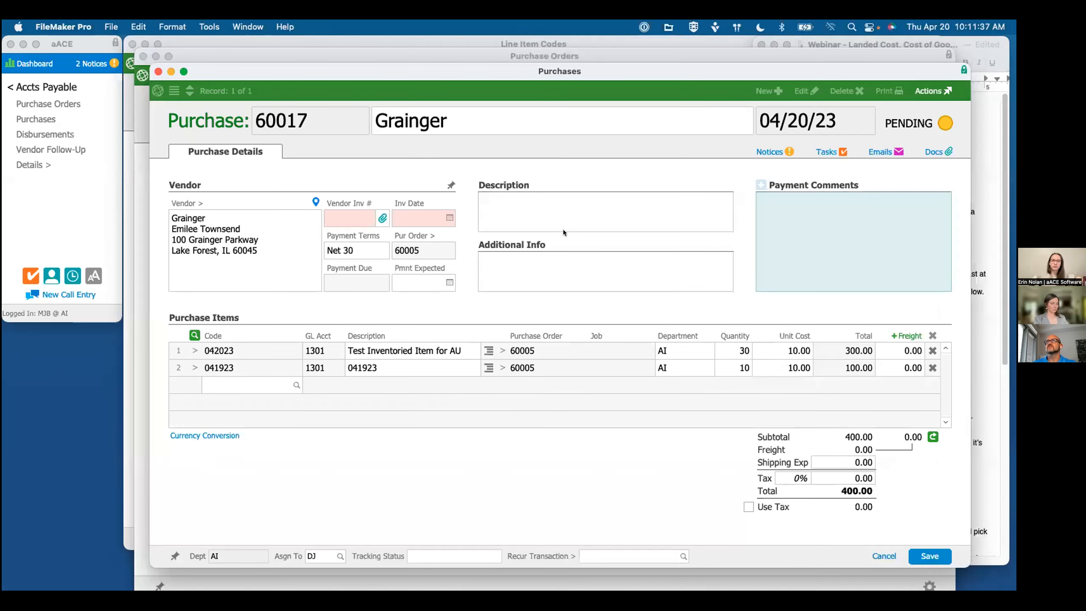
Step: Fill in a second purchase for the purchase order with a vendor invoice number and an invoice date of 04/07/23
{"action": "left_click", "coordinate": [349, 211]}
{"action": "type", "text": "745697"}
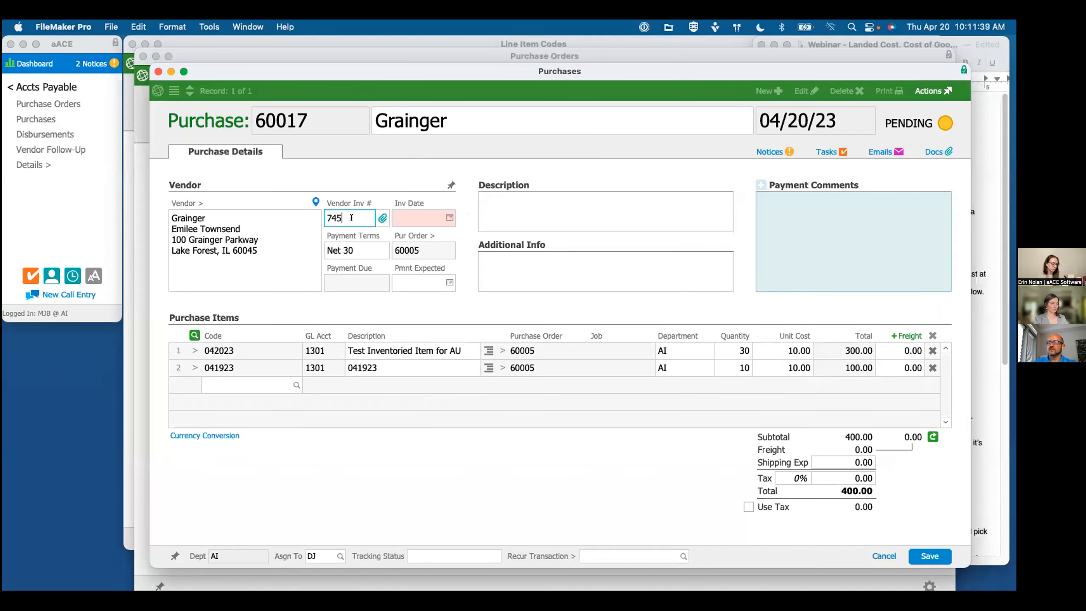
{"action": "left_click", "coordinate": [449, 217]}
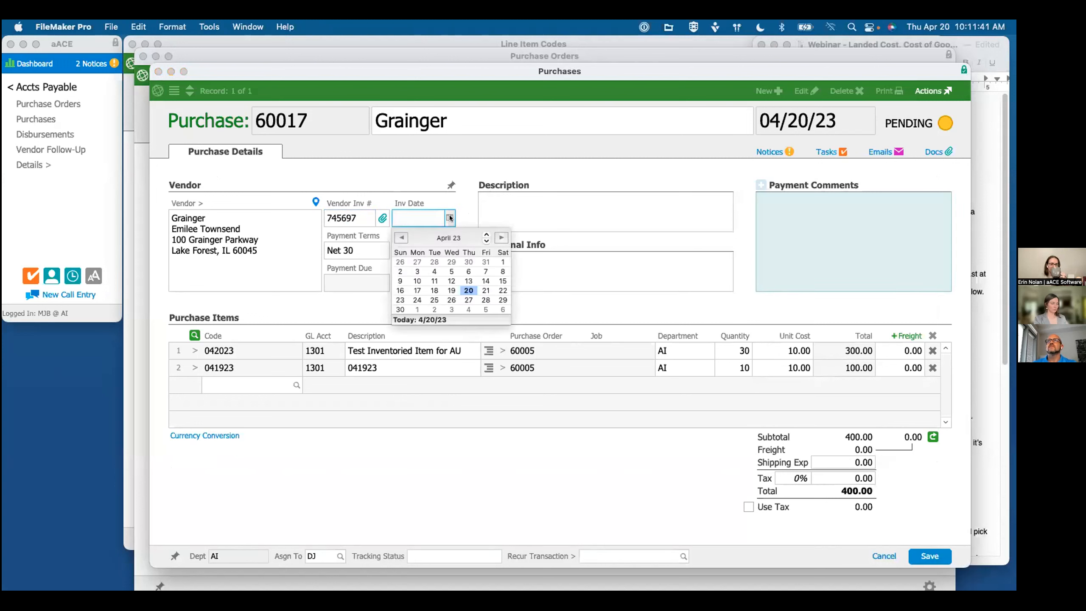
{"action": "left_click", "coordinate": [486, 271]}
{"action": "key", "text": "Tab"}
Step: Remove item 041923 from the second purchase and set item 042023's quantity to 10
{"action": "left_click", "coordinate": [933, 367]}
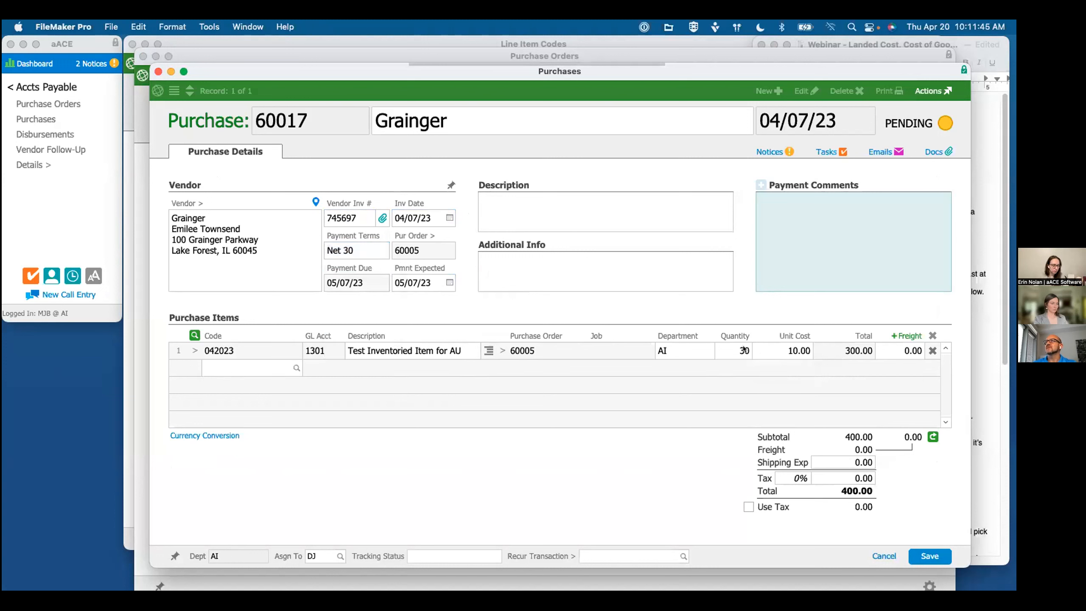
{"action": "left_click", "coordinate": [743, 351]}
{"action": "type", "text": "10"}
{"action": "left_click", "coordinate": [746, 378]}
Step: Save the 04/07/23 purchase, change its status to Open, and return to the purchase order
{"action": "left_click", "coordinate": [946, 552]}
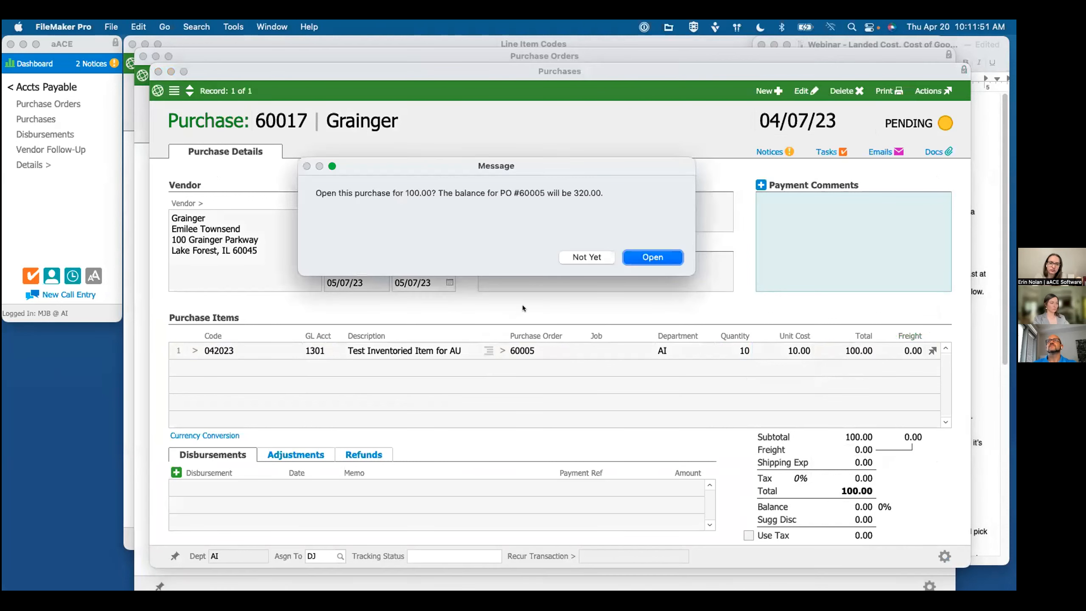
{"action": "left_click", "coordinate": [637, 256]}
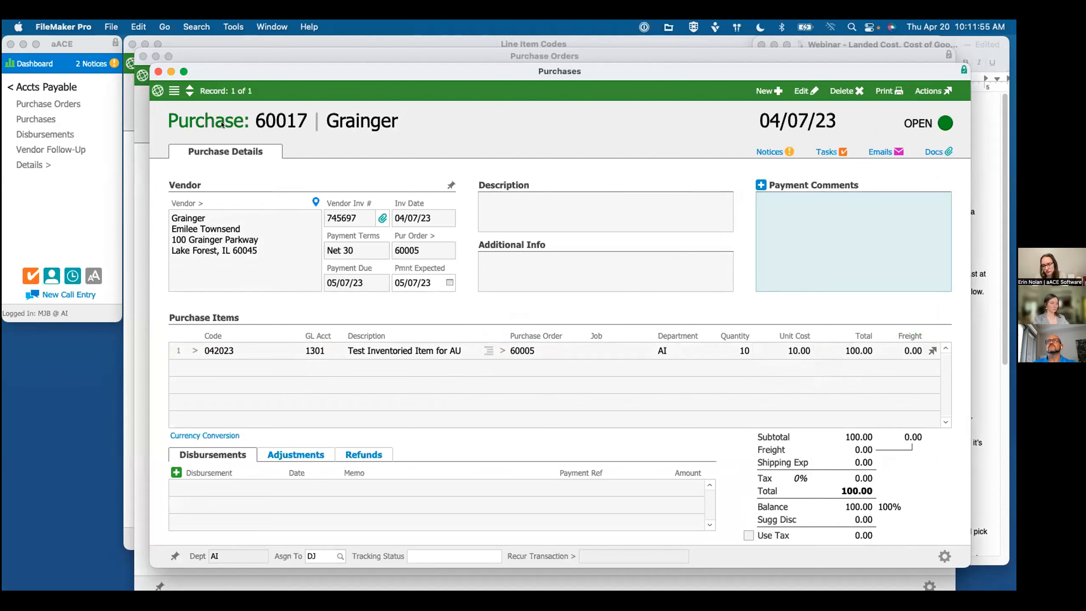
{"action": "left_click", "coordinate": [159, 71]}
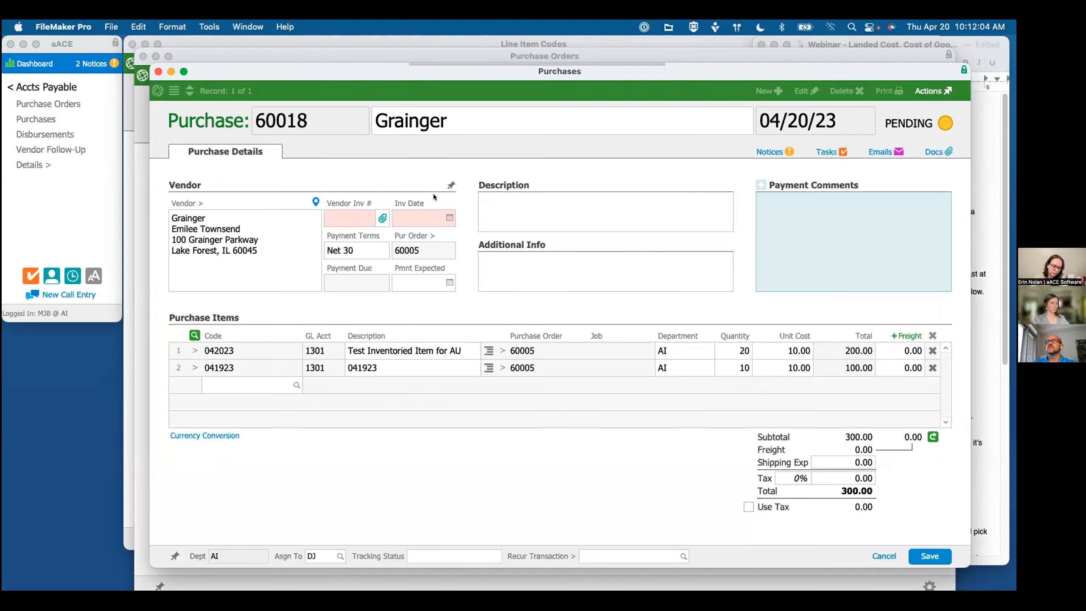
Step: Fill in a third purchase for the purchase order with a vendor invoice number and an invoice date of 04/14/23
{"action": "left_click", "coordinate": [342, 218]}
{"action": "type", "text": "74589"}
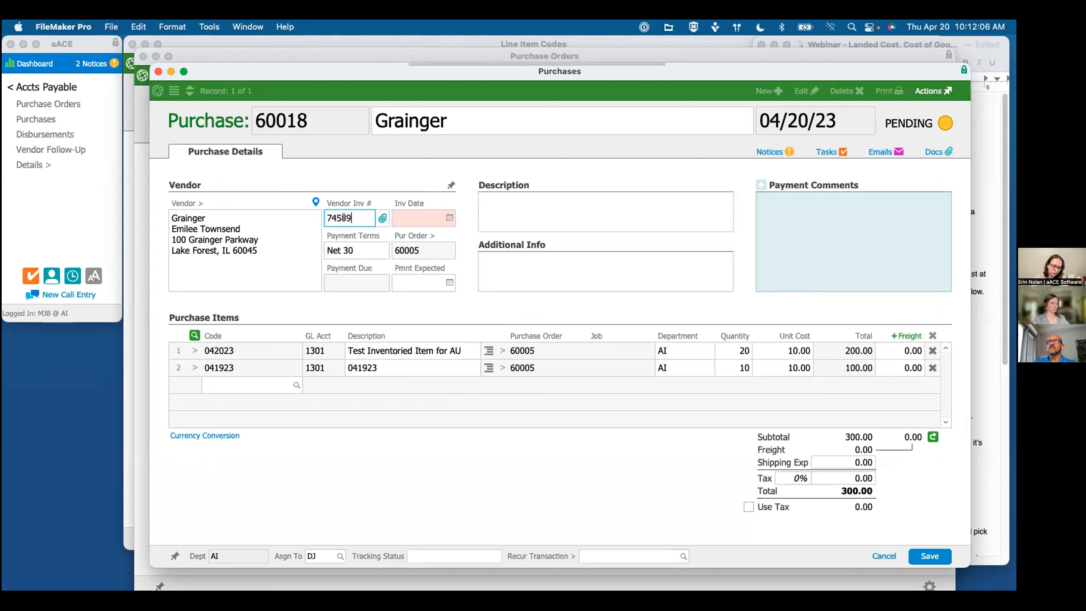
{"action": "left_click", "coordinate": [444, 216]}
{"action": "left_click", "coordinate": [485, 281]}
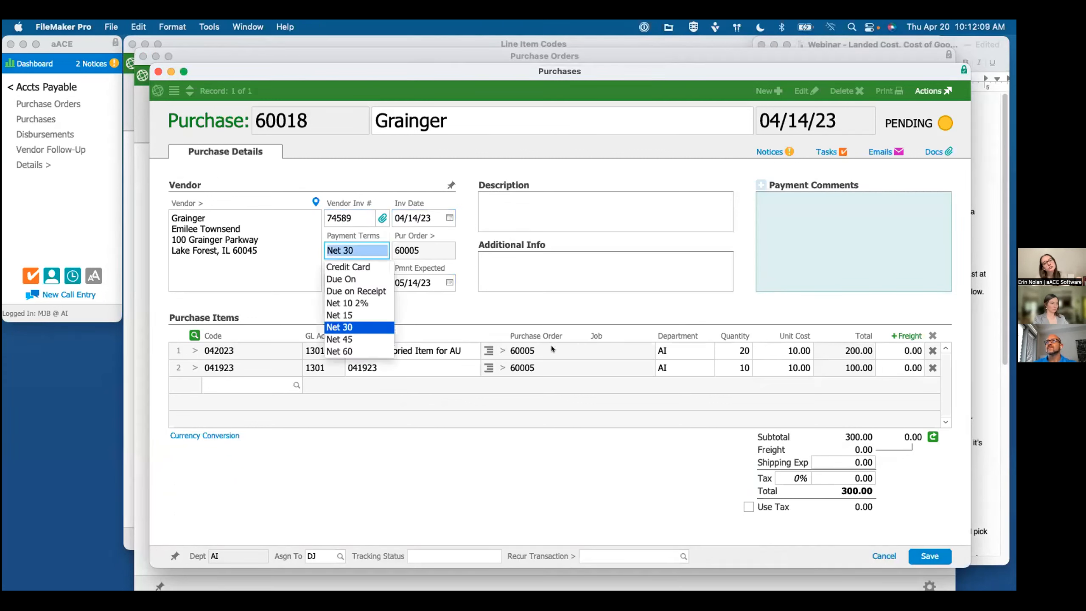
Step: Reduce the third purchase to 10 units of item 042023 only, removing item 041923, and change its status to Open
{"action": "left_click", "coordinate": [932, 367]}
{"action": "left_click", "coordinate": [737, 351]}
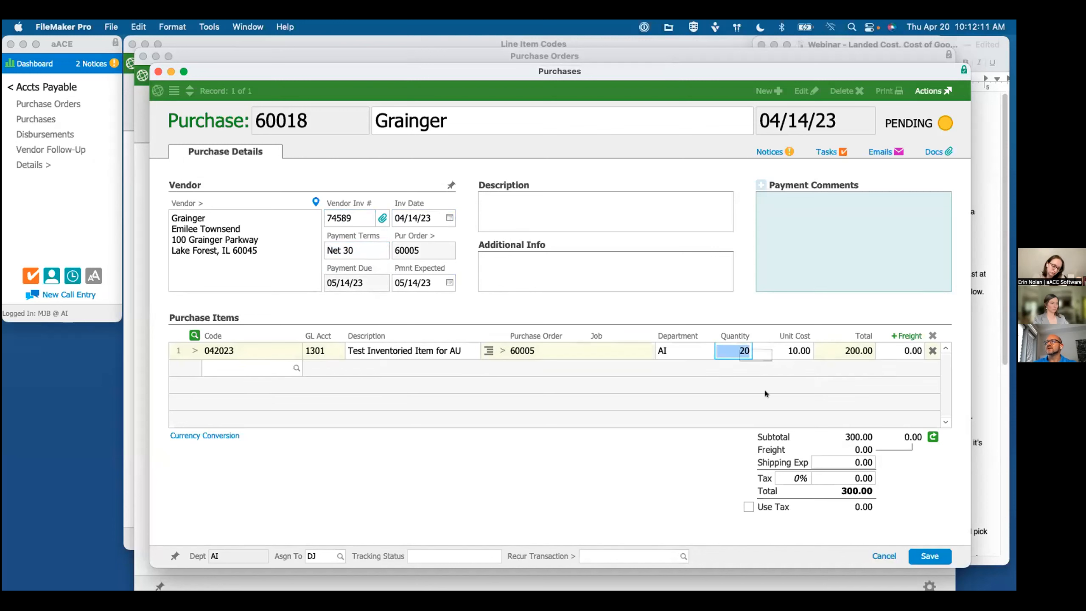
{"action": "type", "text": "10"}
{"action": "left_click", "coordinate": [765, 391]}
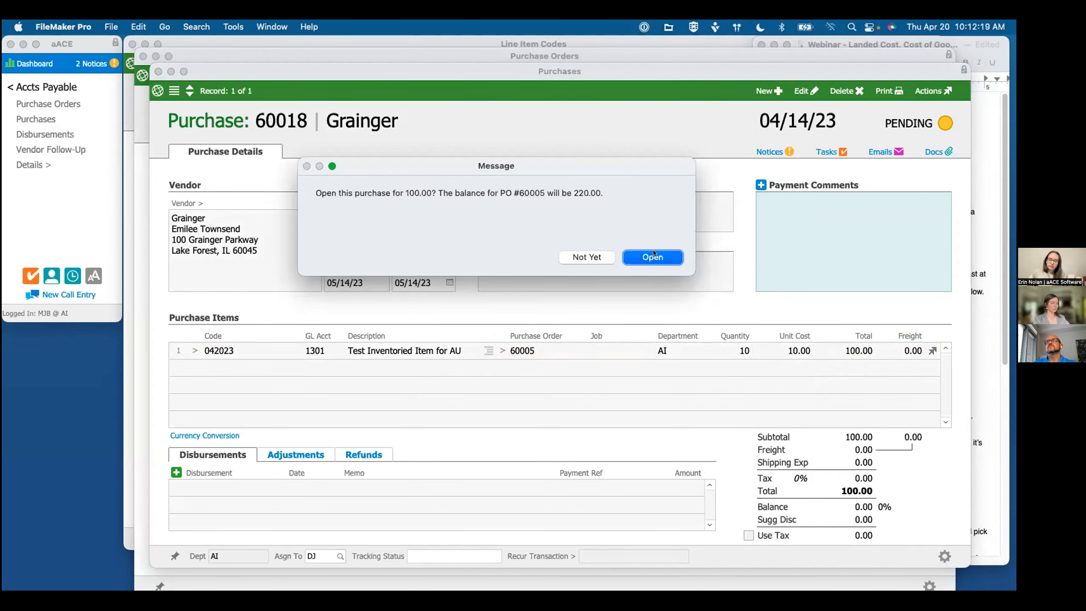
{"action": "left_click", "coordinate": [653, 256]}
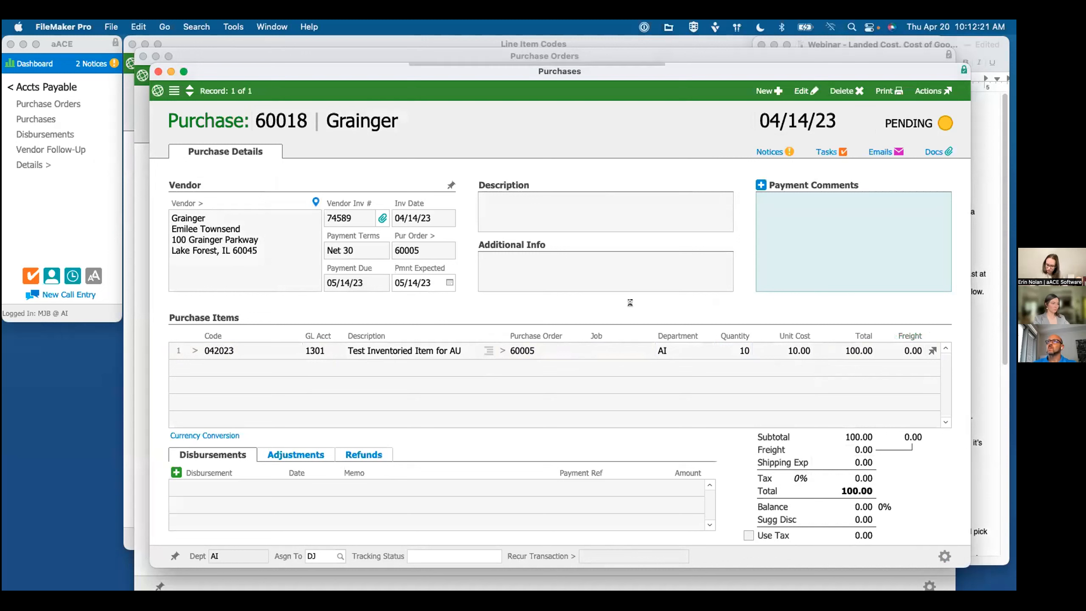
Step: Void the third purchase with the reason "Forgot to up the unit cost" and skip viewing the reversal
{"action": "left_click", "coordinate": [933, 91]}
{"action": "left_click", "coordinate": [926, 180]}
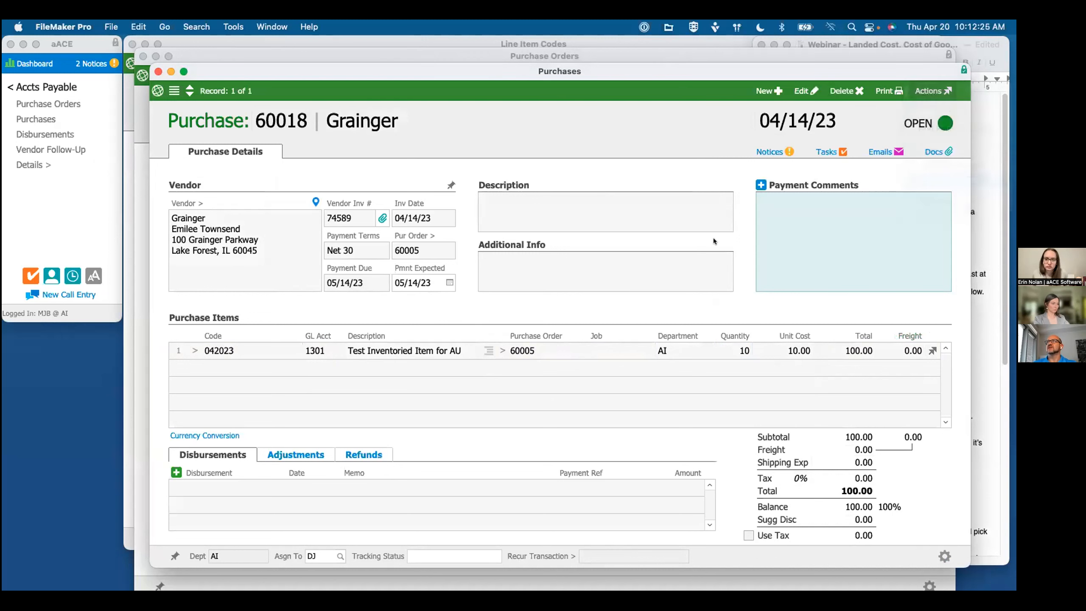
{"action": "type", "text": "F"}
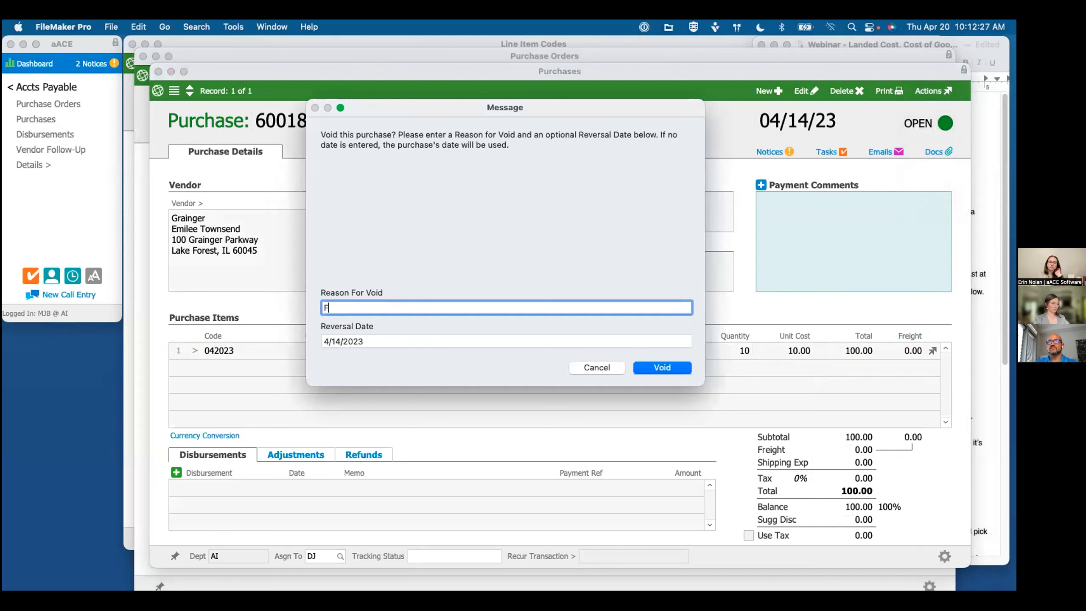
{"action": "type", "text": "orgot to up the unit cost"}
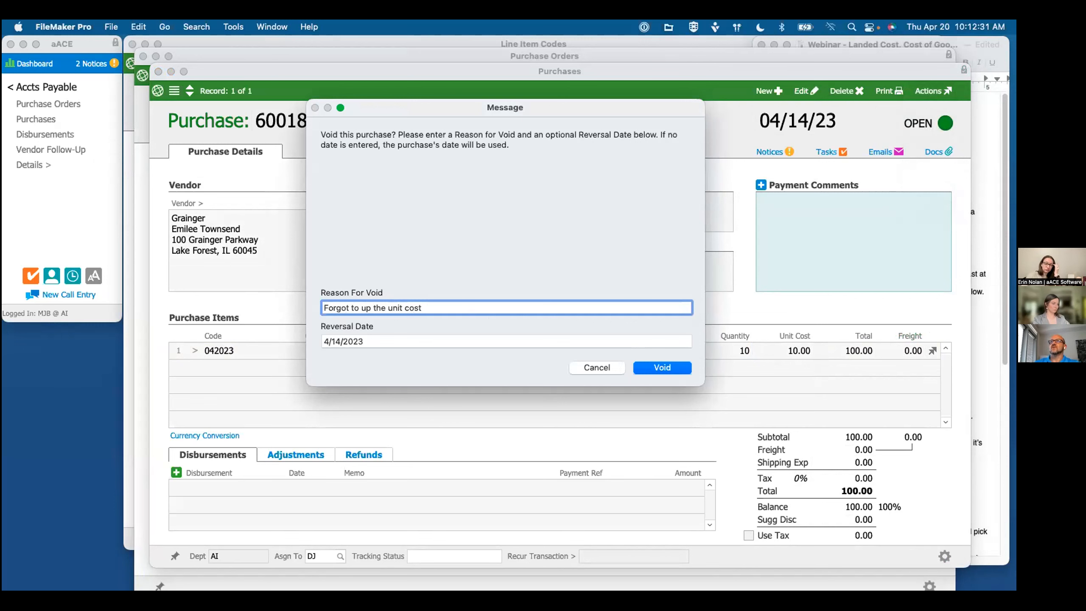
{"action": "left_click", "coordinate": [664, 369]}
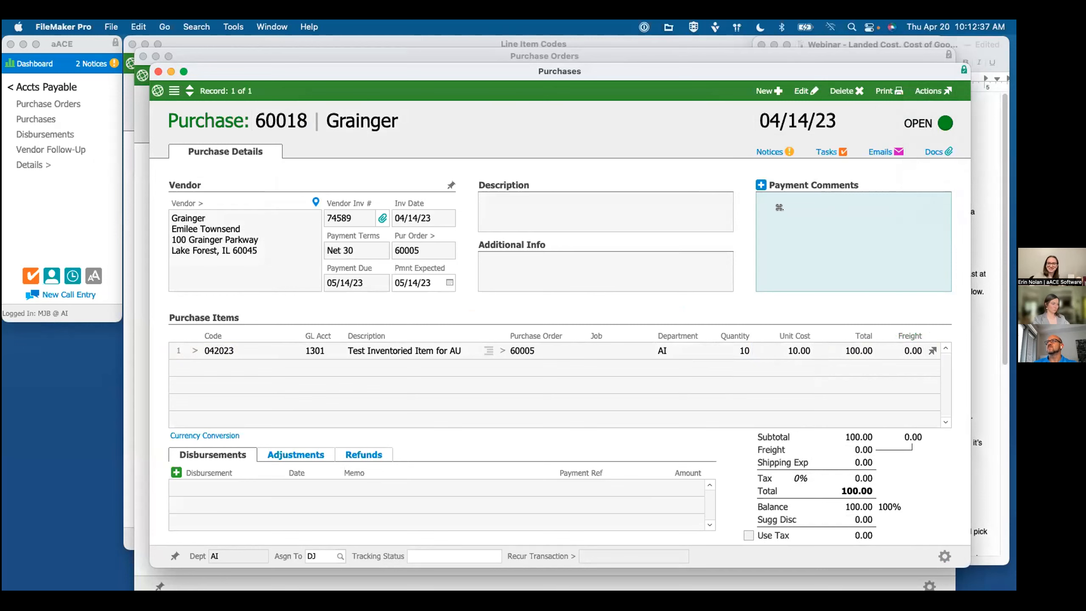
{"action": "left_click", "coordinate": [591, 258]}
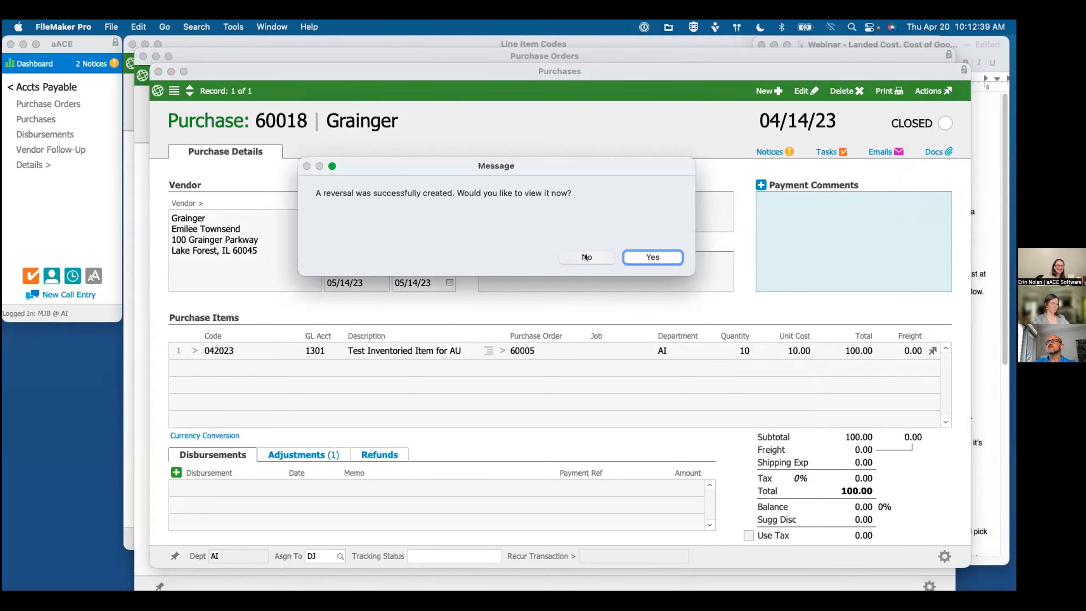
Step: Duplicate the voided purchase and fill in a vendor invoice number and an invoice date of 04/14/23
{"action": "left_click", "coordinate": [928, 91]}
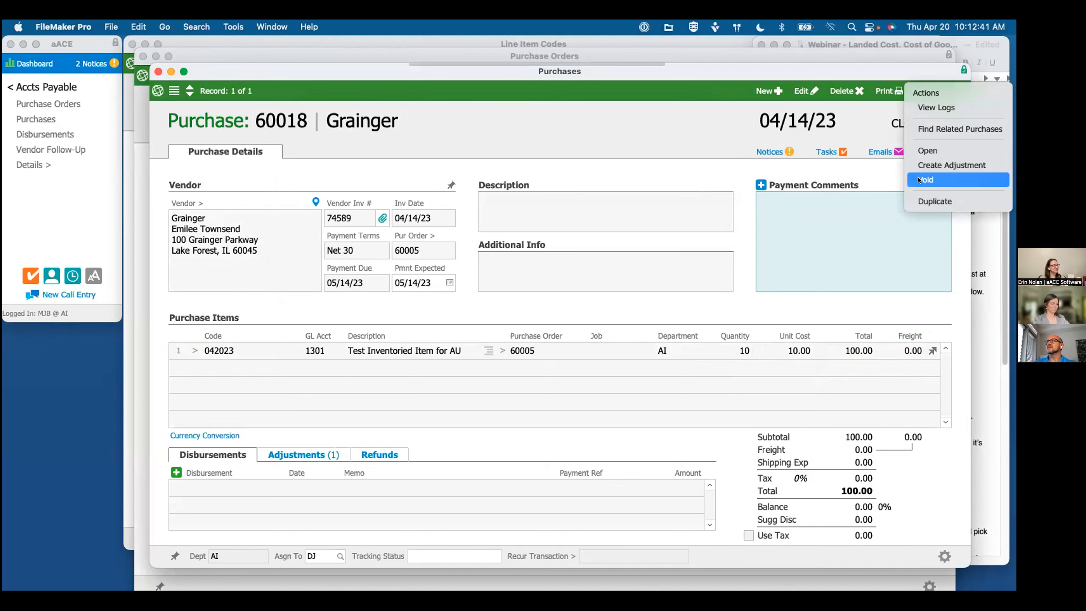
{"action": "left_click", "coordinate": [934, 201]}
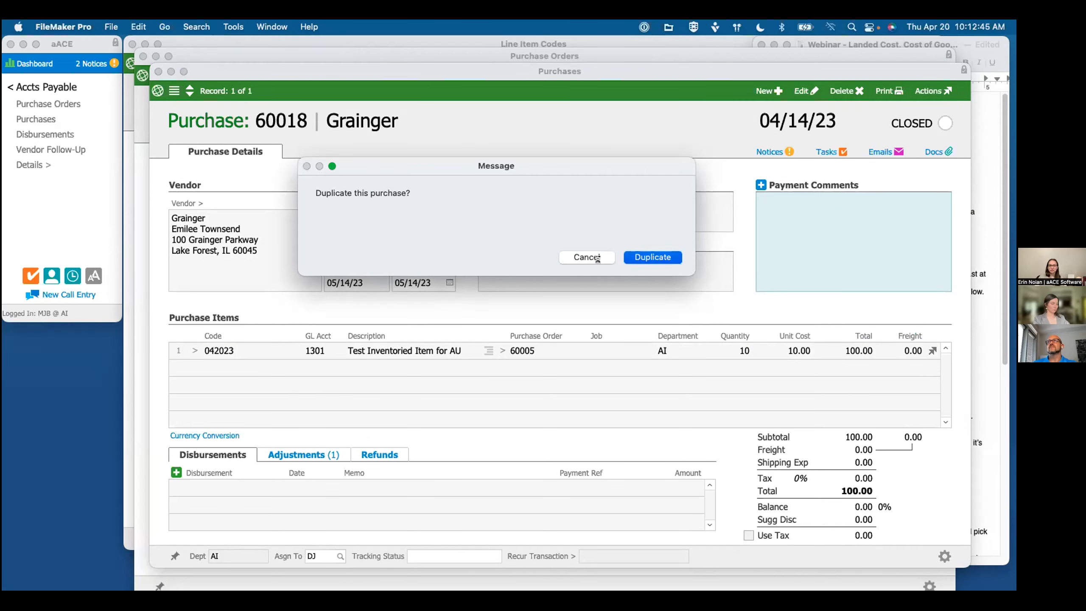
{"action": "key", "text": "Return"}
{"action": "left_click", "coordinate": [338, 208]}
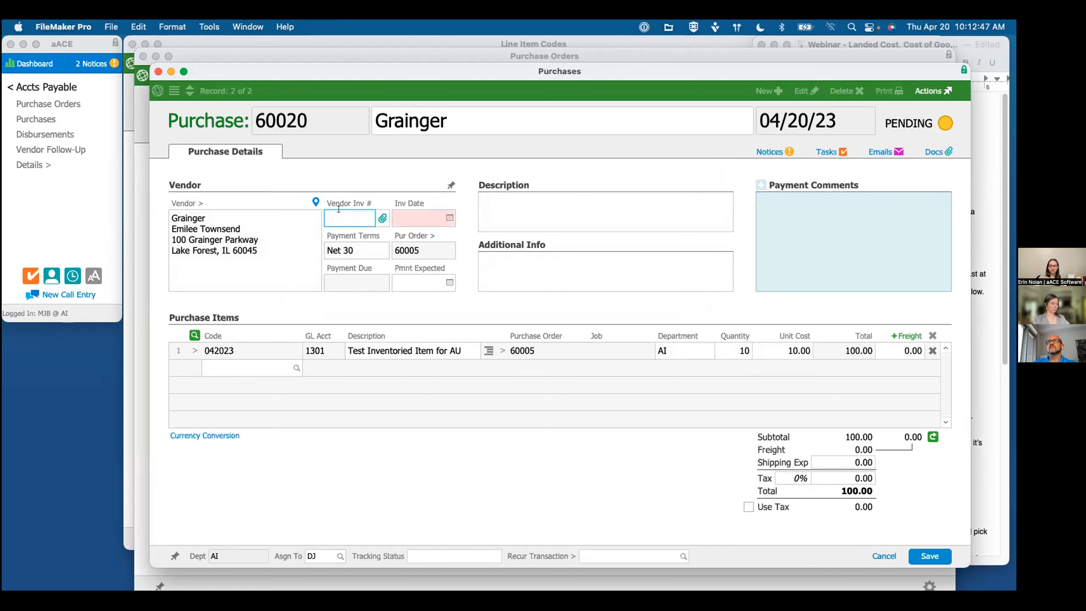
{"action": "type", "text": "4122444554"}
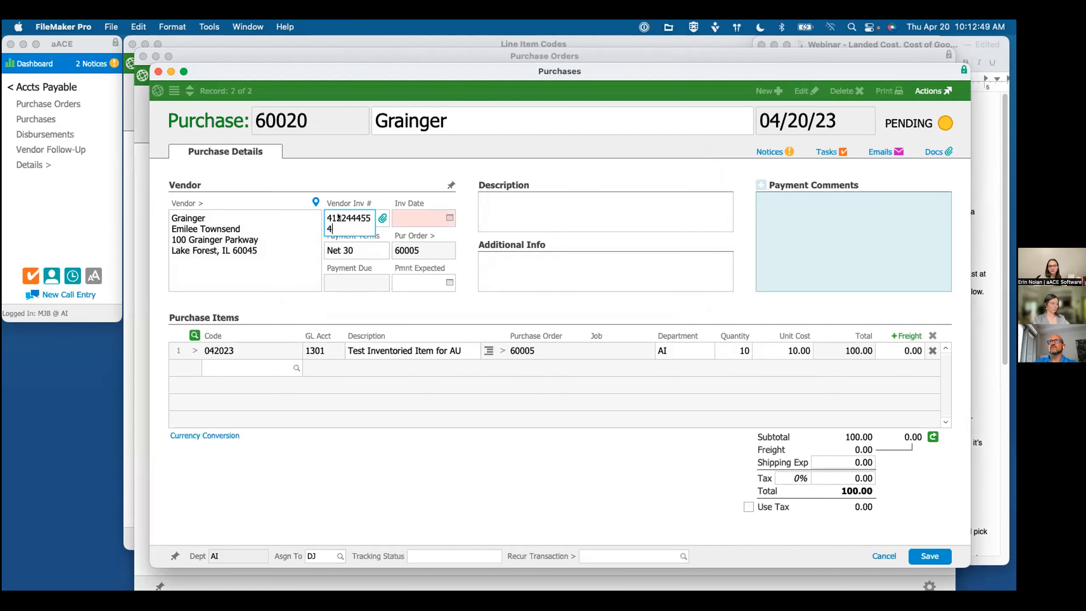
{"action": "left_click", "coordinate": [449, 217]}
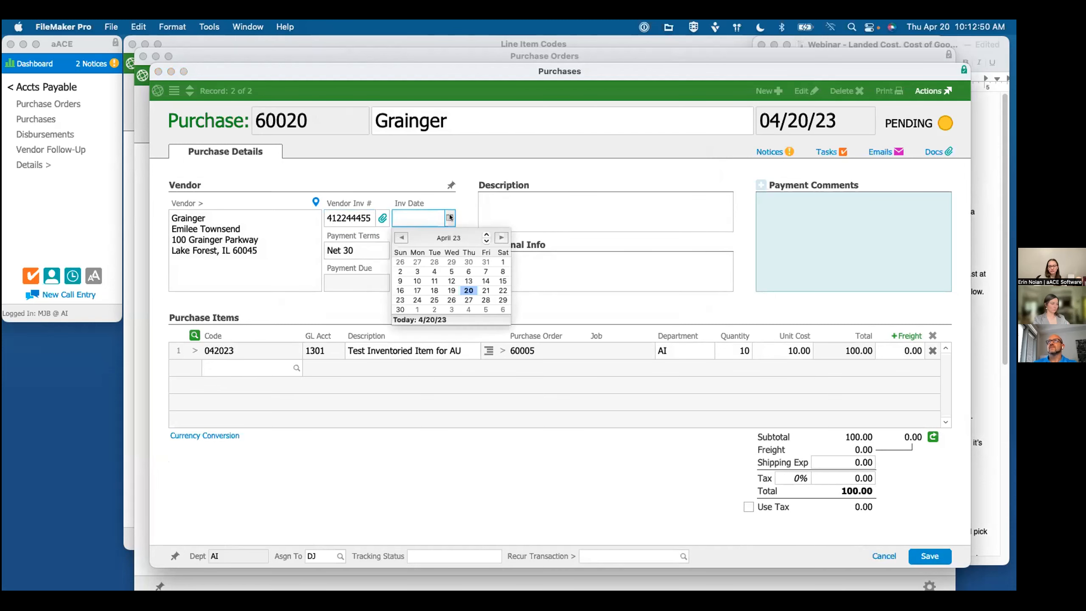
{"action": "left_click", "coordinate": [484, 281]}
Step: Set item 042023's unit cost to 14.00 in the duplicate, change its status to Open, and return to the purchase order
{"action": "left_click", "coordinate": [789, 351]}
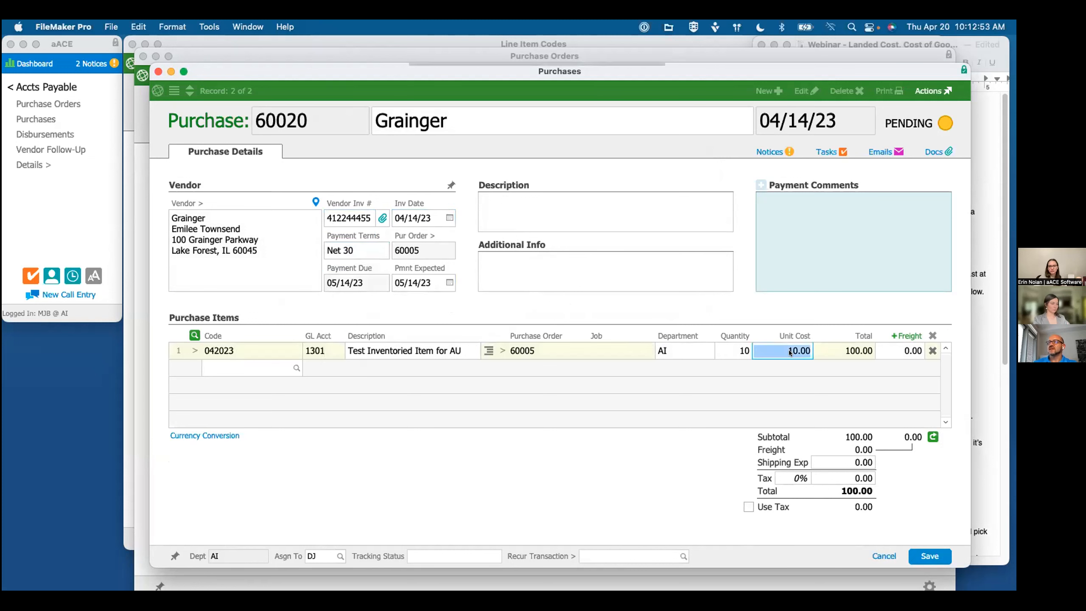
{"action": "type", "text": "14"}
{"action": "left_click", "coordinate": [739, 362]}
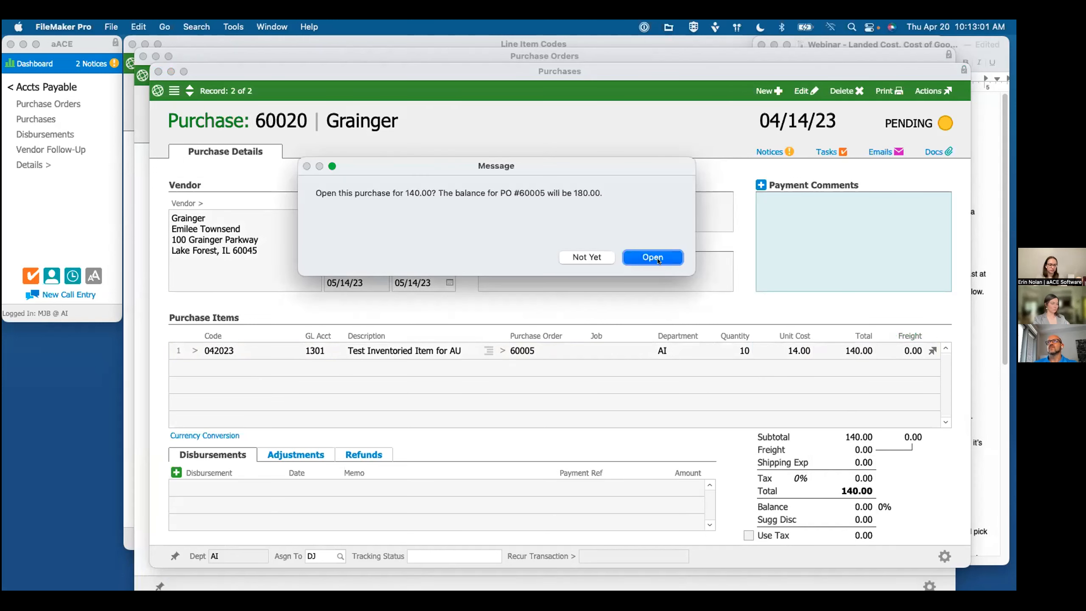
{"action": "left_click", "coordinate": [653, 257]}
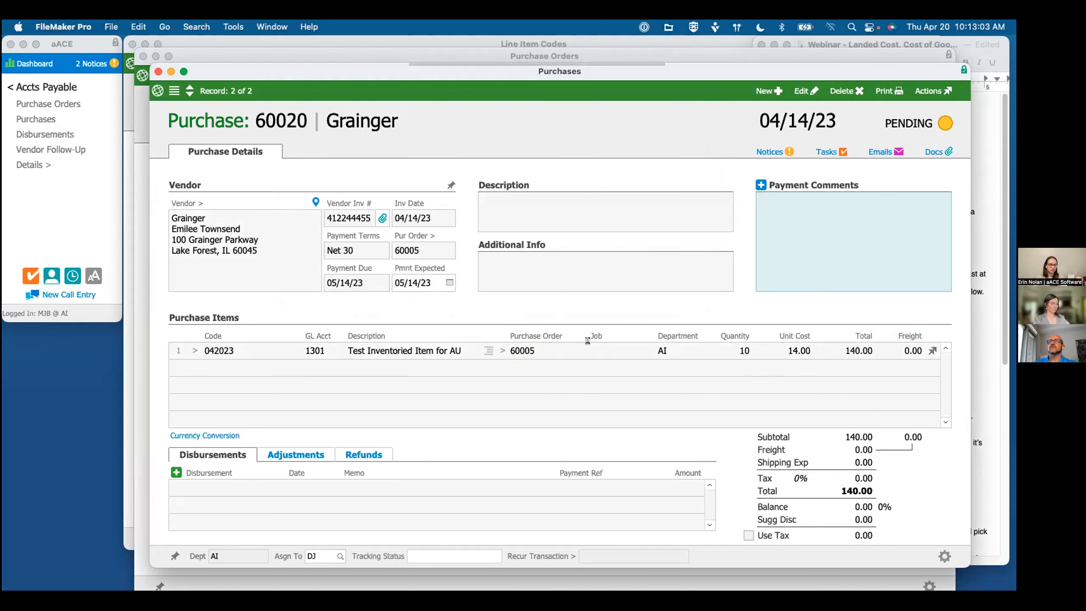
{"action": "left_click", "coordinate": [159, 71]}
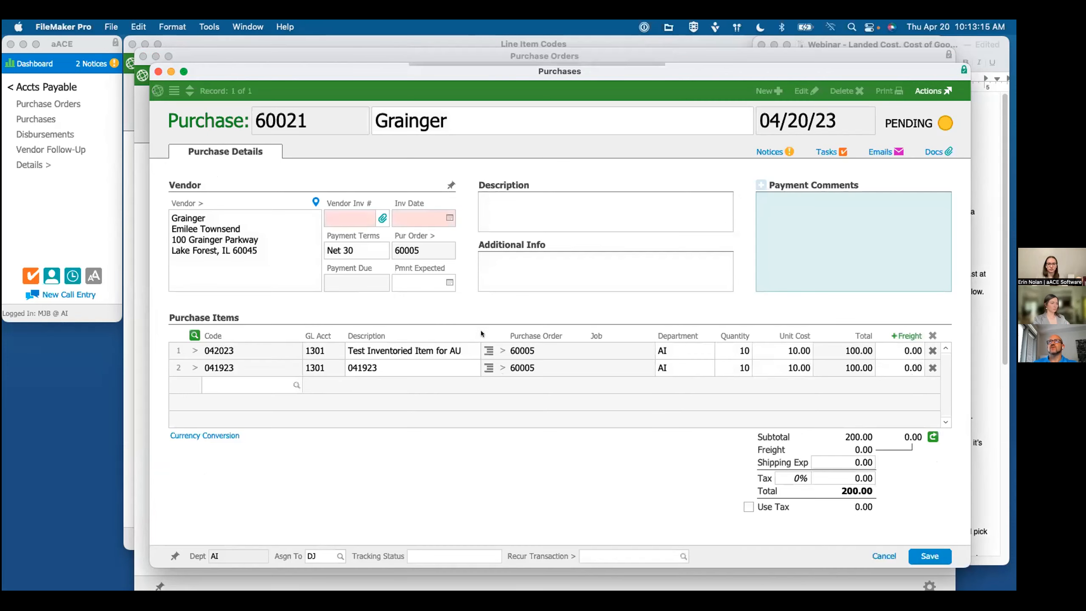
Step: Fill in another purchase for the purchase order with a vendor invoice number and an invoice date of 04/19/23
{"action": "left_click", "coordinate": [344, 218]}
{"action": "type", "text": "4780965"}
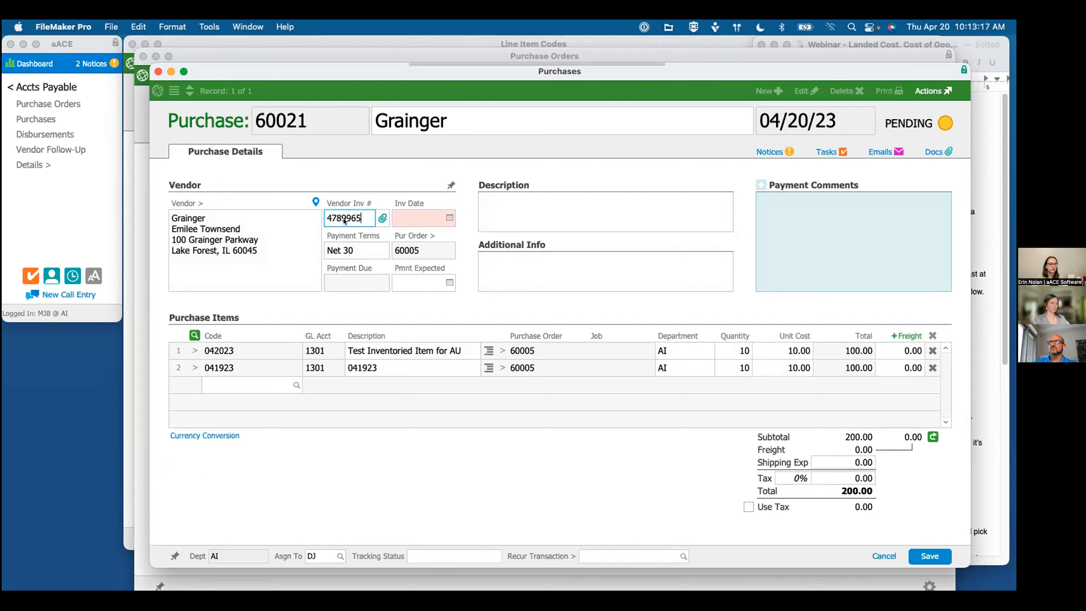
{"action": "left_click", "coordinate": [450, 218]}
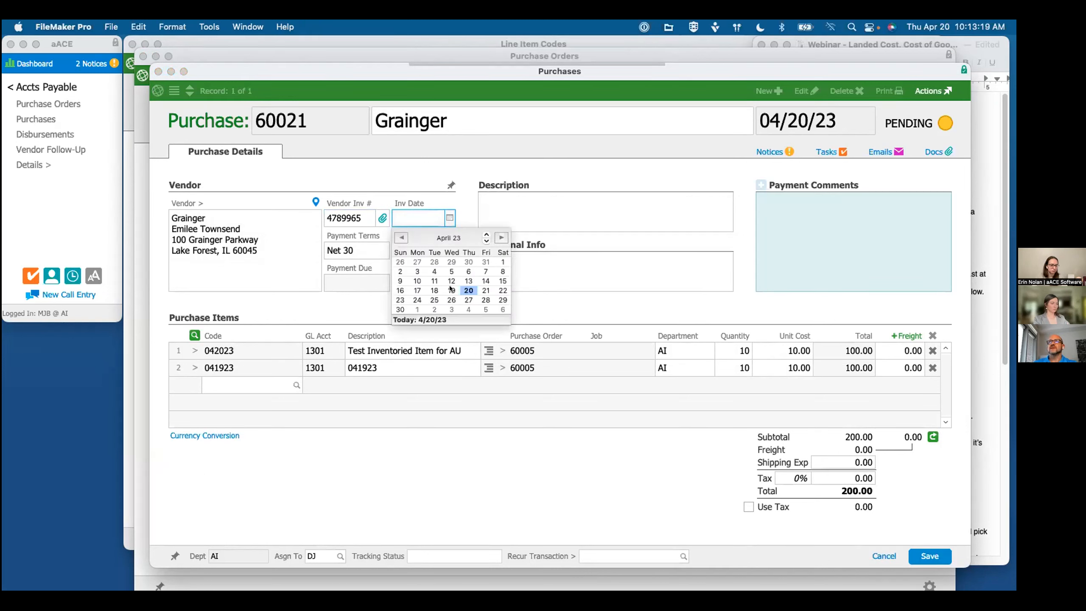
{"action": "left_click", "coordinate": [451, 290]}
{"action": "key", "text": "Tab"}
Step: Remove item 041923, set item 042023's unit cost to 20.00, and save and open the 04/19/23 purchase, returning to the purchase order
{"action": "left_click", "coordinate": [932, 367]}
{"action": "left_click", "coordinate": [798, 351]}
{"action": "type", "text": "2"}
{"action": "left_click", "coordinate": [930, 556]}
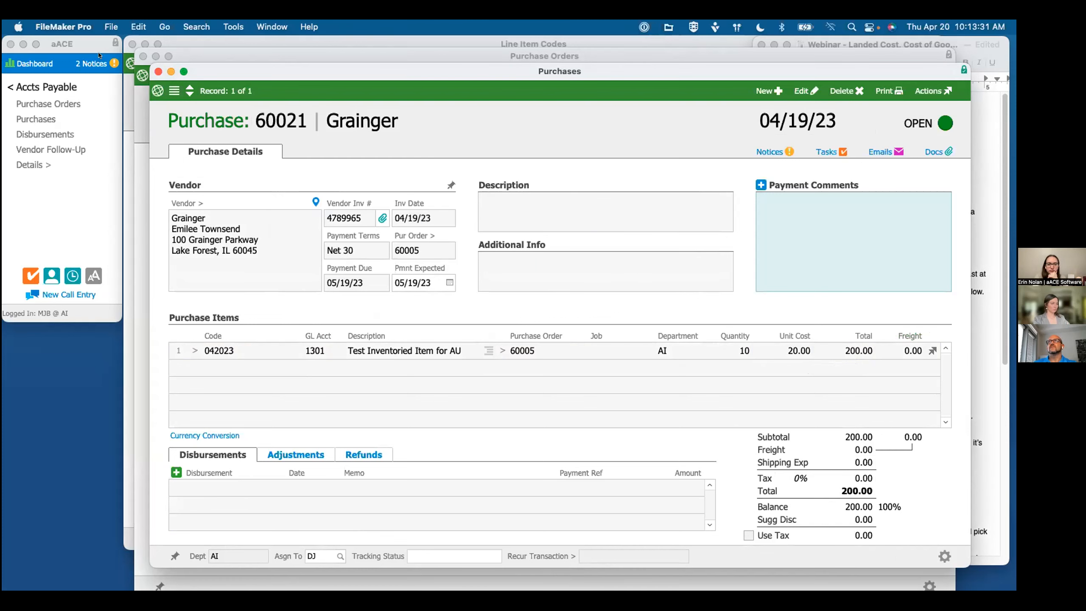
{"action": "left_click", "coordinate": [158, 72]}
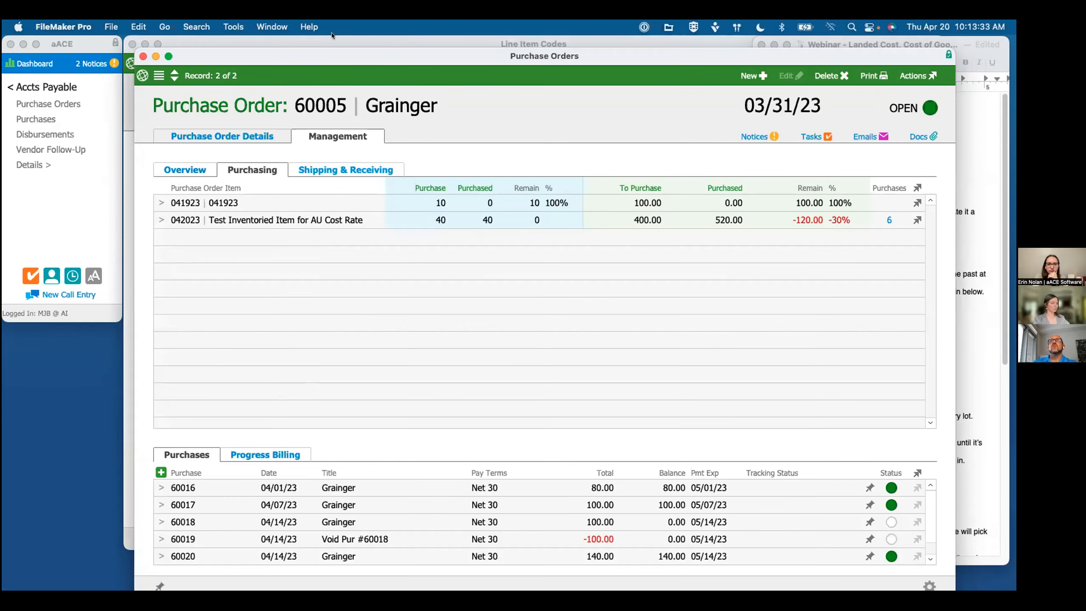
Step: Examine the estimated unit cost and the vendor unit cost on item 042023's record, and return to the purchase order
{"action": "left_click_drag", "start_coordinate": [360, 56], "coordinate": [460, 61]}
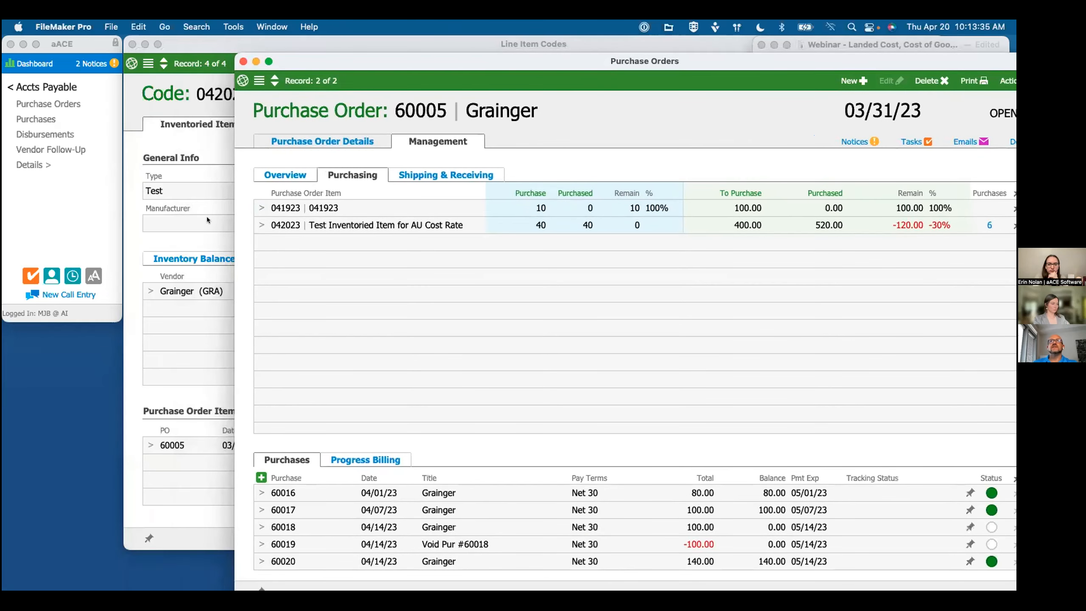
{"action": "left_click", "coordinate": [207, 216]}
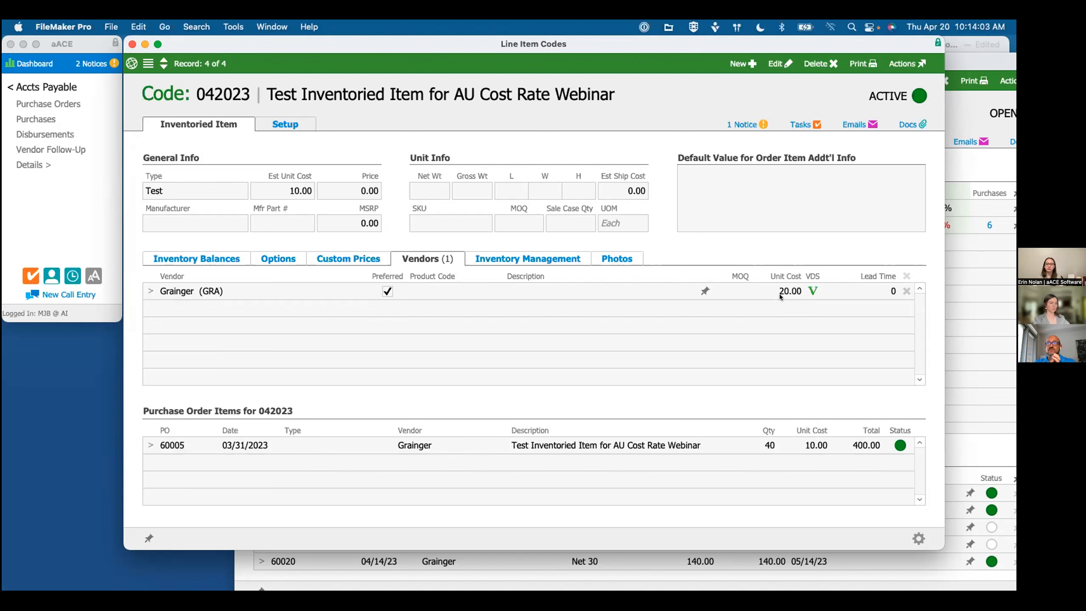
{"action": "left_click", "coordinate": [982, 165]}
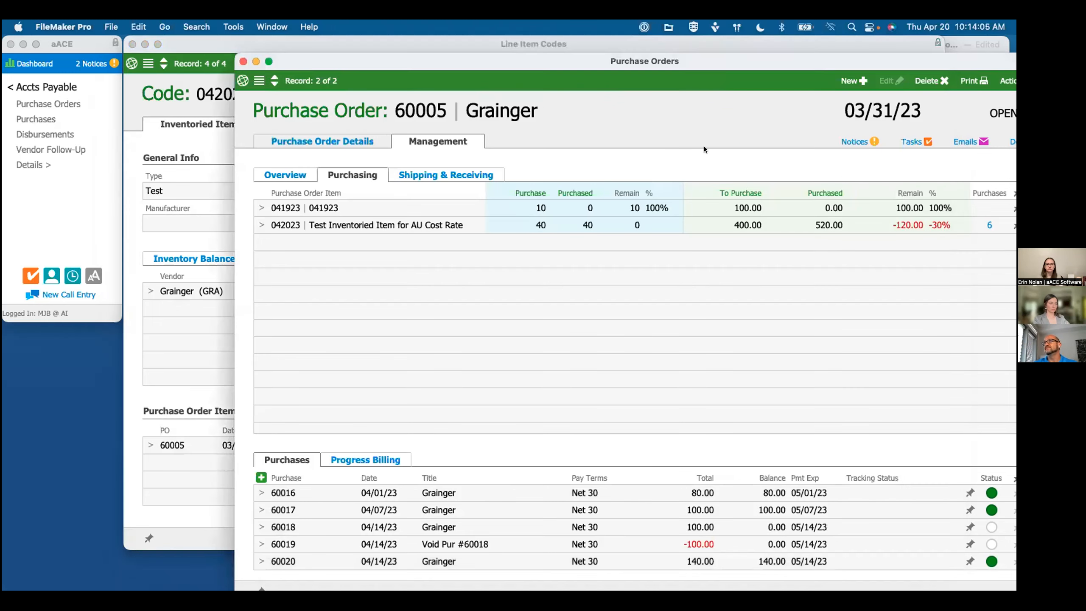
Step: List the purchase items related to only the 03/31/23 Grainger purchase order, omitting the voided 04/14/23 item and its reversal
{"action": "left_click", "coordinate": [259, 80]}
{"action": "double_click", "coordinate": [422, 64]}
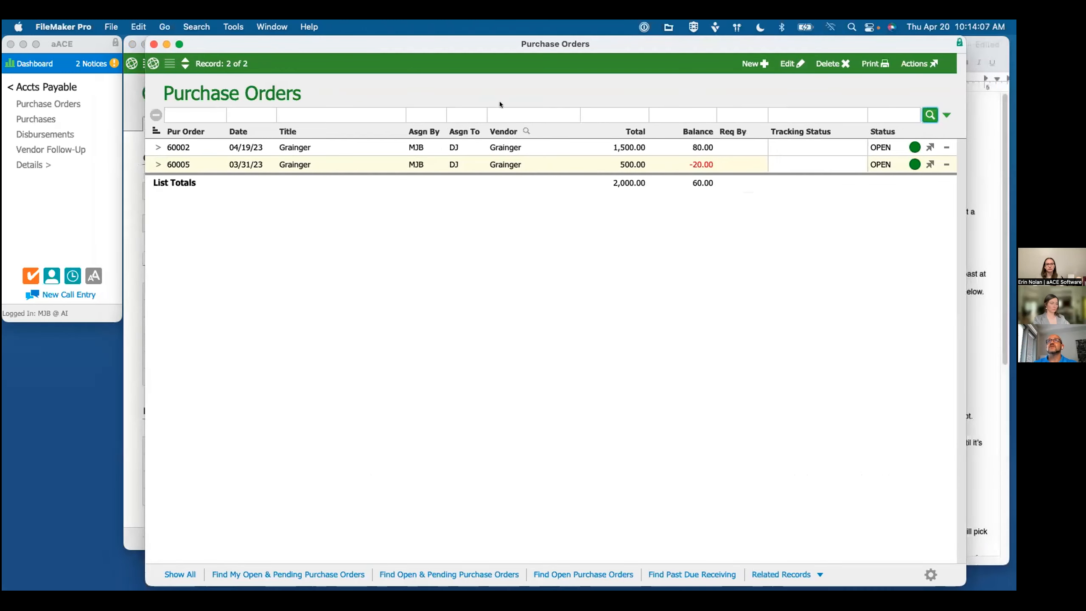
{"action": "left_click", "coordinate": [947, 147]}
{"action": "left_click", "coordinate": [776, 575]}
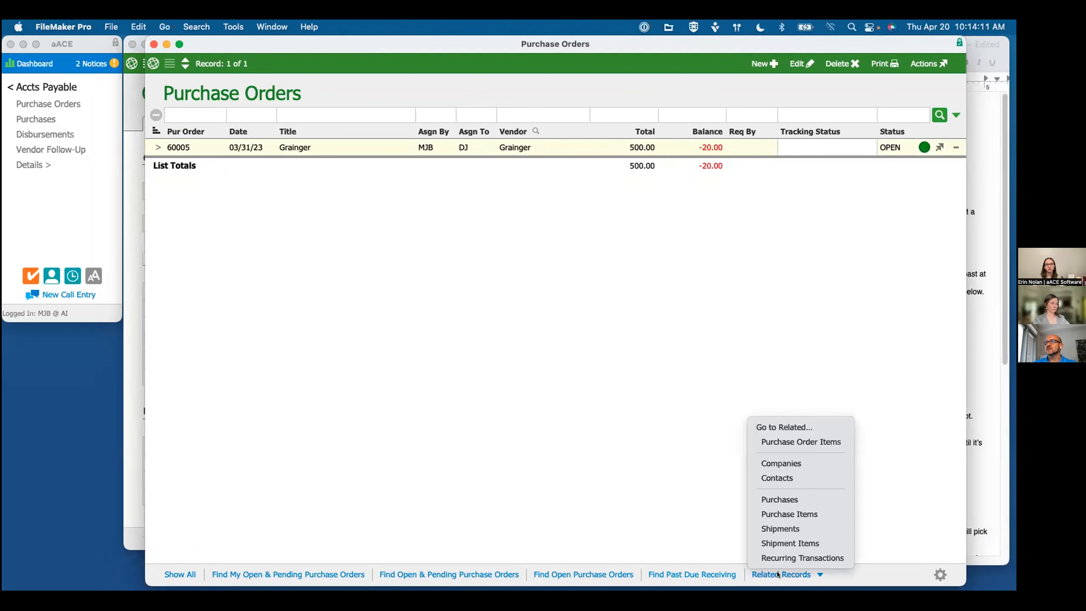
{"action": "left_click", "coordinate": [780, 515]}
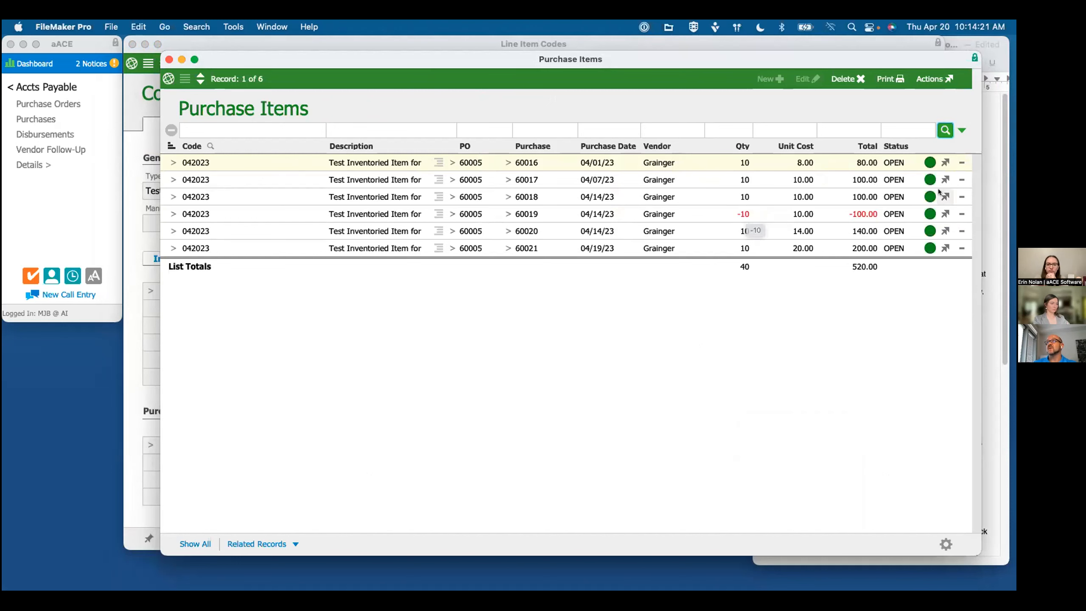
{"action": "left_click", "coordinate": [960, 197]}
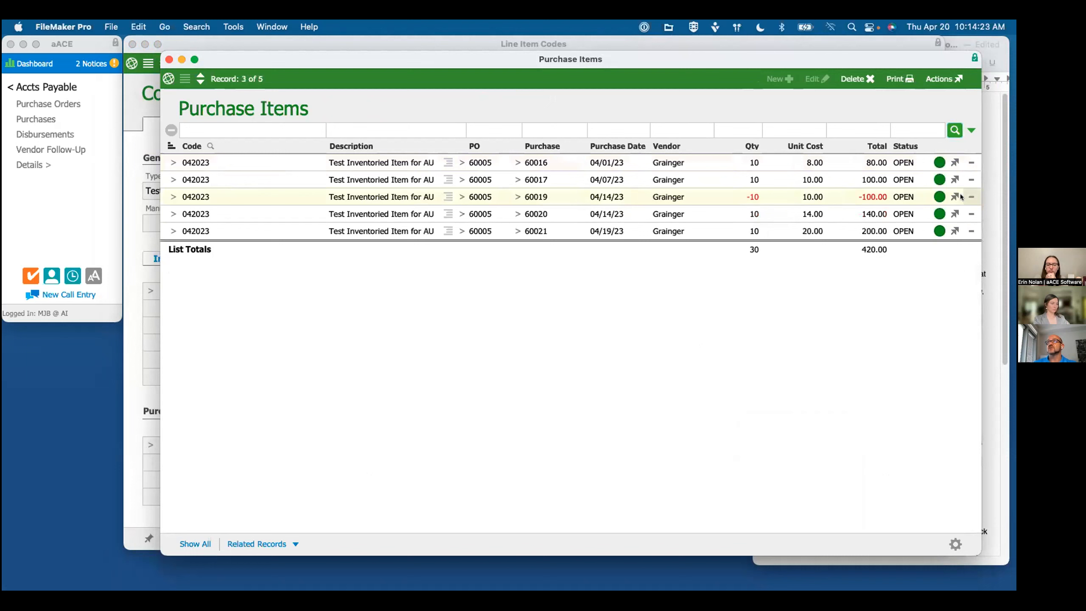
{"action": "left_click", "coordinate": [962, 197]}
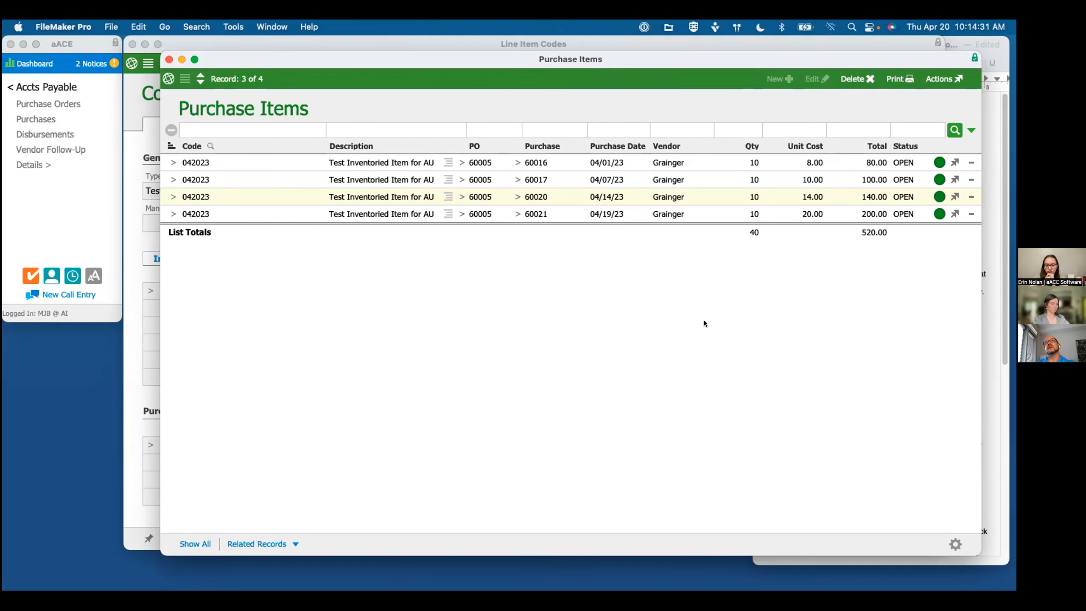
Step: Compare the costs on item 042023's record with the purchase items list
{"action": "left_click_drag", "start_coordinate": [348, 54], "coordinate": [354, 73]}
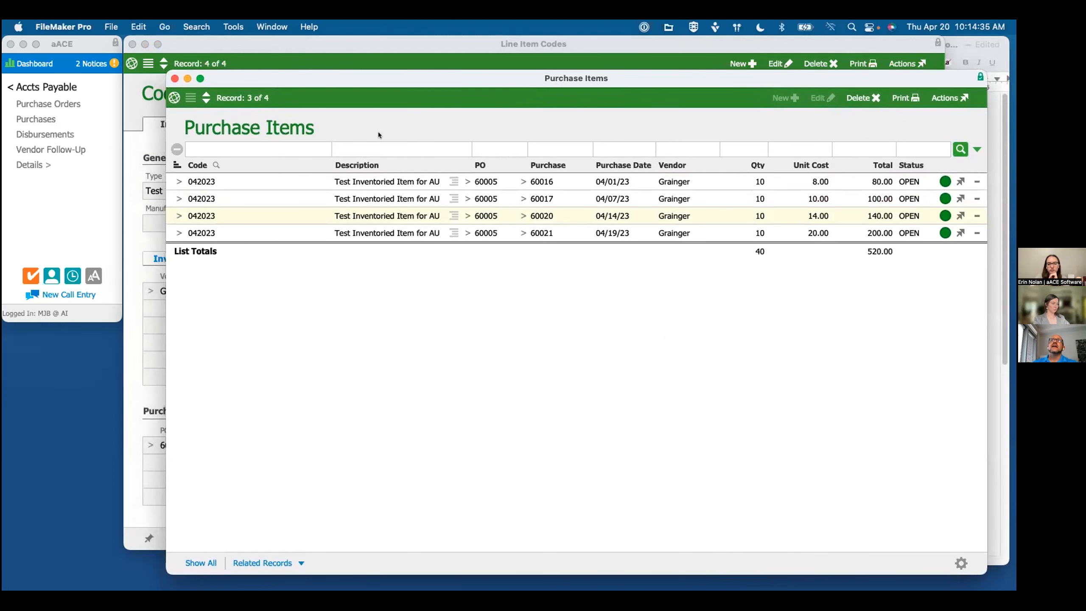
{"action": "left_click", "coordinate": [340, 42]}
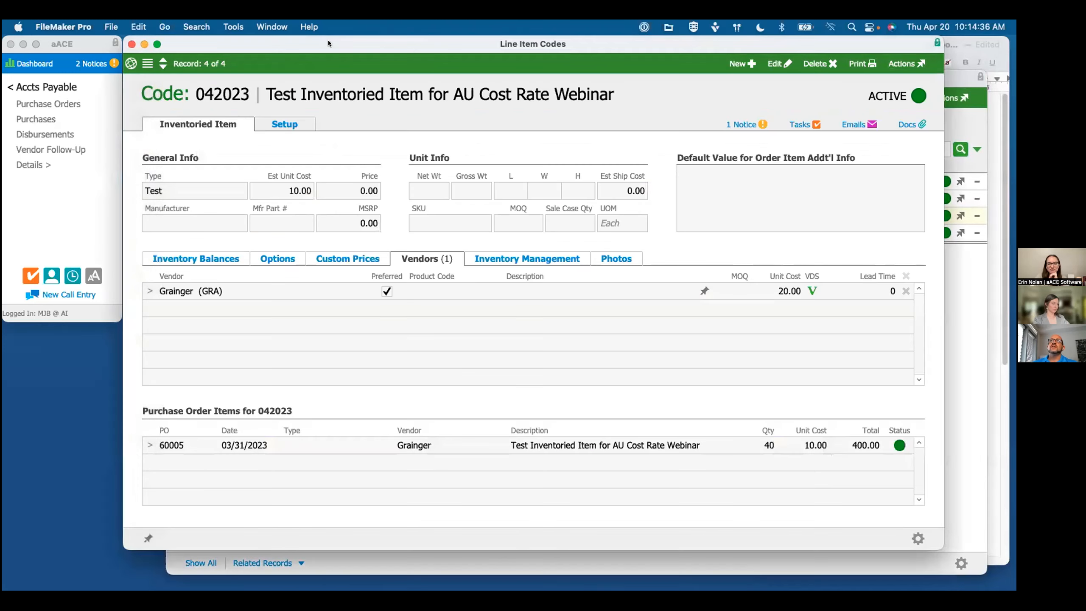
{"action": "left_click", "coordinate": [959, 301]}
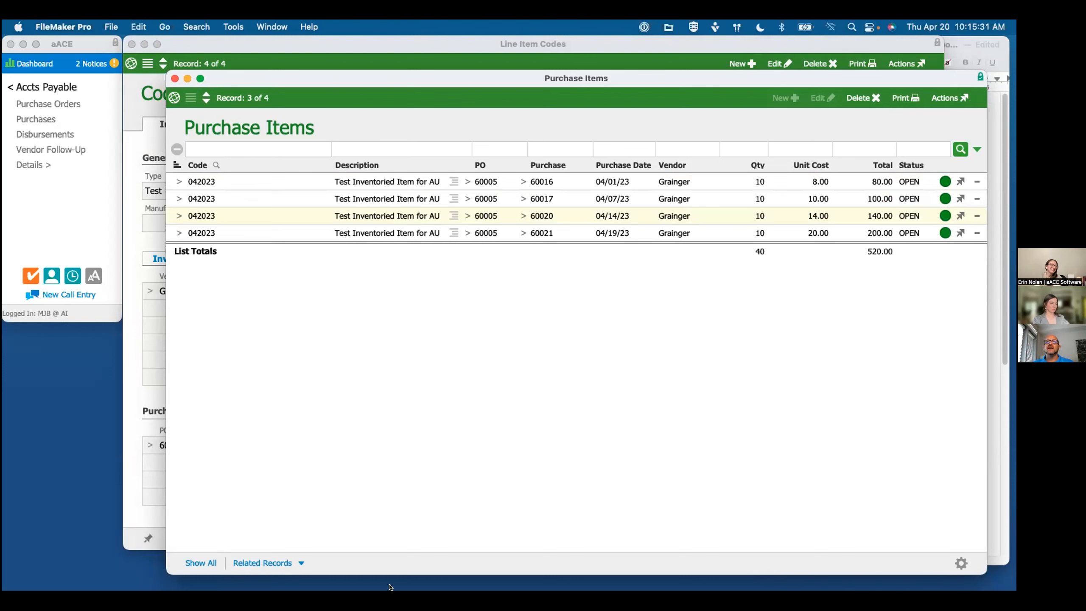
Step: Divide 520 by 14 in Calculator, and switch to the webinar notes in TextEdit
{"action": "mouse_move", "coordinate": [188, 590]}
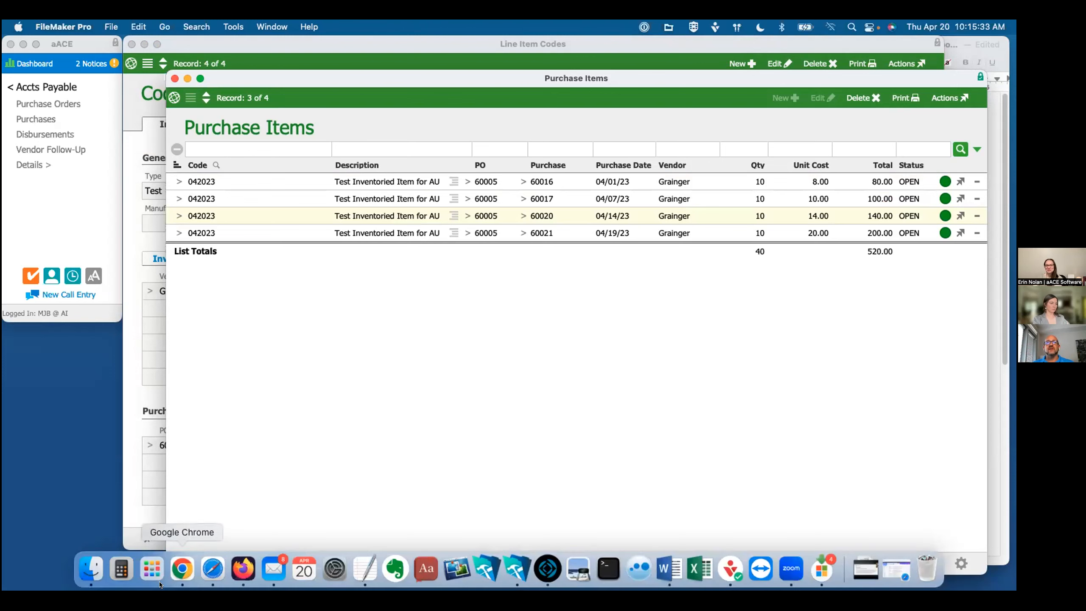
{"action": "left_click", "coordinate": [119, 574]}
{"action": "left_click_drag", "start_coordinate": [931, 308], "coordinate": [849, 283]}
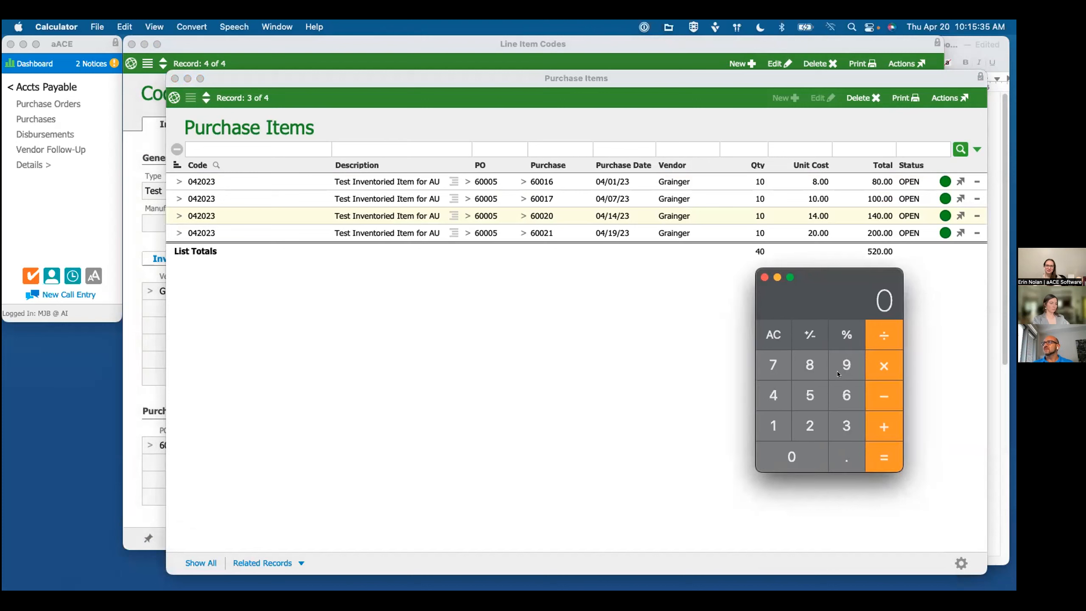
{"action": "left_click", "coordinate": [808, 398]}
{"action": "left_click", "coordinate": [810, 425]}
{"action": "left_click", "coordinate": [796, 456]}
{"action": "key", "text": "slash"}
{"action": "left_click", "coordinate": [773, 425]}
{"action": "left_click", "coordinate": [772, 395]}
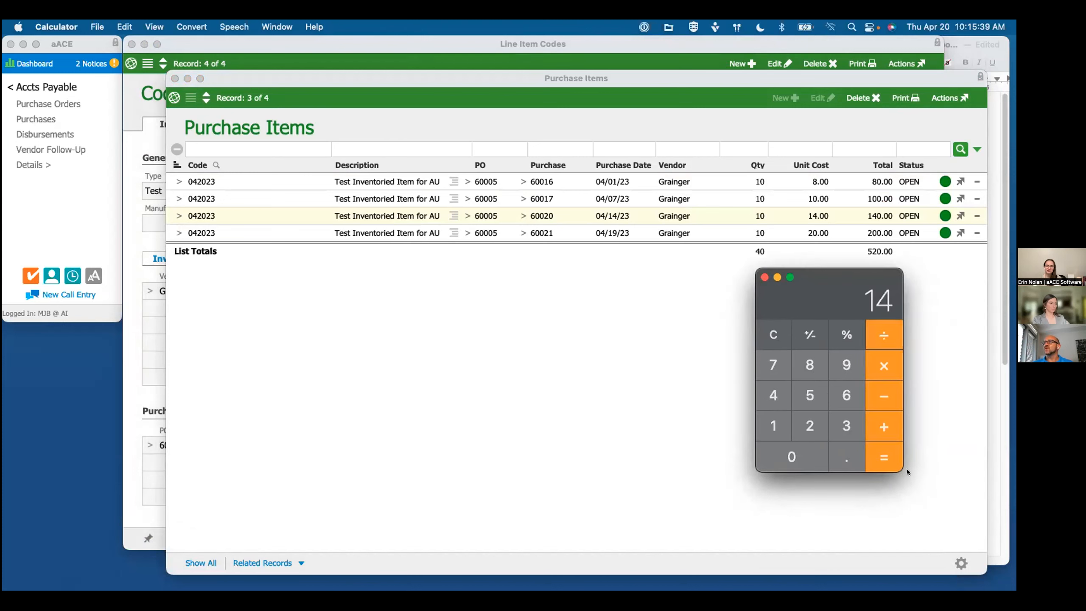
{"action": "left_click", "coordinate": [884, 457]}
{"action": "left_click_drag", "start_coordinate": [828, 321], "coordinate": [899, 395]}
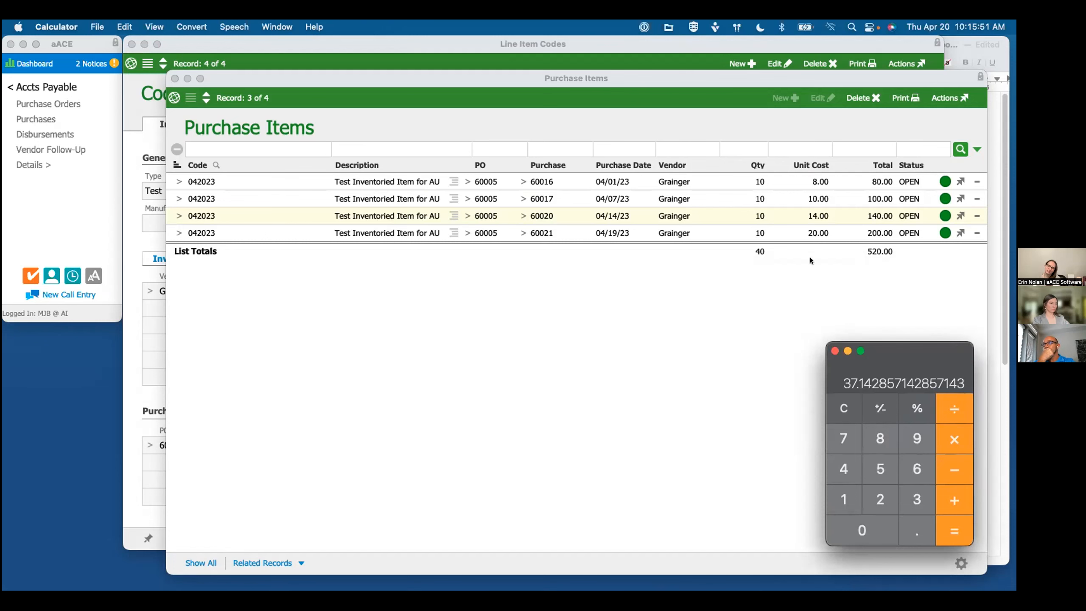
{"action": "left_click", "coordinate": [833, 351]}
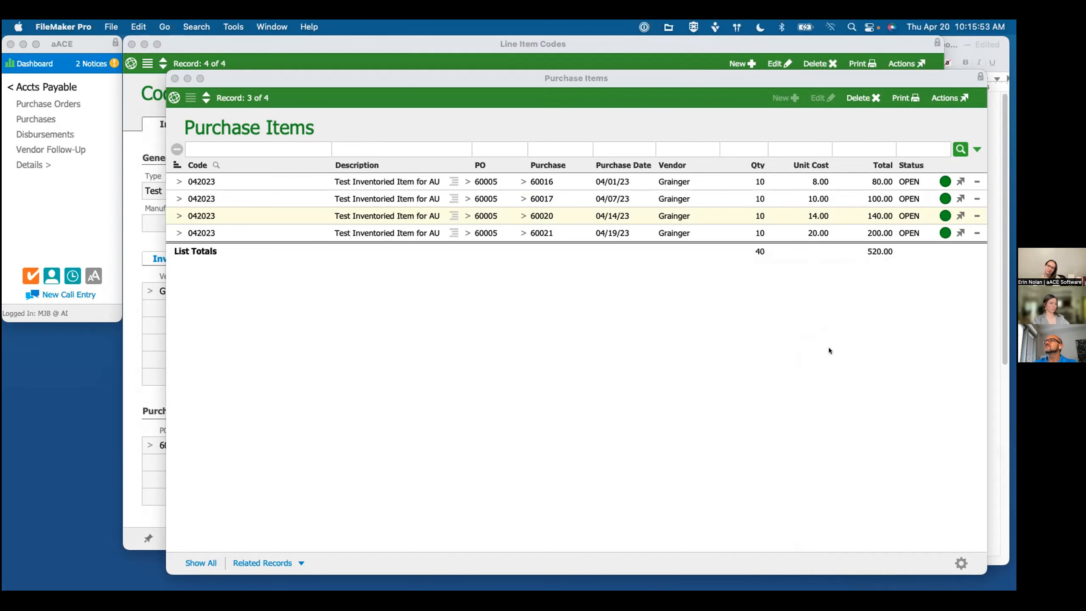
{"action": "left_click", "coordinate": [967, 38]}
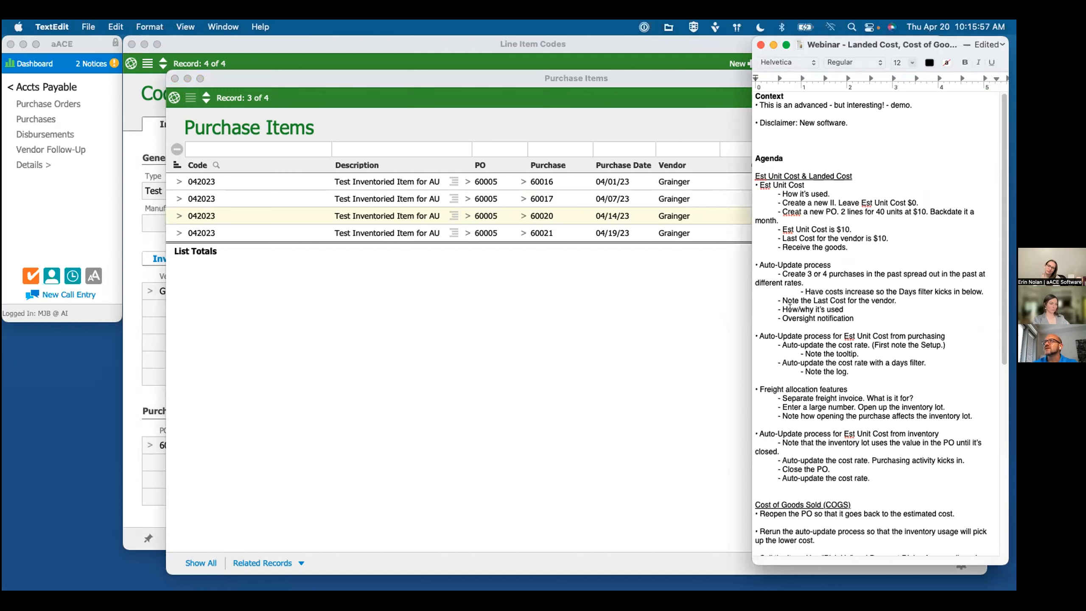
Step: Examine the estimated unit cost and the auto-update preferences in item 042023's setup, consulting the webinar notes
{"action": "left_click", "coordinate": [815, 309]}
{"action": "left_click", "coordinate": [280, 44]}
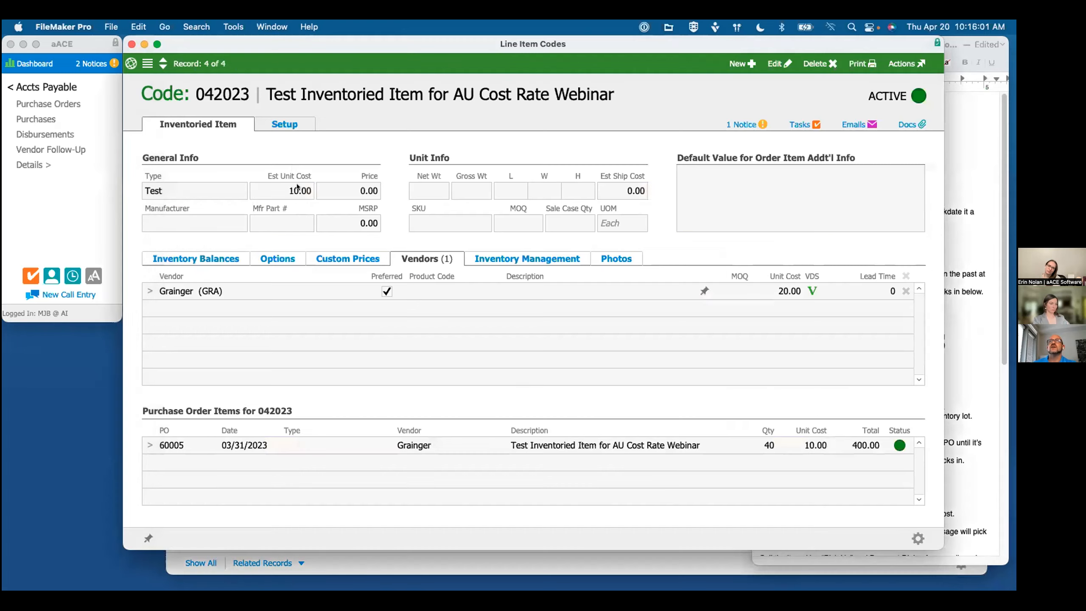
{"action": "mouse_move", "coordinate": [298, 191]}
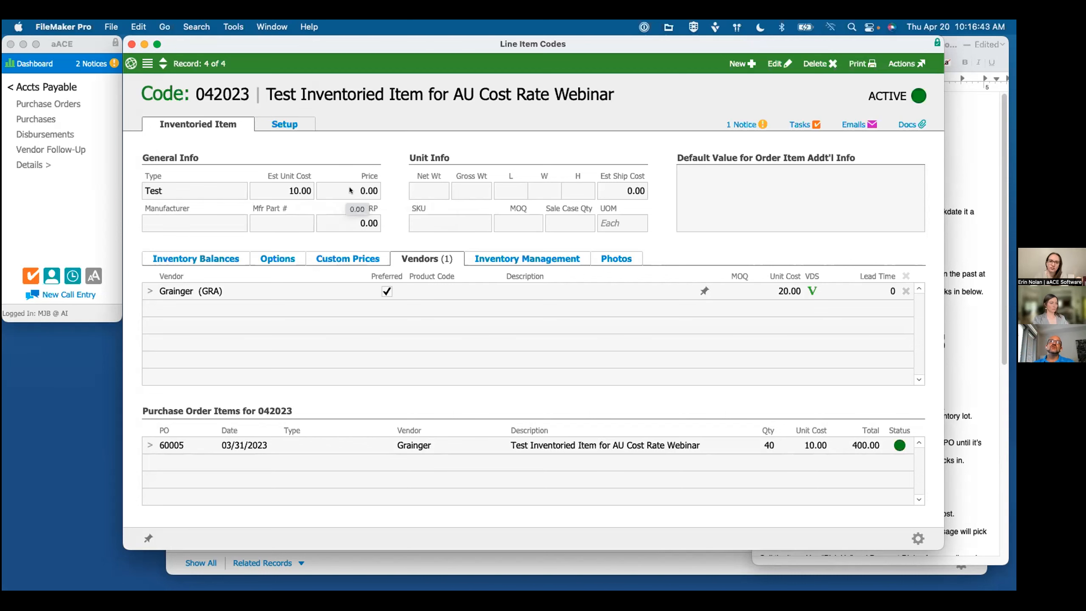
{"action": "left_click", "coordinate": [289, 126]}
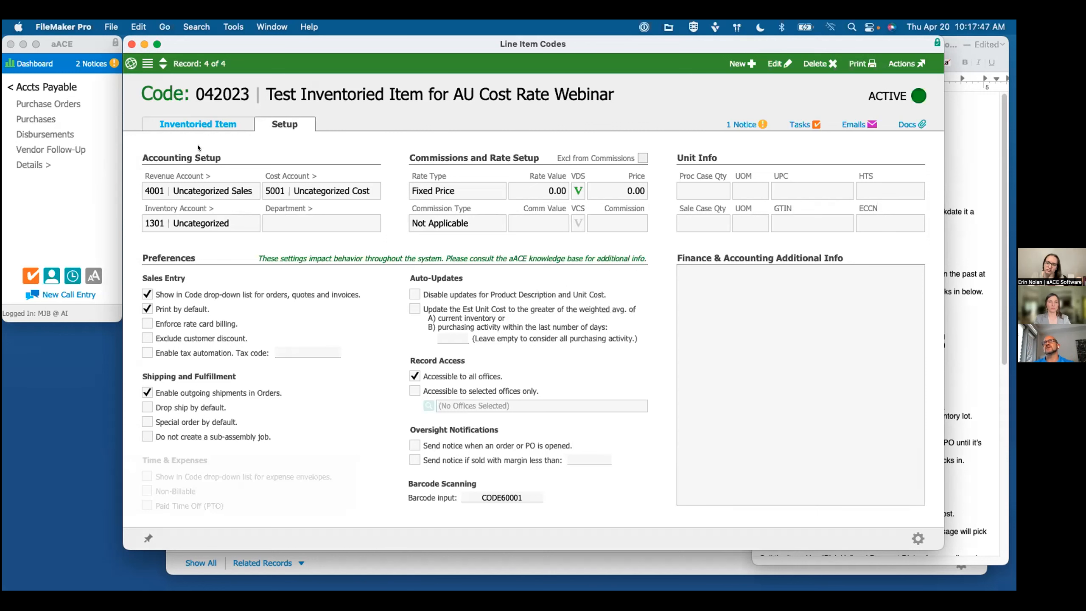
{"action": "left_click", "coordinate": [198, 125]}
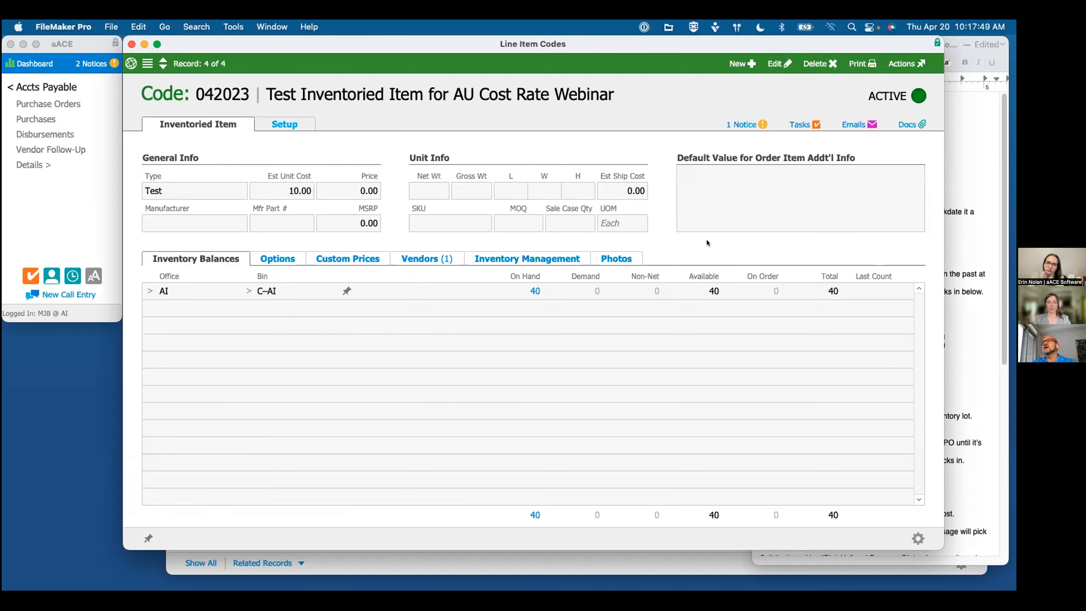
{"action": "left_click", "coordinate": [967, 310]}
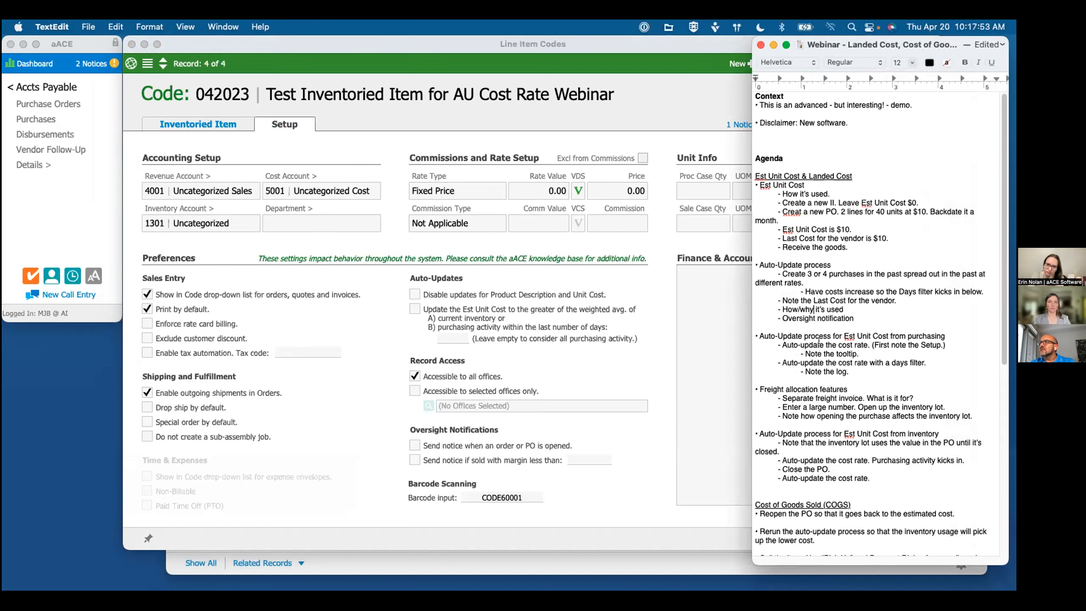
{"action": "left_click", "coordinate": [468, 296]}
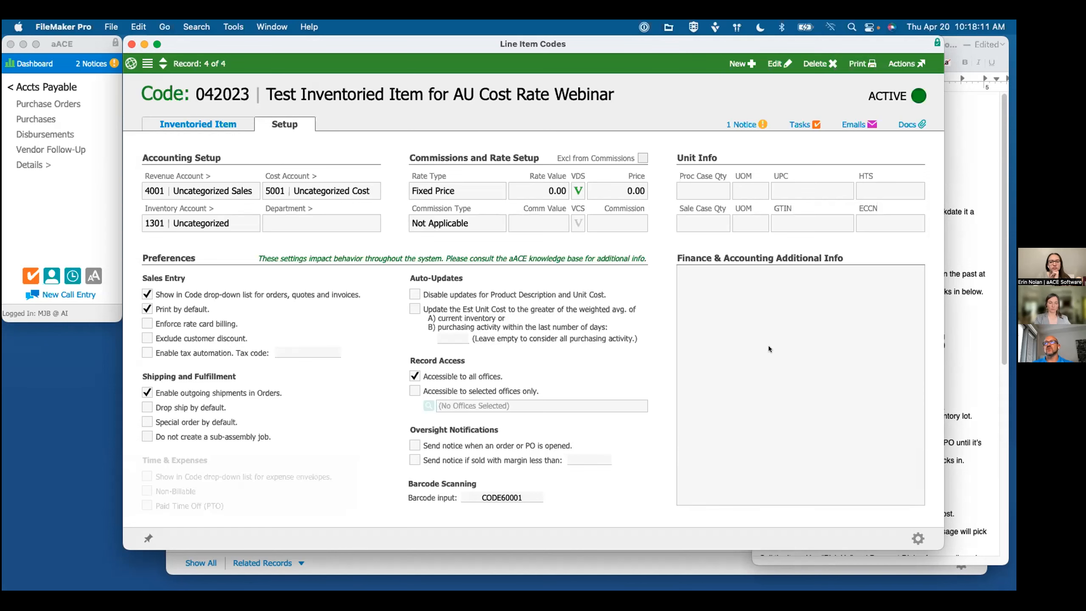
{"action": "left_click", "coordinate": [952, 365]}
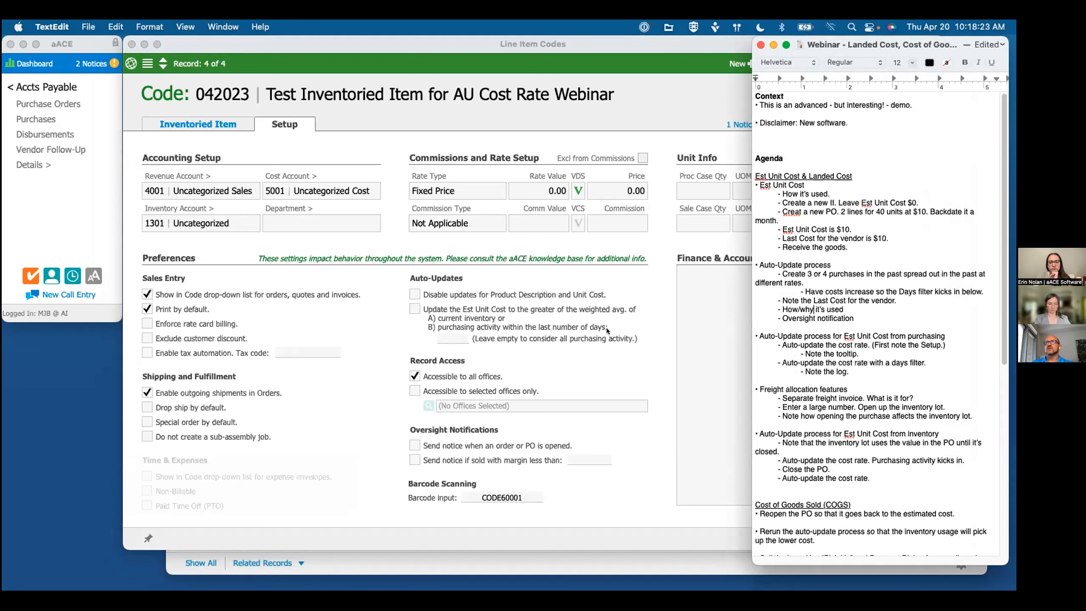
Step: Auto-update the Estimated Unit Cost of line item code 042023 without a days filter
{"action": "left_click", "coordinate": [235, 142]}
{"action": "left_click", "coordinate": [200, 123]}
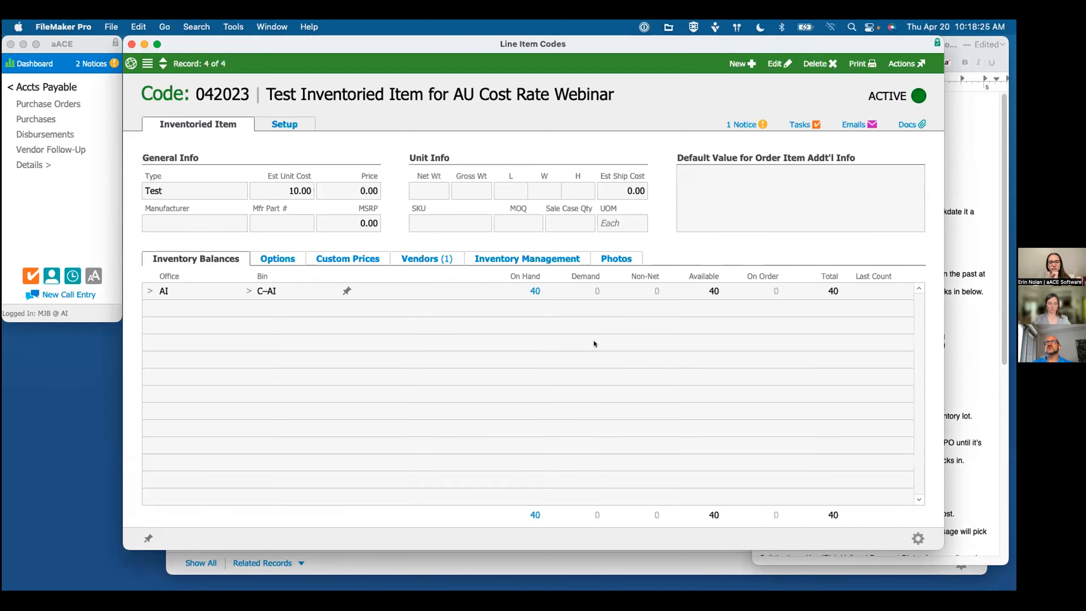
{"action": "left_click", "coordinate": [918, 540]}
{"action": "left_click", "coordinate": [942, 497]}
{"action": "left_click", "coordinate": [653, 257]}
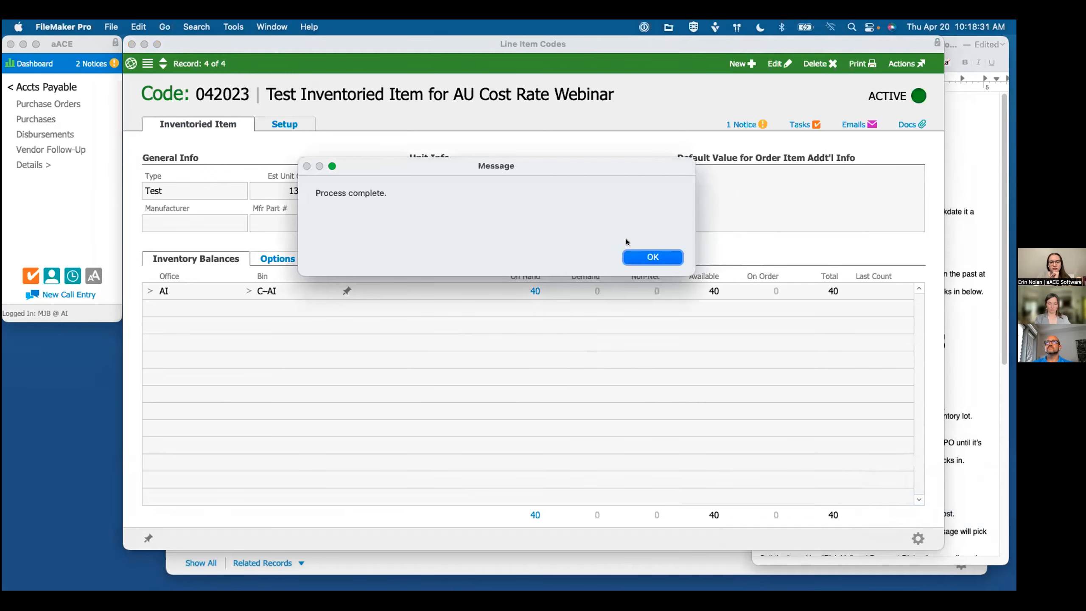
{"action": "left_click", "coordinate": [653, 257]}
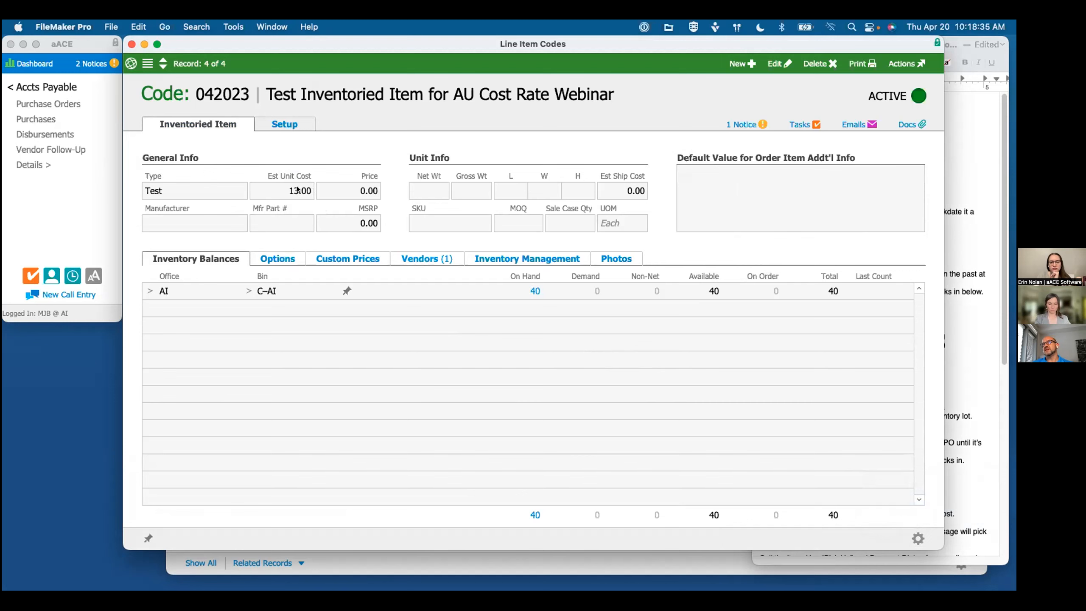
{"action": "mouse_move", "coordinate": [298, 189]}
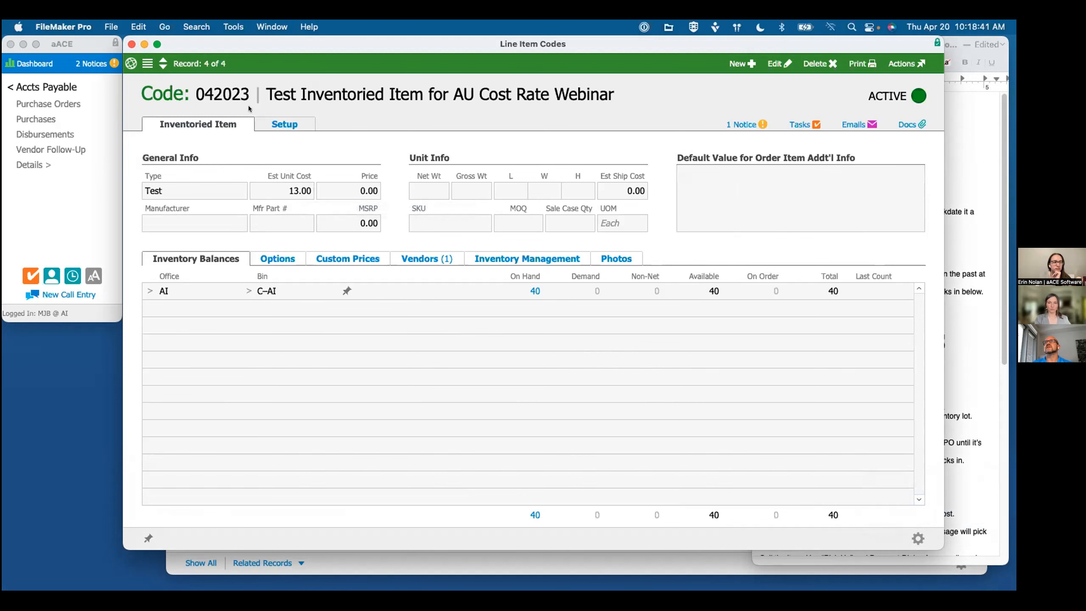
Step: Bring up the purchase items list, divide 520 by 40 in Calculator, and close Calculator
{"action": "left_click", "coordinate": [272, 27]}
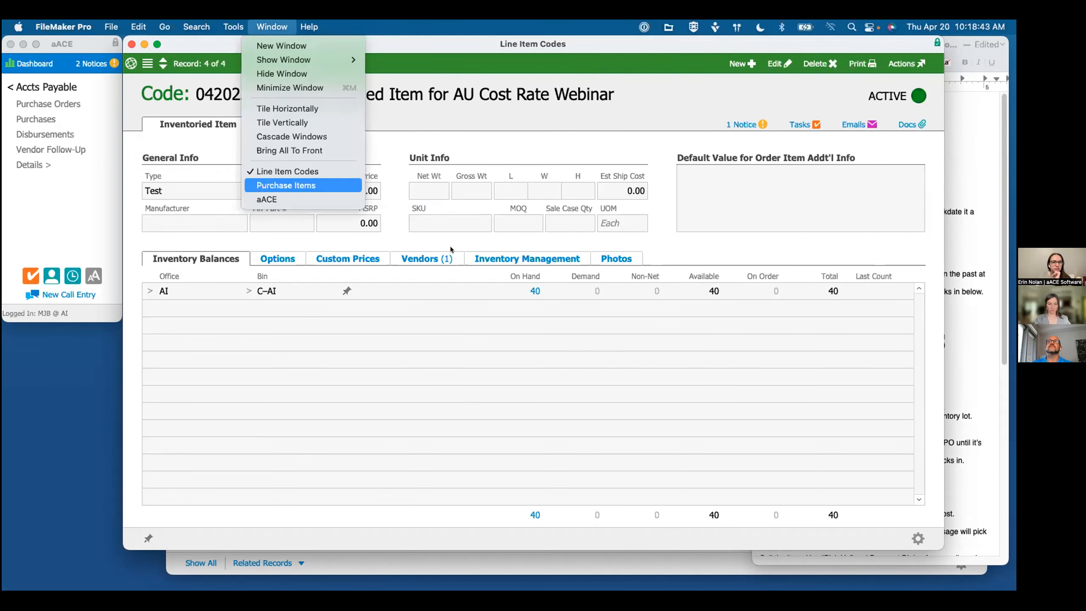
{"action": "key", "text": "Return"}
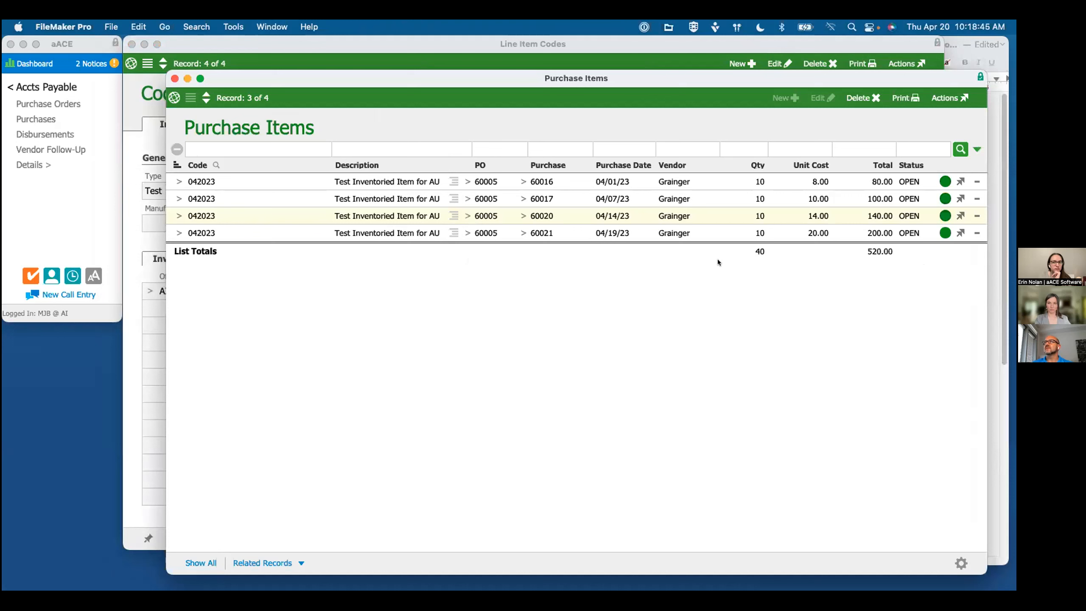
{"action": "mouse_move", "coordinate": [365, 569]}
{"action": "left_click", "coordinate": [122, 569]}
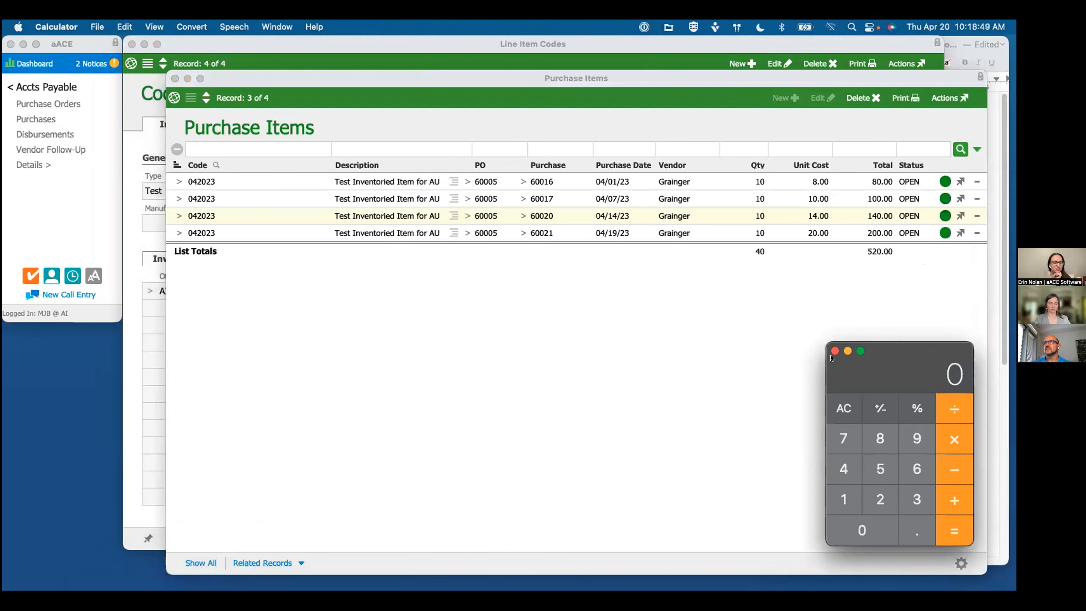
{"action": "left_click_drag", "start_coordinate": [908, 348], "coordinate": [847, 344]}
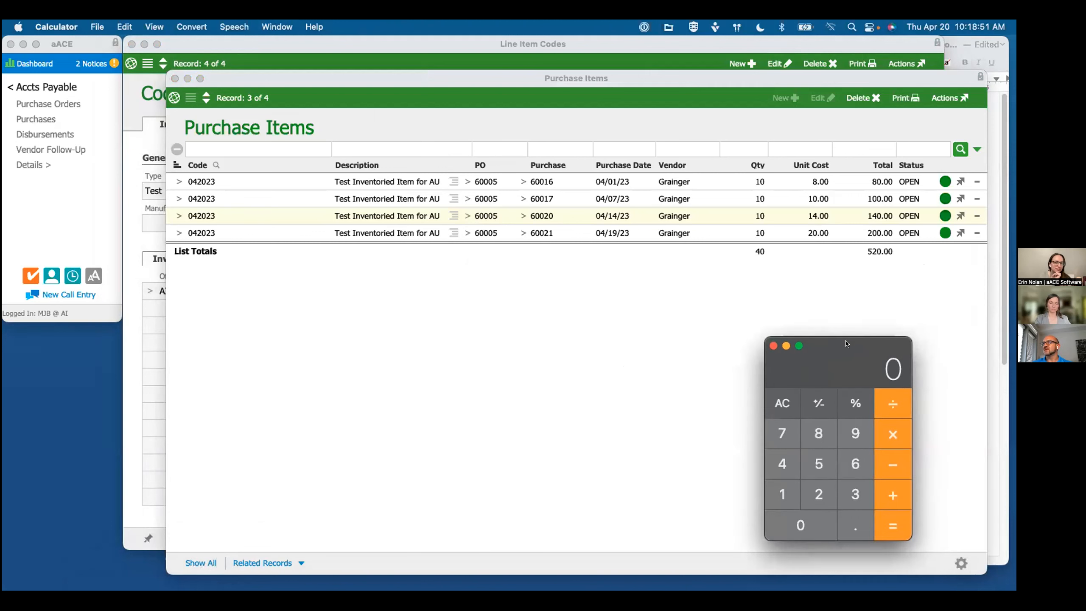
{"action": "left_click", "coordinate": [811, 455]}
{"action": "left_click", "coordinate": [811, 495]}
{"action": "left_click", "coordinate": [811, 513]}
{"action": "left_click", "coordinate": [890, 403]}
{"action": "left_click", "coordinate": [783, 470]}
{"action": "left_click", "coordinate": [803, 528]}
{"action": "left_click", "coordinate": [895, 520]}
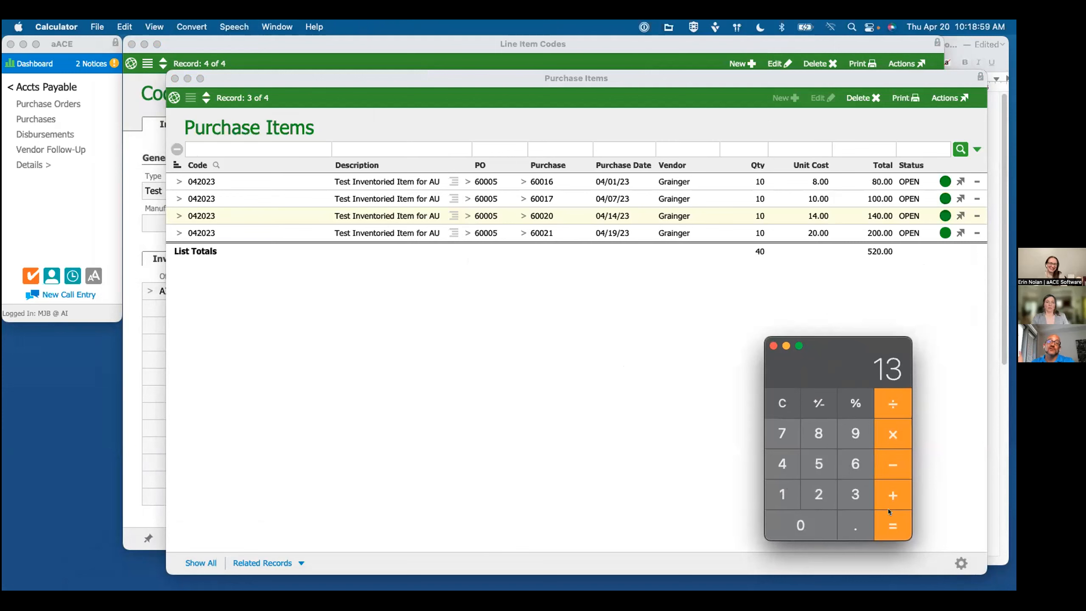
{"action": "left_click", "coordinate": [772, 345]}
Step: Review the log of line item code 042023, and check the purchase dates in the purchase items list
{"action": "left_click", "coordinate": [146, 156]}
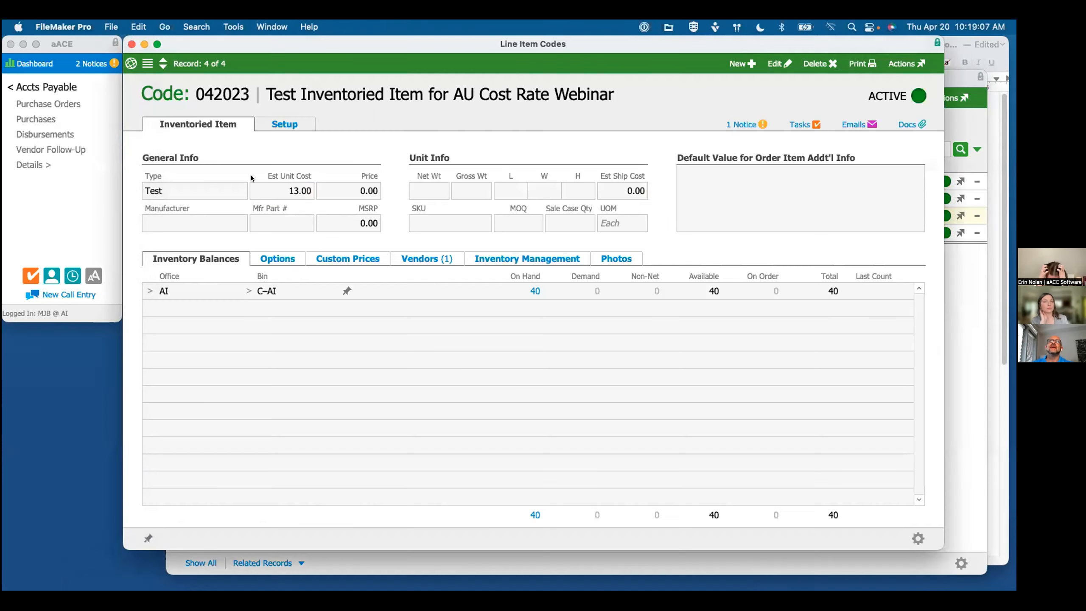
{"action": "left_click", "coordinate": [907, 64]}
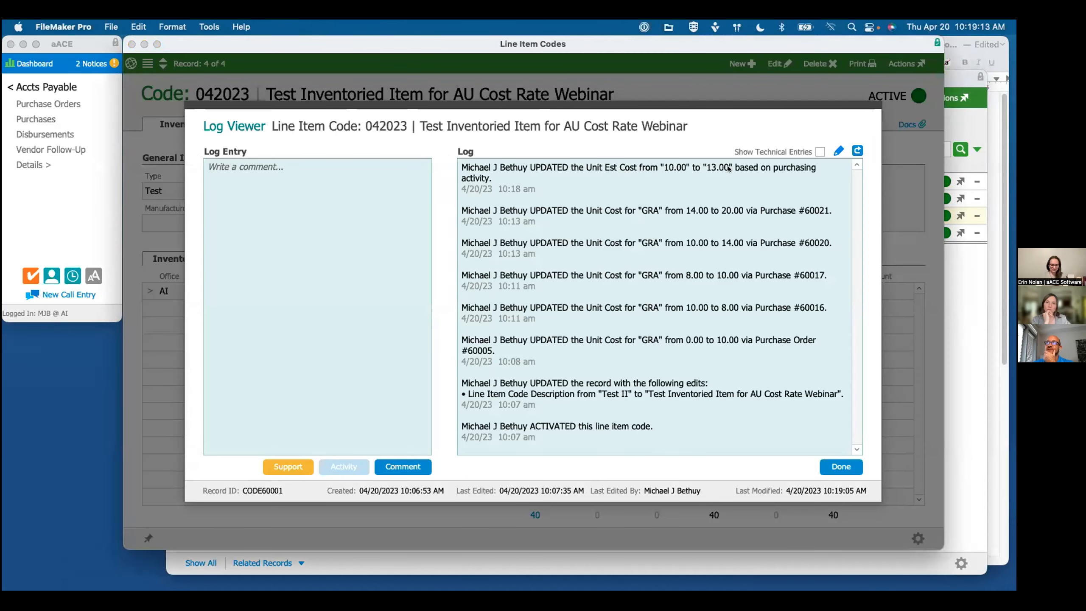
{"action": "left_click", "coordinate": [845, 462]}
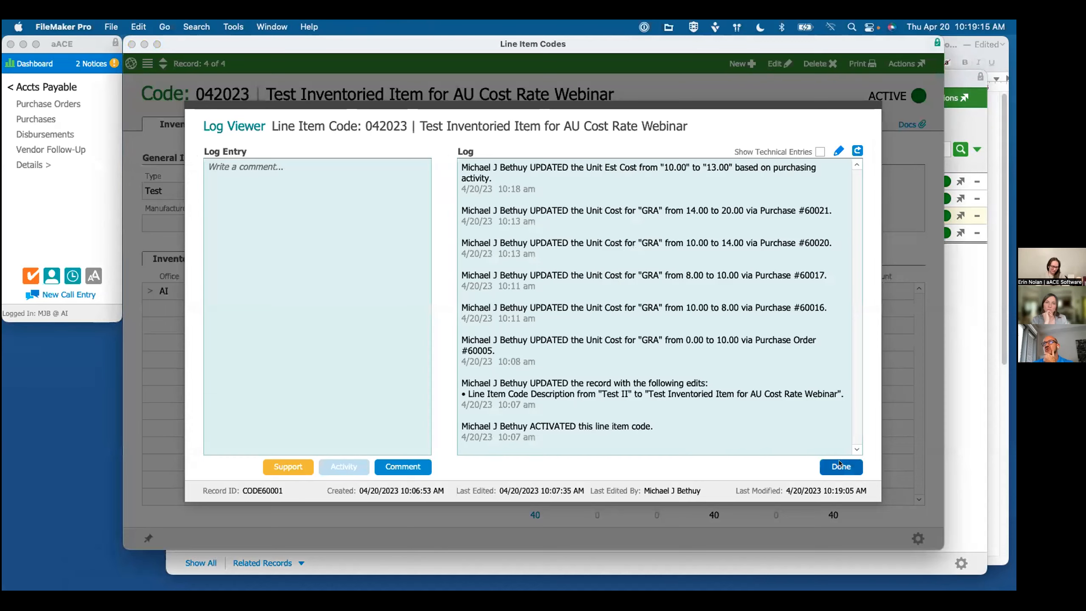
{"action": "left_click", "coordinate": [949, 421]}
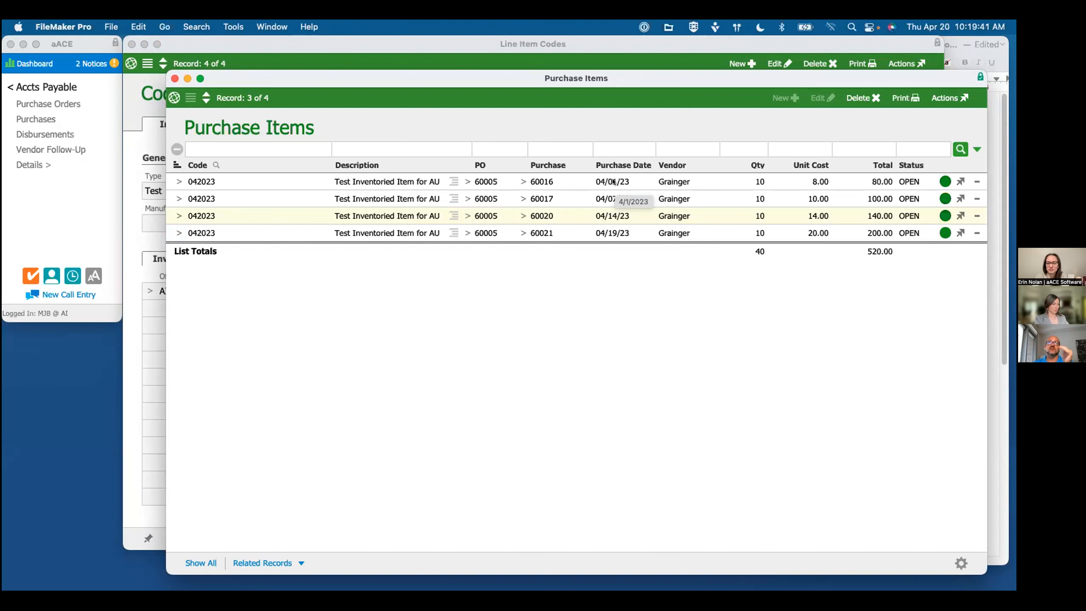
Step: Enable weighted-average updates of item 042023's Est Unit Cost, limit purchasing activity to the last 10 days, and save the record
{"action": "left_click", "coordinate": [167, 145]}
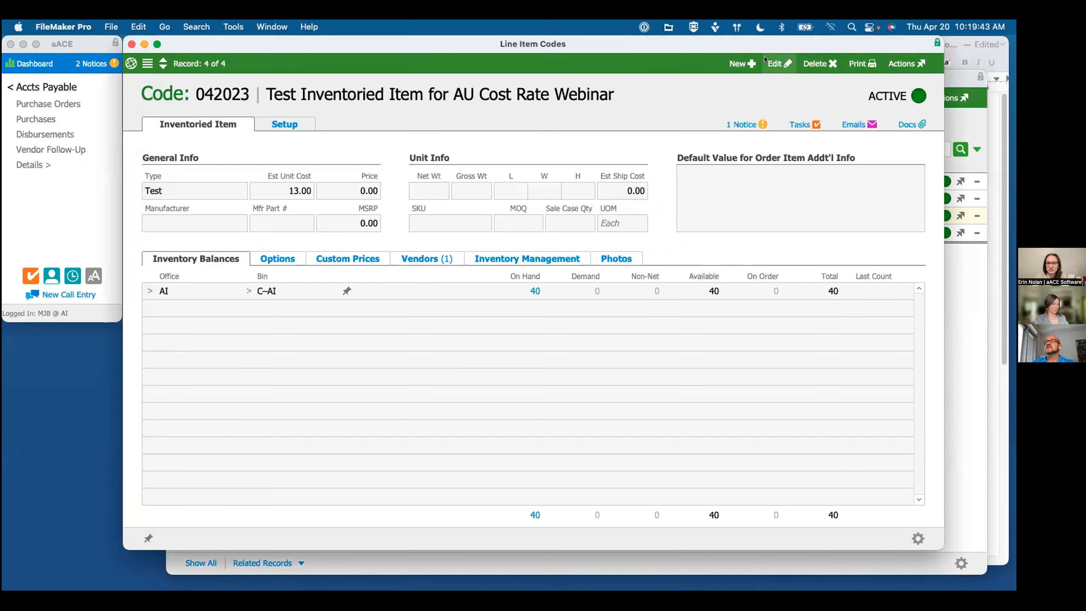
{"action": "left_click", "coordinate": [286, 124]}
{"action": "left_click", "coordinate": [790, 68]}
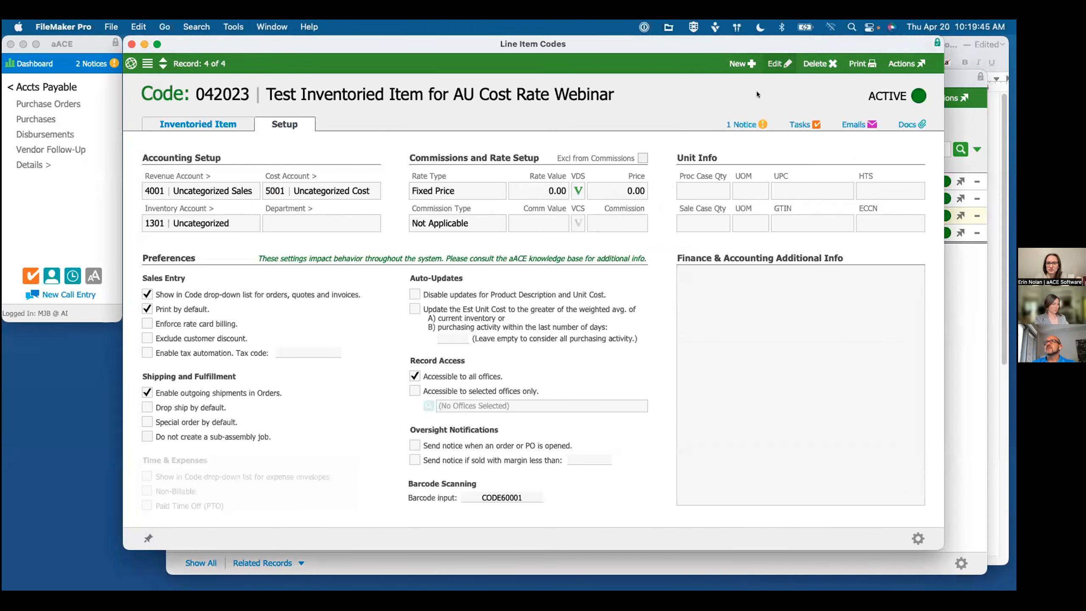
{"action": "left_click", "coordinate": [414, 309]}
{"action": "left_click", "coordinate": [453, 339]}
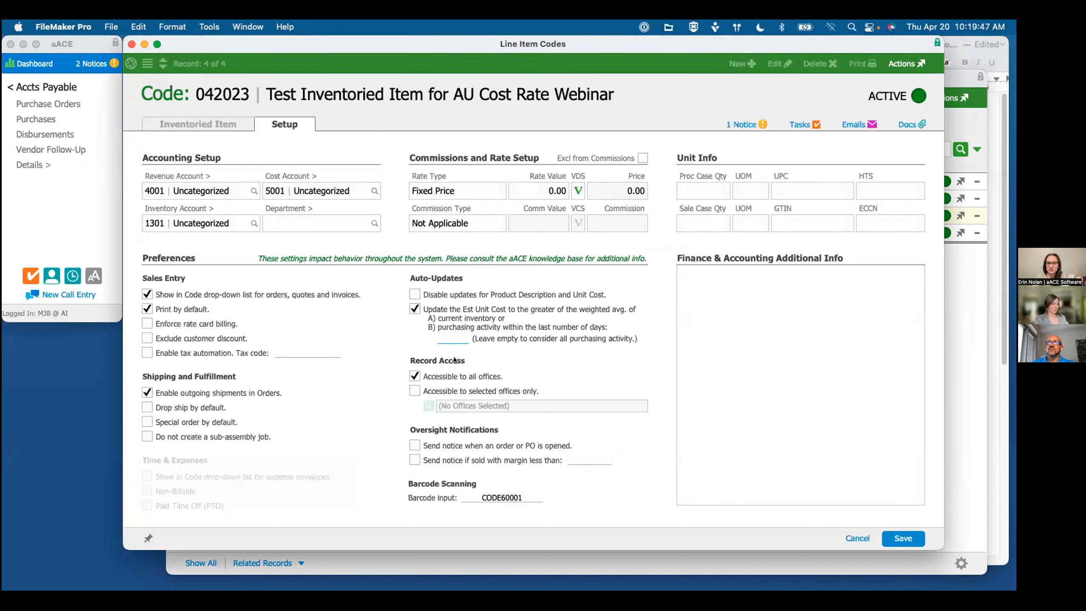
{"action": "type", "text": "10"}
{"action": "left_click", "coordinate": [502, 348]}
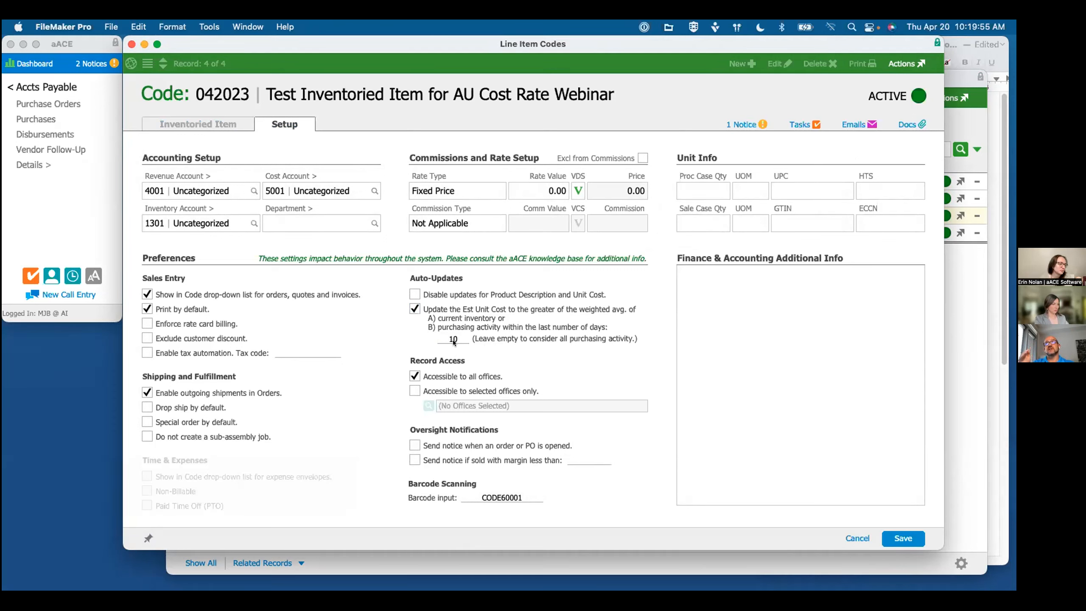
{"action": "left_click", "coordinate": [957, 322]}
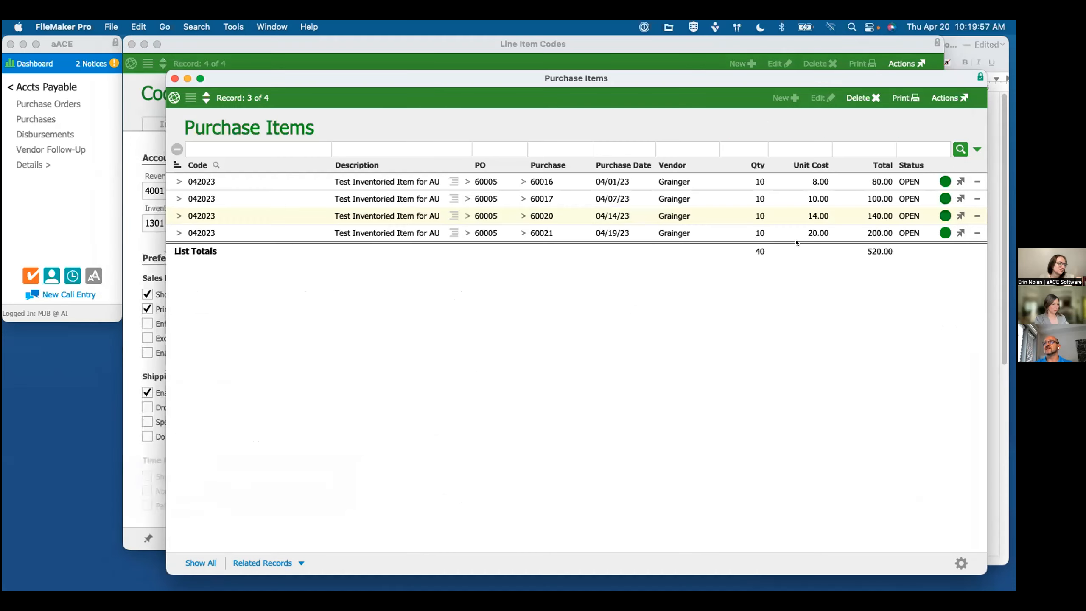
{"action": "left_click", "coordinate": [348, 44]}
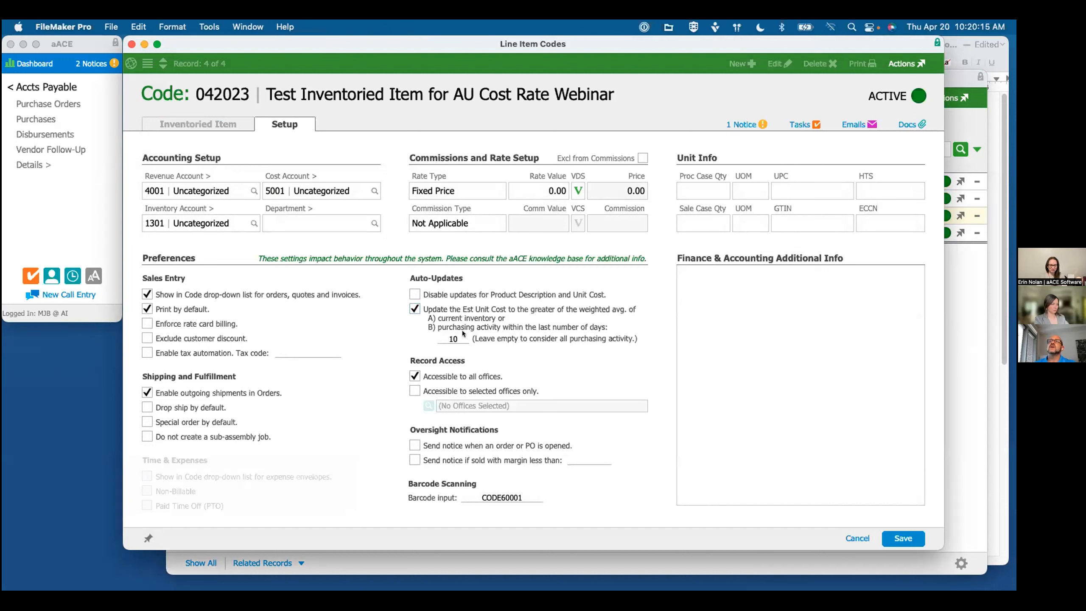
{"action": "left_click", "coordinate": [648, 413]}
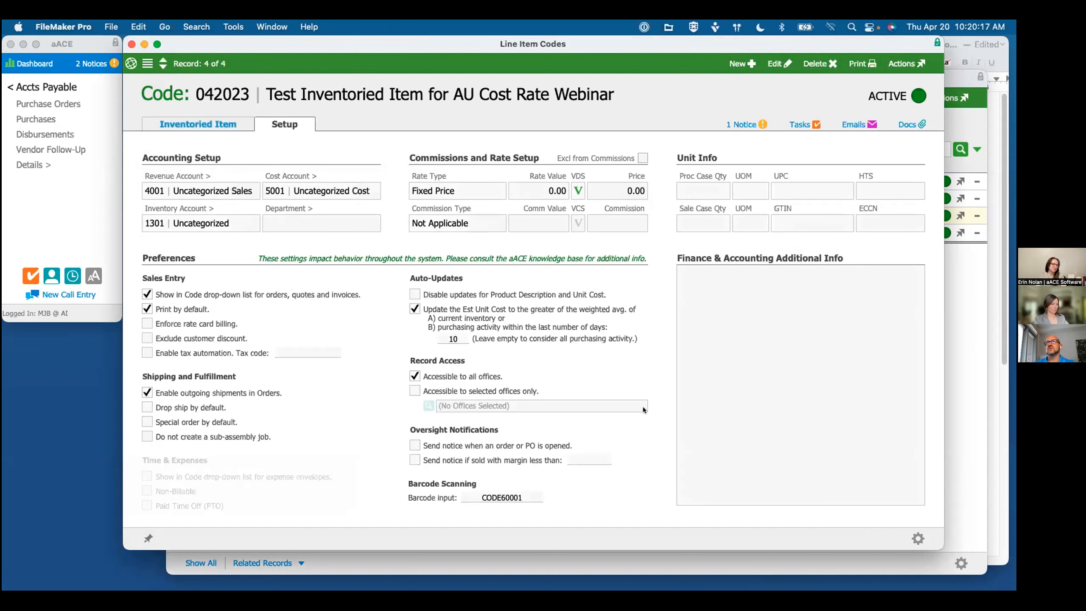
Step: Rerun the Estimated Unit Cost auto-update for item 042023 with the 10-day purchasing filter
{"action": "left_click", "coordinate": [899, 64]}
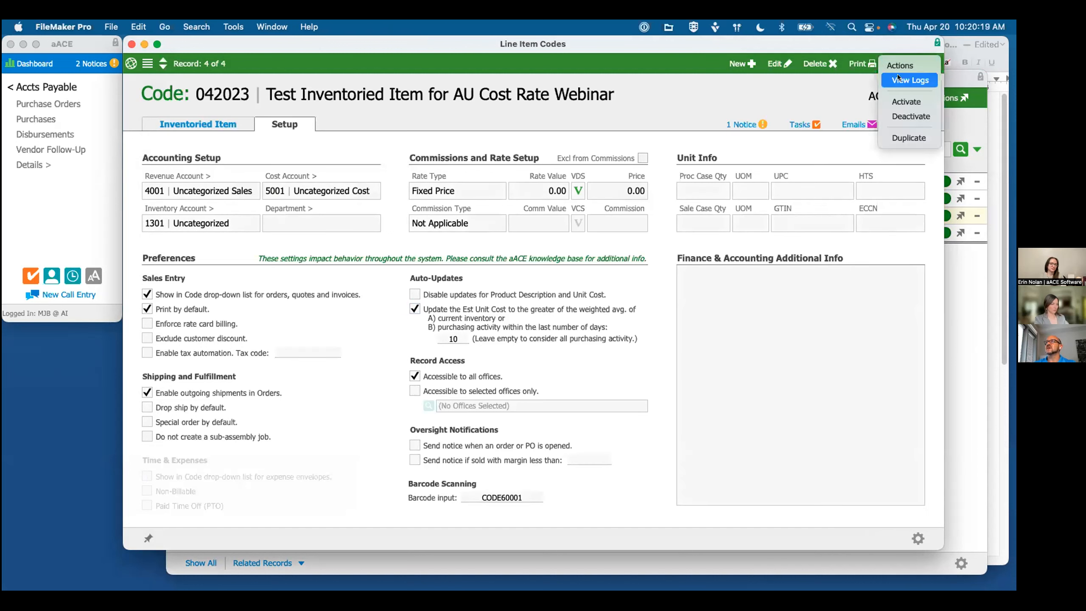
{"action": "left_click", "coordinate": [828, 510]}
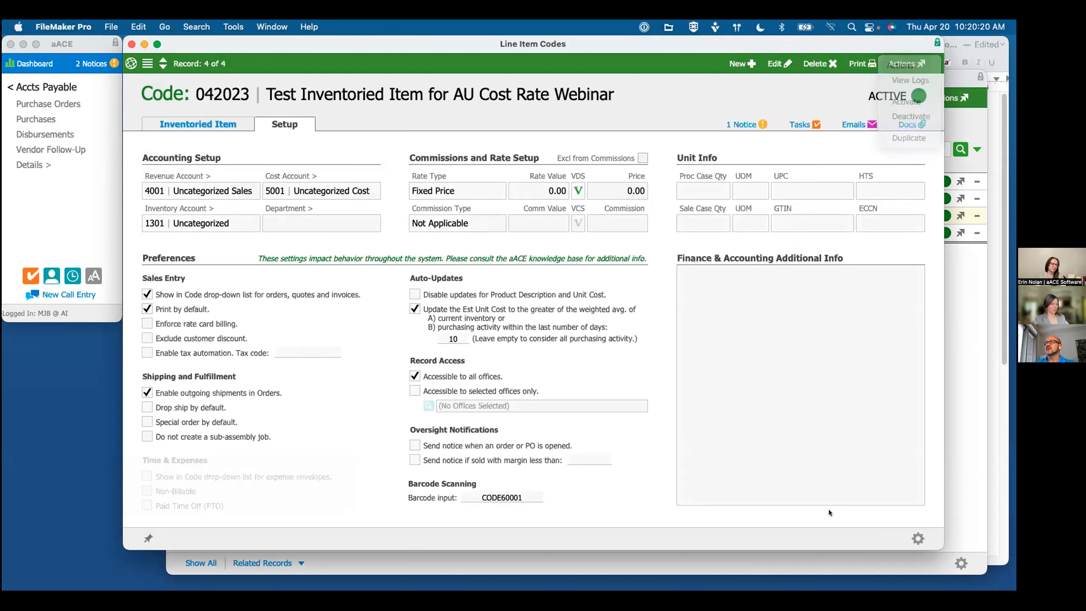
{"action": "left_click", "coordinate": [910, 534]}
{"action": "left_click", "coordinate": [911, 497]}
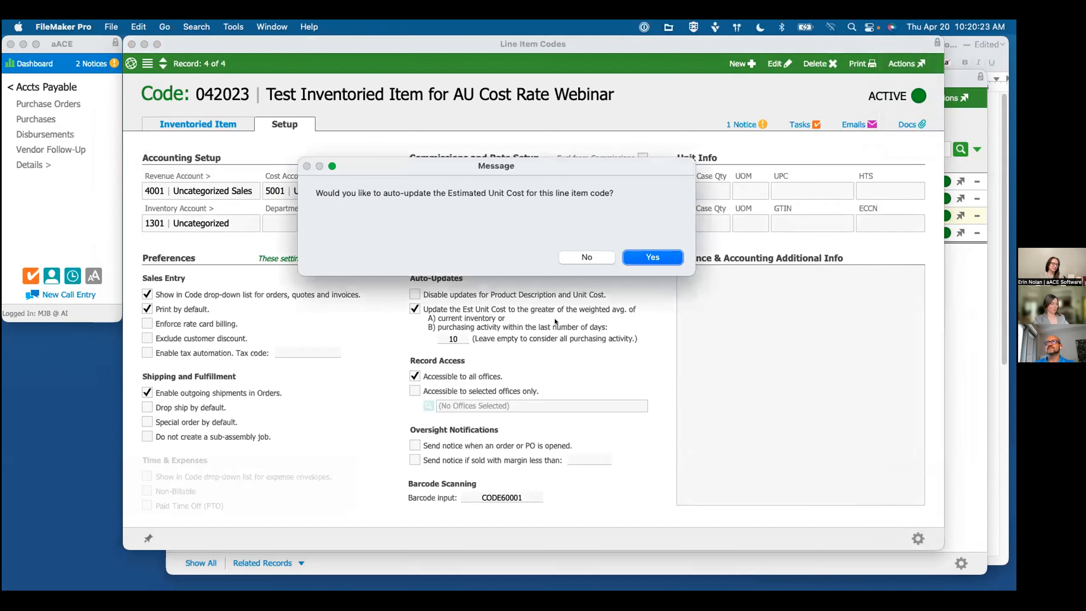
{"action": "left_click", "coordinate": [659, 258]}
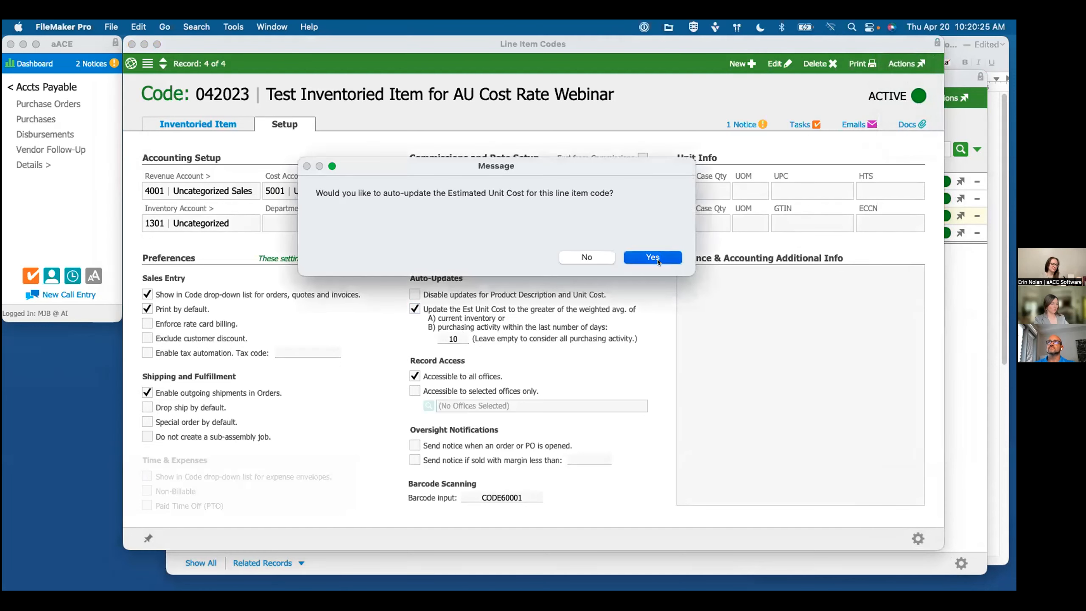
{"action": "left_click", "coordinate": [658, 260]}
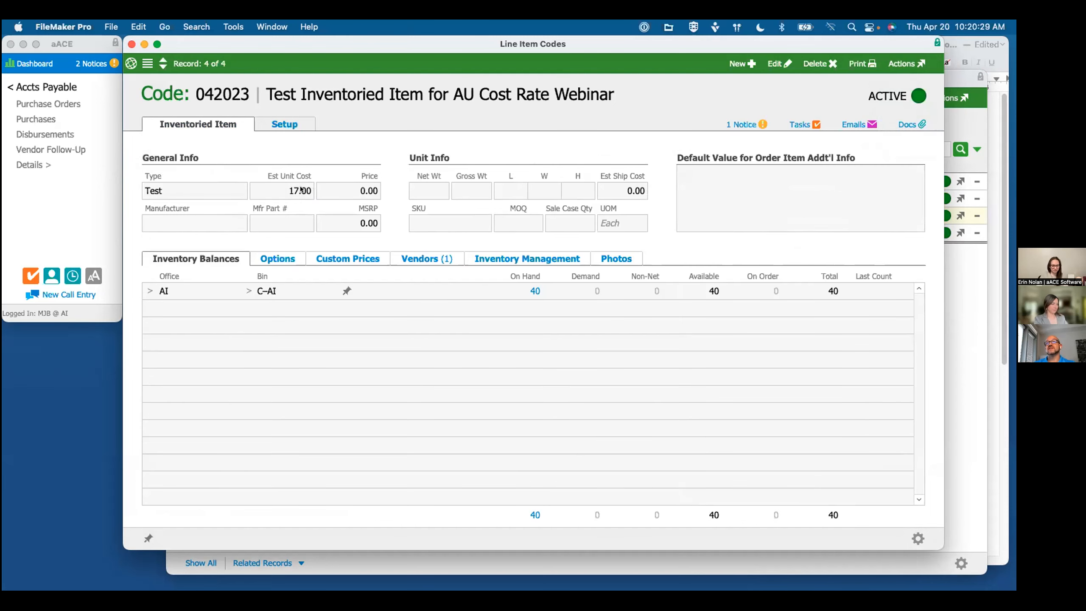
Step: Check the agenda notes, and review the log of line item code 042023
{"action": "left_click", "coordinate": [971, 308]}
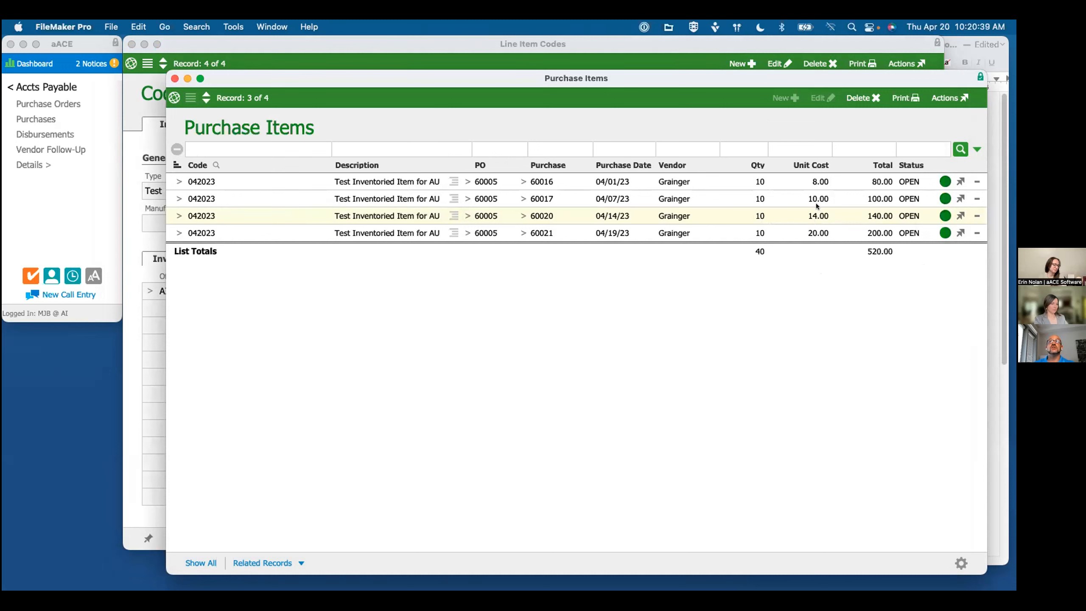
{"action": "left_click", "coordinate": [950, 38]}
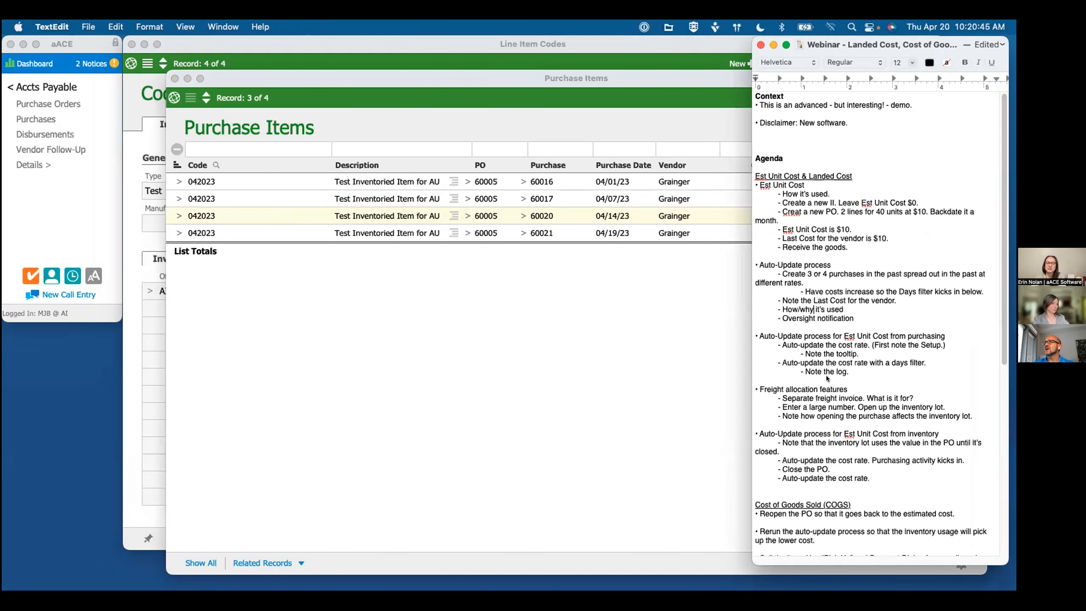
{"action": "left_click", "coordinate": [360, 57]}
{"action": "left_click", "coordinate": [906, 64]}
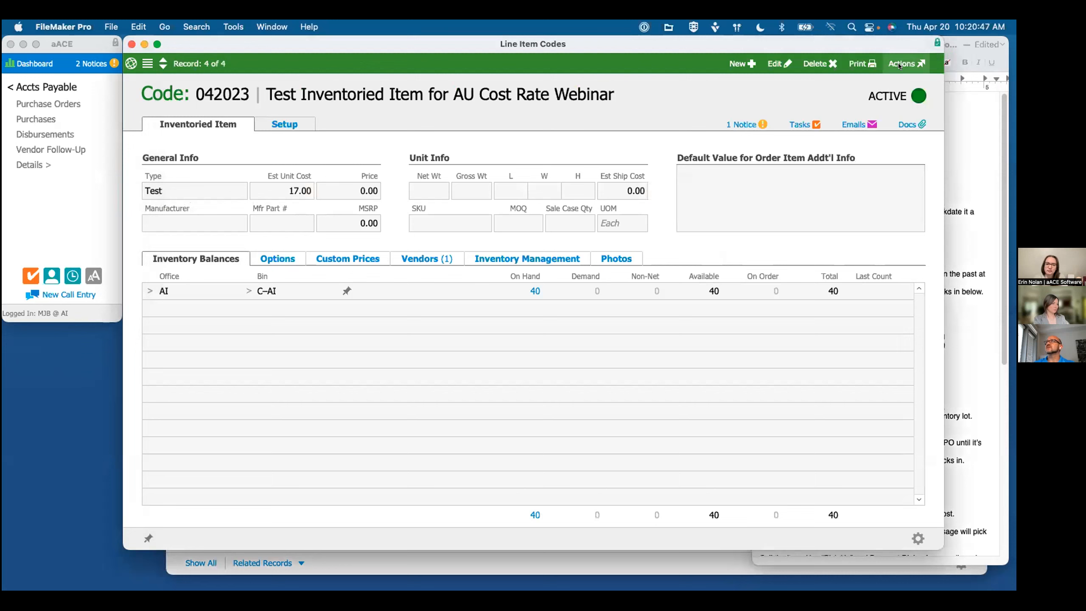
{"action": "left_click", "coordinate": [915, 81]}
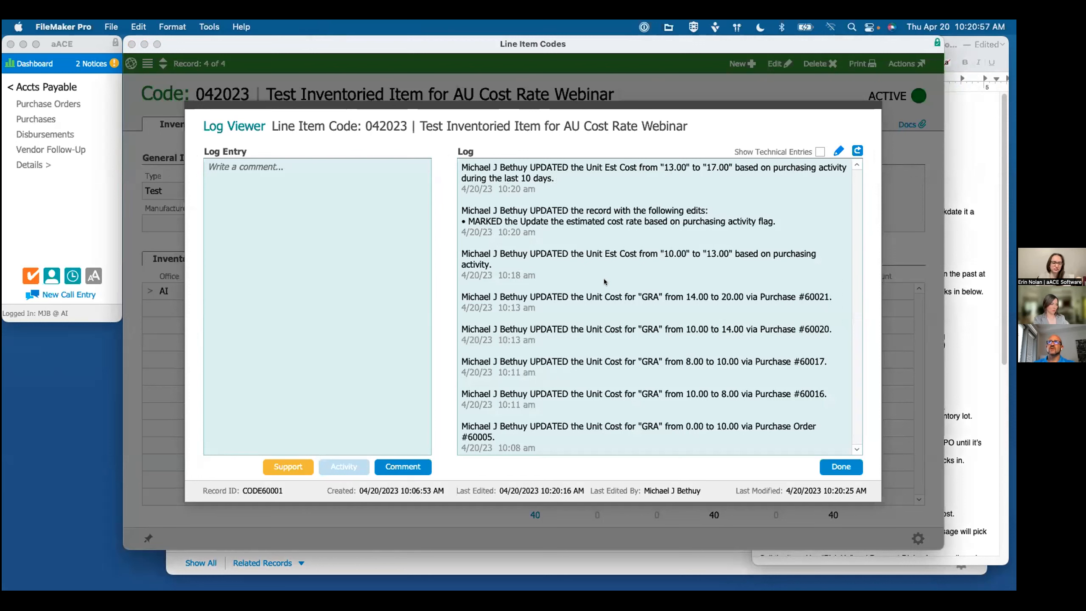
{"action": "key", "text": "Return"}
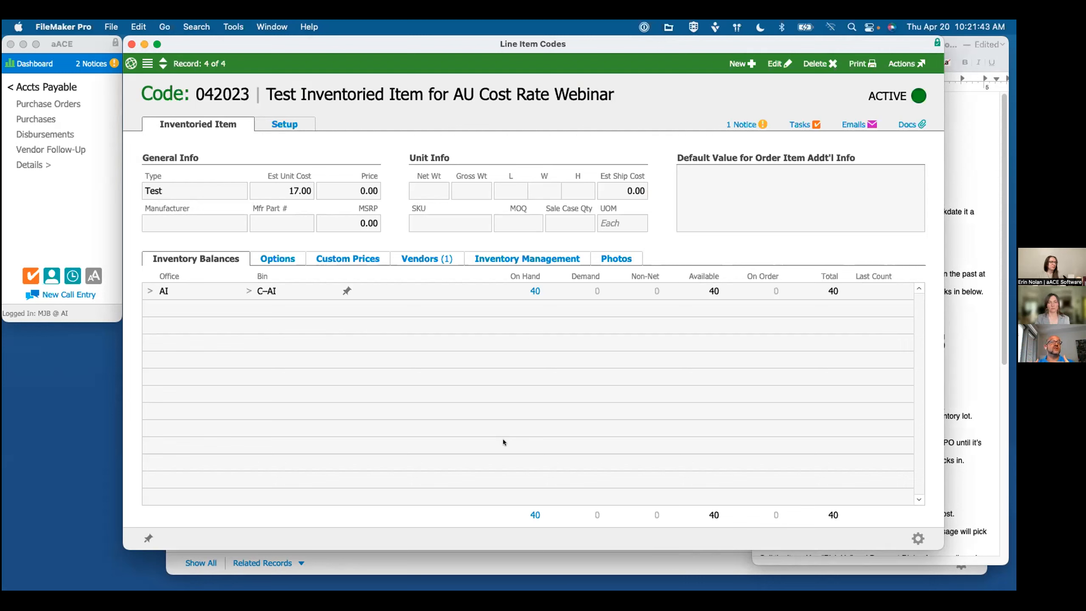
Step: Read the freight allocation section of the agenda notes, and open the 04/19/23 Grainger purchase from the purchase items list
{"action": "left_click", "coordinate": [949, 378]}
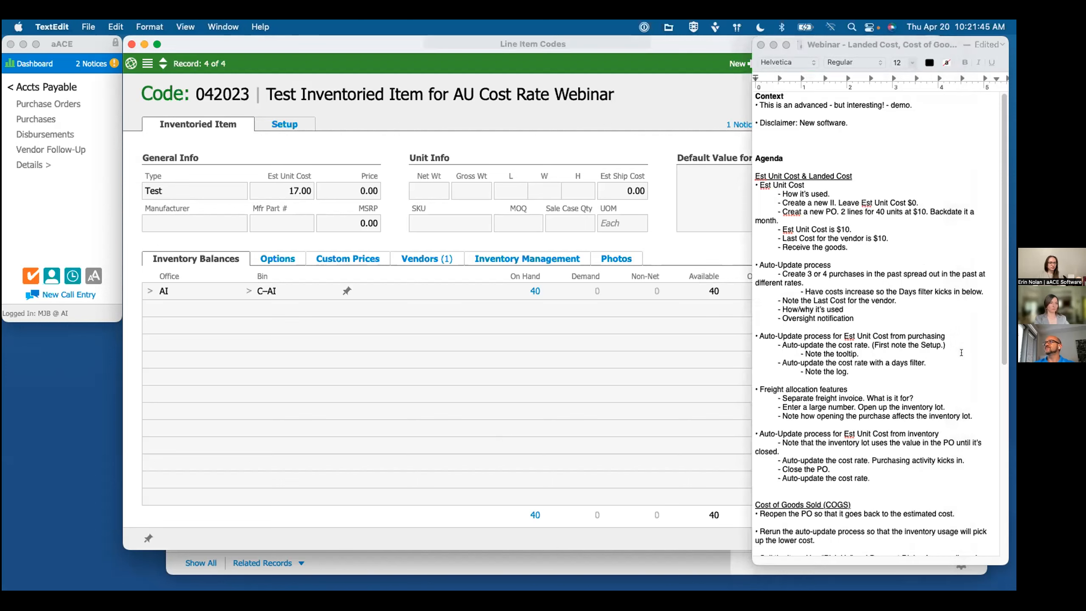
{"action": "scroll", "coordinate": [838, 372], "scroll_direction": "down", "scroll_amount": 5}
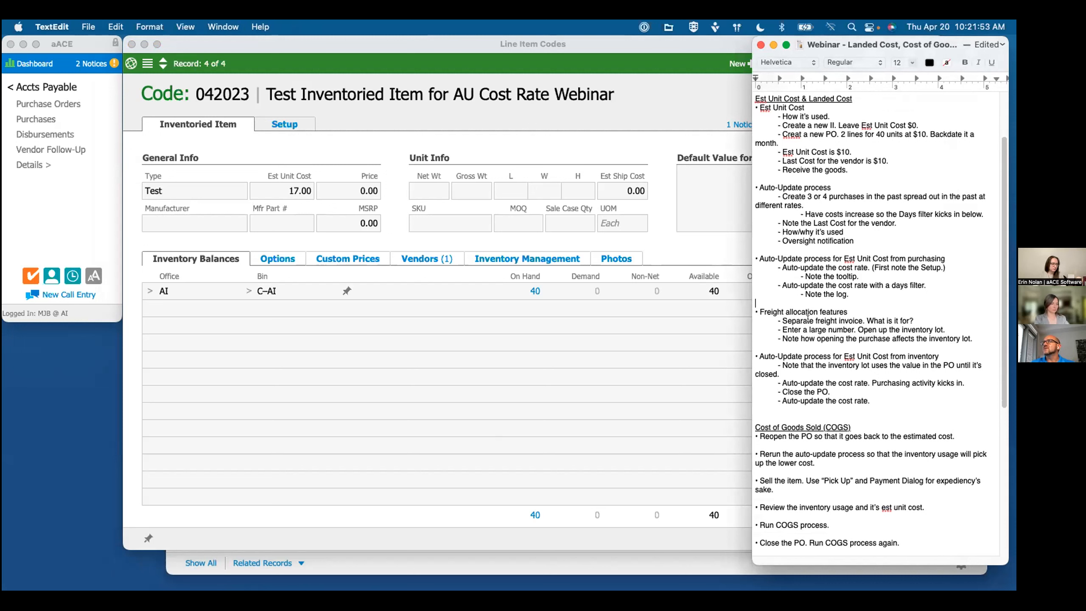
{"action": "left_click", "coordinate": [373, 336]}
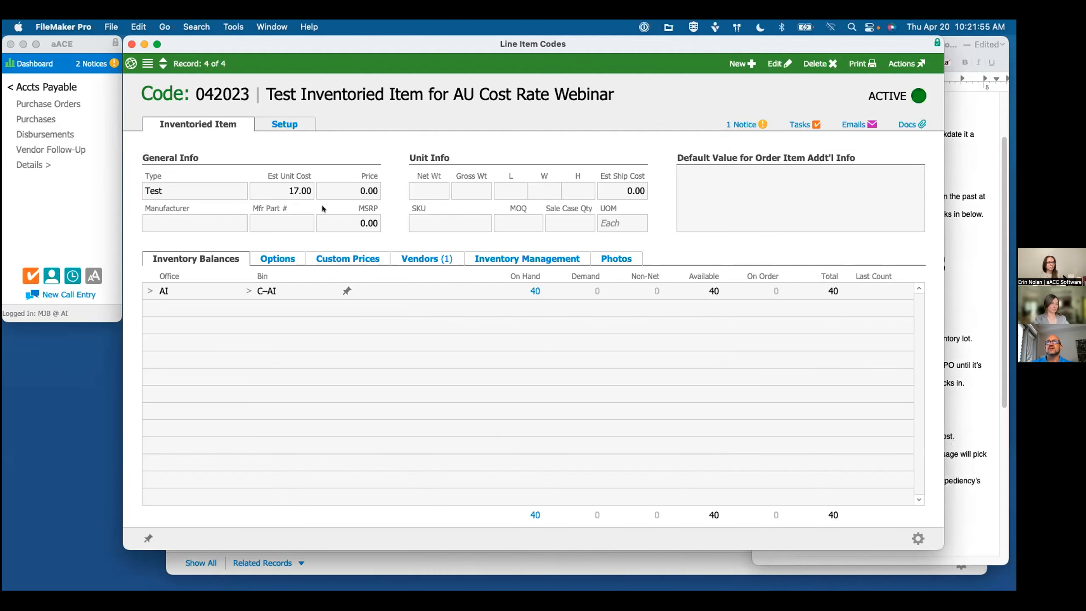
{"action": "left_click_drag", "start_coordinate": [313, 45], "coordinate": [313, 154]}
{"action": "left_click", "coordinate": [360, 112]}
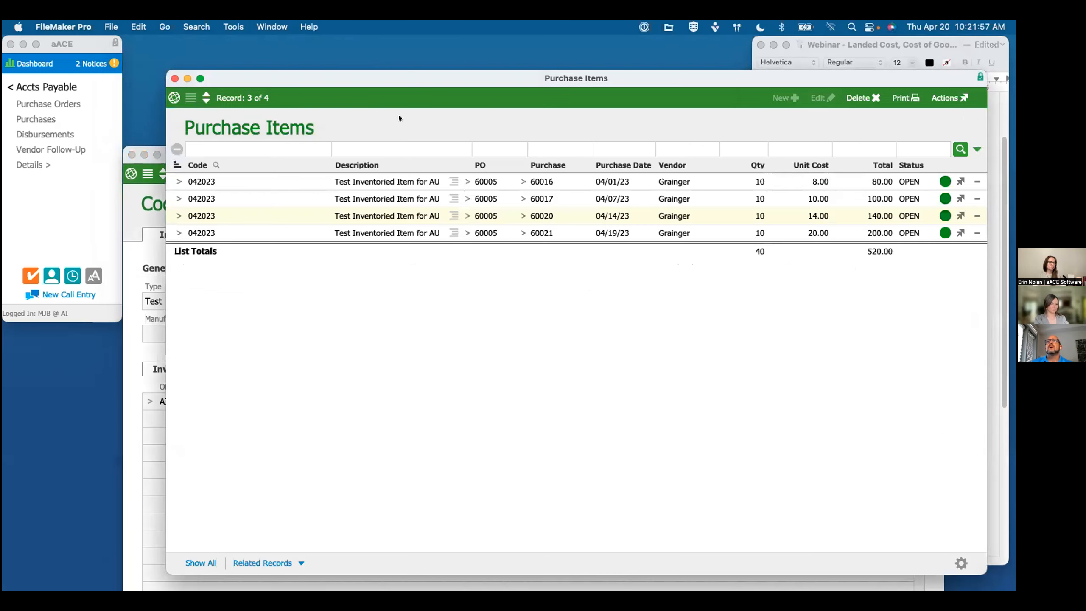
{"action": "left_click", "coordinate": [521, 231]}
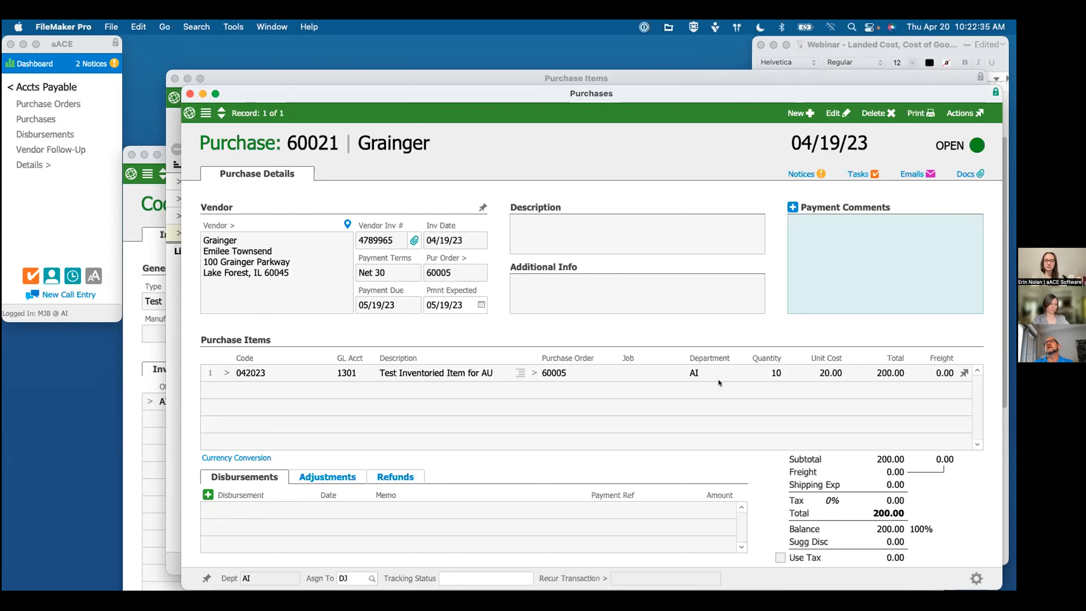
Step: Close the purchase and the purchase items list, and bring up the purchasing breakdown of item 042023's Grainger purchase order
{"action": "left_click", "coordinate": [189, 93]}
{"action": "left_click", "coordinate": [174, 79]}
{"action": "left_click_drag", "start_coordinate": [323, 155], "coordinate": [323, 47]}
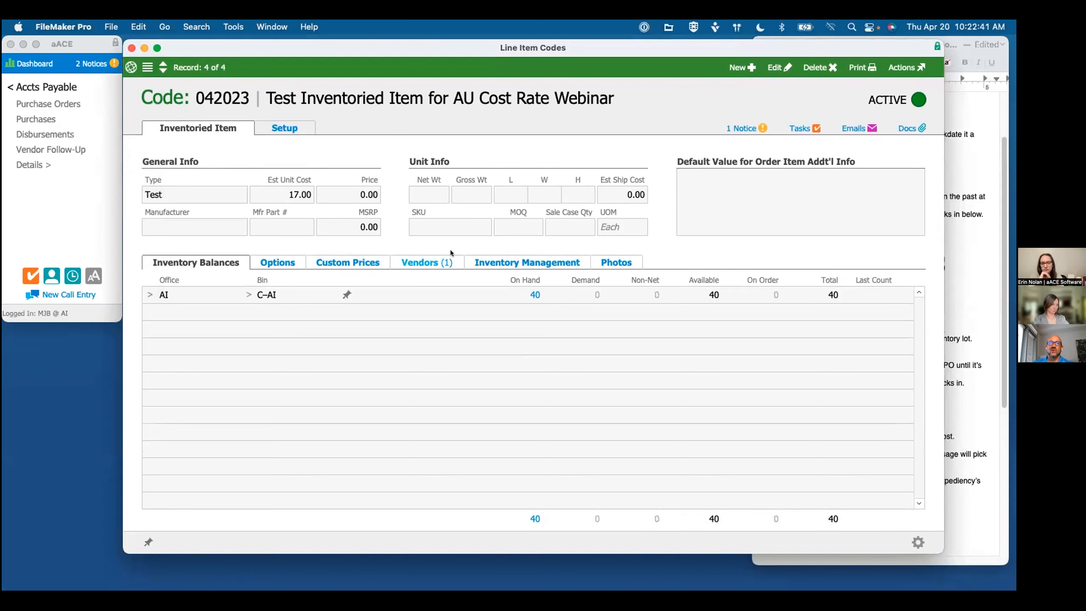
{"action": "left_click", "coordinate": [424, 262]}
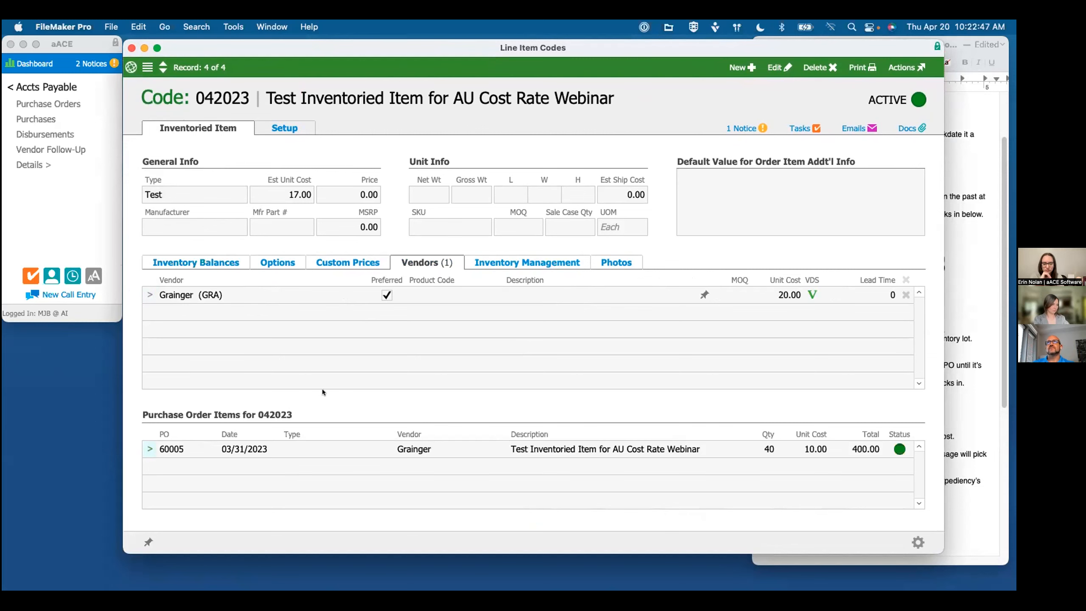
{"action": "left_click", "coordinate": [341, 129]}
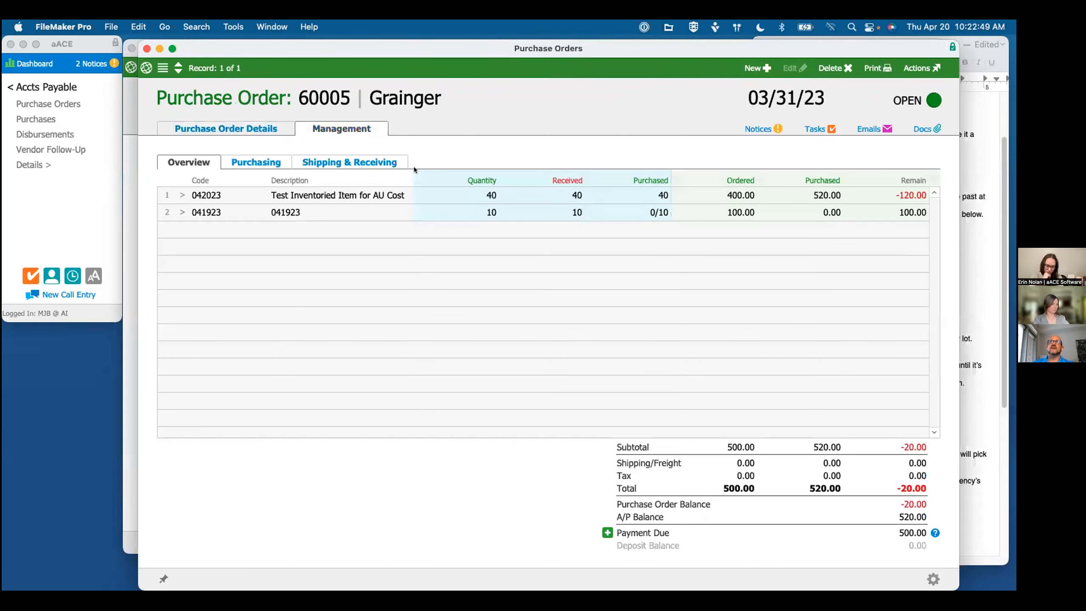
{"action": "left_click", "coordinate": [253, 162]}
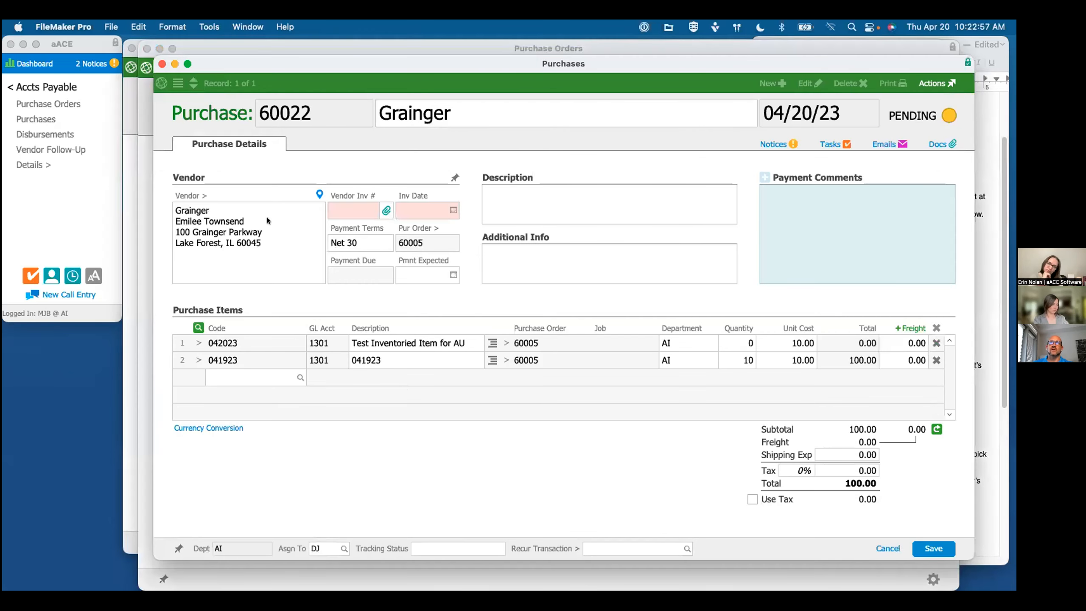
Step: Start a new purchase from the Grainger purchase order with International Freight as the vendor company
{"action": "left_click", "coordinate": [267, 219]}
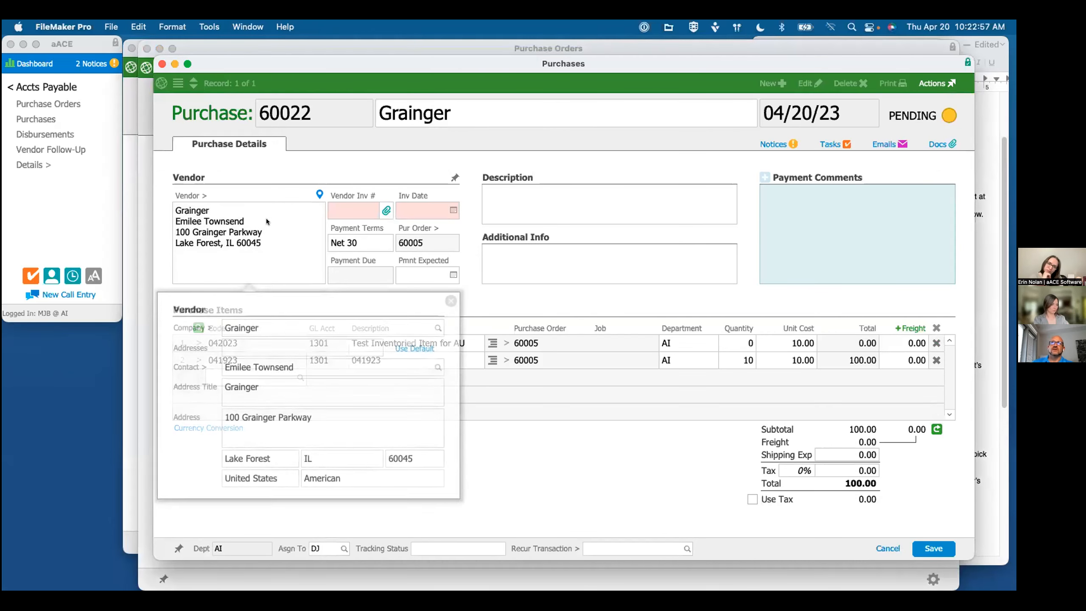
{"action": "left_click", "coordinate": [252, 325]}
{"action": "type", "text": "inte"}
{"action": "key", "text": "Return"}
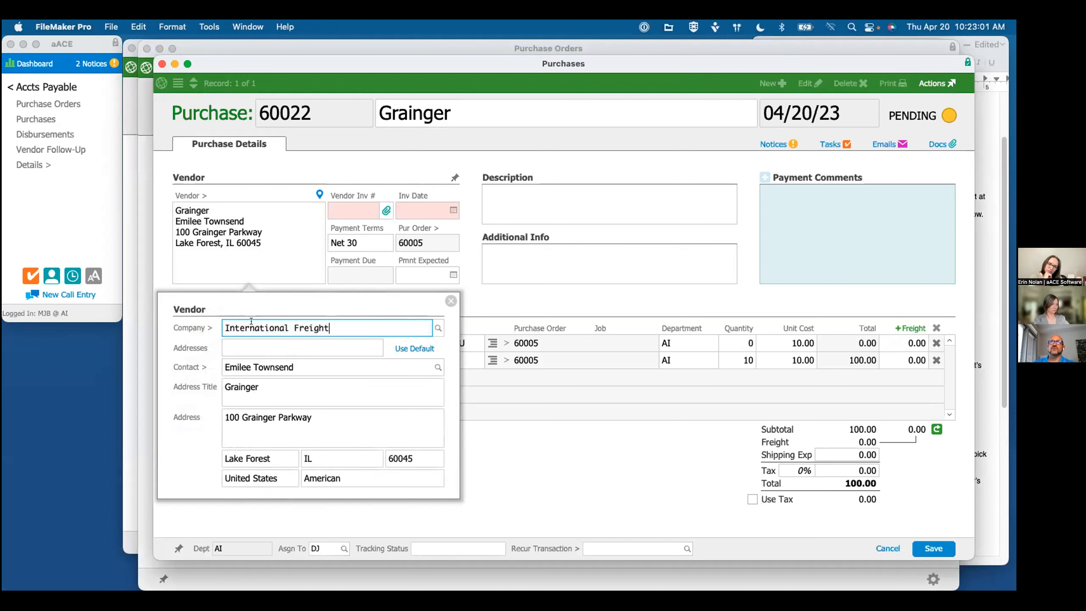
Step: Enter the vendor invoice number on the freight purchase and set the invoice date to 04/20/23
{"action": "left_click", "coordinate": [353, 209]}
{"action": "type", "text": "014522"}
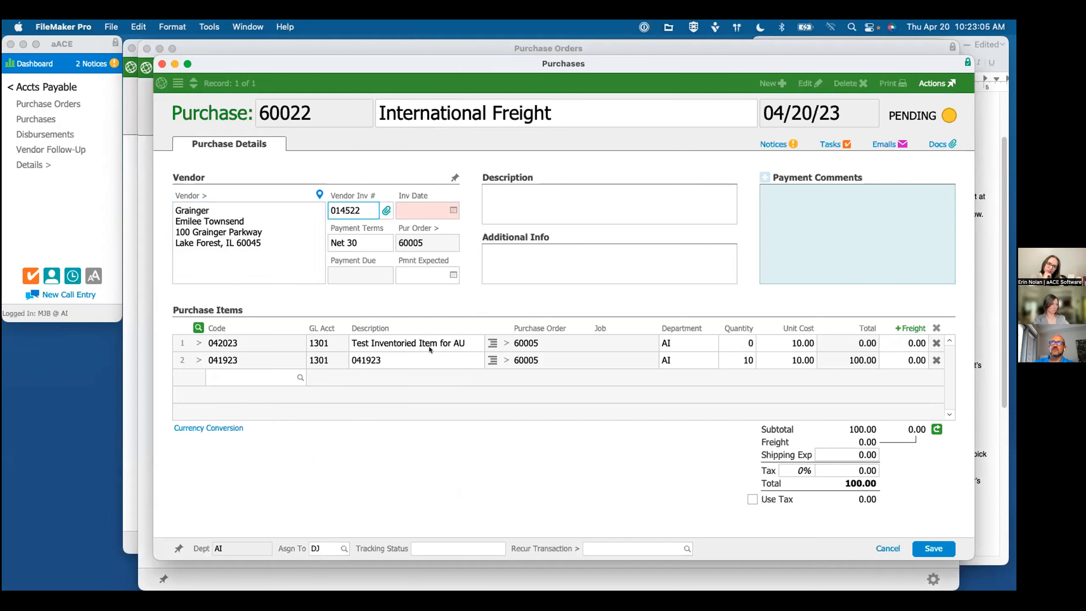
{"action": "left_click", "coordinate": [450, 216]}
{"action": "left_click", "coordinate": [472, 281]}
{"action": "left_click", "coordinate": [482, 220]}
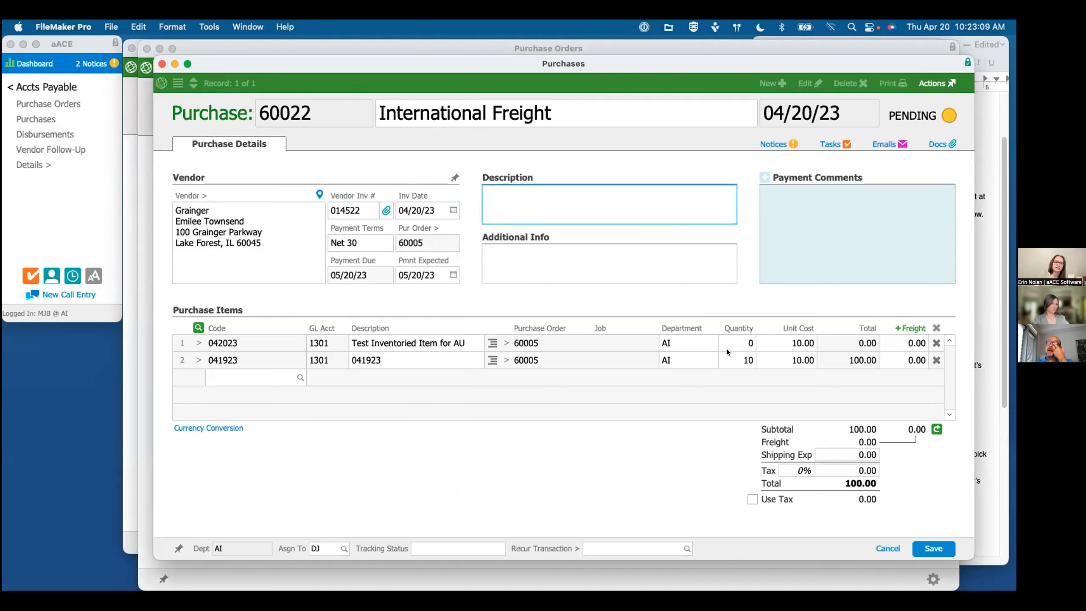
Step: Set the quantity of the 041923 line to 0, and view the freight allocation options without applying them
{"action": "left_click", "coordinate": [738, 361]}
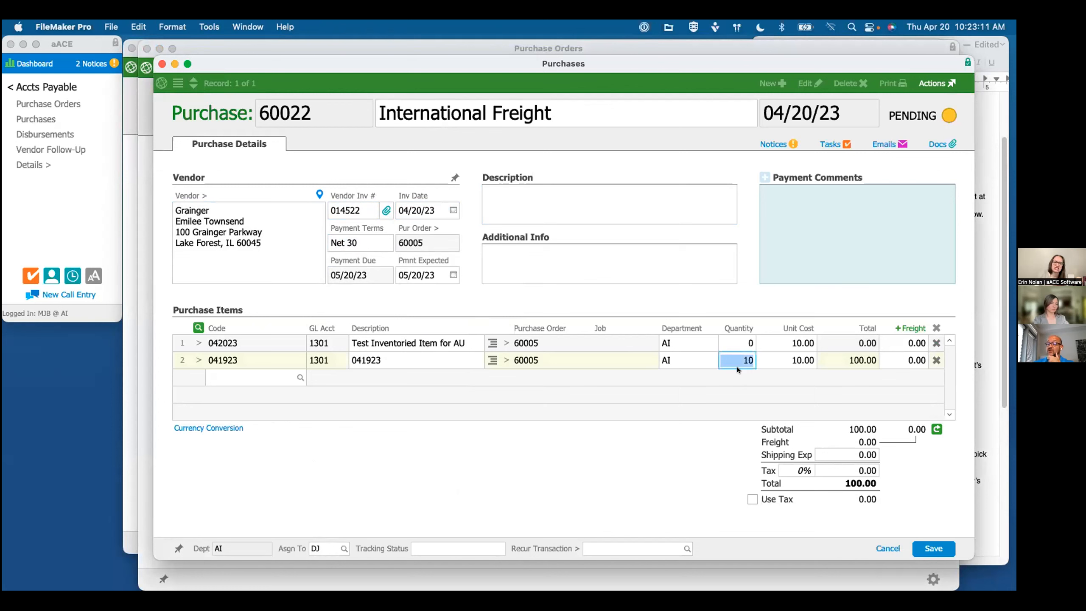
{"action": "type", "text": "0"}
{"action": "key", "text": "Tab"}
{"action": "left_click", "coordinate": [794, 379]}
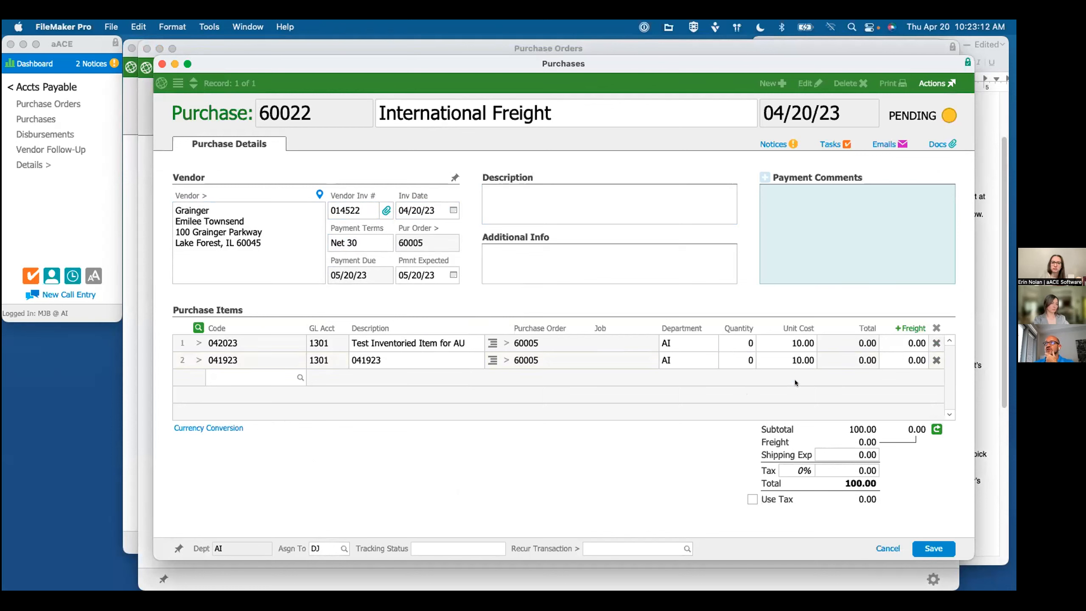
{"action": "left_click", "coordinate": [908, 327]}
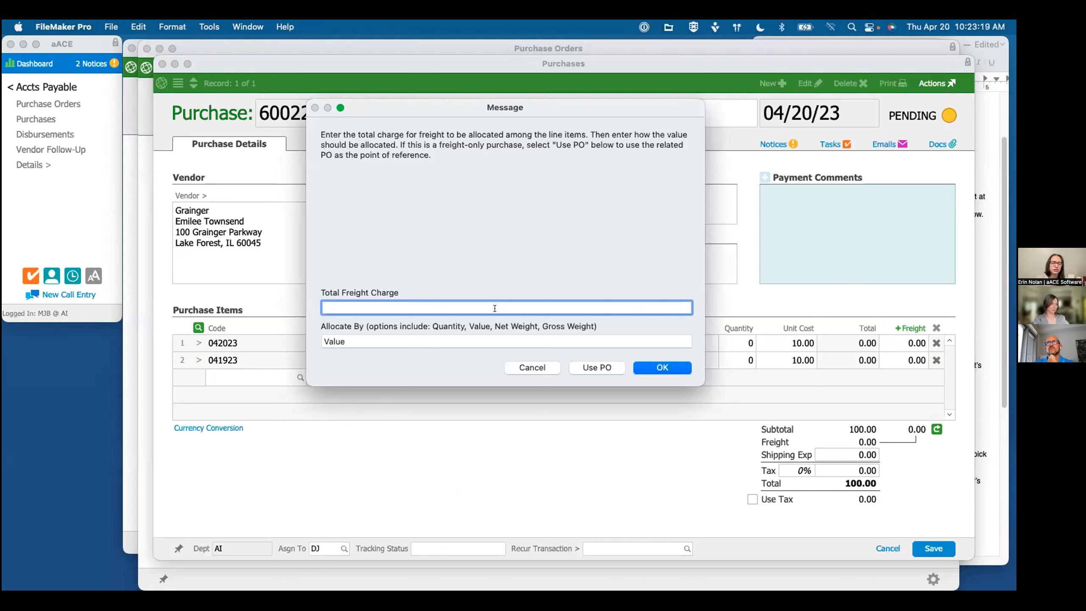
{"action": "left_click", "coordinate": [528, 368]}
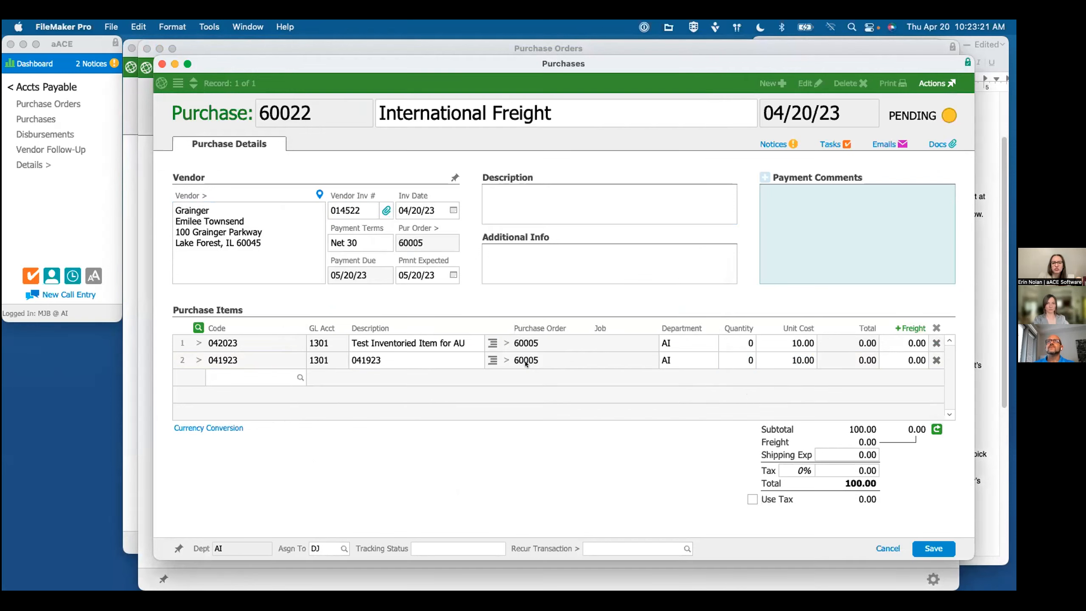
Step: Try to re-enter the purchase's vendor company using the abbreviation IF
{"action": "left_click", "coordinate": [288, 238]}
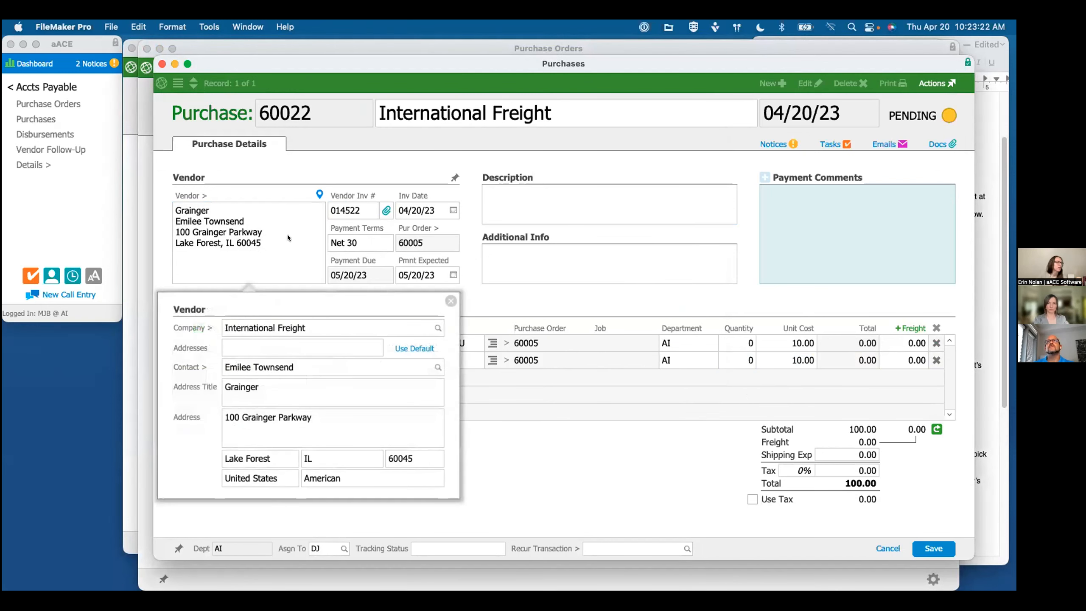
{"action": "left_click", "coordinate": [333, 326]}
{"action": "type", "text": "IF"}
{"action": "key", "text": "super+a"}
{"action": "left_click", "coordinate": [333, 325]}
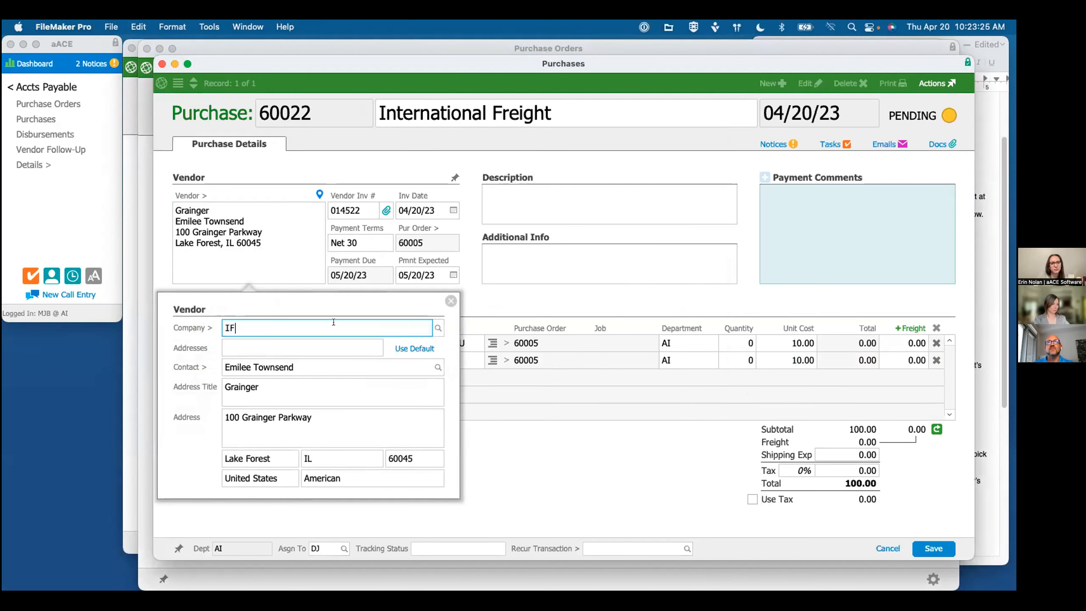
{"action": "key", "text": "Tab"}
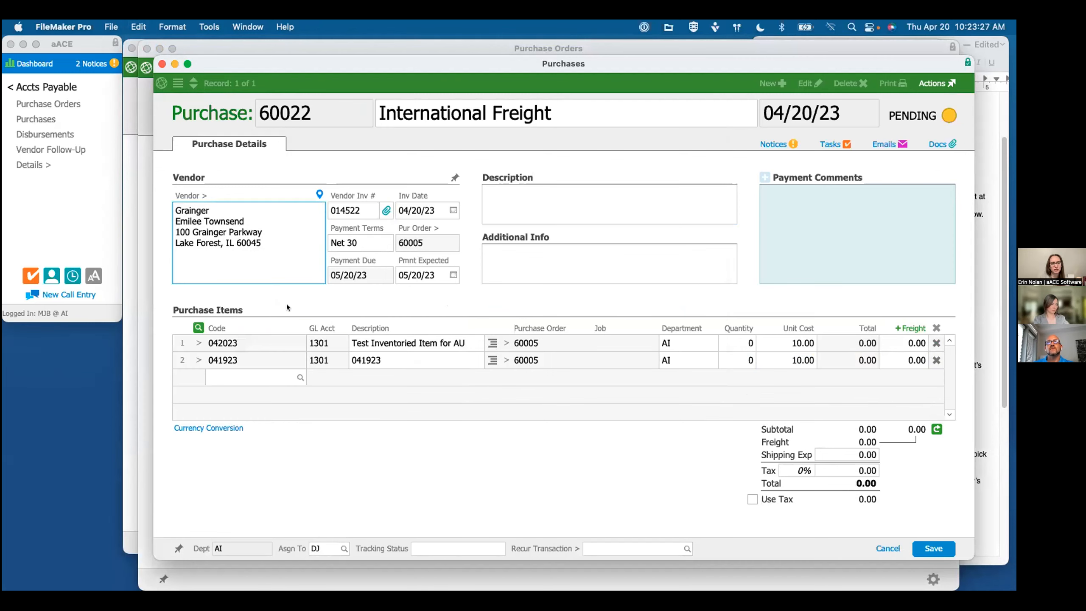
Step: Remove the selected company, search company names for "intern", and reselect International Freight as the purchase's vendor
{"action": "left_click", "coordinate": [258, 248]}
{"action": "left_click", "coordinate": [435, 328]}
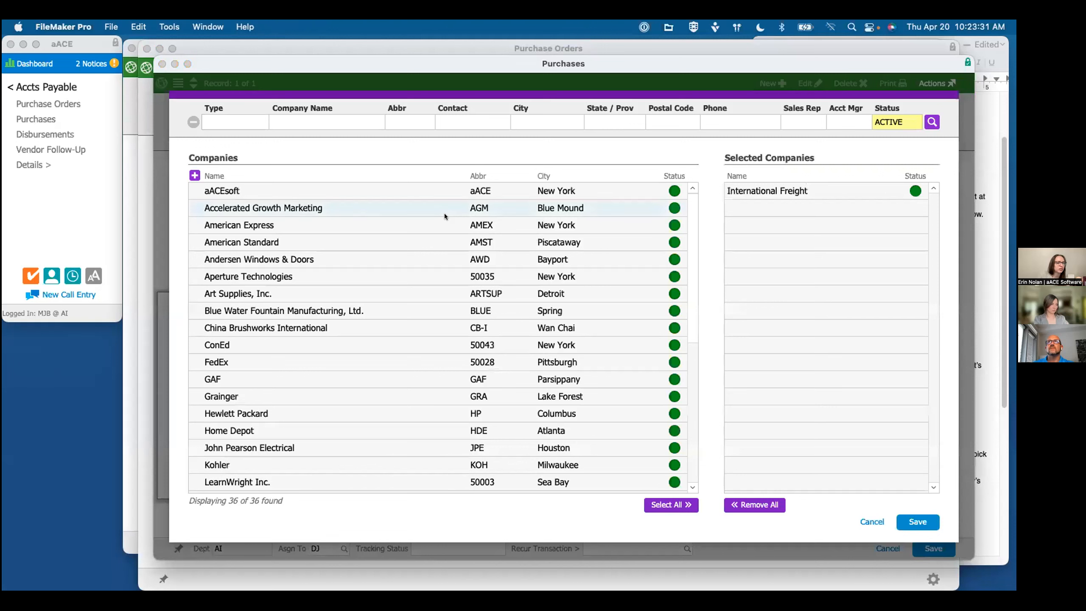
{"action": "left_click", "coordinate": [776, 191]}
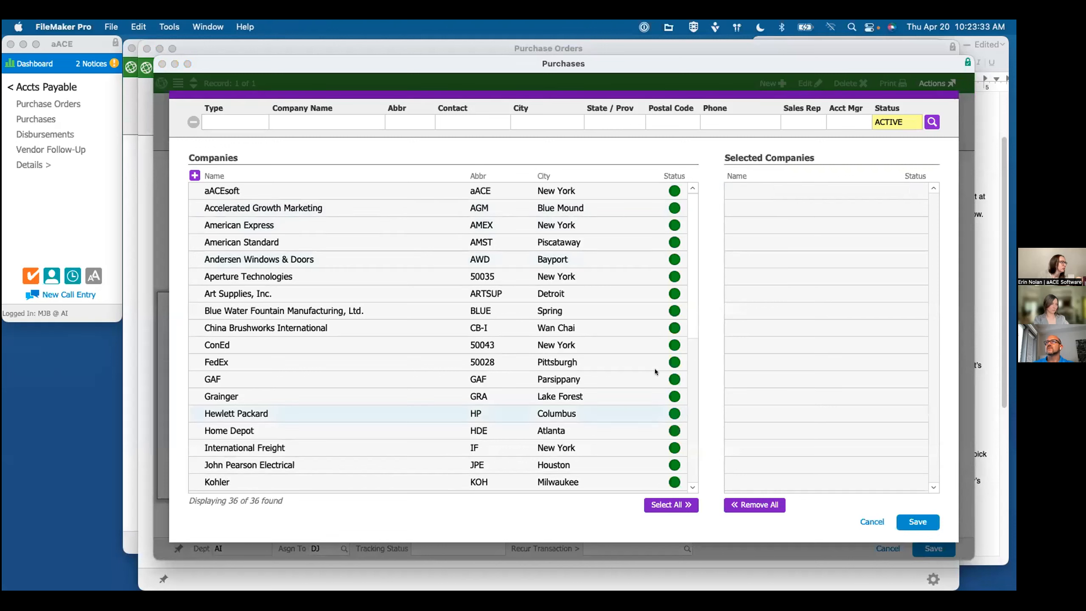
{"action": "left_click", "coordinate": [298, 121]}
{"action": "type", "text": "intern"}
{"action": "key", "text": "Return"}
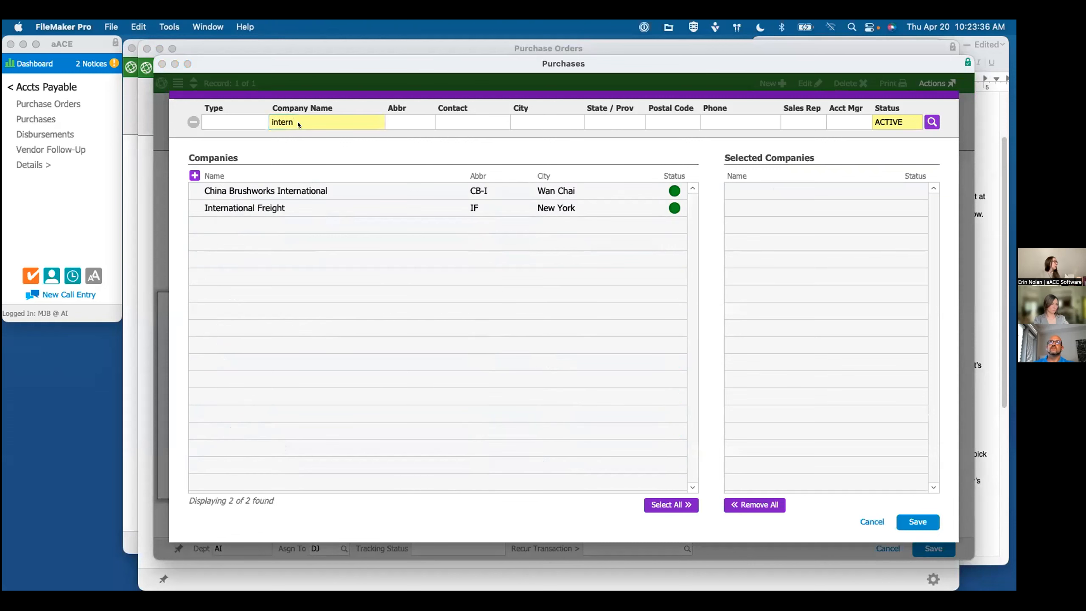
{"action": "left_click", "coordinate": [267, 214]}
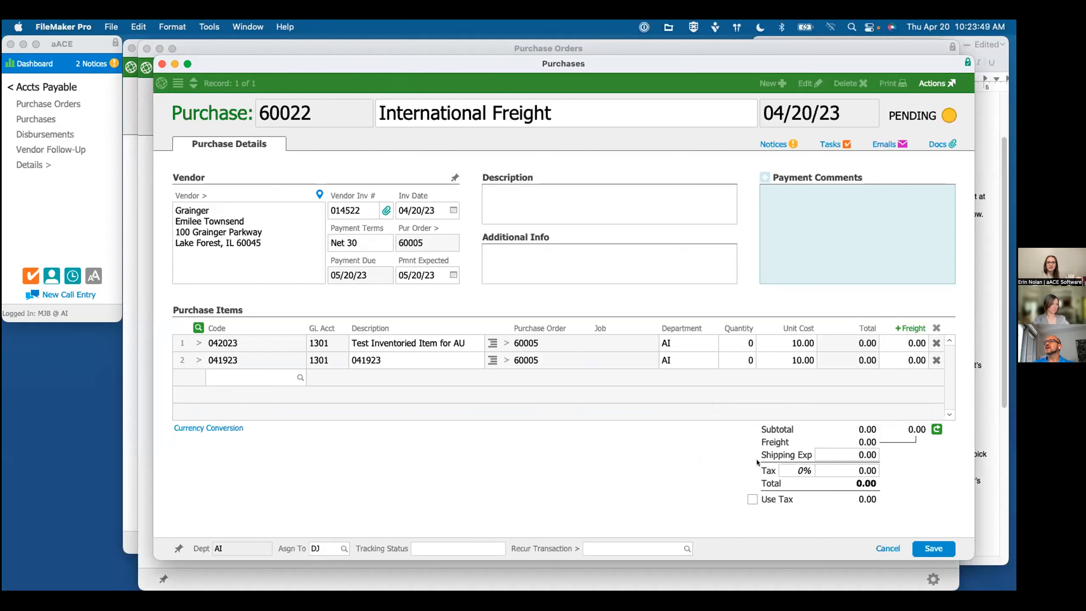
Step: Allocate a total freight charge of 1000 by Value using the related PO, and save the purchase without opening it
{"action": "left_click", "coordinate": [910, 327]}
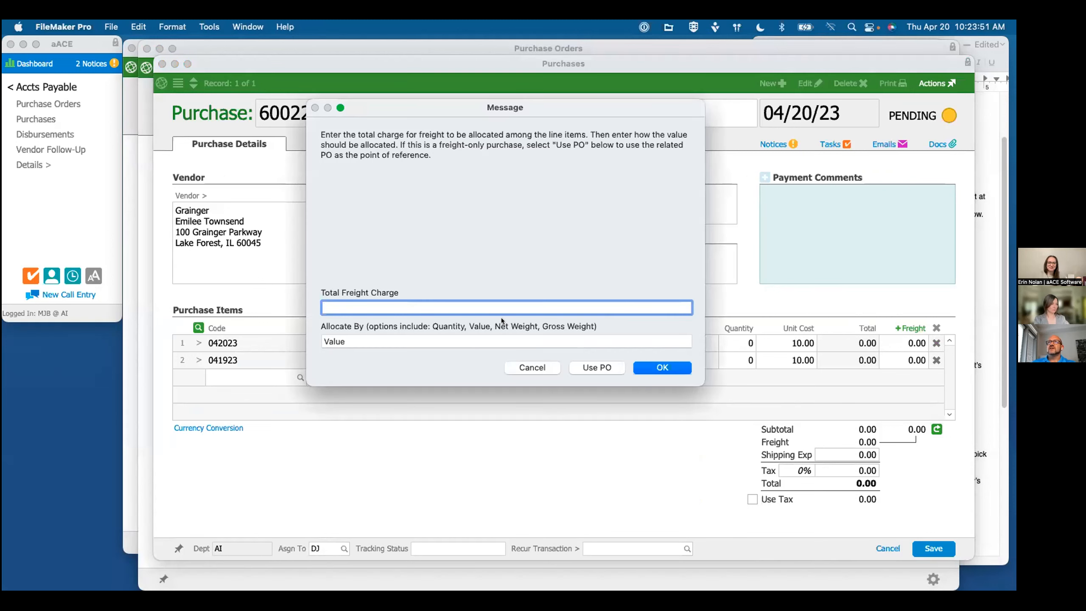
{"action": "type", "text": "100"}
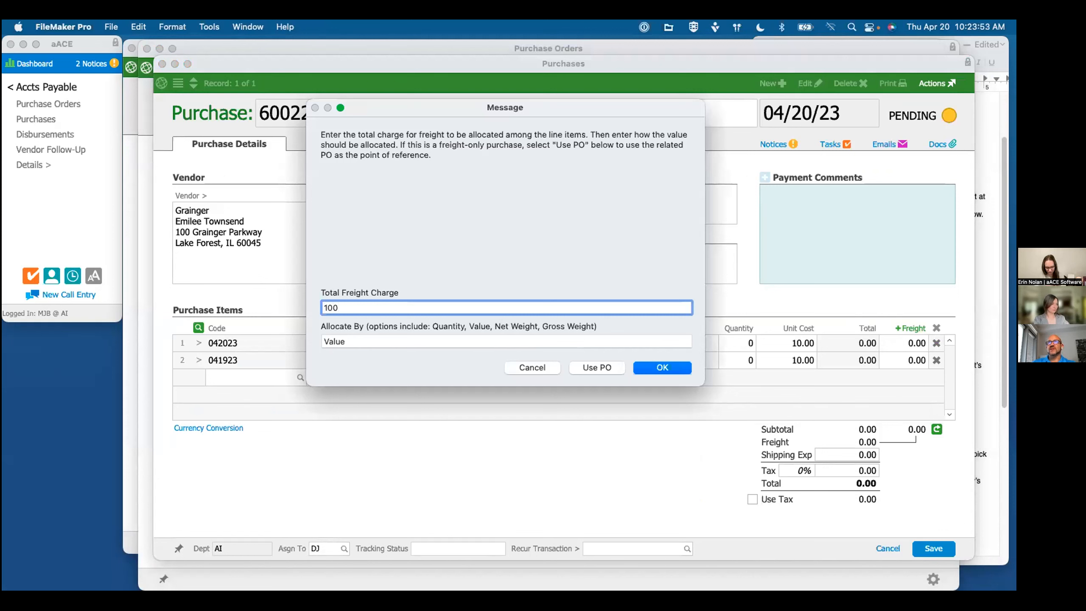
{"action": "type", "text": "0"}
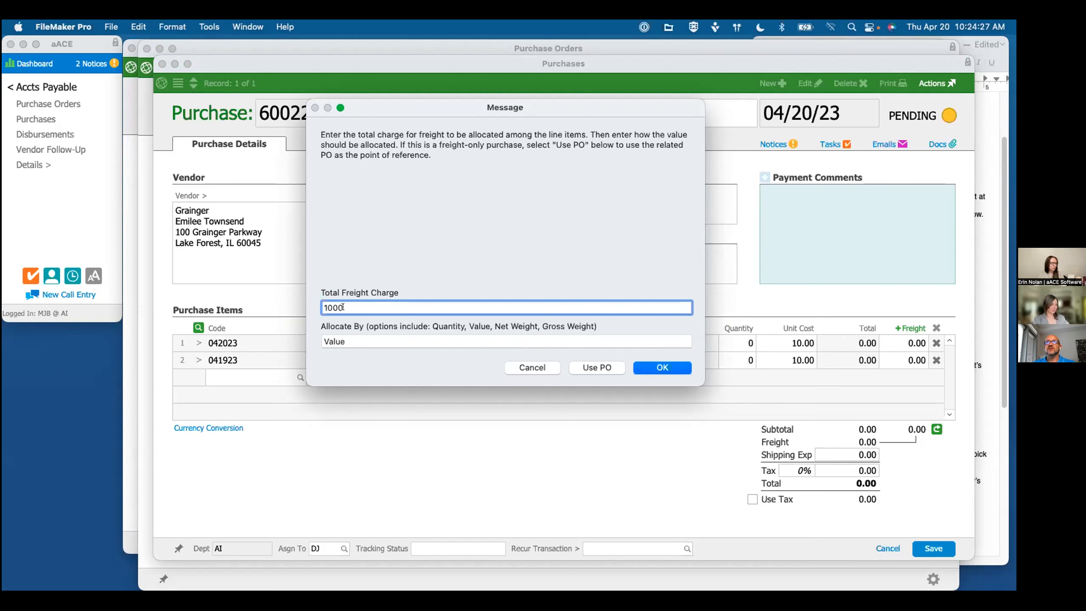
{"action": "left_click", "coordinate": [596, 368]}
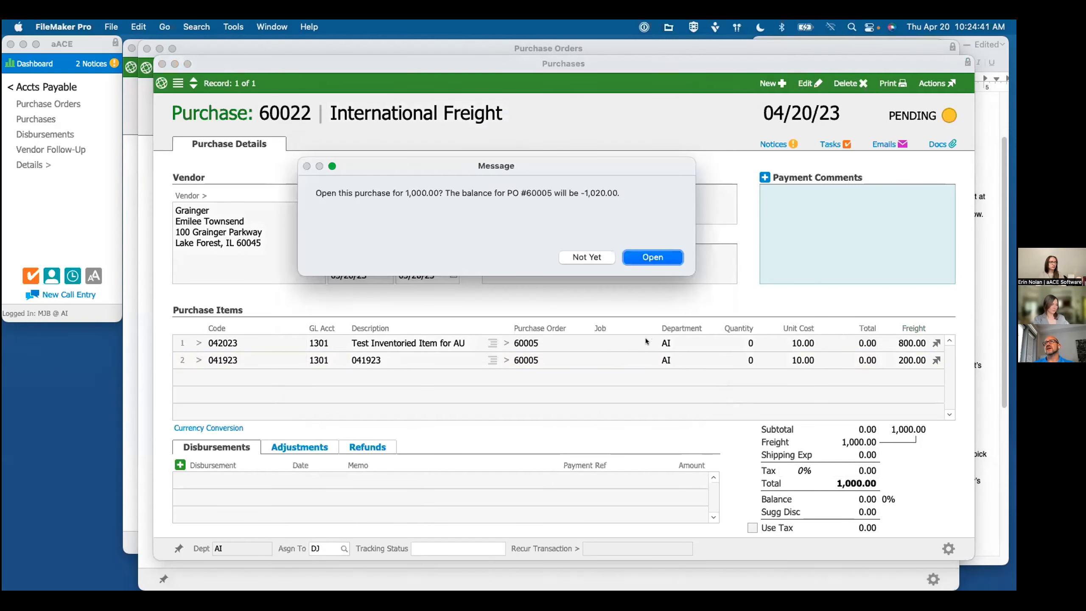
{"action": "left_click", "coordinate": [585, 257]}
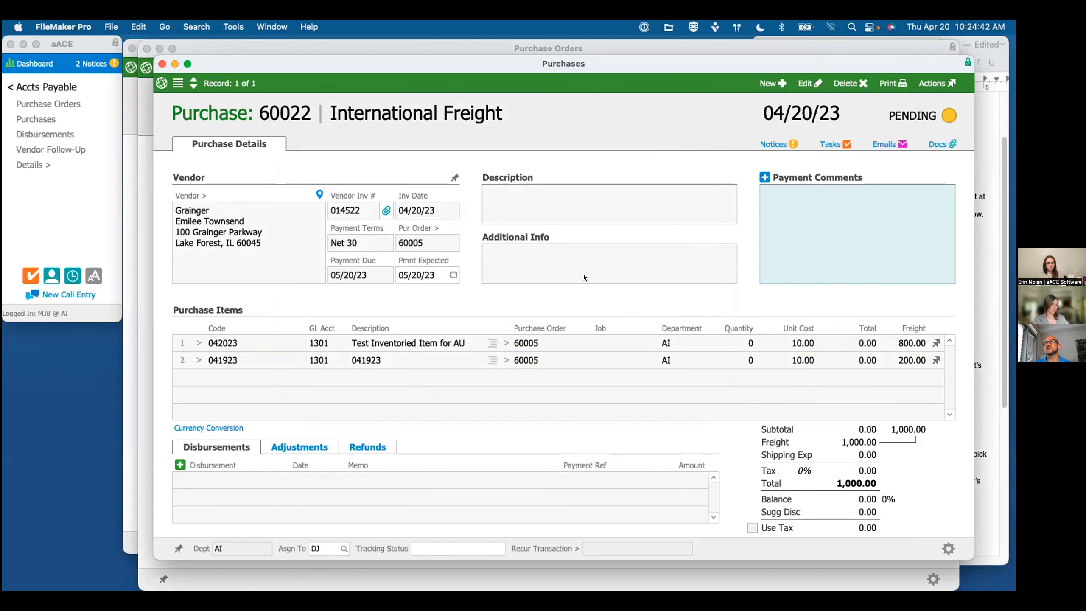
{"action": "left_click", "coordinate": [983, 320]}
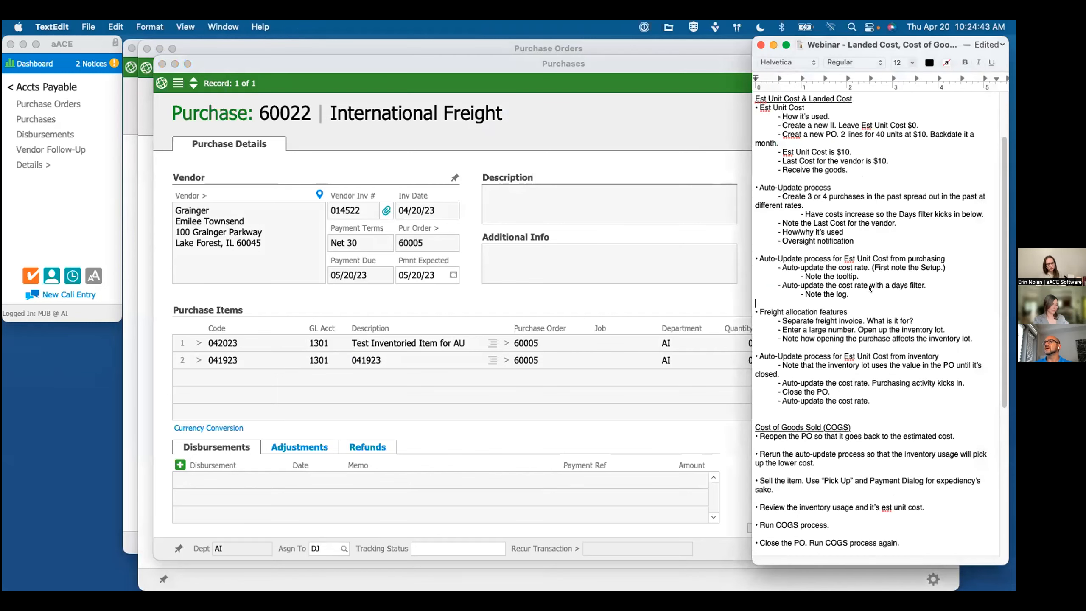
Step: Review the freight allocation section of the webinar notes, including the large freight amount and inventory lot items
{"action": "triple_click", "coordinate": [838, 320]}
{"action": "scroll", "coordinate": [836, 320], "scroll_direction": "down", "scroll_amount": 2}
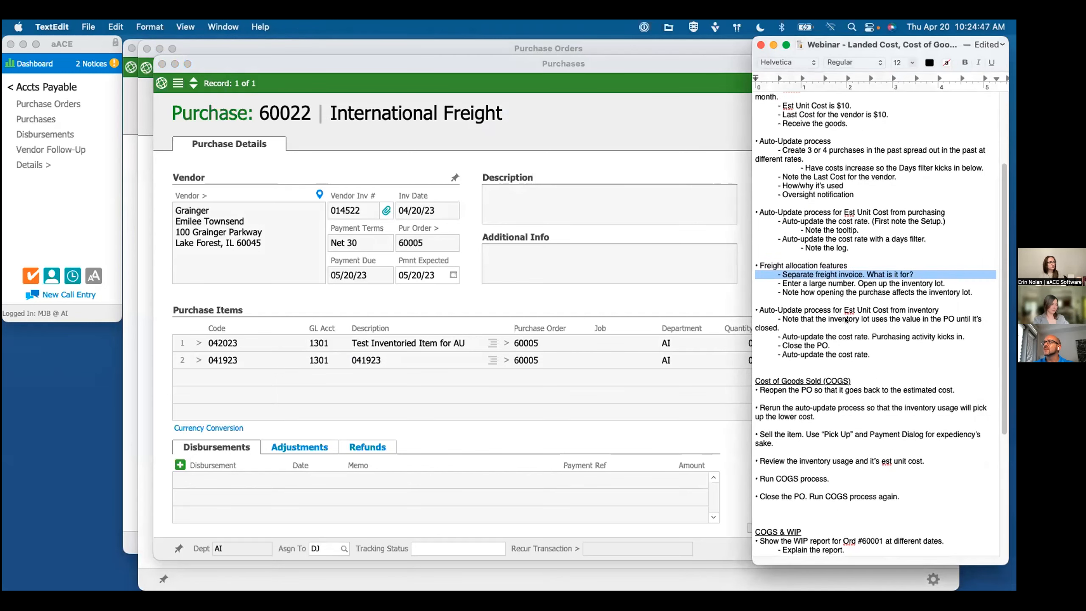
{"action": "triple_click", "coordinate": [832, 284]}
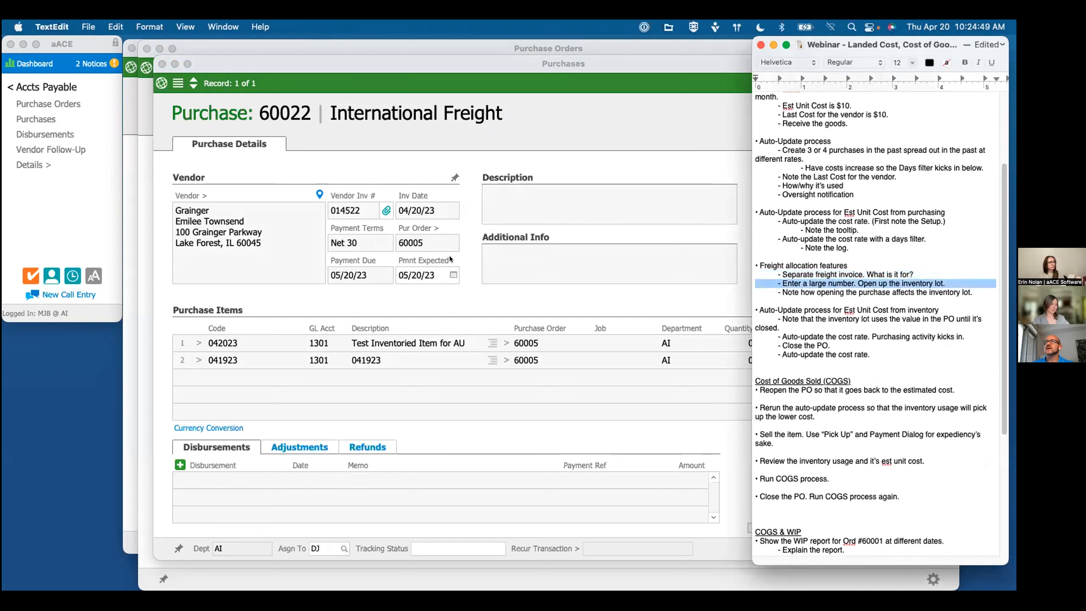
Step: Switch to aACE, close the leftover windows behind the International Freight purchase, and open the Inventory Lots list
{"action": "left_click", "coordinate": [146, 48]}
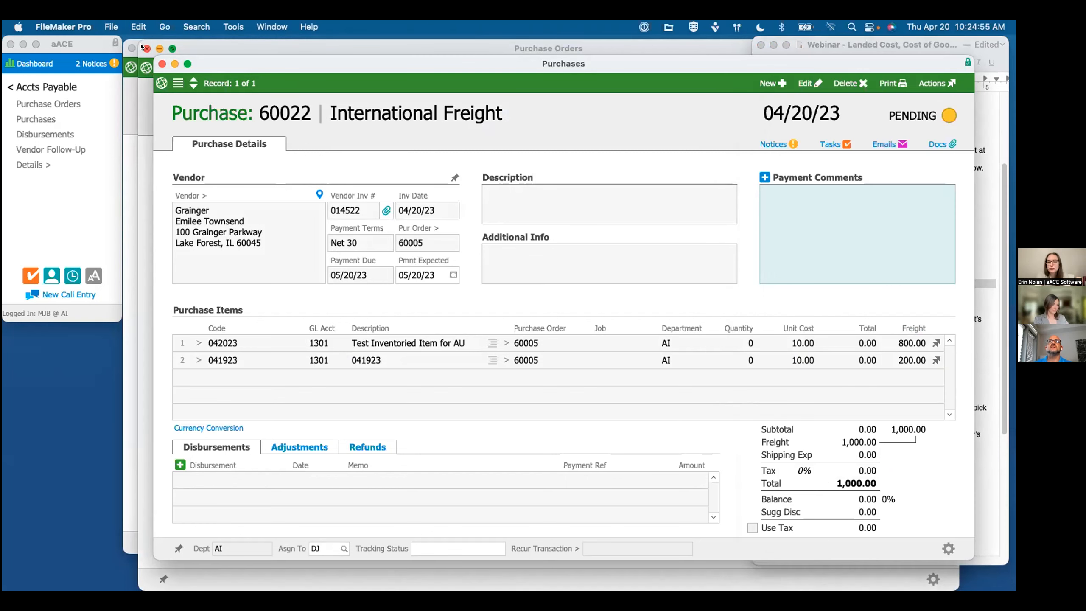
{"action": "left_click", "coordinate": [131, 47]}
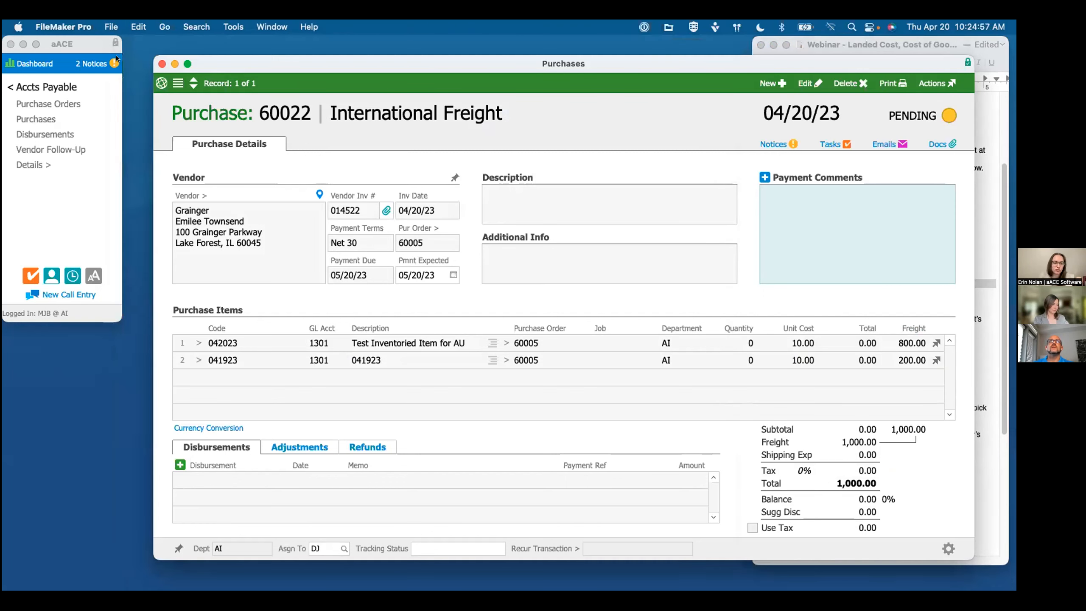
{"action": "left_click", "coordinate": [37, 84]}
{"action": "left_click", "coordinate": [36, 84]}
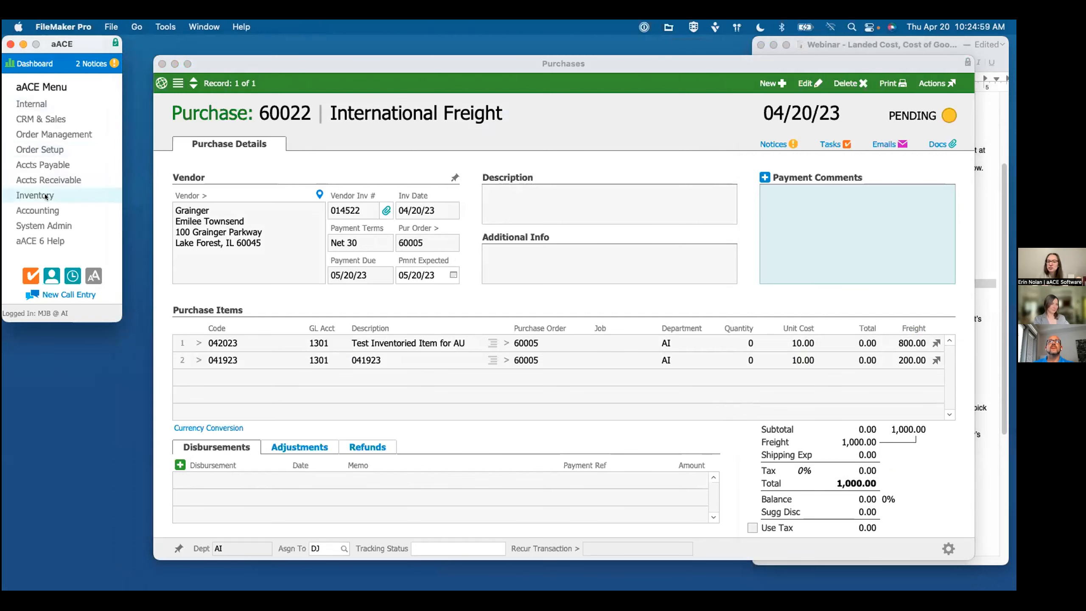
{"action": "left_click", "coordinate": [55, 192]}
{"action": "left_click", "coordinate": [65, 136]}
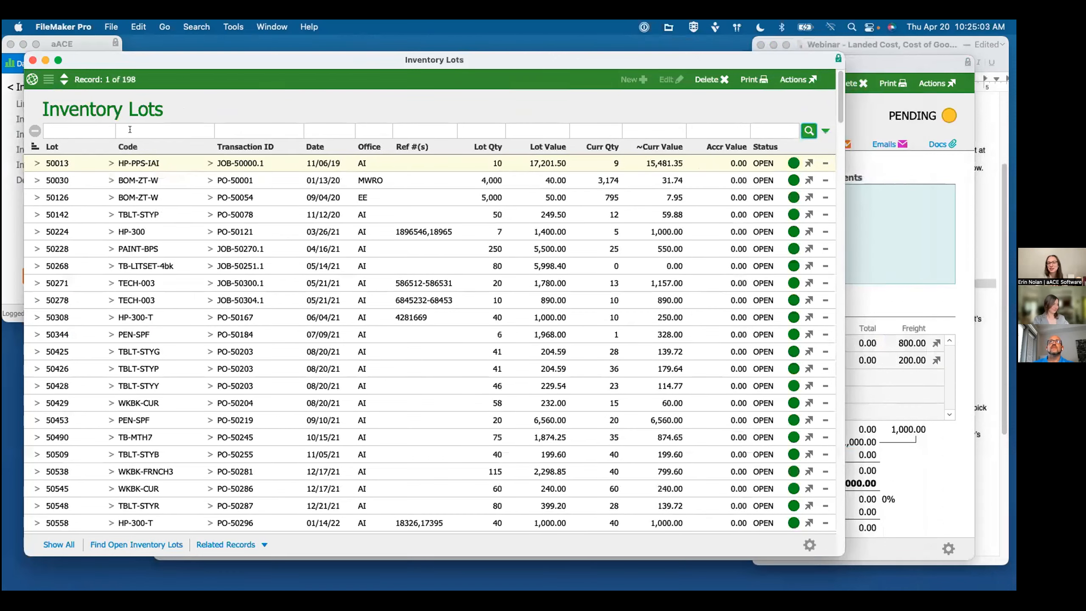
Step: Find the inventory lot for code 042023 and view its ordered and purchased unit costs
{"action": "left_click", "coordinate": [129, 129]}
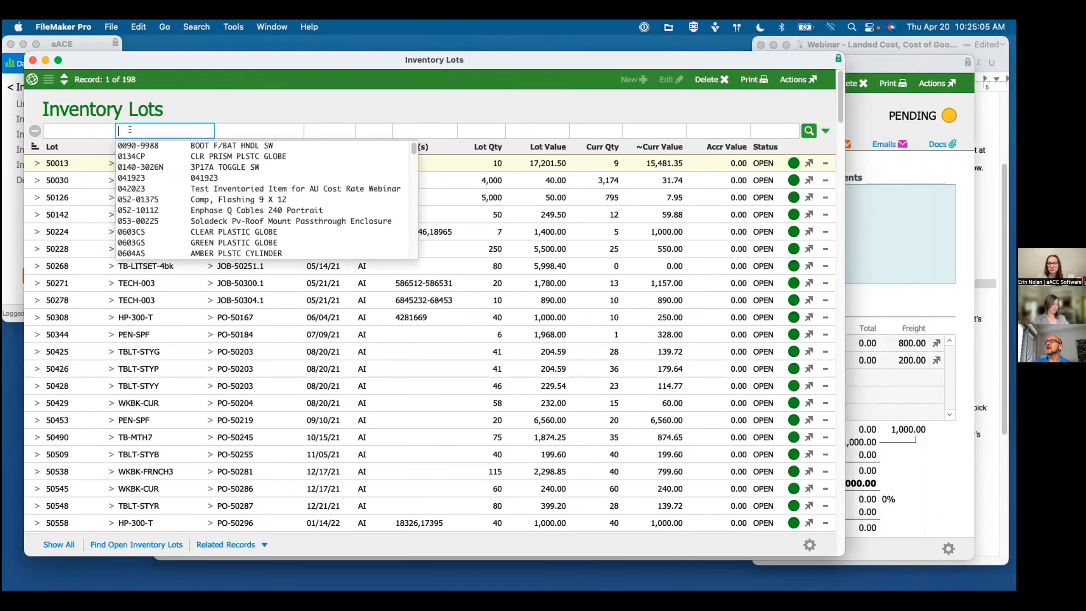
{"action": "type", "text": "042023"}
{"action": "key", "text": "Return"}
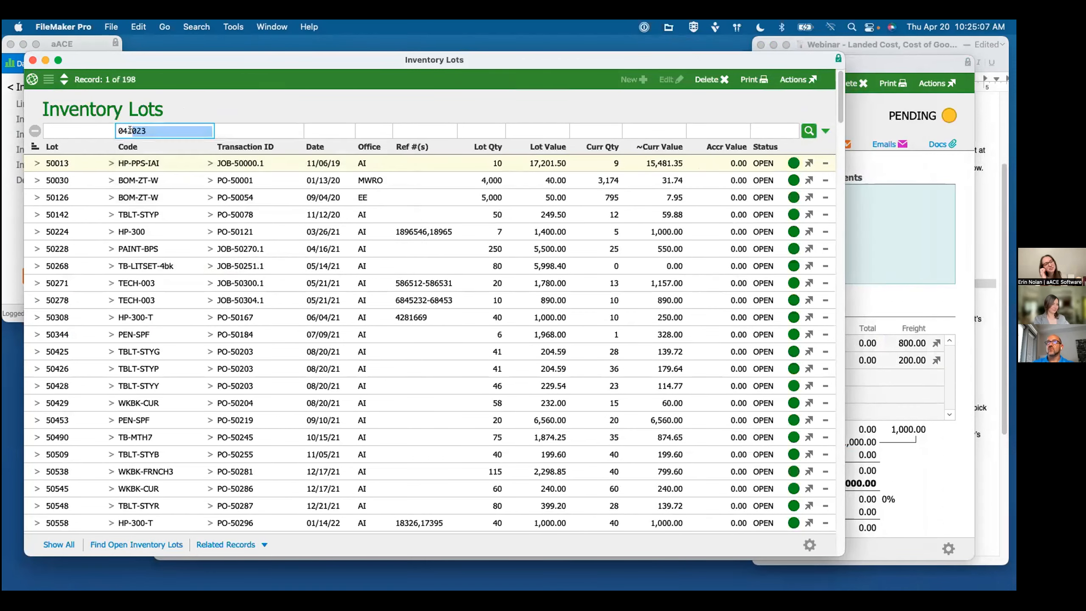
{"action": "left_click", "coordinate": [35, 163]}
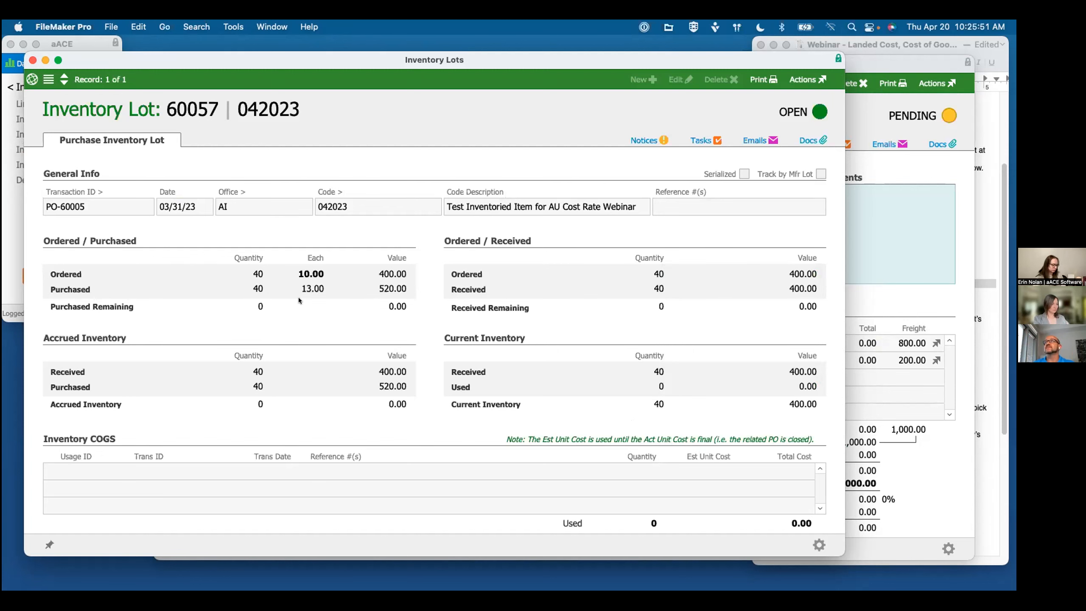
{"action": "left_click_drag", "start_coordinate": [337, 58], "coordinate": [321, 43]}
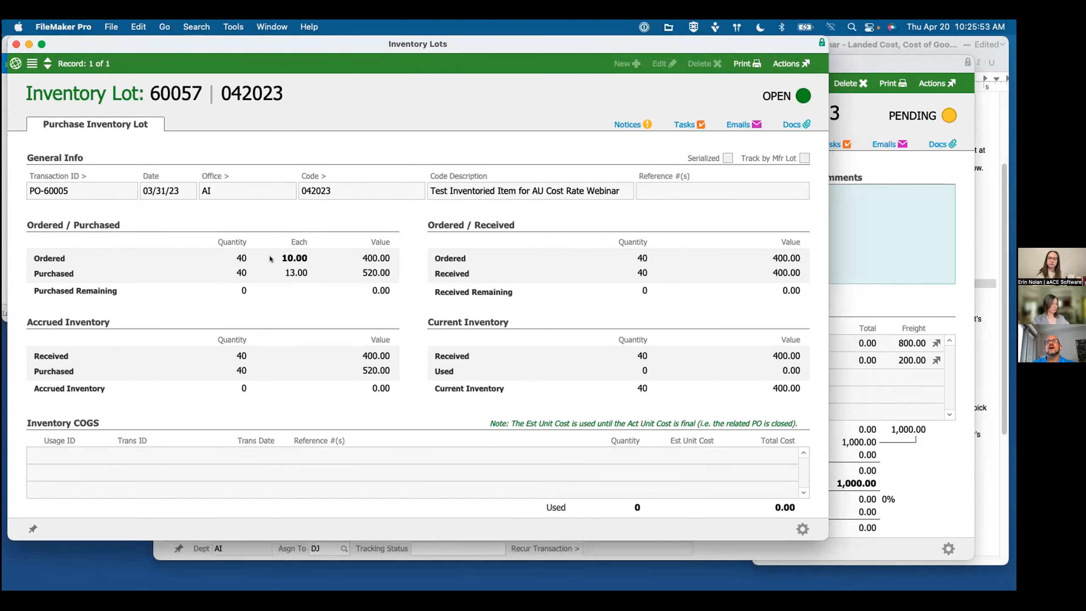
Step: Return to the pending International Freight purchase and change its status to open
{"action": "left_click", "coordinate": [875, 170]}
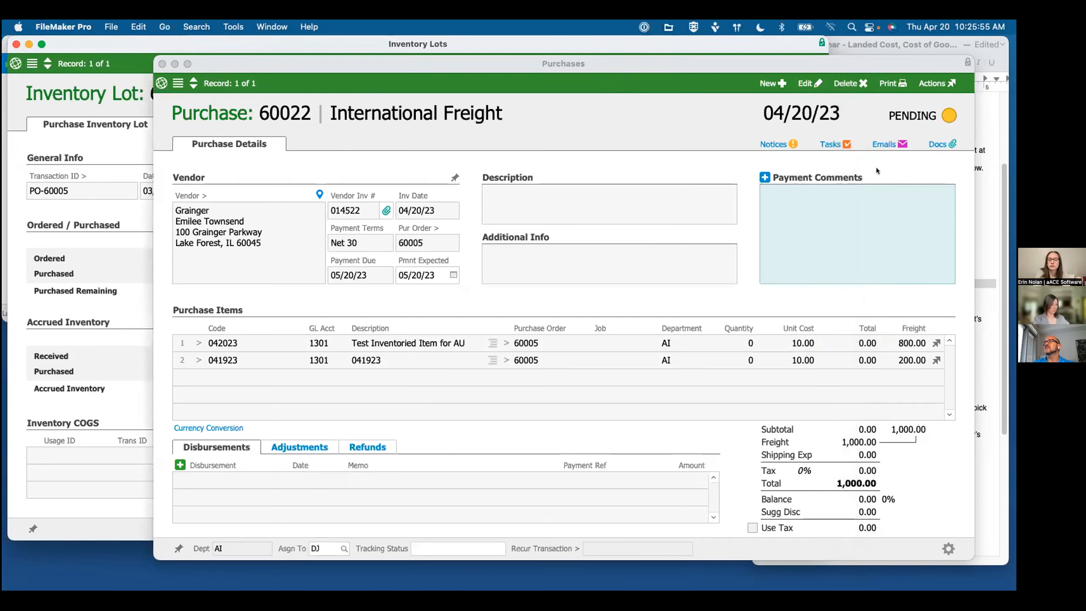
{"action": "left_click", "coordinate": [936, 84]}
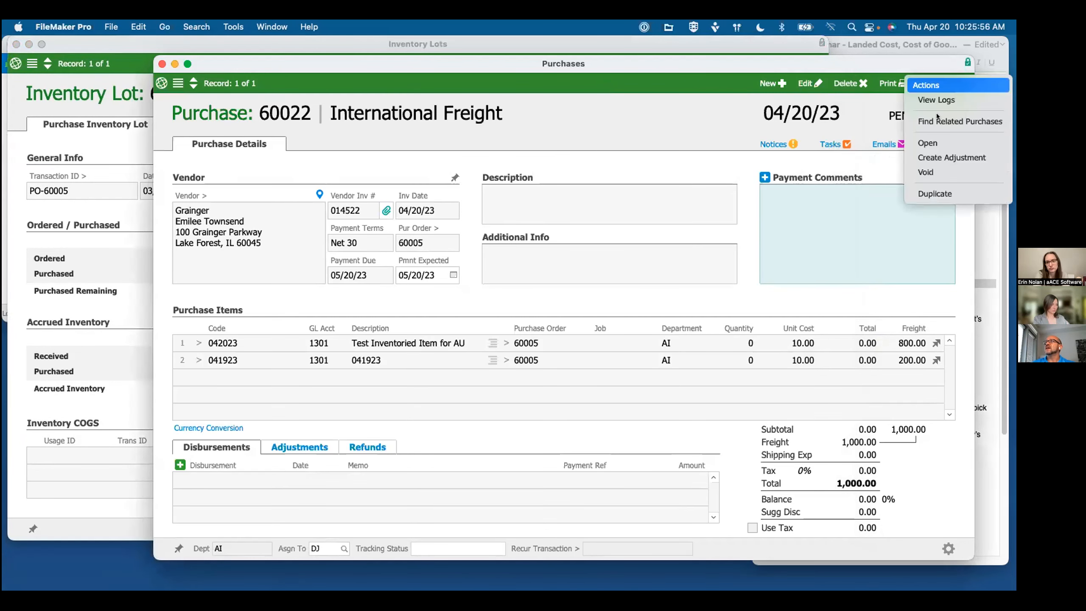
{"action": "left_click", "coordinate": [926, 142]}
{"action": "left_click", "coordinate": [649, 257]}
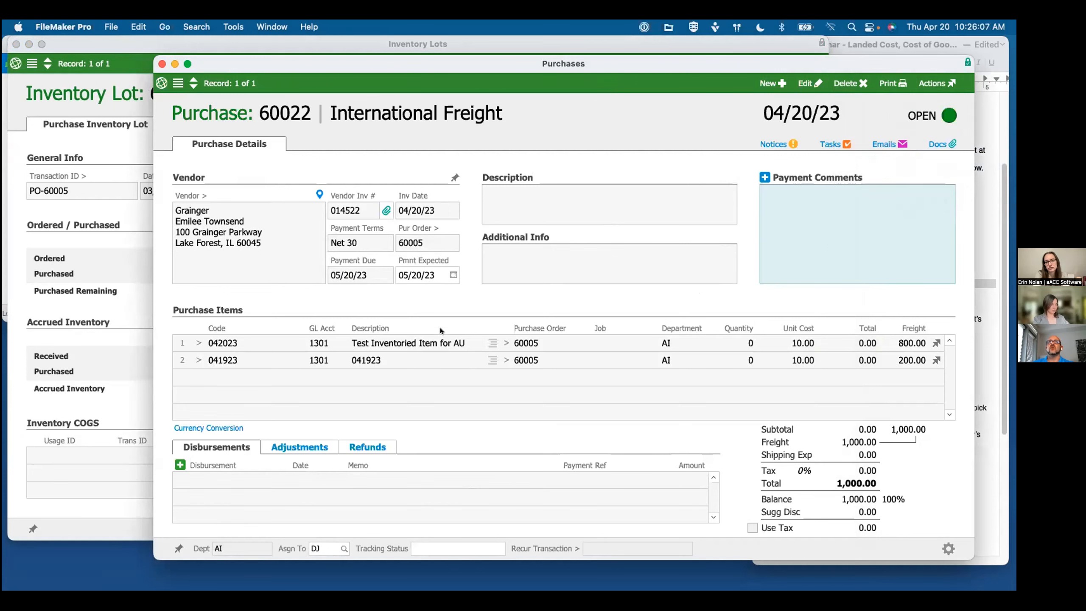
Step: Examine the purchased unit cost in the 042023 inventory lot, and check the freight allocation notes in TextEdit
{"action": "left_click", "coordinate": [120, 152]}
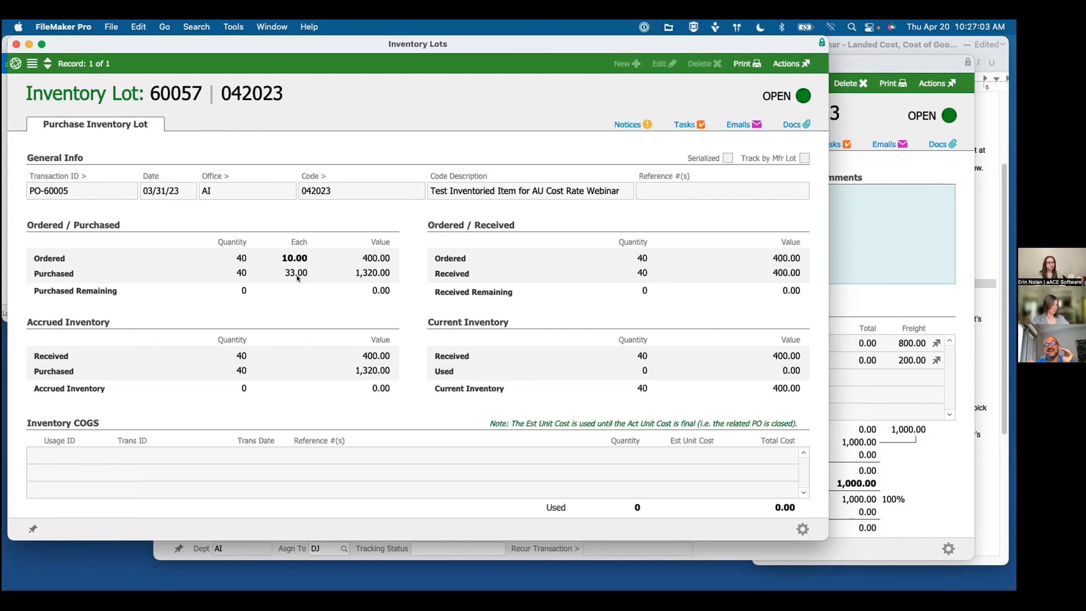
{"action": "left_click", "coordinate": [977, 371]}
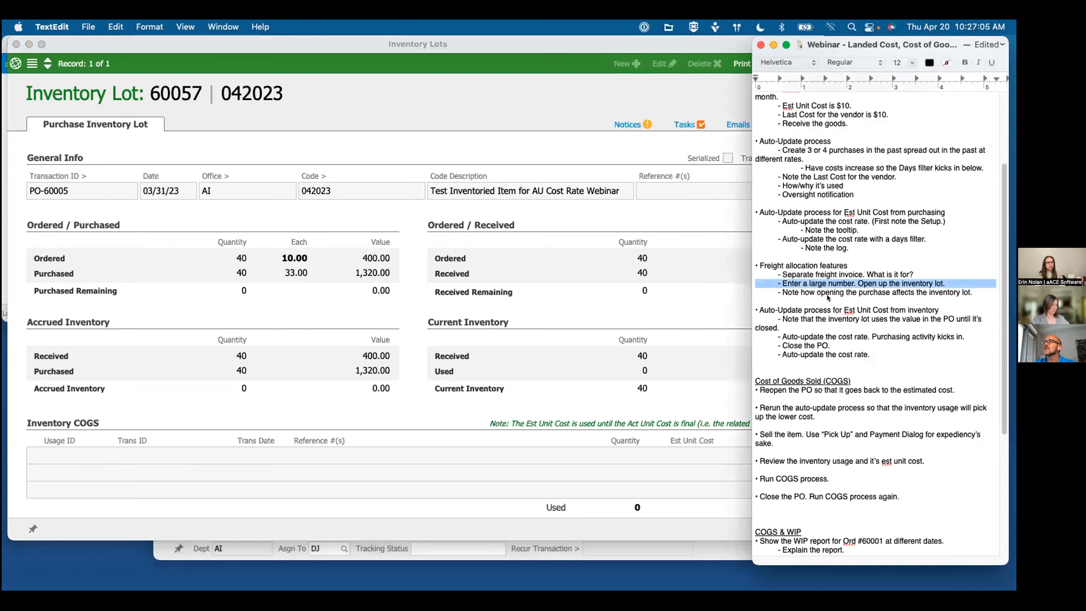
{"action": "left_click", "coordinate": [841, 292]}
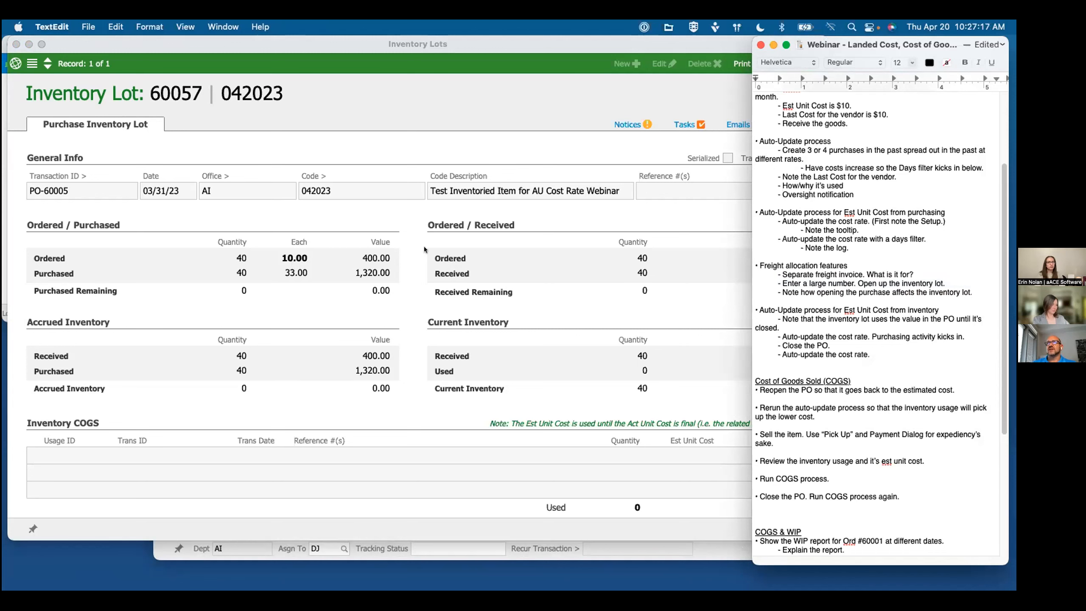
Step: Open the related Grainger purchase order from the 042023 inventory lot in aACE and close that order
{"action": "left_click", "coordinate": [176, 188]}
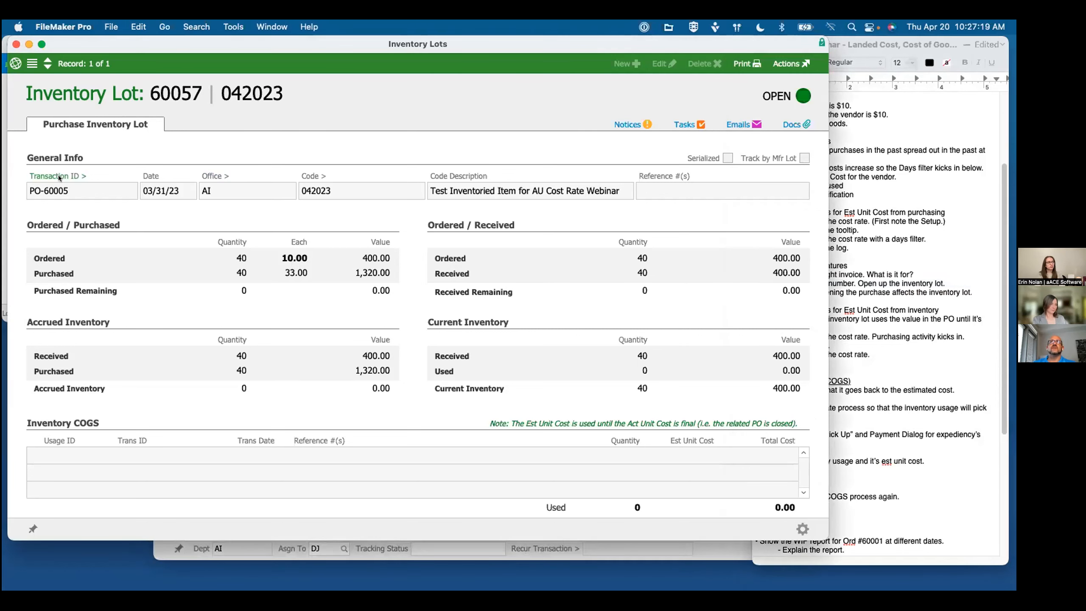
{"action": "left_click", "coordinate": [621, 244]}
{"action": "left_click_drag", "start_coordinate": [727, 42], "coordinate": [826, 43]}
{"action": "left_click", "coordinate": [940, 67]}
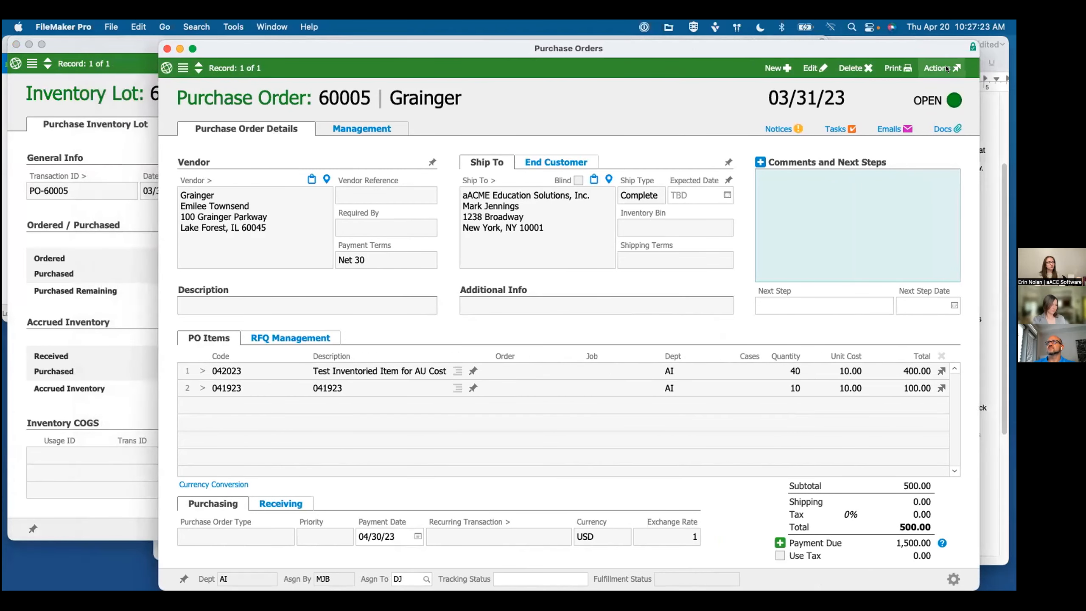
{"action": "left_click", "coordinate": [905, 121]}
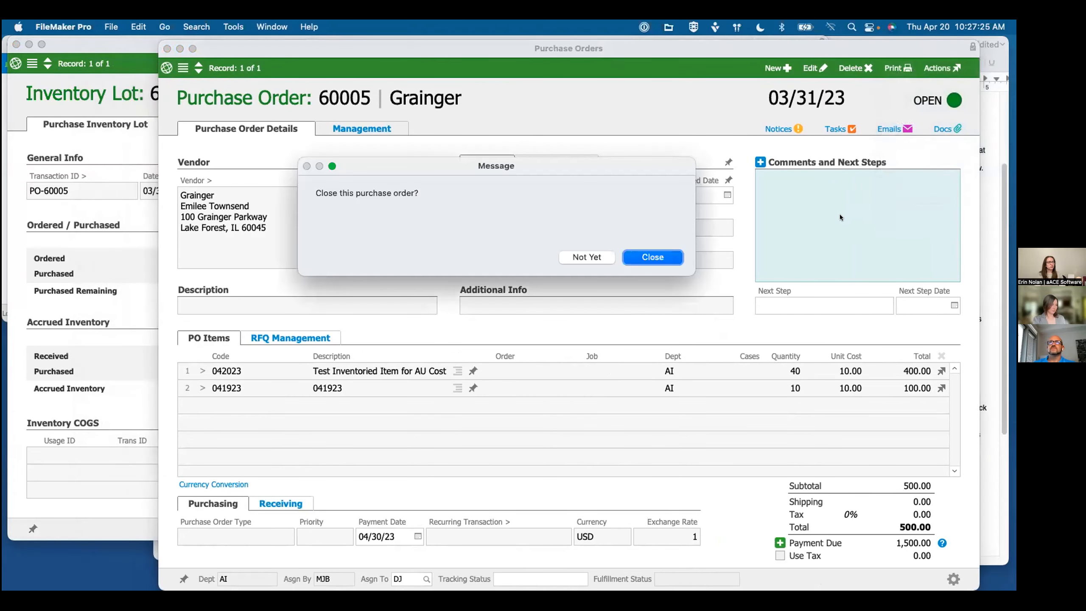
{"action": "left_click", "coordinate": [653, 257]}
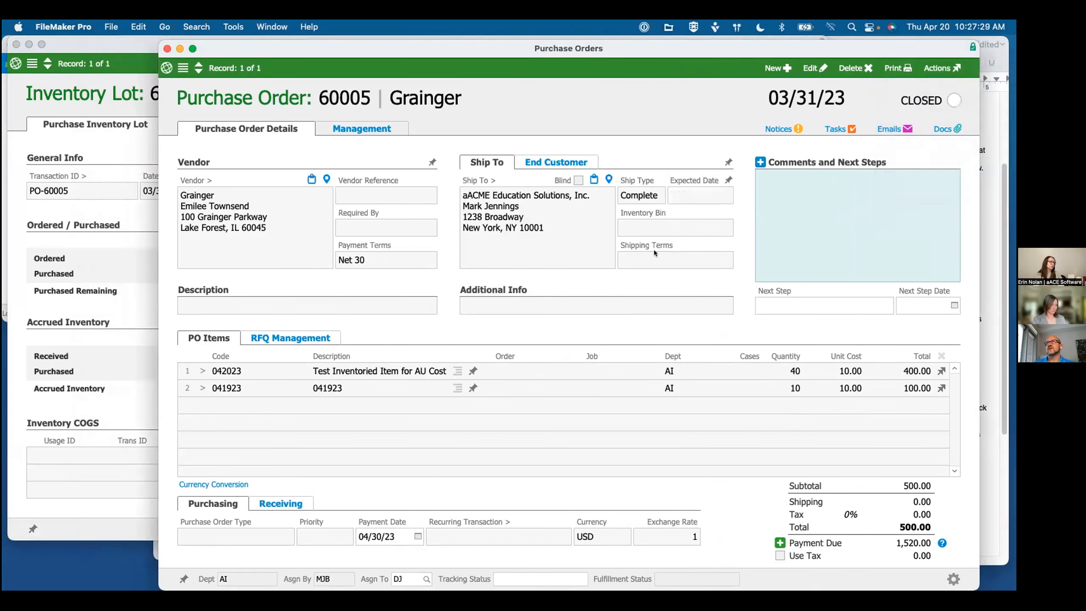
Step: Open line item code 042023, review its auto-update preferences, and run the Estimated Unit Cost auto-update
{"action": "left_click", "coordinate": [137, 150]}
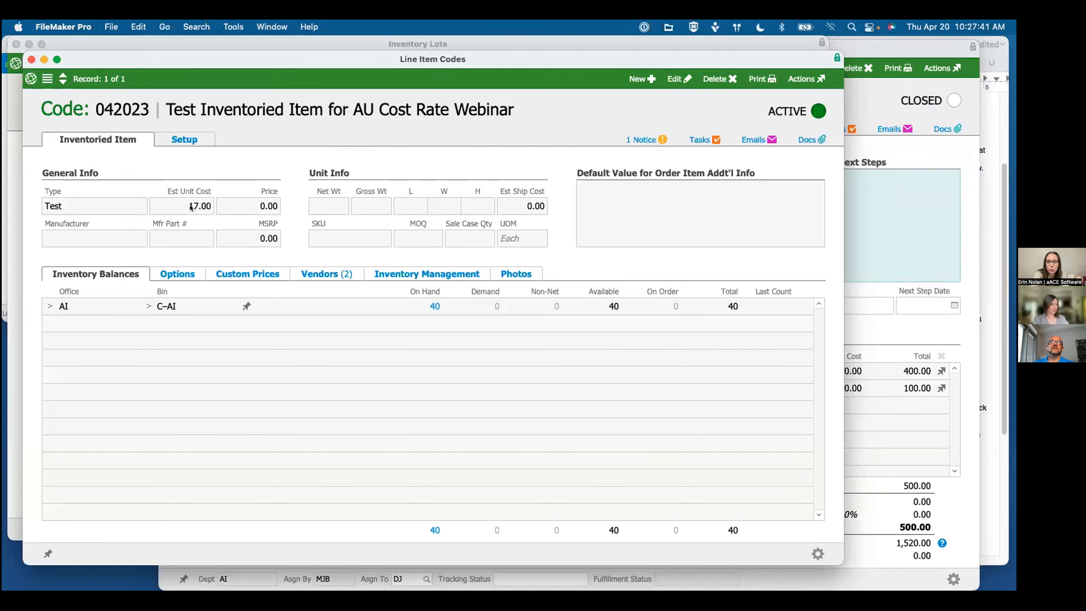
{"action": "left_click", "coordinate": [184, 139]}
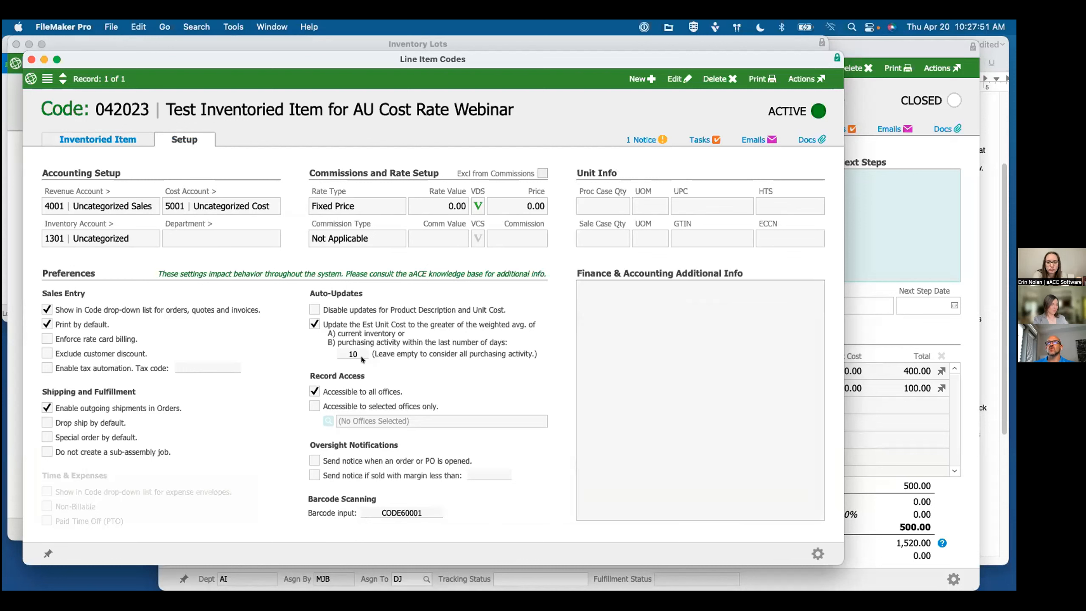
{"action": "left_click", "coordinate": [818, 554]}
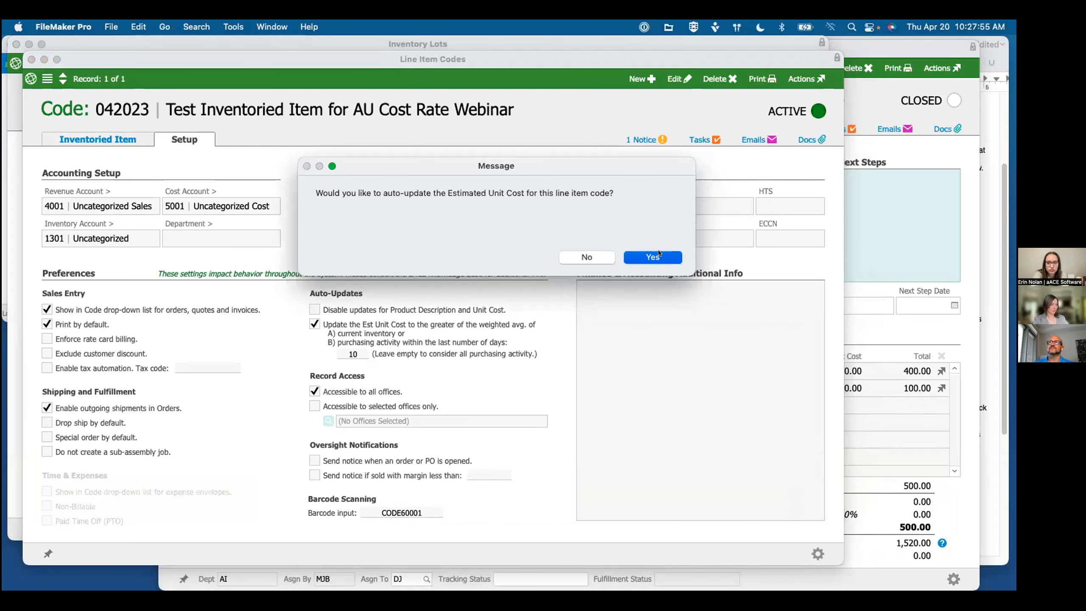
{"action": "left_click", "coordinate": [658, 253]}
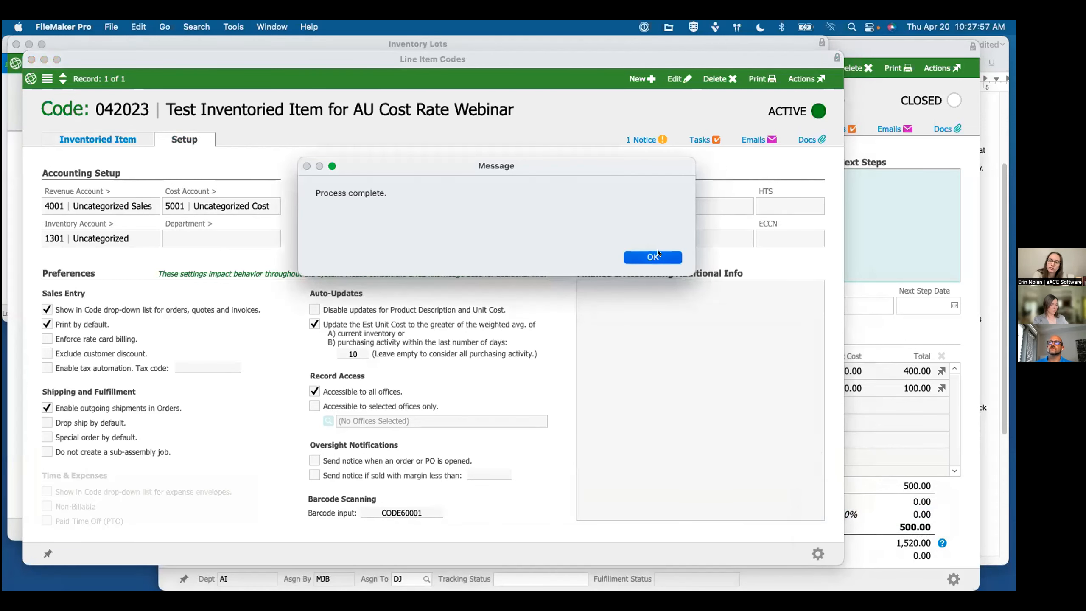
{"action": "left_click", "coordinate": [653, 256]}
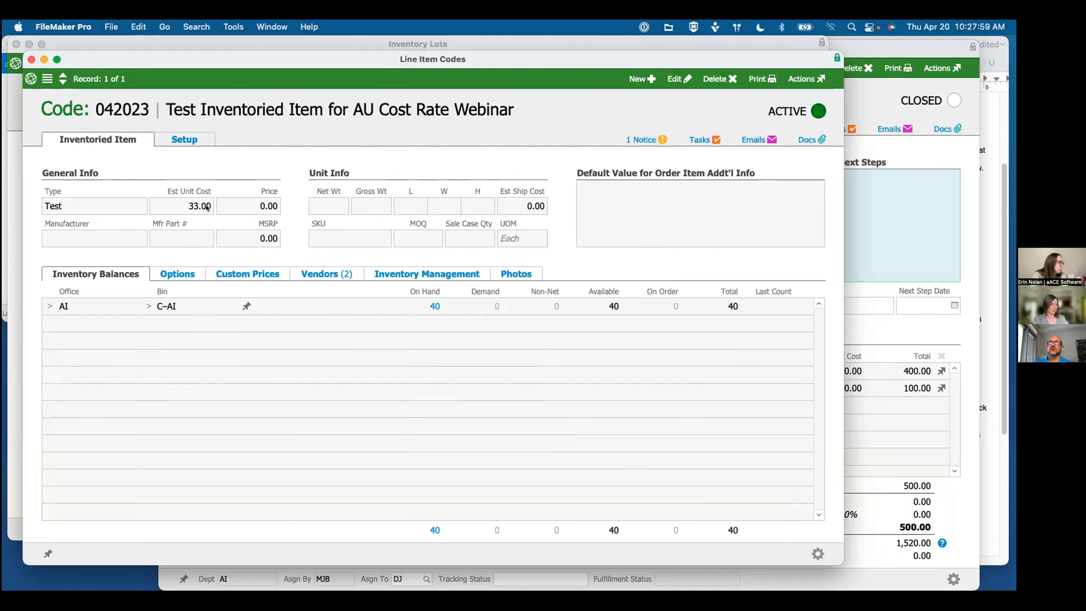
{"action": "mouse_move", "coordinate": [207, 208]}
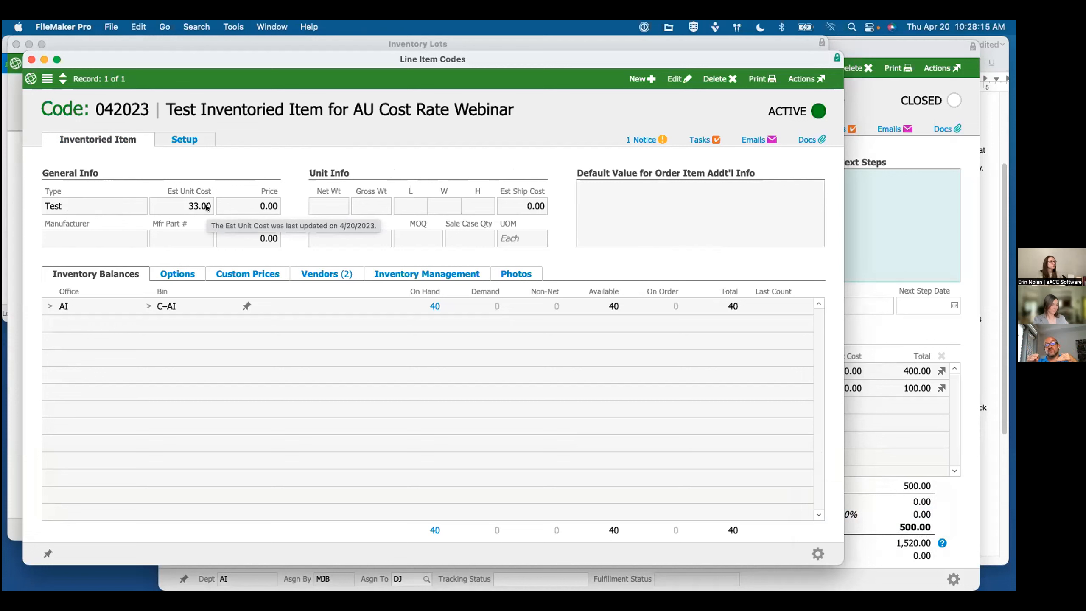
Step: Check the notes on inventory-based auto-updates, and view the log of line item code 042023 for its unit cost changes
{"action": "left_click", "coordinate": [982, 358]}
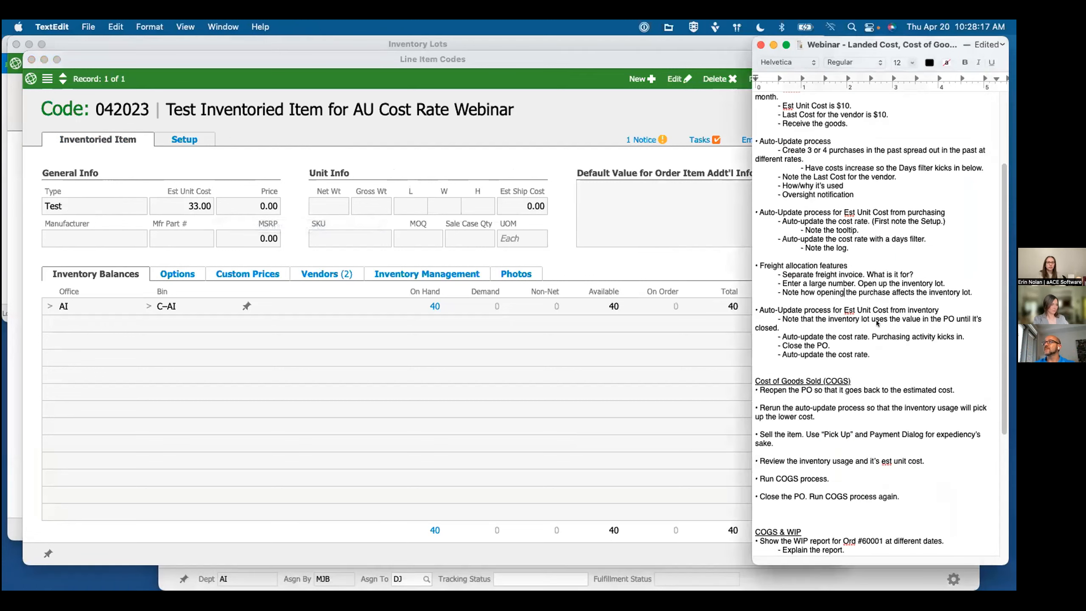
{"action": "triple_click", "coordinate": [798, 322]}
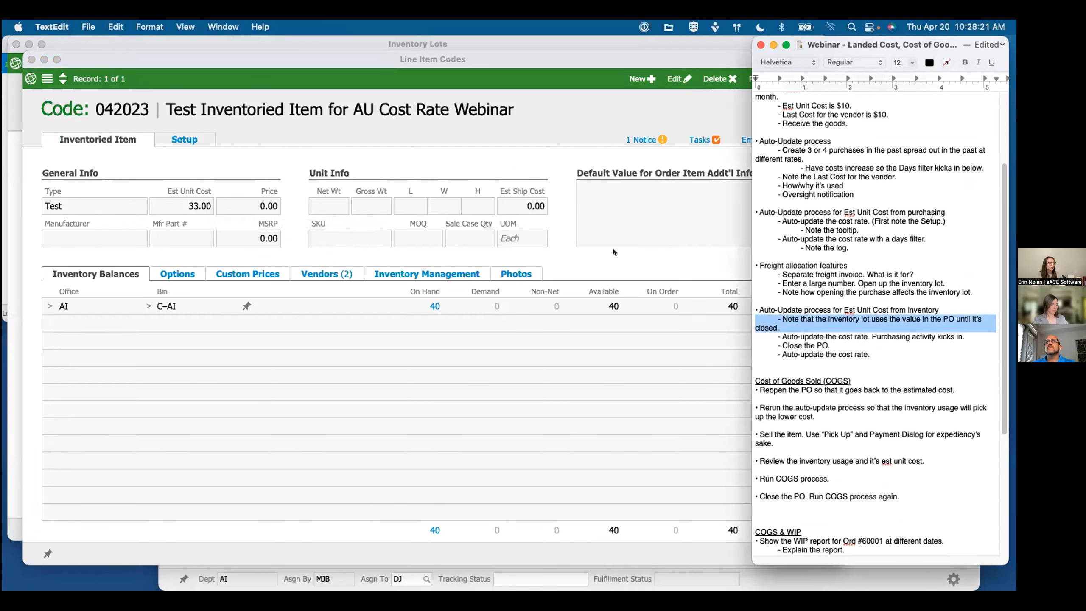
{"action": "left_click", "coordinate": [748, 111]}
{"action": "left_click", "coordinate": [806, 79]}
{"action": "left_click", "coordinate": [766, 107]}
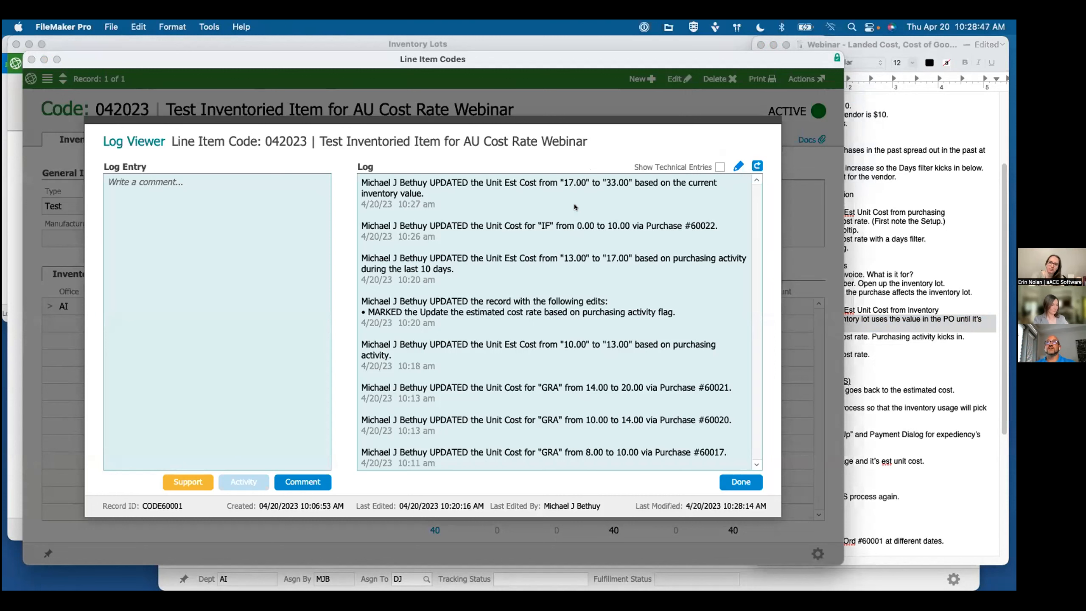
{"action": "left_click", "coordinate": [740, 481]}
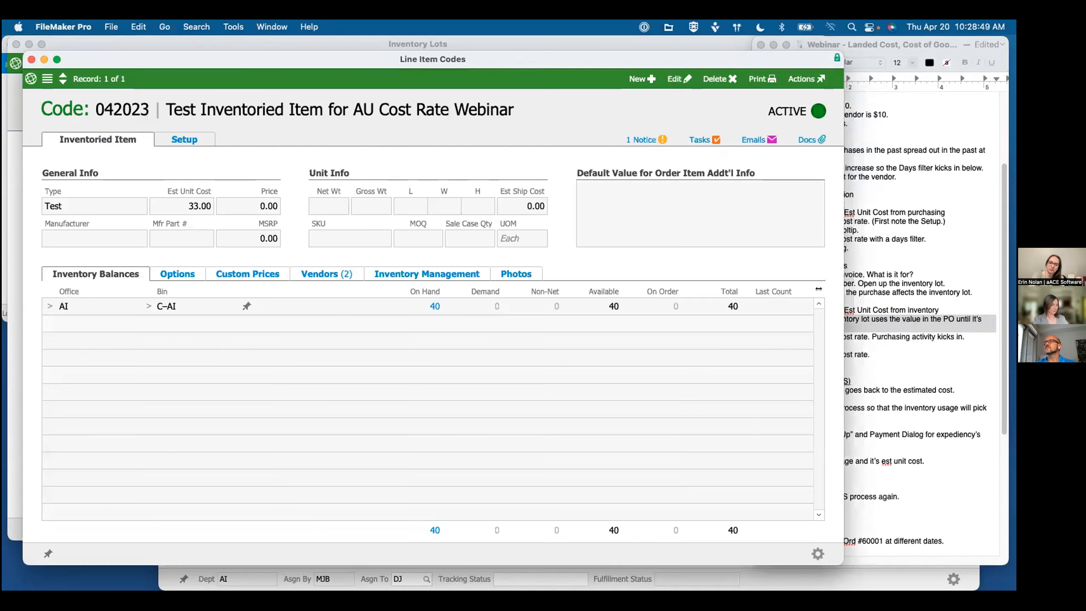
Step: Check the remaining auto-update notes, and examine the ordered and purchased unit costs of the 042023 inventory lot
{"action": "left_click", "coordinate": [871, 333]}
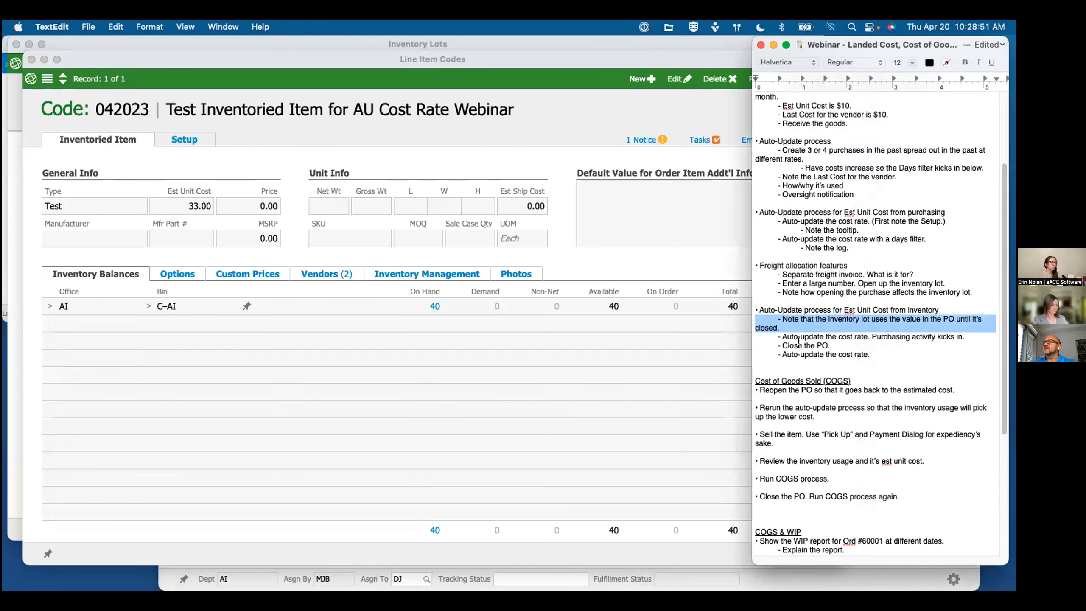
{"action": "left_click", "coordinate": [817, 345]}
{"action": "left_click", "coordinate": [818, 354]}
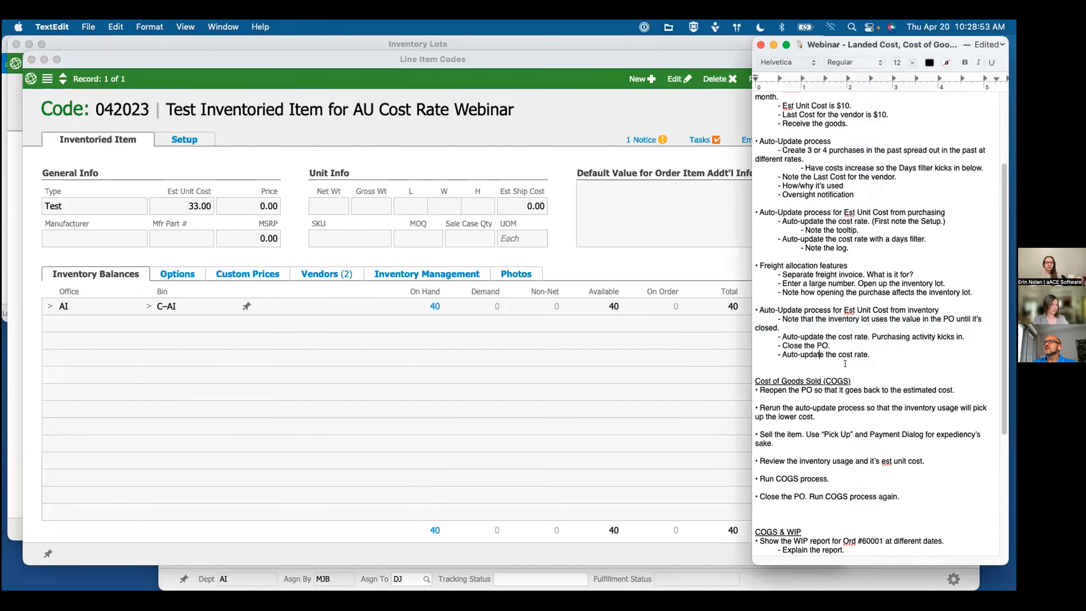
{"action": "left_click", "coordinate": [415, 136]}
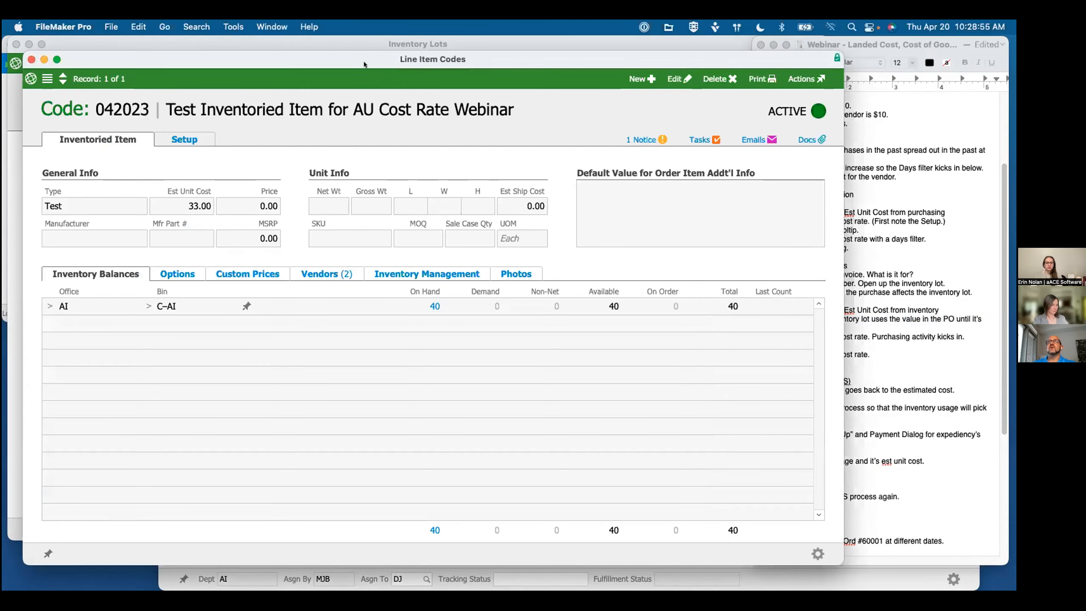
{"action": "left_click", "coordinate": [896, 371]}
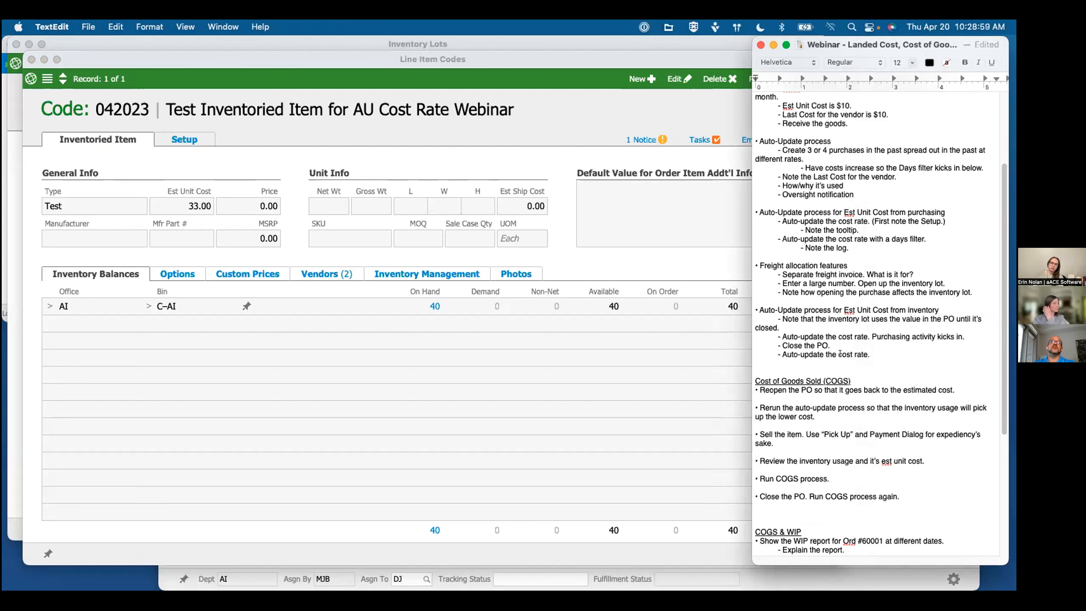
{"action": "left_click", "coordinate": [325, 42]}
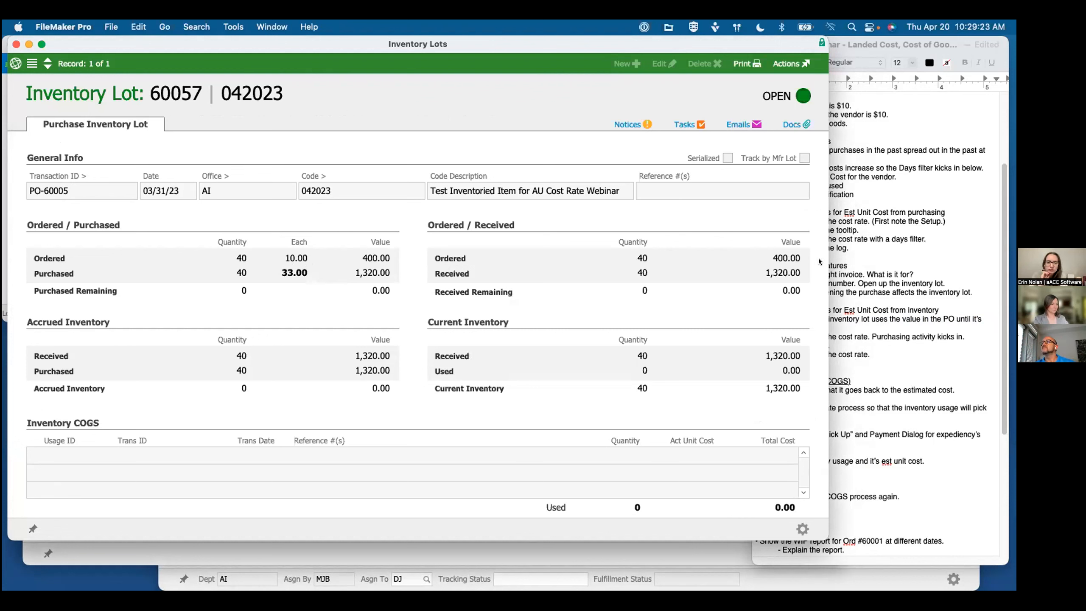
Step: Read the Cost of Goods Sold section of the webinar notes in TextEdit
{"action": "left_click", "coordinate": [837, 348]}
{"action": "scroll", "coordinate": [861, 377], "scroll_direction": "down", "scroll_amount": 3}
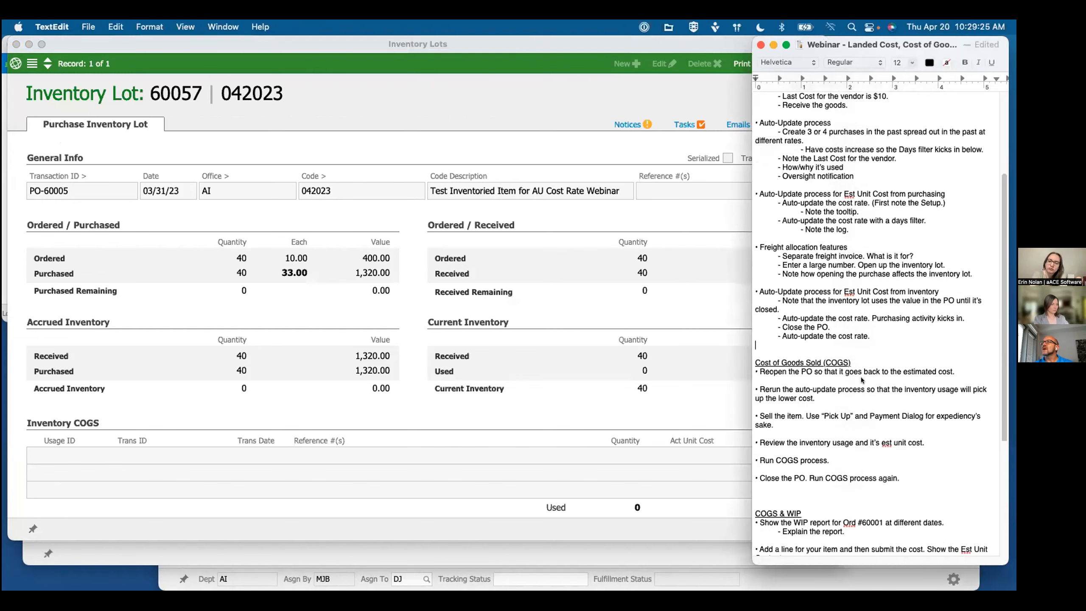
{"action": "left_click", "coordinate": [848, 339]}
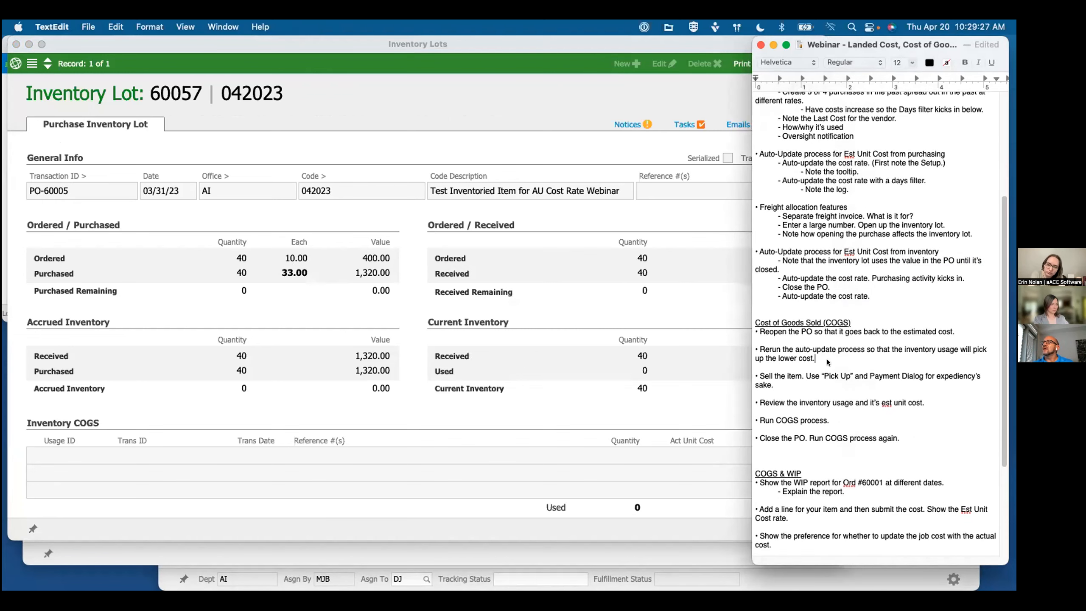
{"action": "scroll", "coordinate": [828, 361], "scroll_direction": "down", "scroll_amount": 3}
{"action": "left_click", "coordinate": [811, 330]}
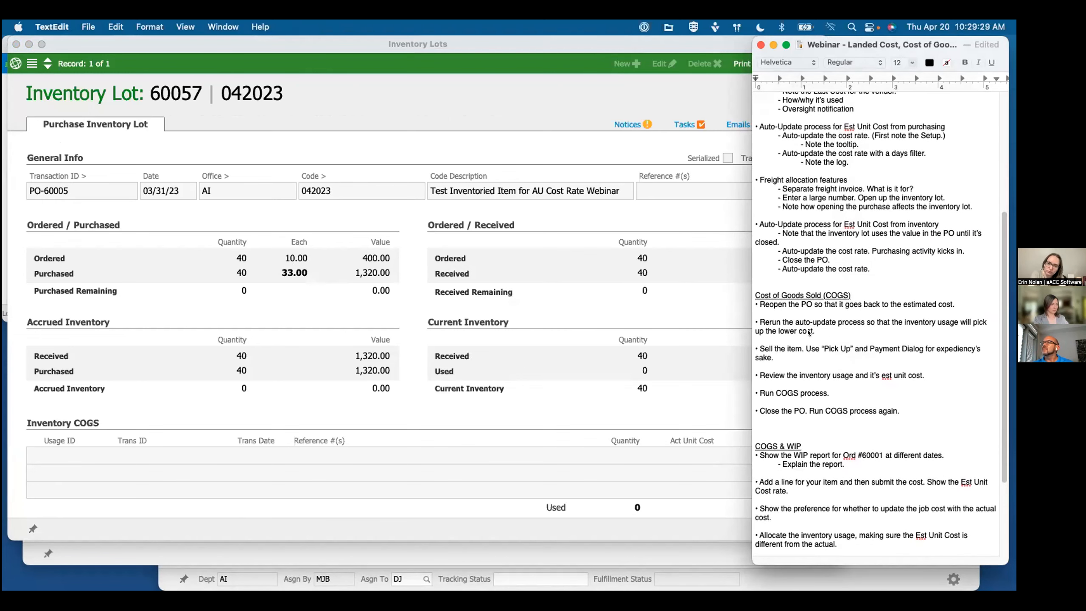
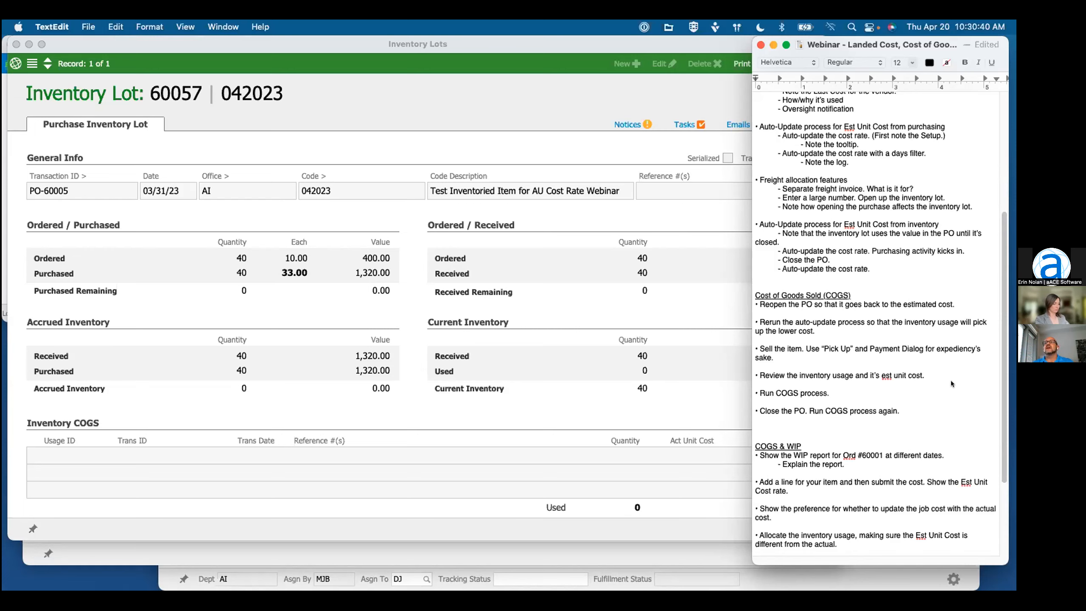
Step: Open the Grainger purchase order linked to the 042023 inventory lot and reopen it
{"action": "left_click", "coordinate": [617, 545]}
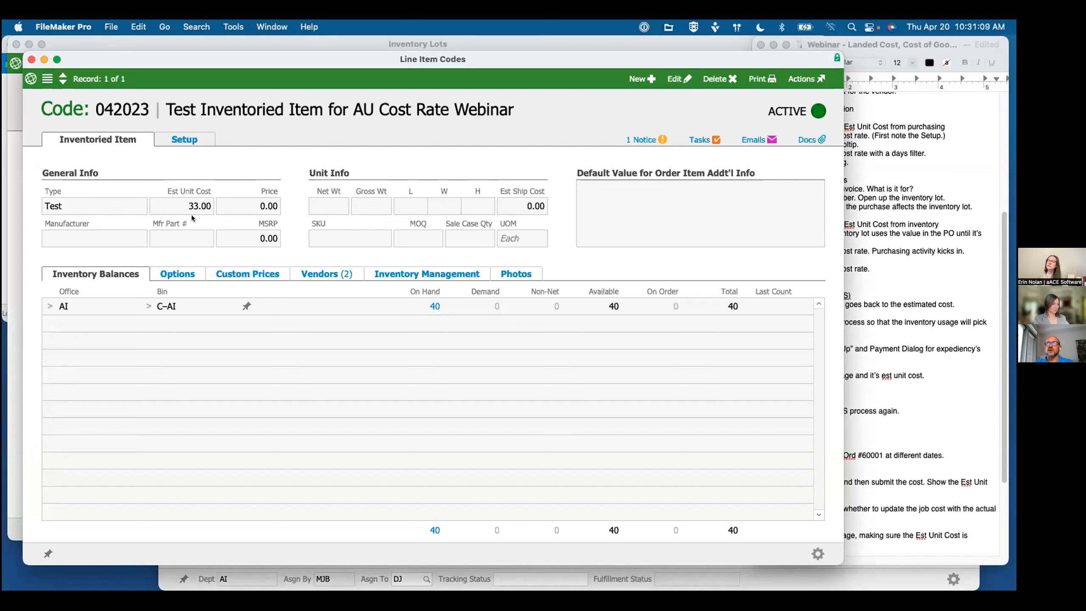
{"action": "left_click", "coordinate": [867, 316]}
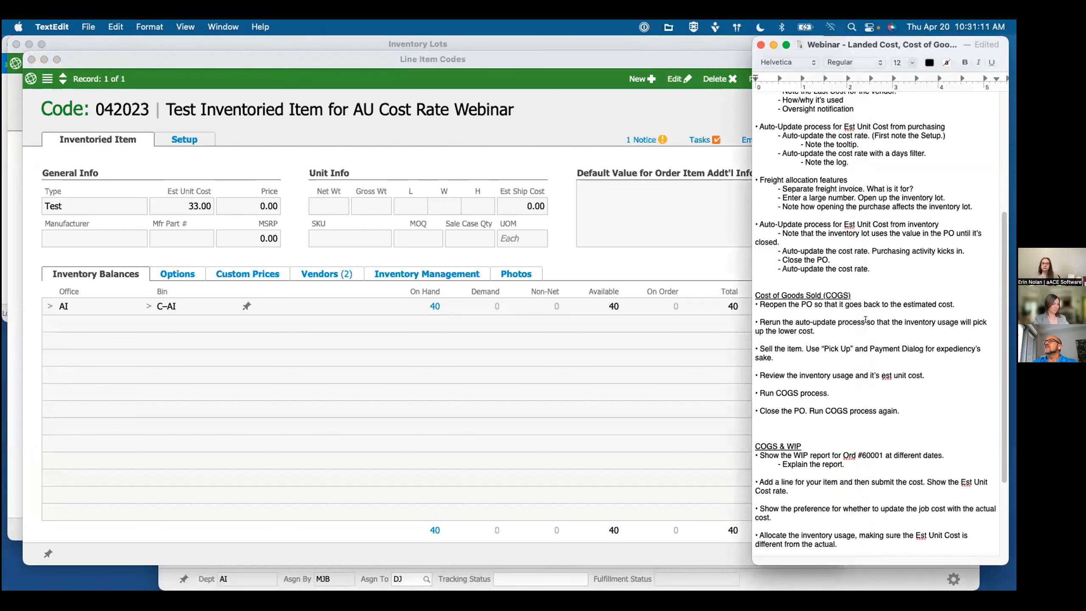
{"action": "left_click", "coordinate": [310, 150]}
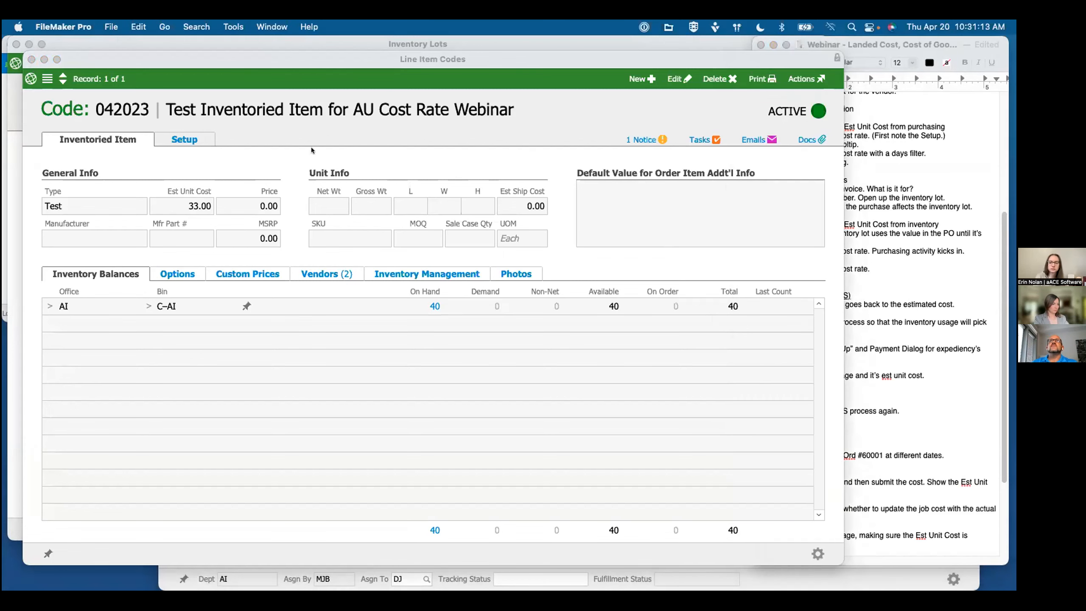
{"action": "left_click", "coordinate": [319, 42]}
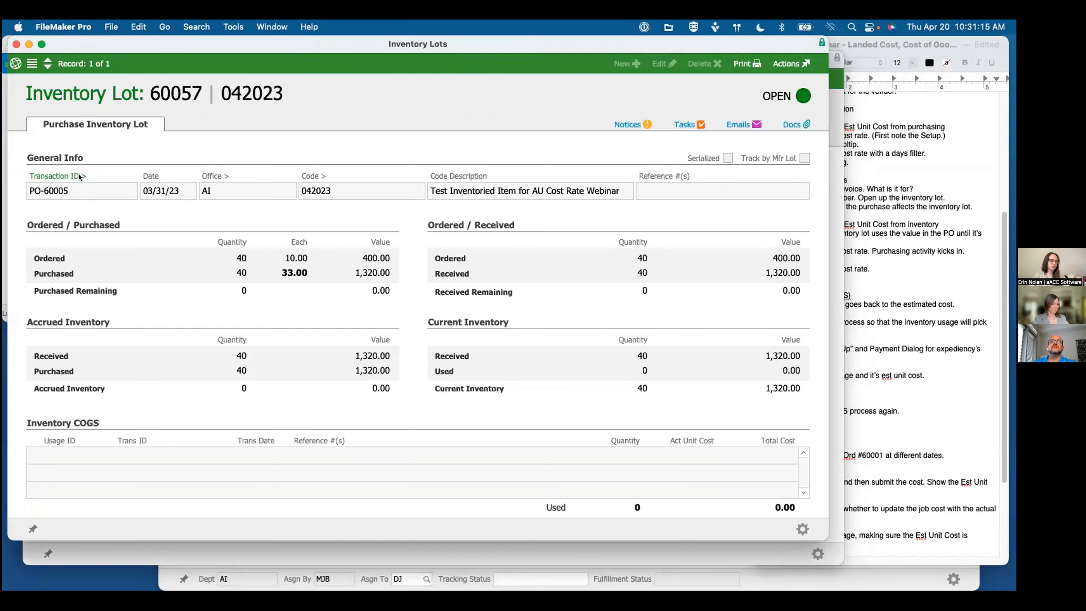
{"action": "left_click", "coordinate": [80, 176]}
{"action": "left_click", "coordinate": [937, 68]}
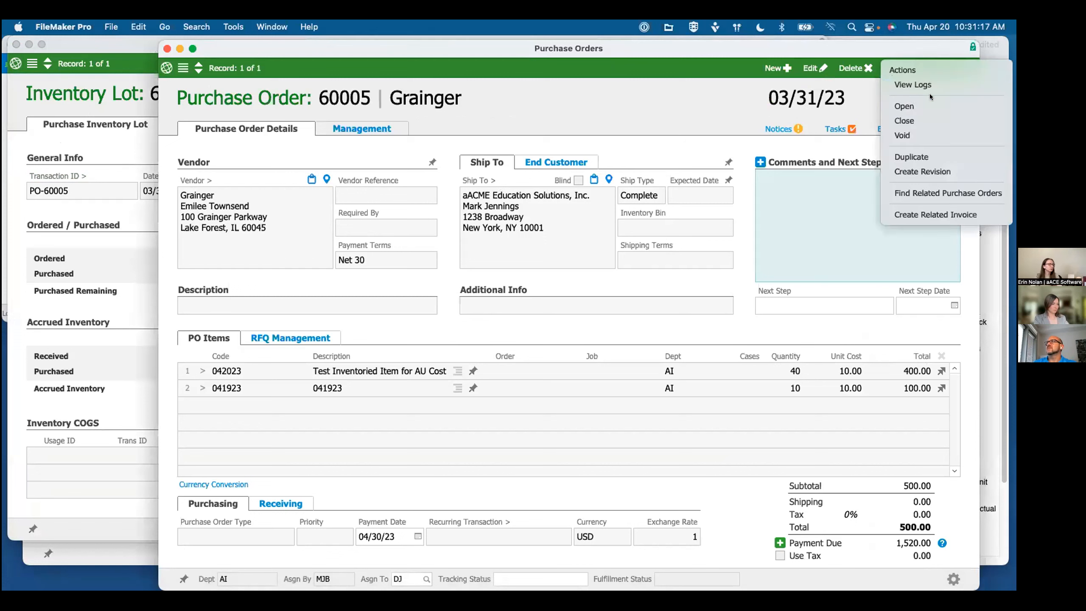
{"action": "left_click", "coordinate": [906, 106]}
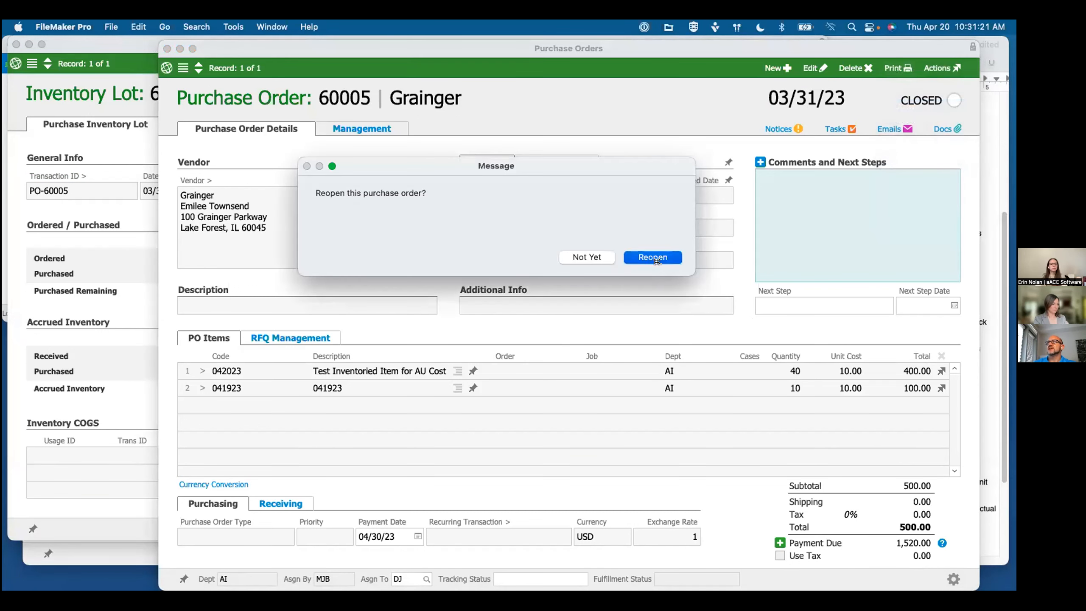
{"action": "left_click", "coordinate": [653, 258]}
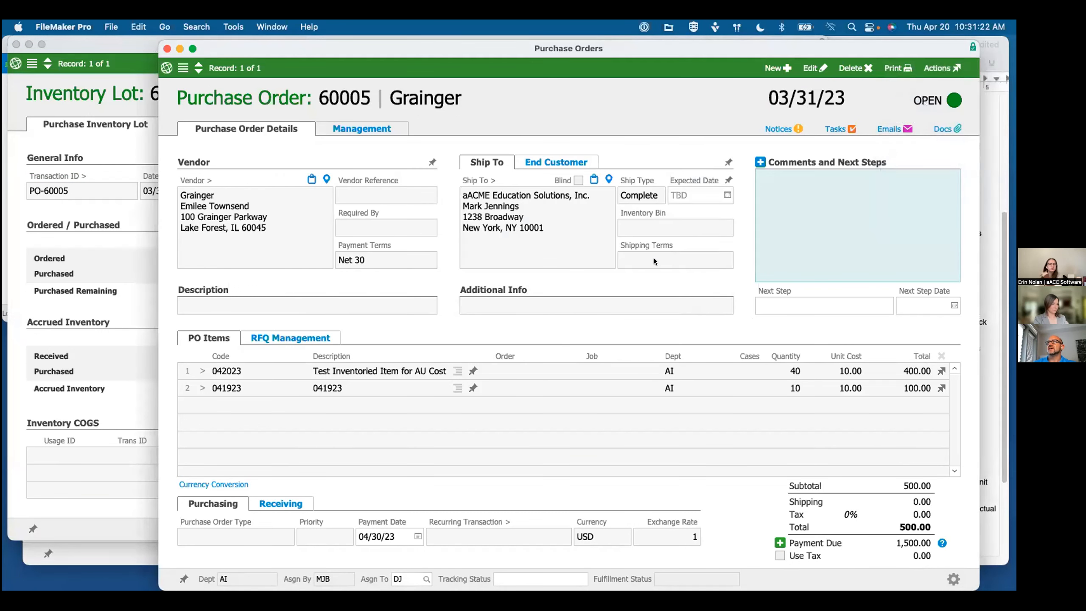
{"action": "left_click", "coordinate": [165, 47]}
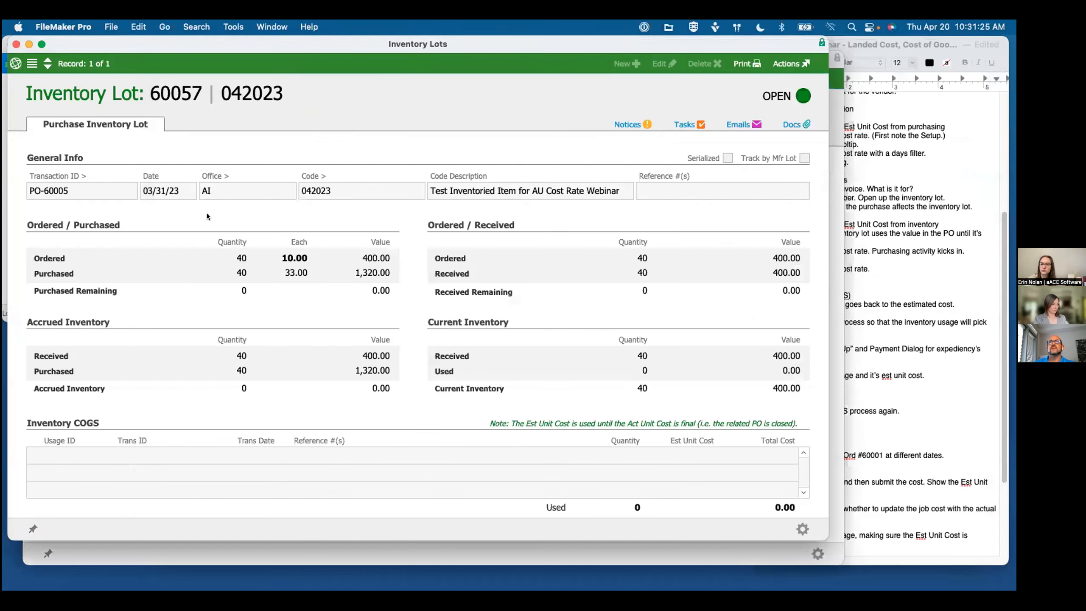
Step: Open line item code 042023 from its inventory lot and rerun the Estimated Unit Cost auto-update
{"action": "left_click", "coordinate": [902, 341]}
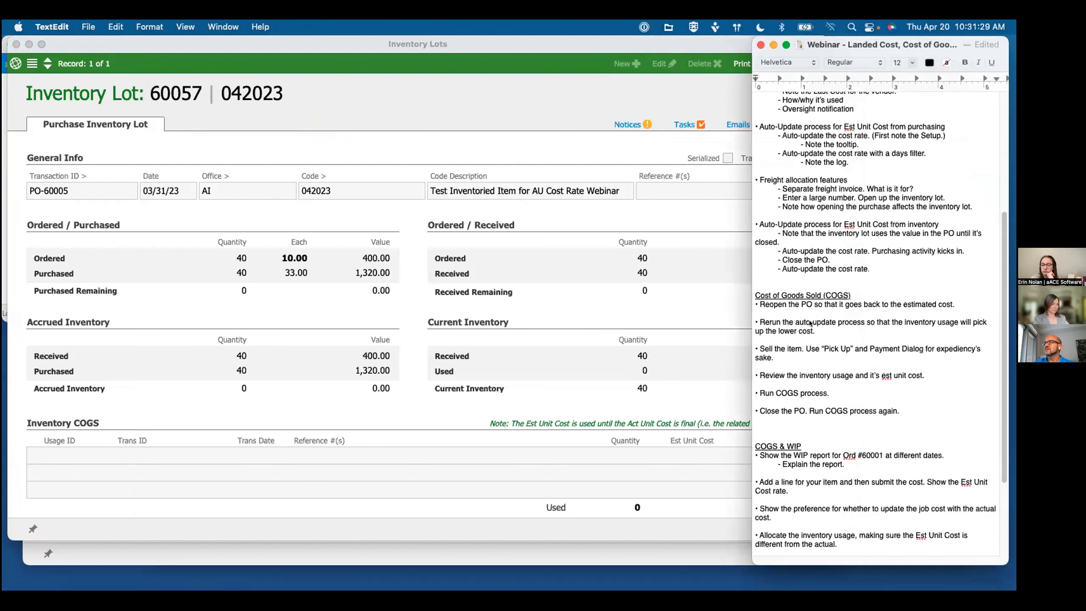
{"action": "left_click", "coordinate": [171, 188]}
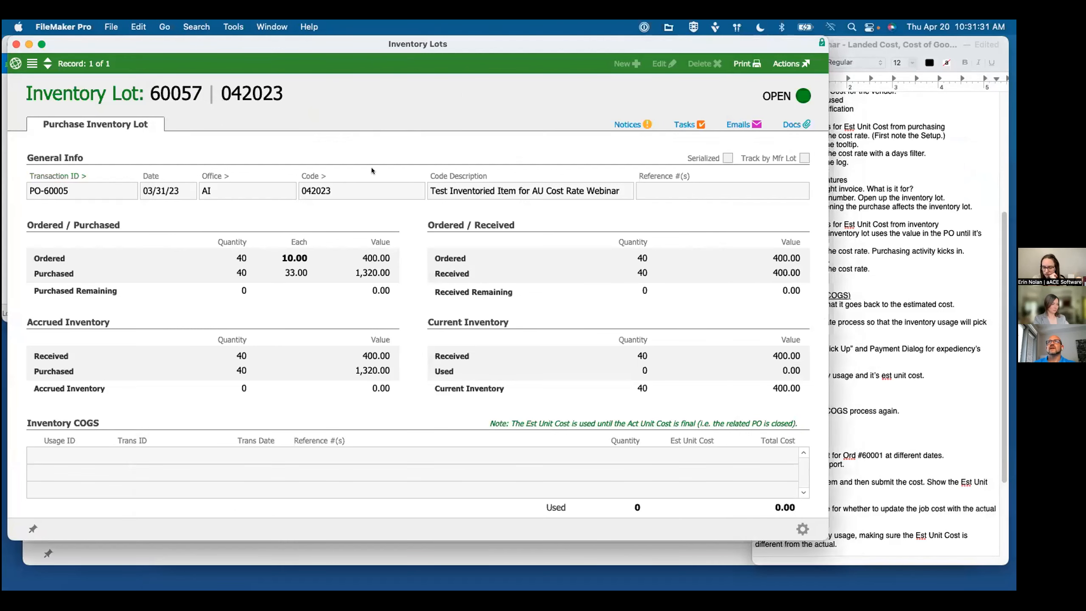
{"action": "left_click", "coordinate": [309, 176]}
{"action": "left_click", "coordinate": [812, 555]}
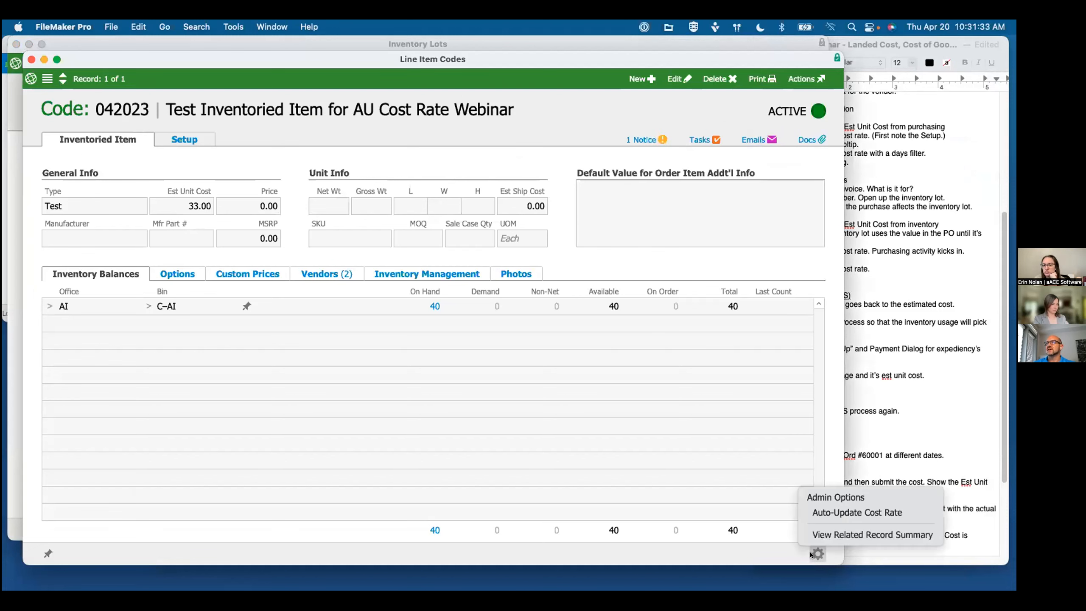
{"action": "left_click", "coordinate": [855, 513]}
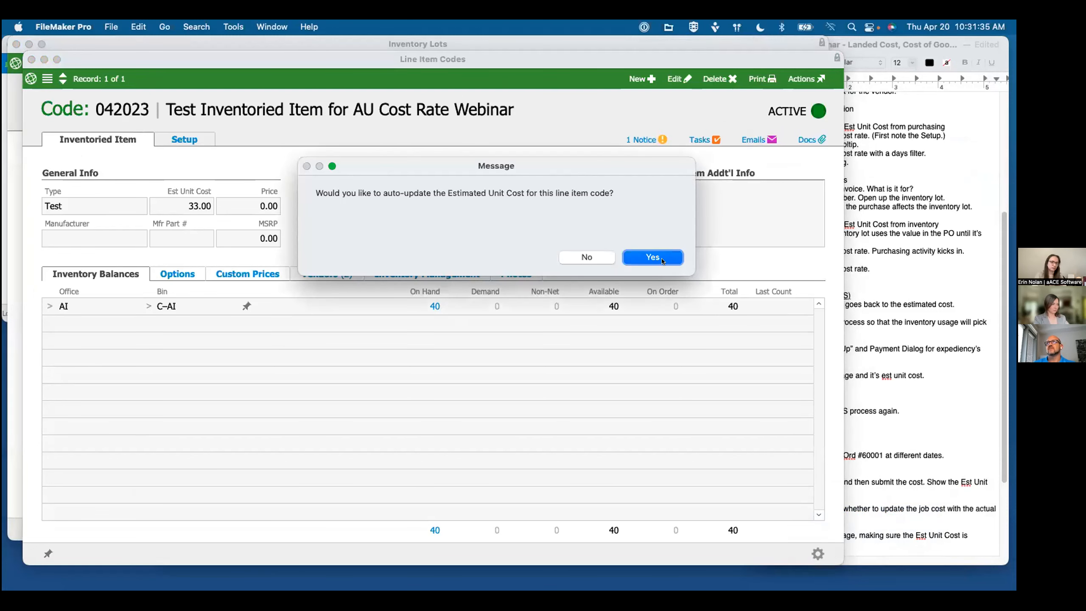
{"action": "left_click", "coordinate": [629, 257]}
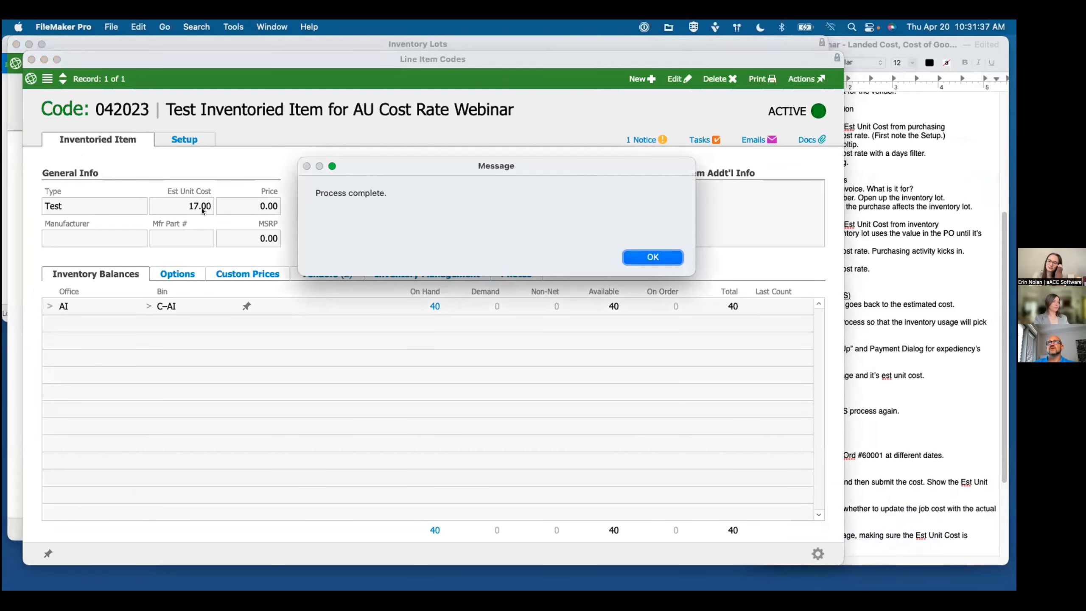
{"action": "left_click", "coordinate": [649, 254]}
Step: Mark the note about selling the item, and copy line item code 042023 from its record
{"action": "left_click", "coordinate": [939, 272]}
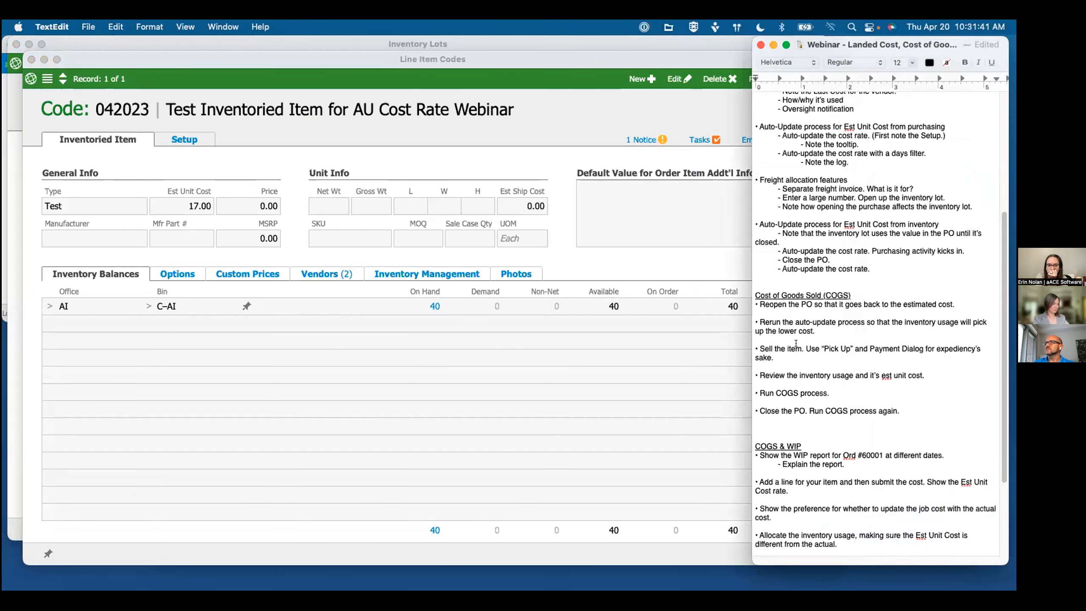
{"action": "triple_click", "coordinate": [796, 343]}
{"action": "left_click", "coordinate": [272, 109]}
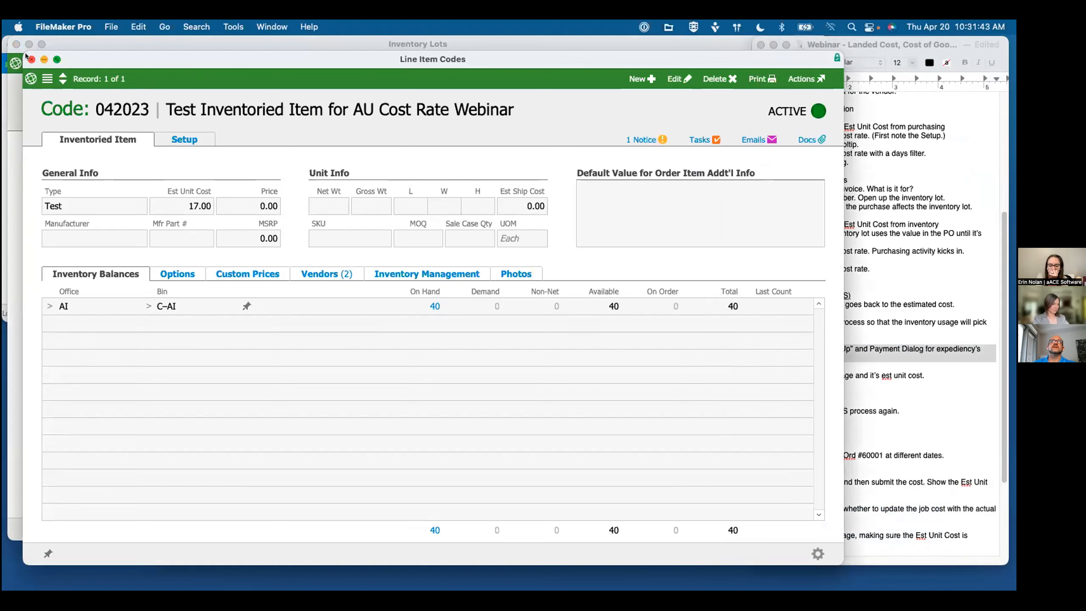
{"action": "double_click", "coordinate": [121, 112]}
{"action": "key", "text": "super+c"}
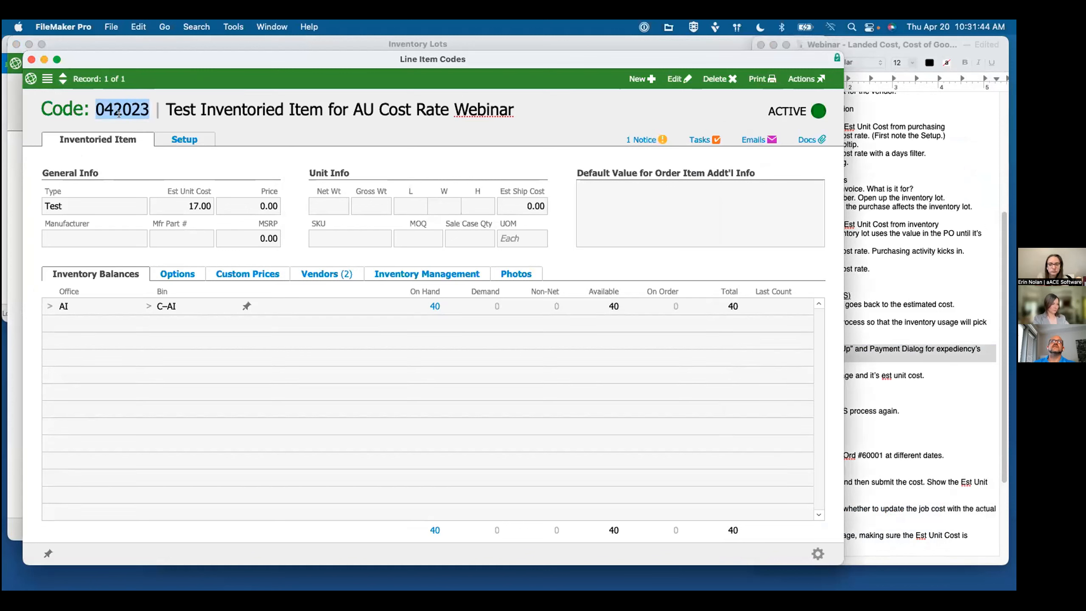
Step: Create a new sales order billed to AFG Construction Mgmt Inc with the ship type Pick Up
{"action": "left_click", "coordinate": [3, 159]}
{"action": "left_click", "coordinate": [17, 86]}
{"action": "left_click", "coordinate": [35, 136]}
{"action": "left_click", "coordinate": [29, 119]}
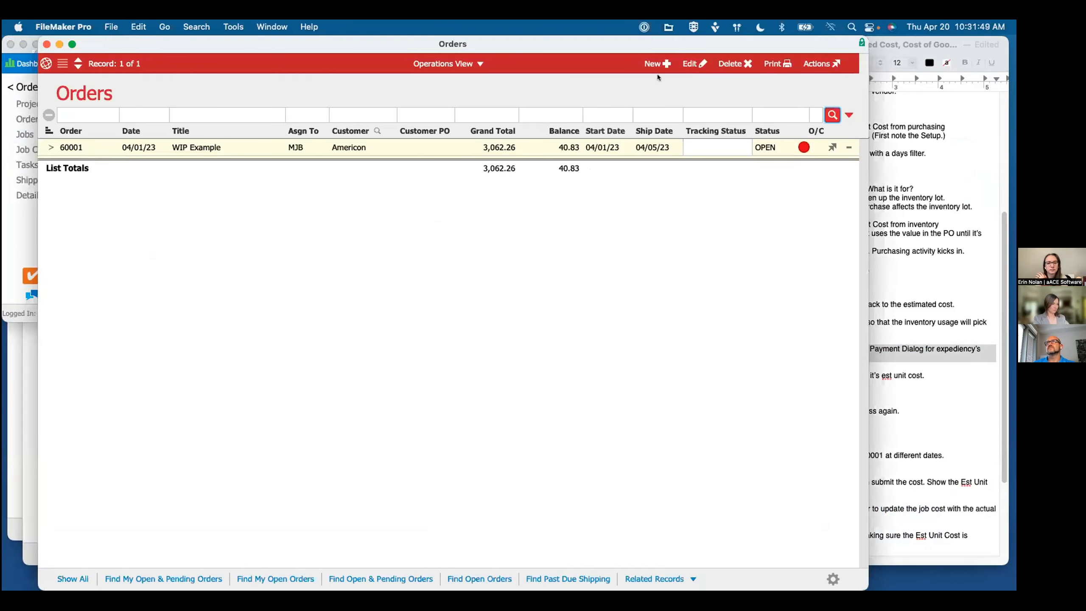
{"action": "left_click", "coordinate": [656, 67]}
{"action": "left_click", "coordinate": [524, 176]}
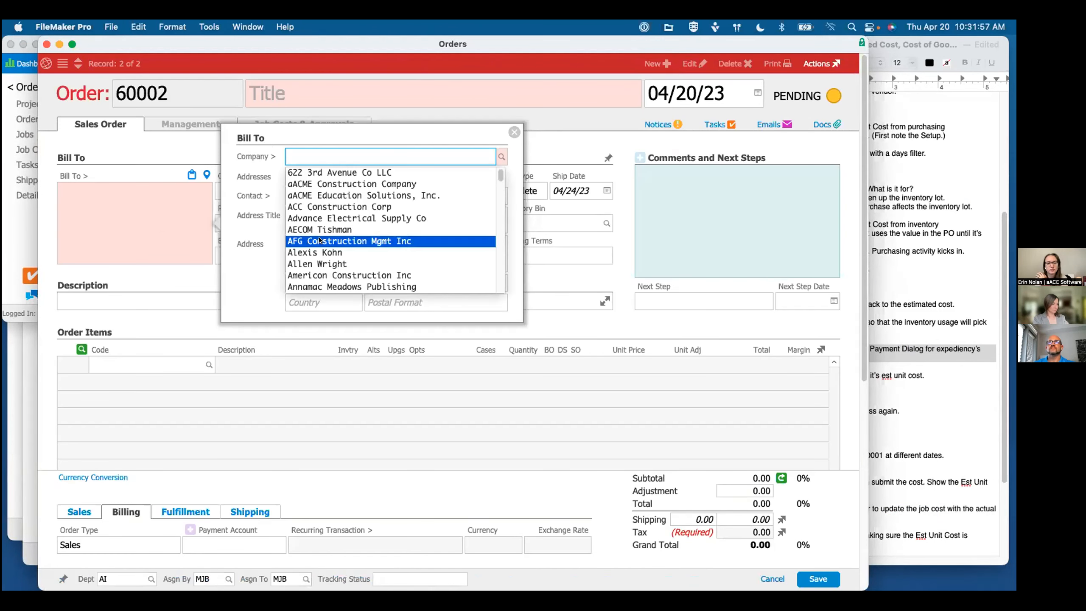
{"action": "left_click", "coordinate": [272, 292]}
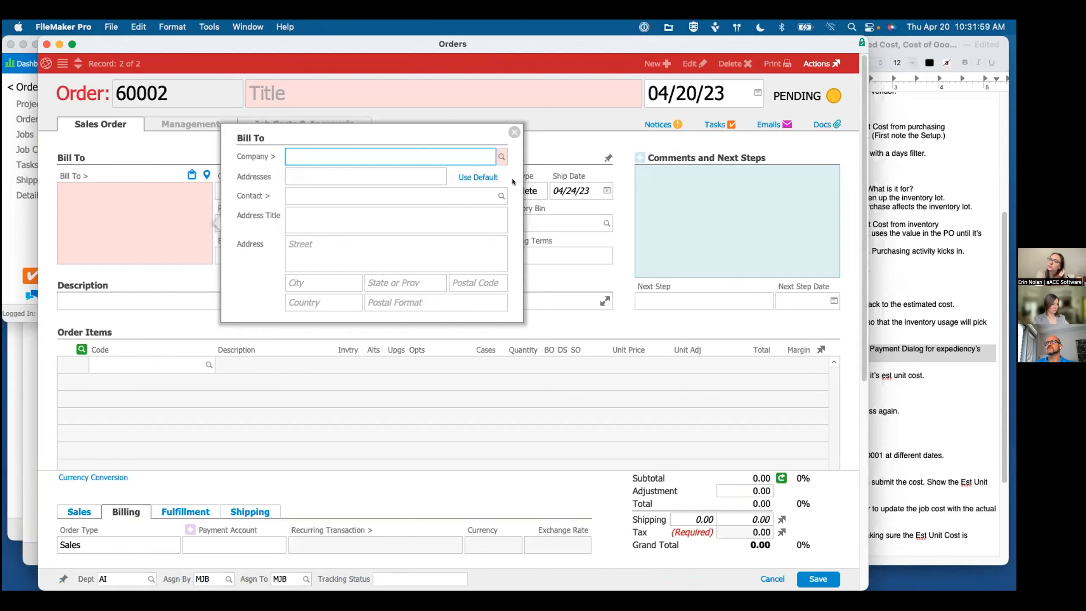
{"action": "left_click", "coordinate": [514, 133]}
{"action": "left_click", "coordinate": [518, 193]}
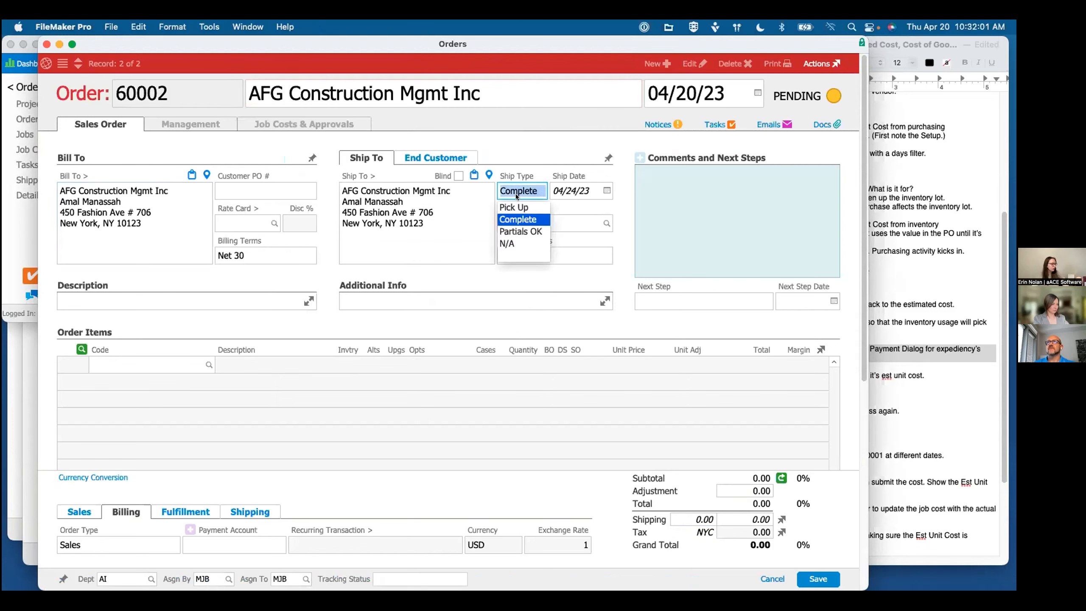
{"action": "left_click", "coordinate": [490, 230]}
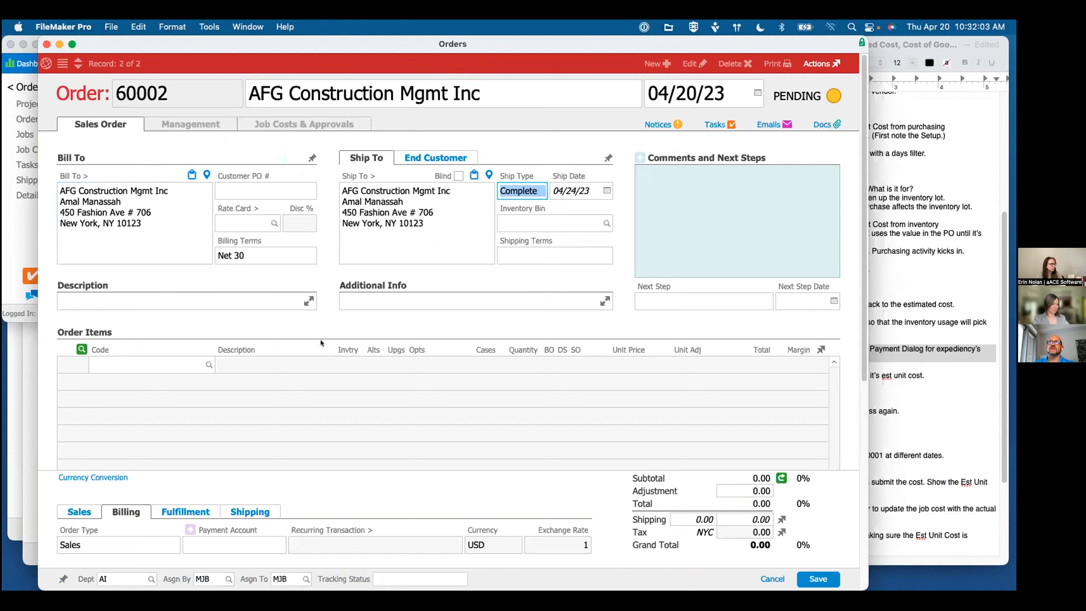
Step: Add item 042023 to the sales order at a unit price of 50, and save and open the order
{"action": "left_click", "coordinate": [154, 362]}
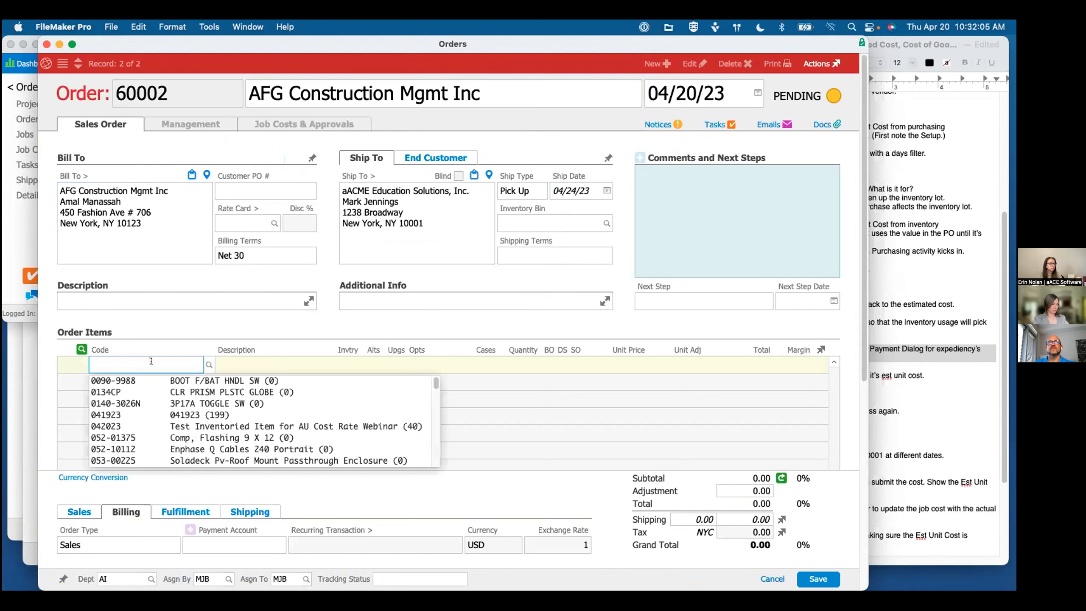
{"action": "key", "text": "super+v"}
{"action": "key", "text": "Tab"}
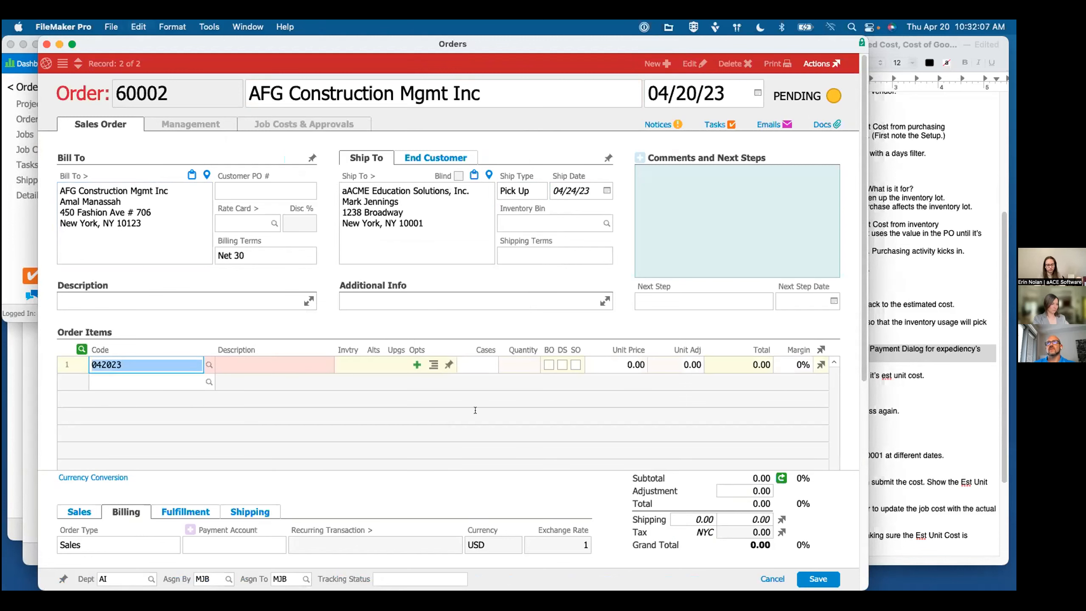
{"action": "key", "text": "Tab"}
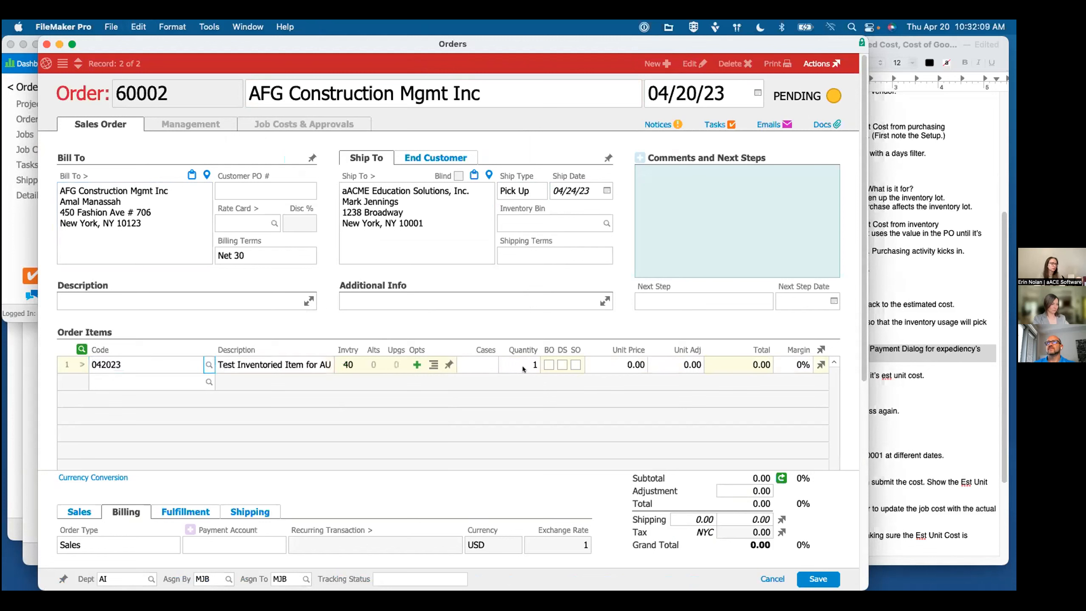
{"action": "left_click", "coordinate": [627, 369]}
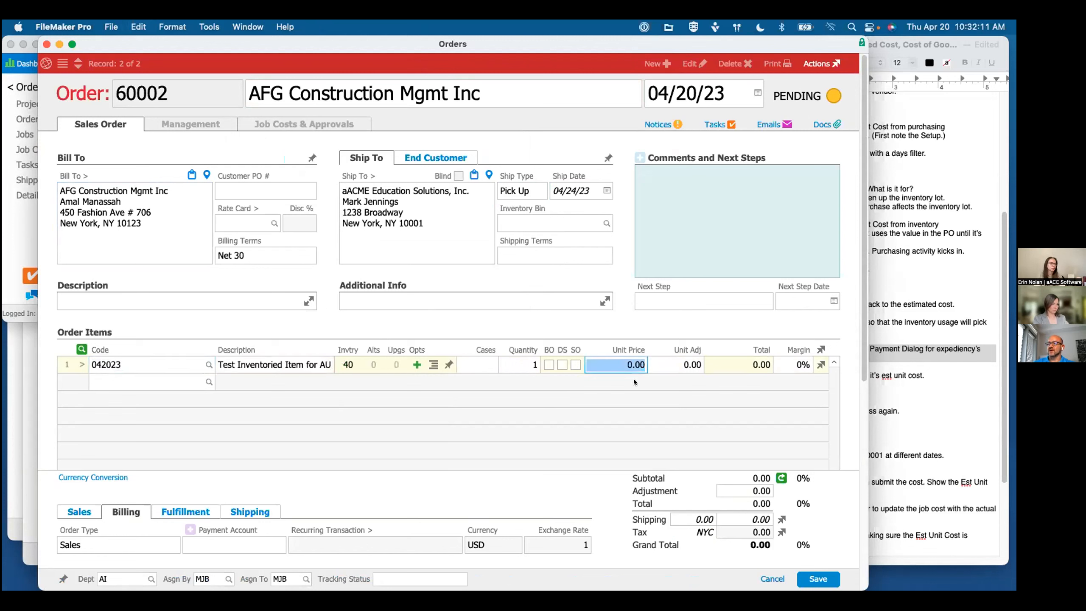
{"action": "type", "text": "30"}
{"action": "left_click_drag", "start_coordinate": [626, 362], "coordinate": [657, 363]}
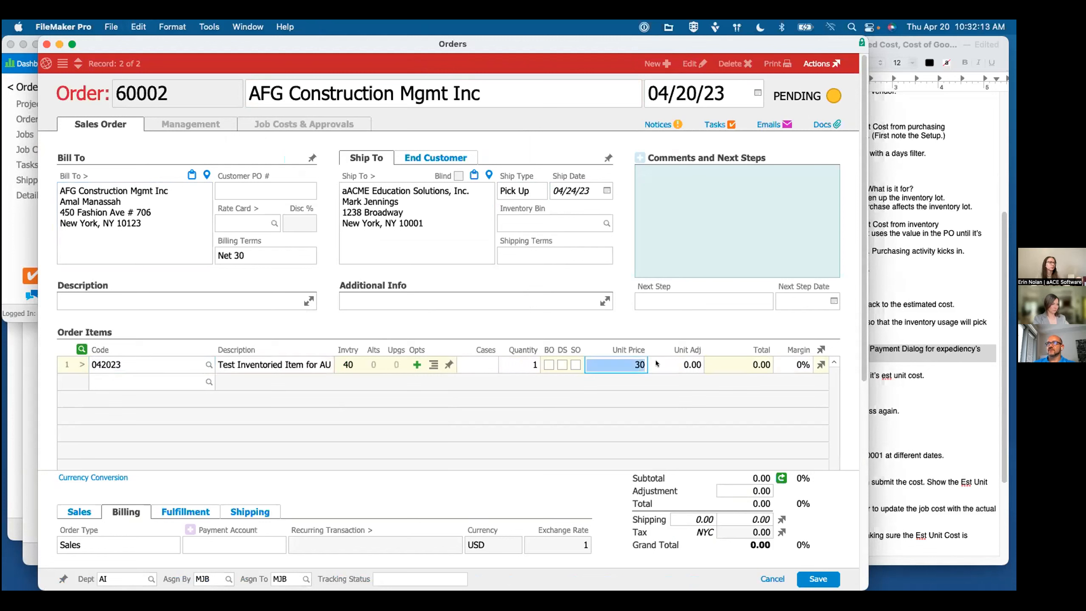
{"action": "type", "text": "50"}
{"action": "key", "text": "Tab"}
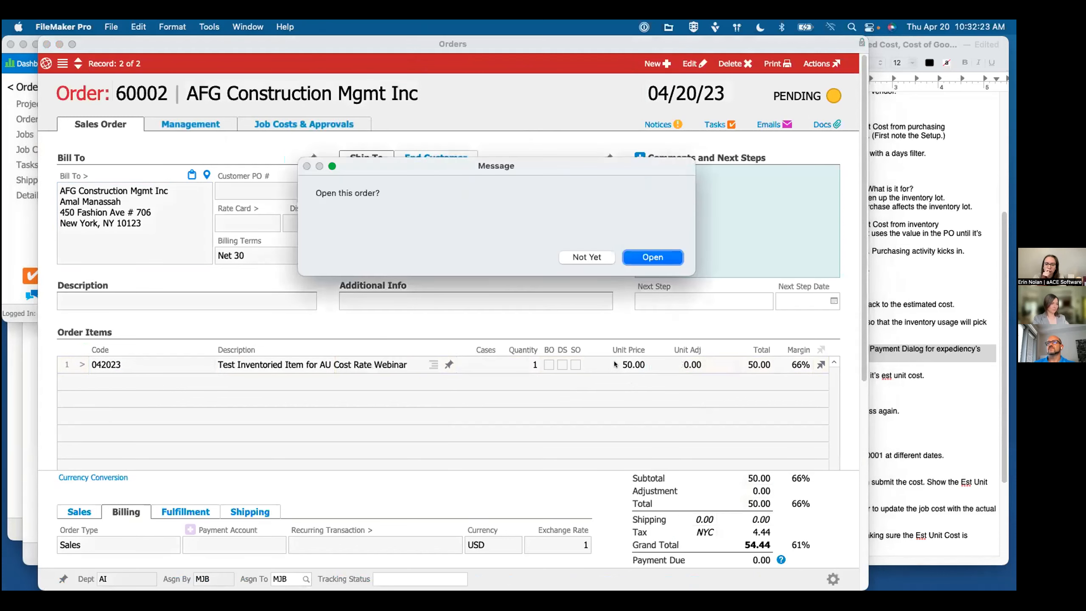
{"action": "key", "text": "Return"}
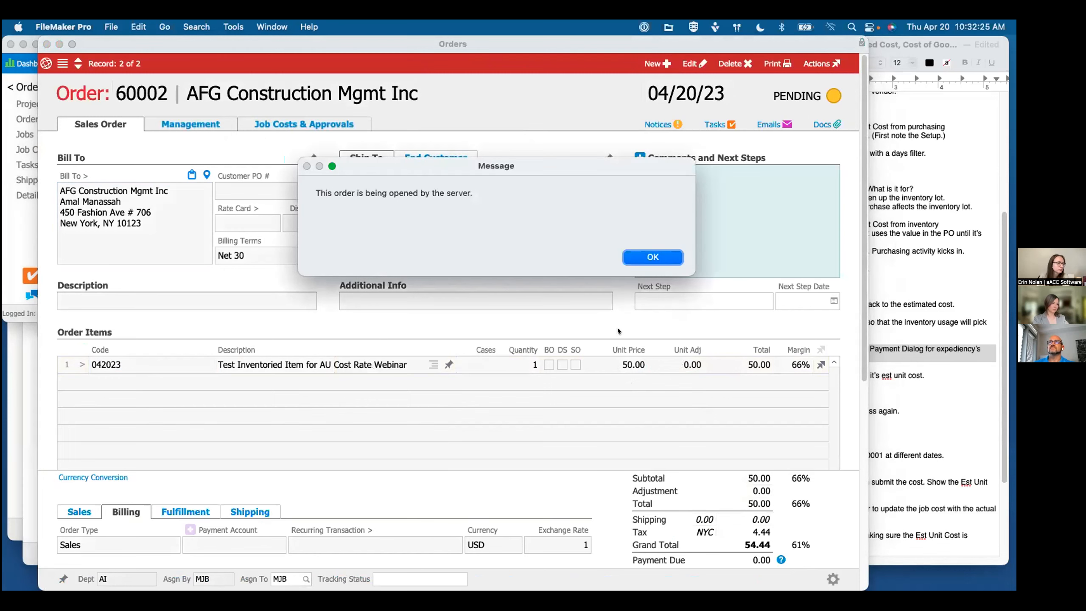
{"action": "left_click", "coordinate": [652, 254]}
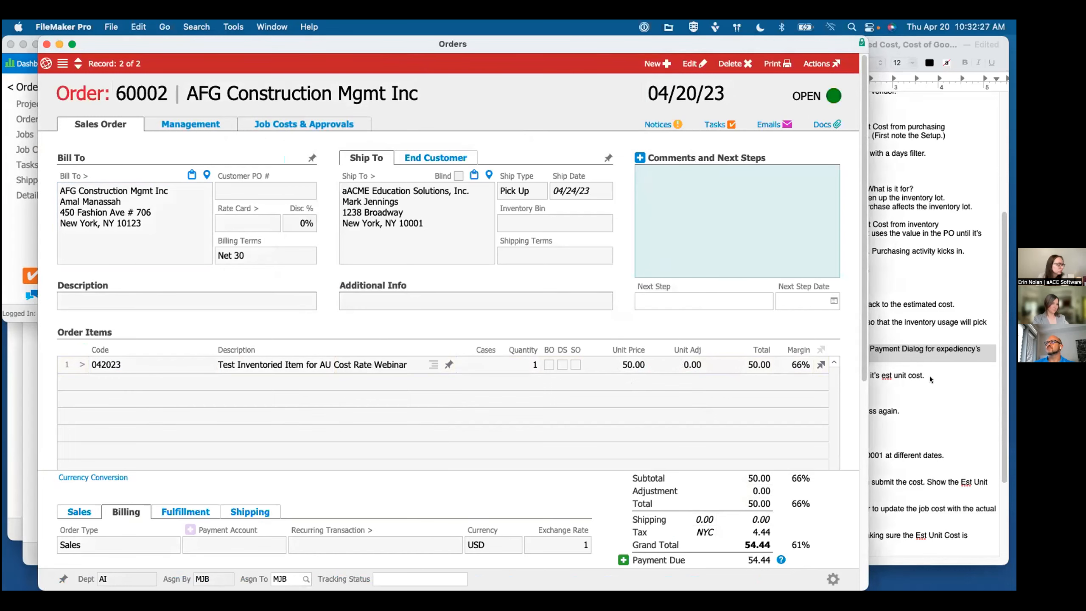
Step: Check the note on using the payment dialog, and apply a cash payment for the order's full amount due
{"action": "left_click", "coordinate": [895, 368]}
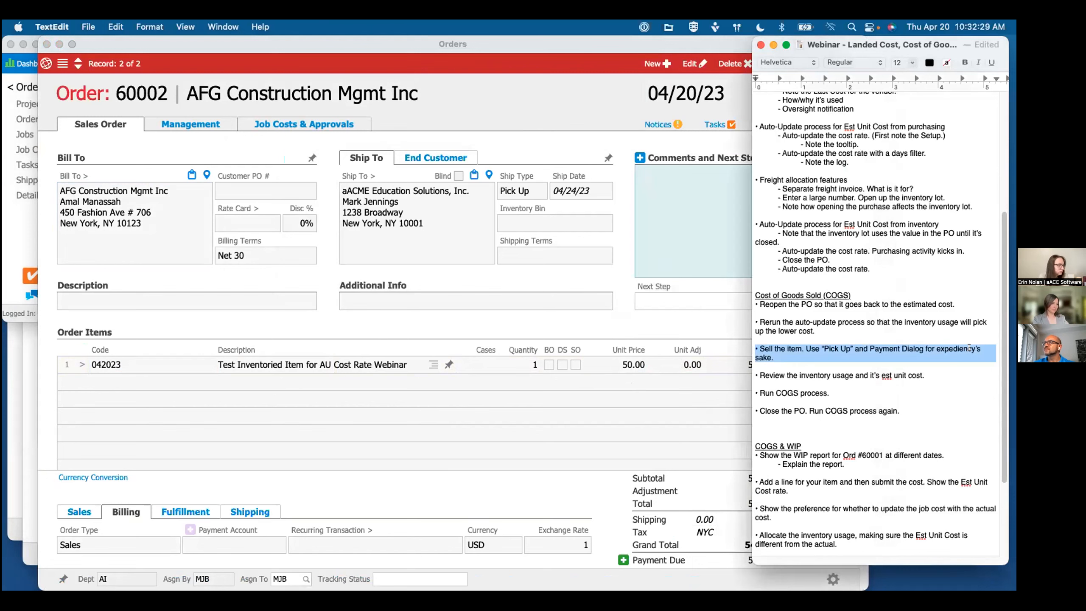
{"action": "left_click", "coordinate": [650, 320]}
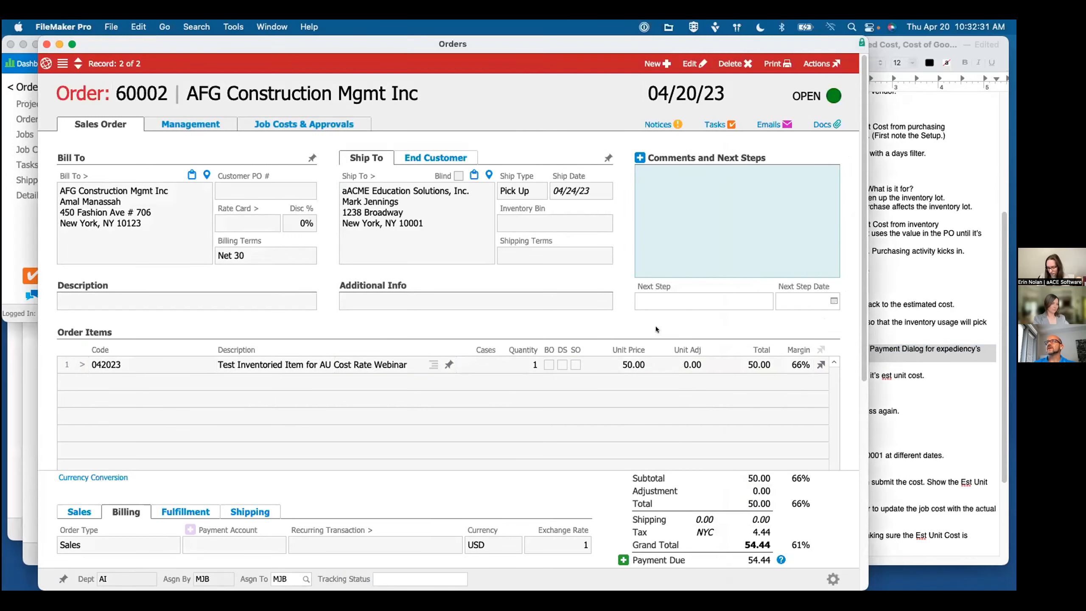
{"action": "left_click", "coordinate": [622, 560]}
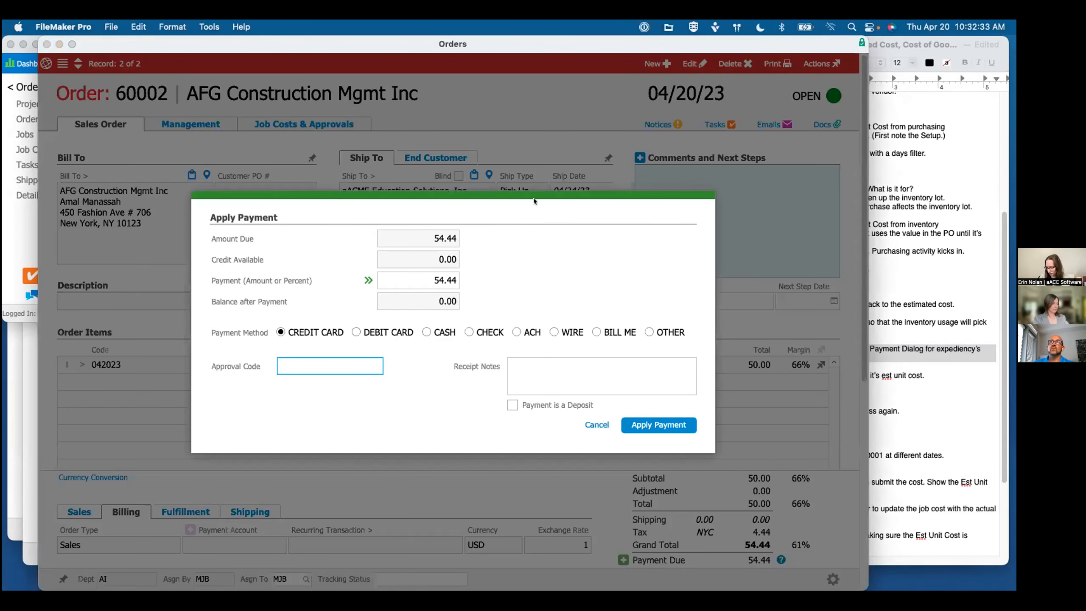
{"action": "left_click", "coordinate": [427, 333]}
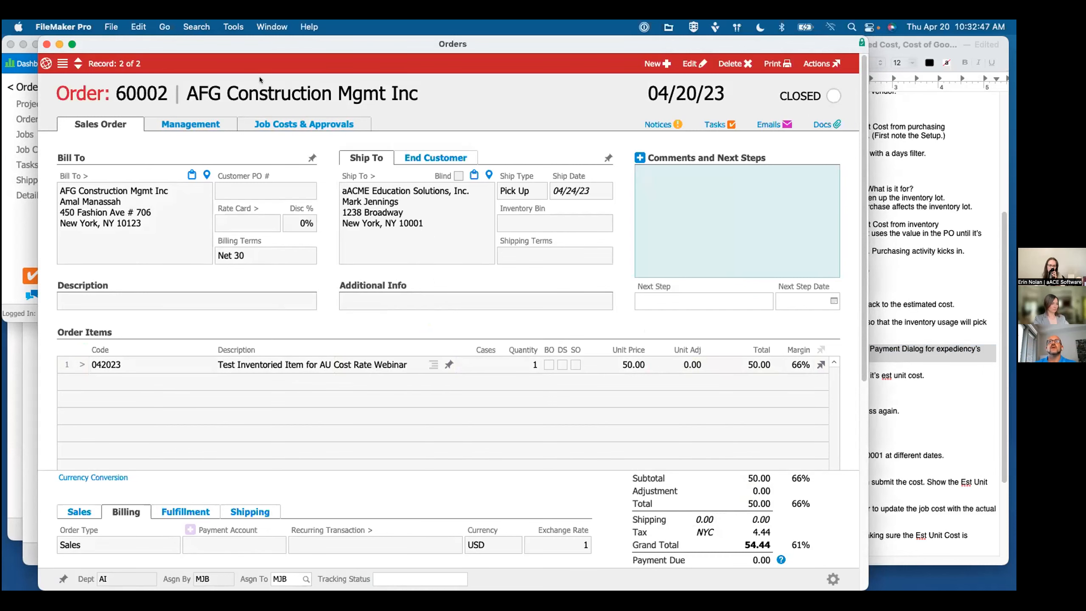
Step: Close the sales order, open the inventory usage record for item 042023, and check the note about reviewing its estimated unit cost
{"action": "left_click", "coordinate": [46, 44]}
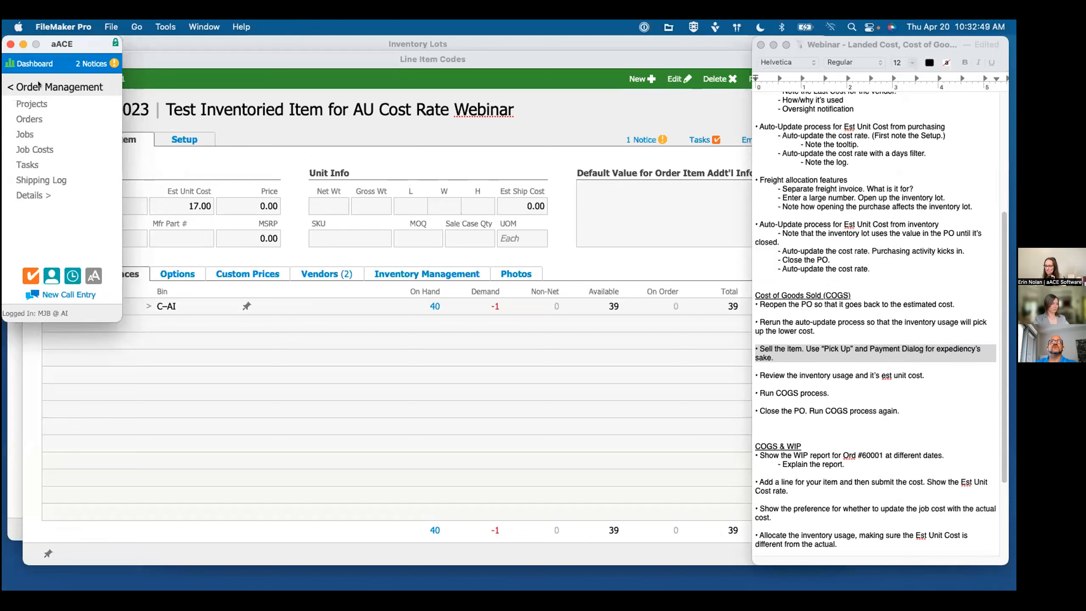
{"action": "left_click", "coordinate": [36, 195]}
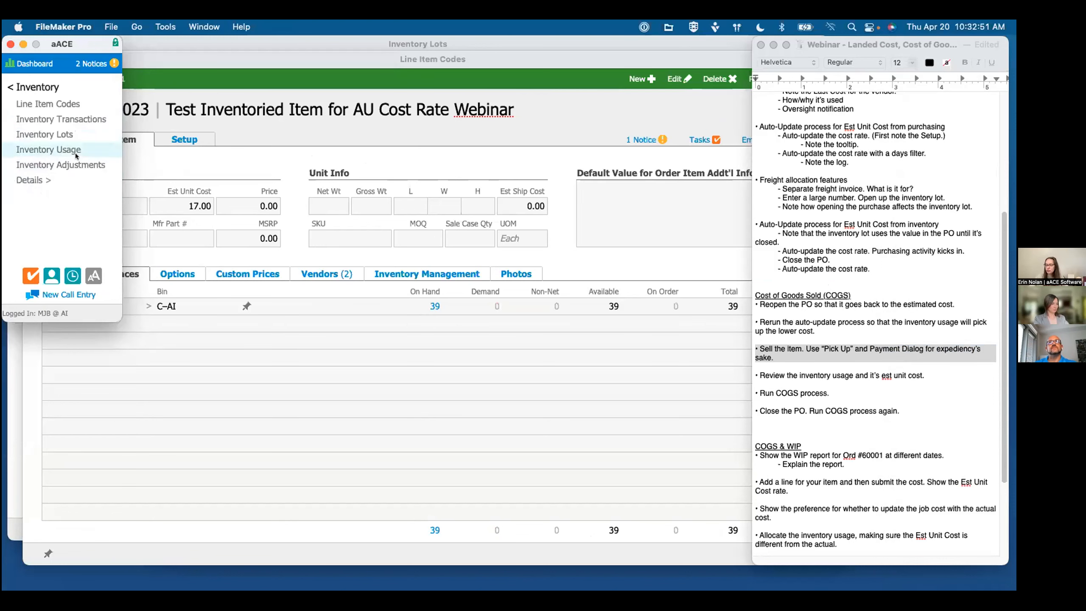
{"action": "left_click", "coordinate": [54, 149]}
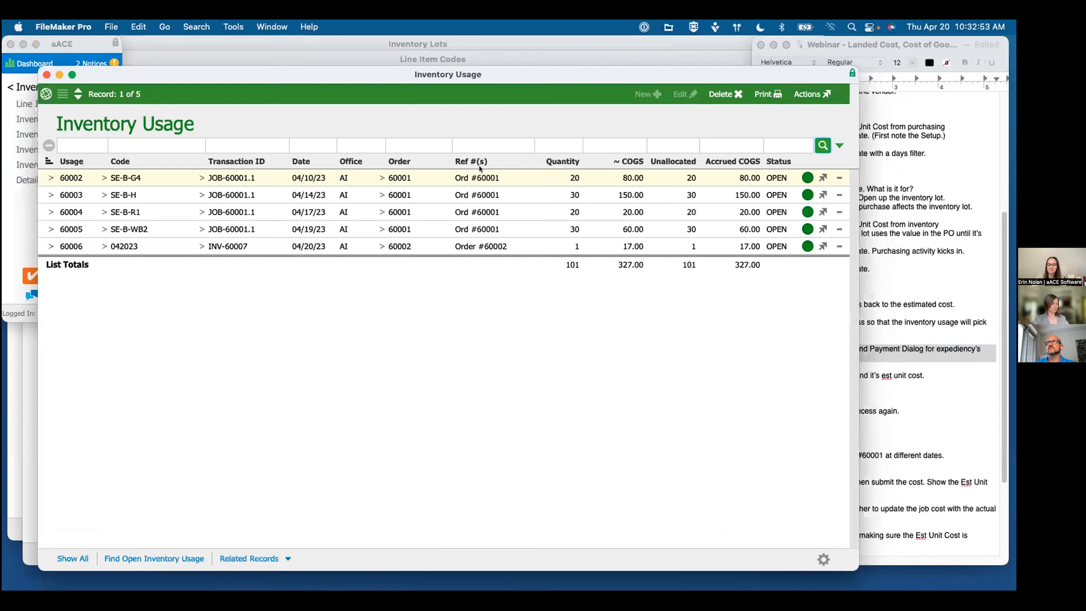
{"action": "left_click", "coordinate": [49, 246]}
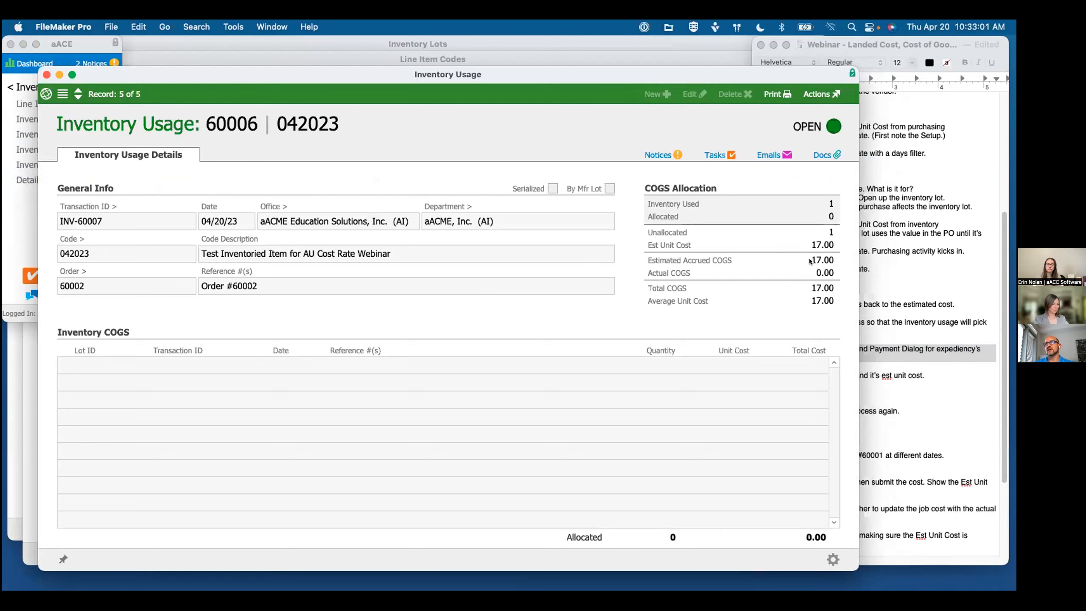
{"action": "left_click", "coordinate": [859, 372]}
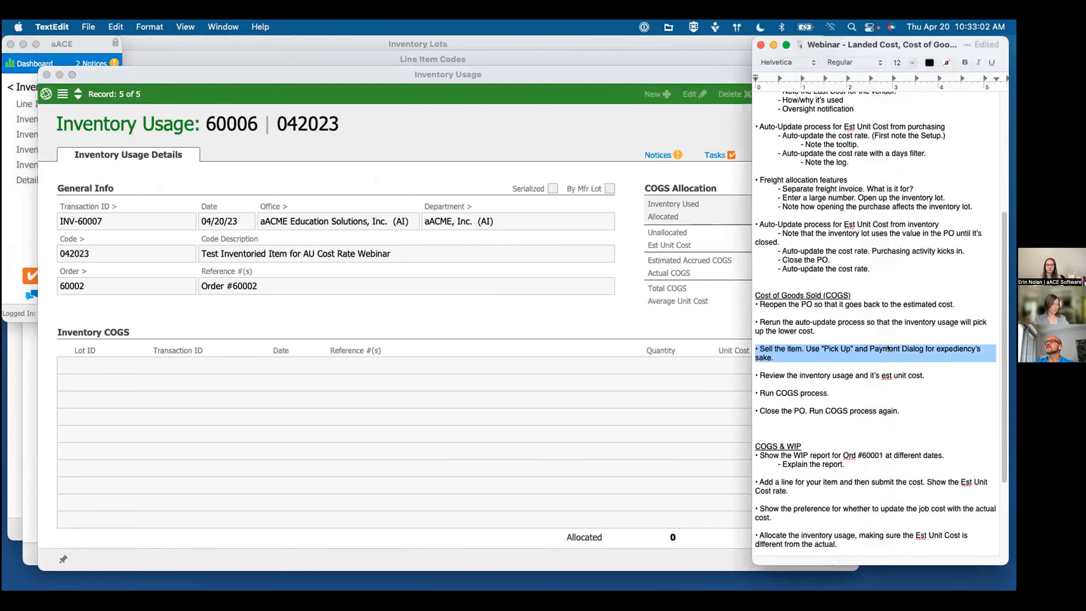
{"action": "triple_click", "coordinate": [818, 374]}
{"action": "left_click", "coordinate": [807, 385]}
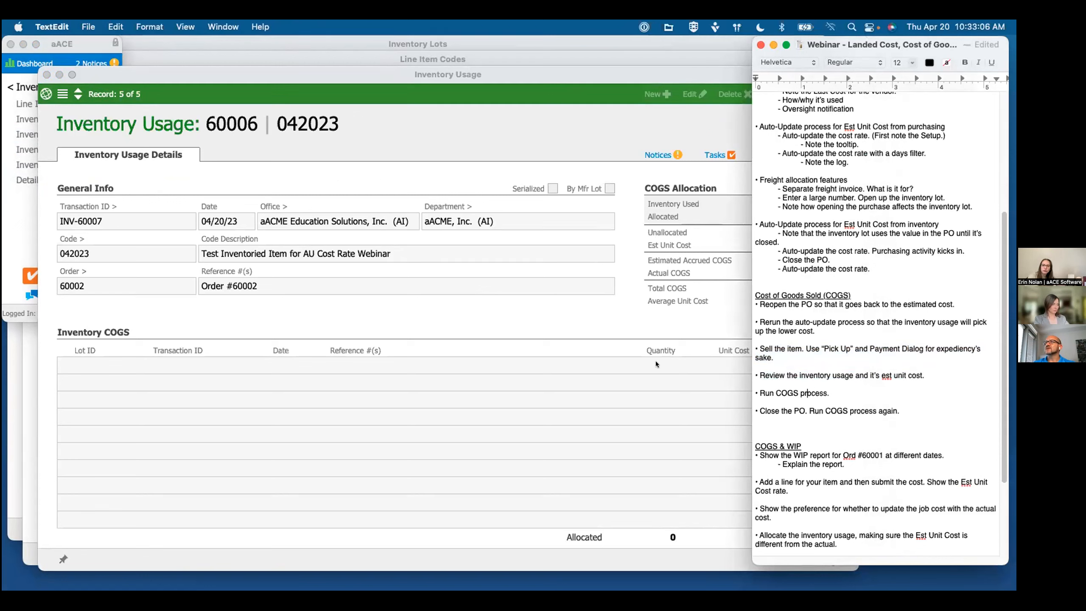
Step: Generate the latest COGS reconciliation entry from the General Journal, leaving the limit-to date blank
{"action": "left_click", "coordinate": [535, 318]}
{"action": "left_click", "coordinate": [5, 204]}
{"action": "left_click", "coordinate": [12, 88]}
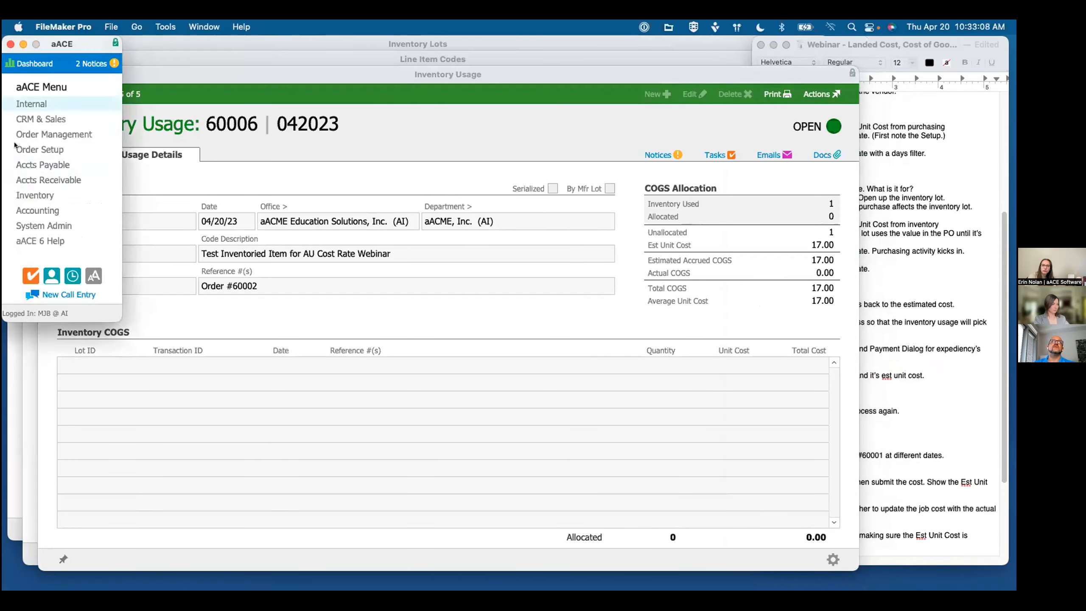
{"action": "left_click", "coordinate": [37, 210]}
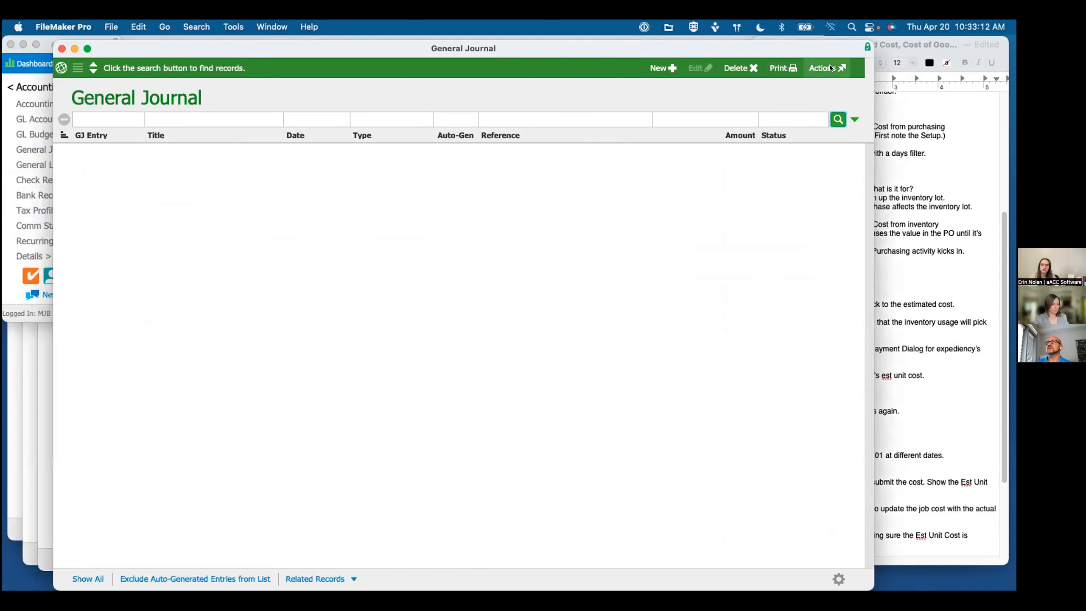
{"action": "left_click", "coordinate": [821, 69]}
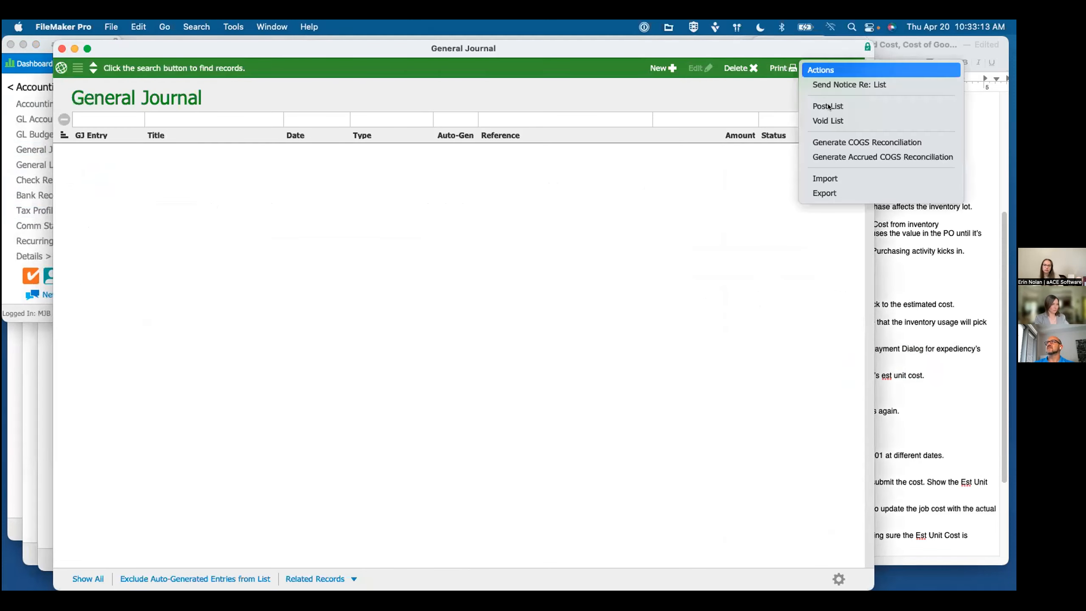
{"action": "left_click", "coordinate": [823, 142]}
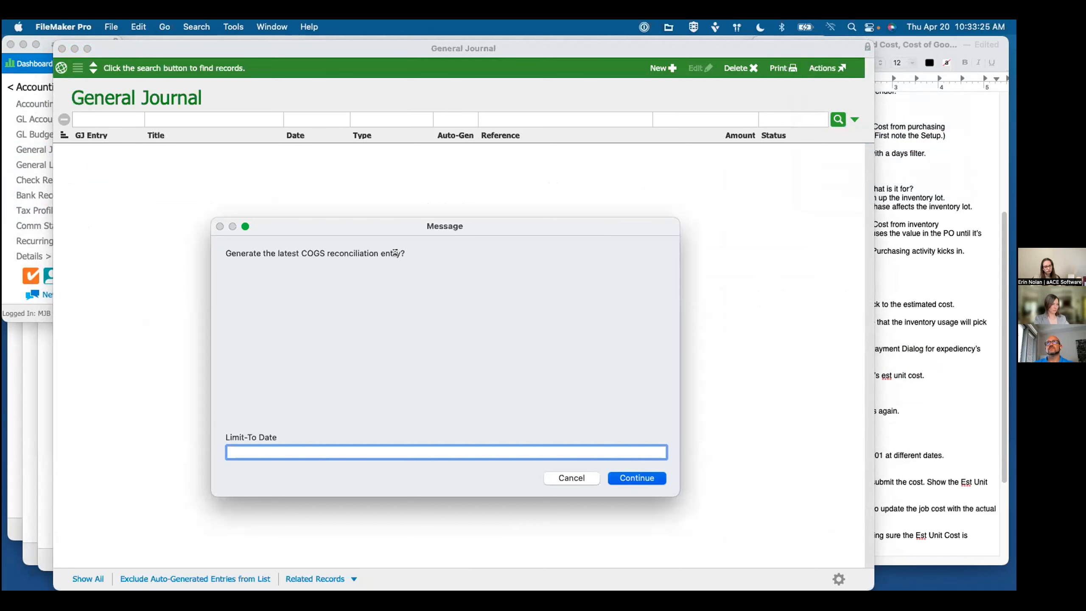
{"action": "key", "text": "Return"}
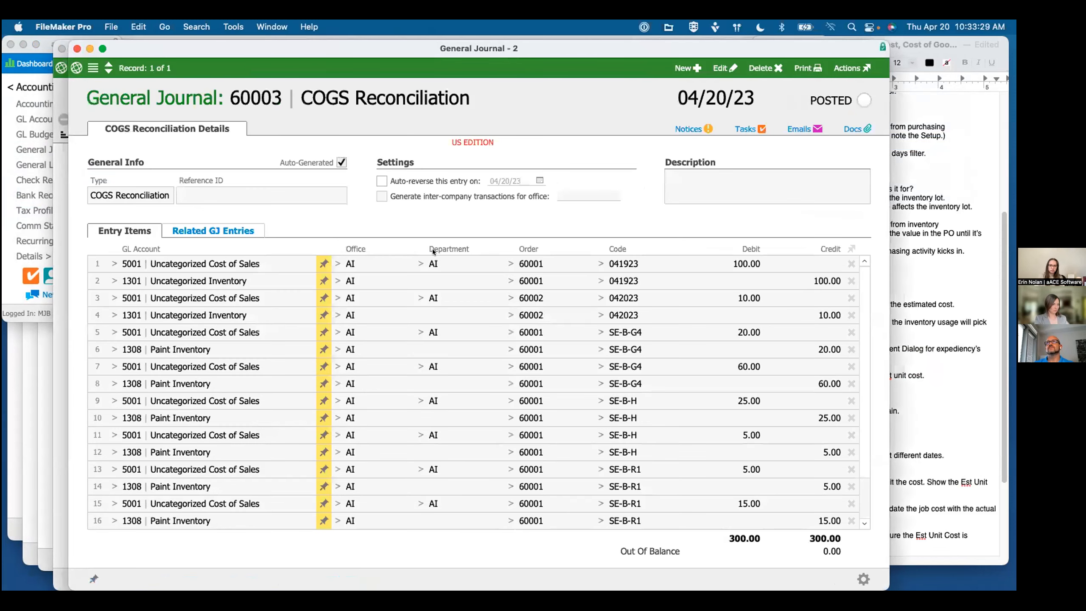
Step: Examine the COGS reconciliation's entry items and read the item notes on the two lines for code 042023
{"action": "scroll", "coordinate": [666, 345], "scroll_direction": "down", "scroll_amount": 3}
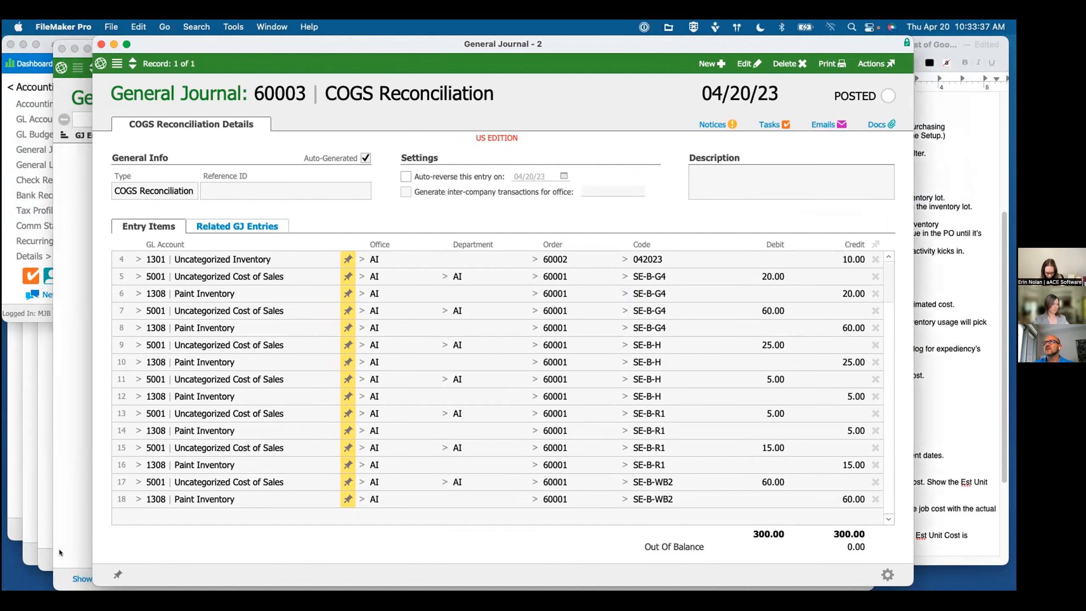
{"action": "scroll", "coordinate": [727, 314], "scroll_direction": "up", "scroll_amount": 3}
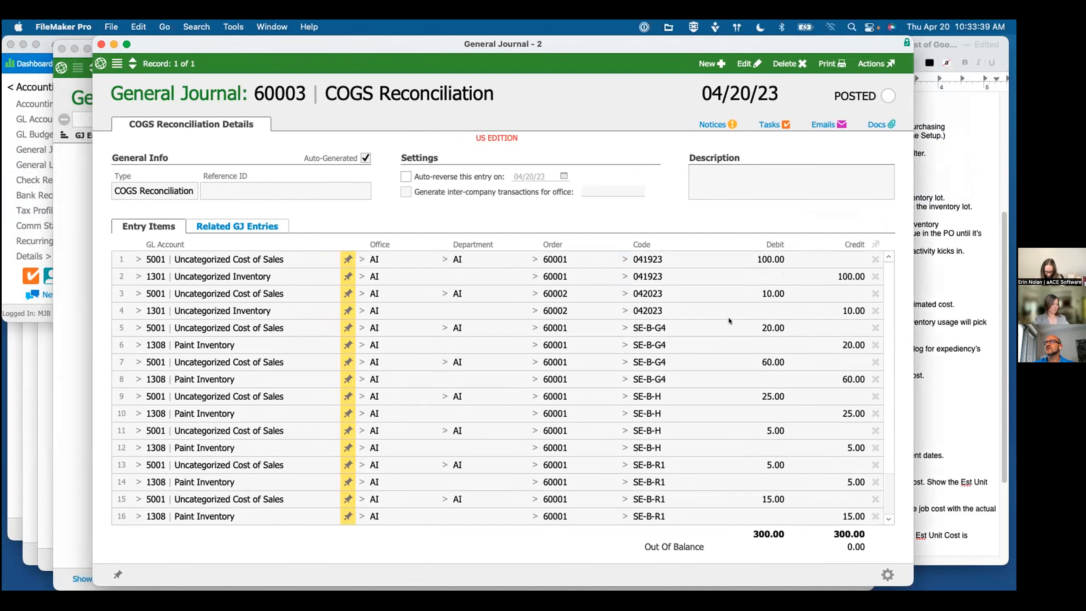
{"action": "scroll", "coordinate": [764, 341], "scroll_direction": "down", "scroll_amount": 3}
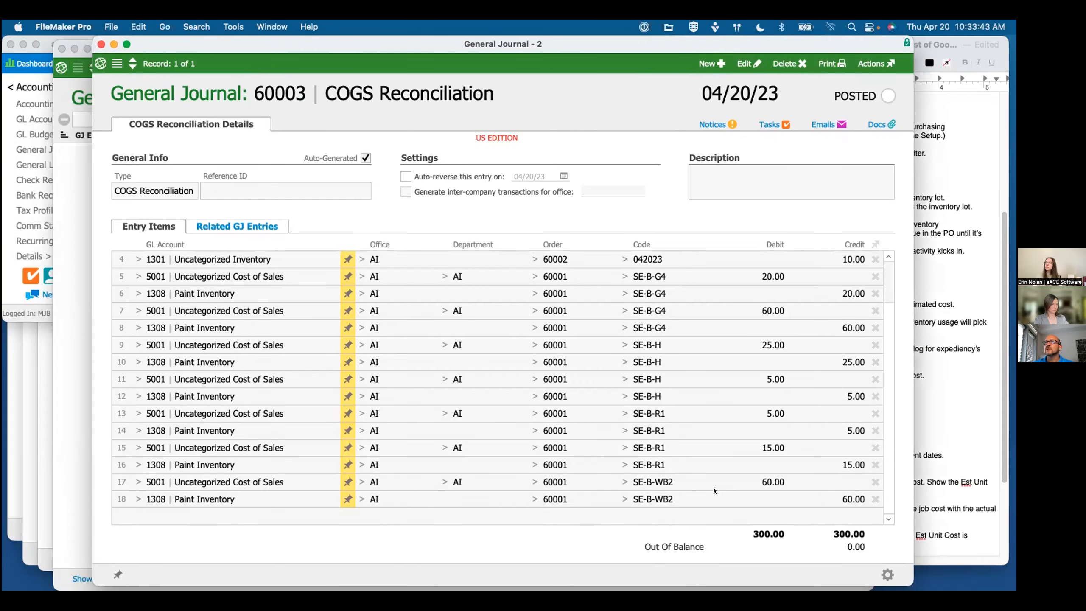
{"action": "scroll", "coordinate": [713, 488], "scroll_direction": "up", "scroll_amount": 3}
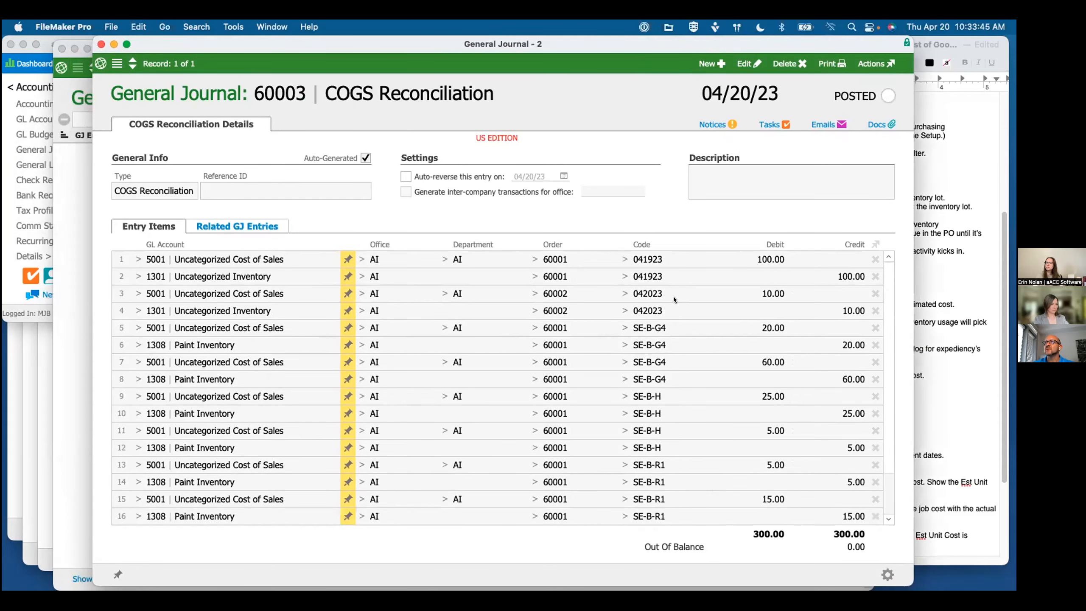
{"action": "mouse_move", "coordinate": [672, 296]}
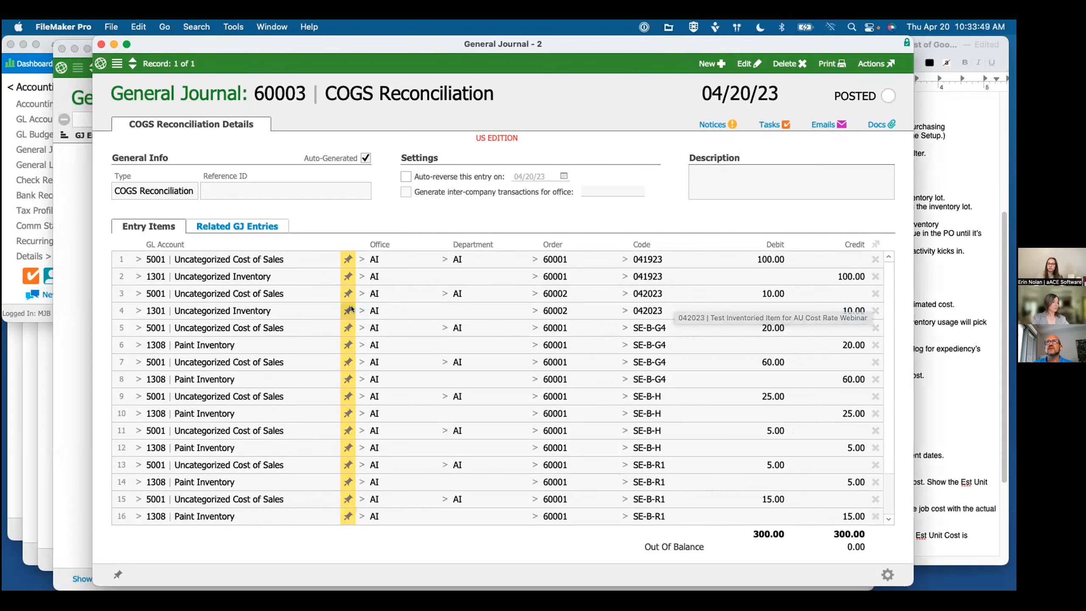
{"action": "left_click", "coordinate": [346, 293]}
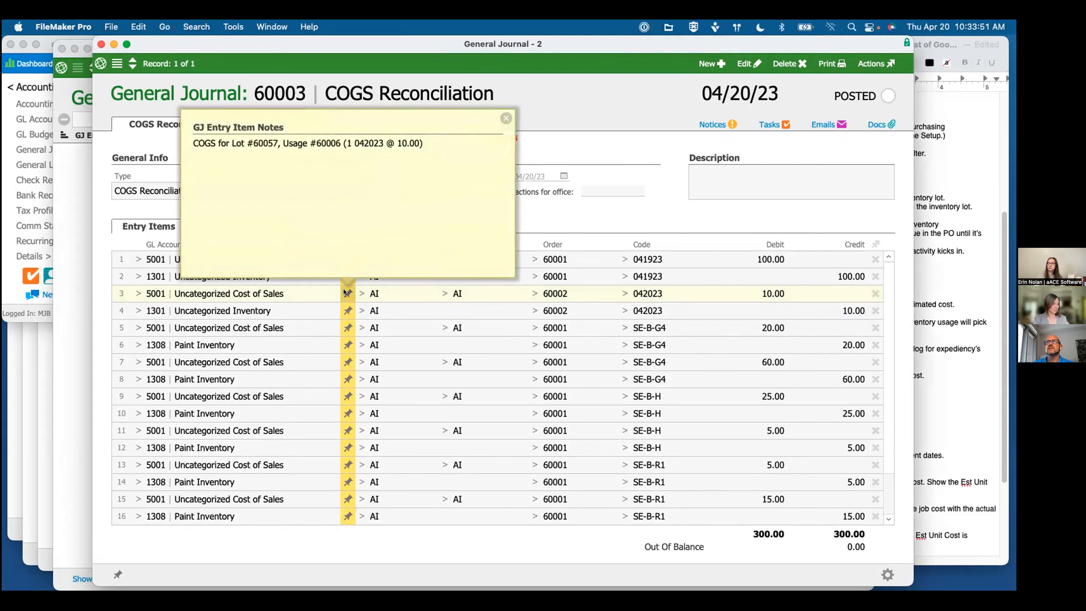
{"action": "left_click", "coordinate": [345, 292]}
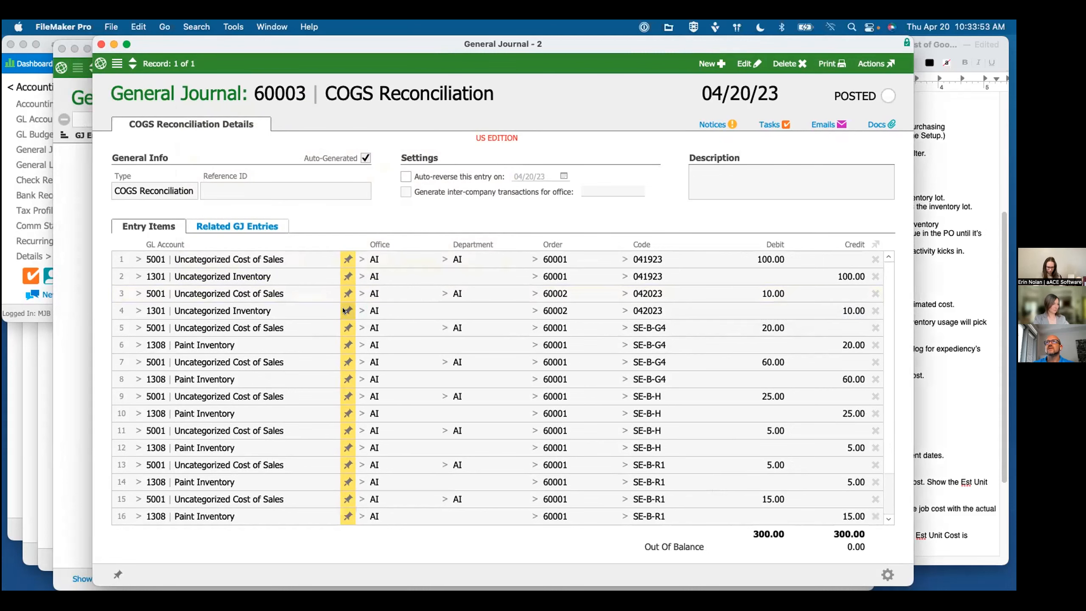
{"action": "left_click", "coordinate": [343, 307]}
{"action": "left_click", "coordinate": [343, 307]}
Step: Move the COGS reconciliation window aside, and check the allocated COGS on item 042023's usage record and the outline notes
{"action": "left_click_drag", "start_coordinate": [431, 106], "coordinate": [459, 169]}
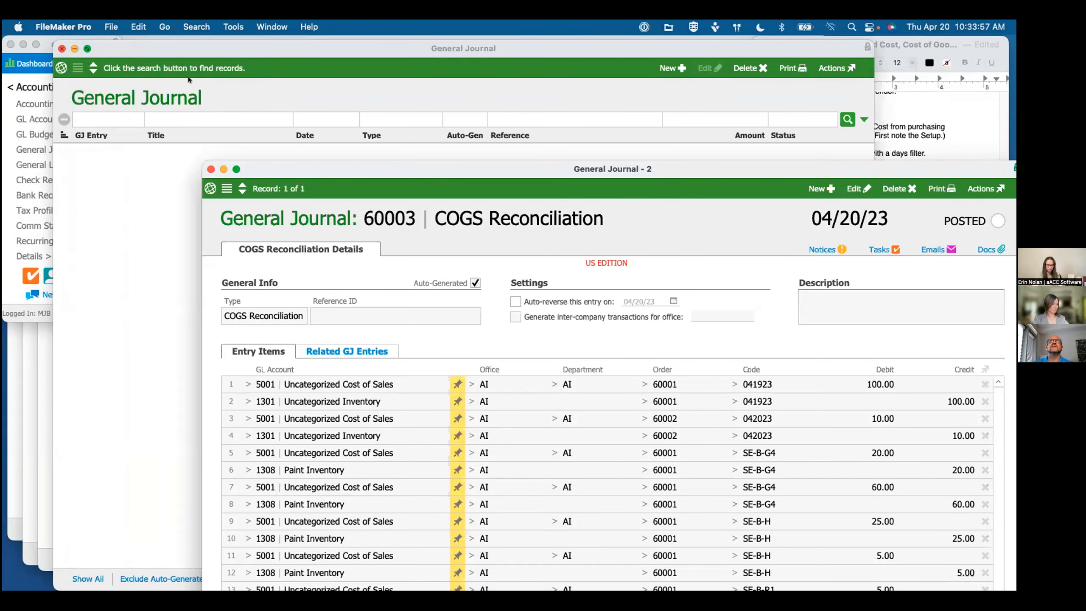
{"action": "left_click", "coordinate": [390, 136]}
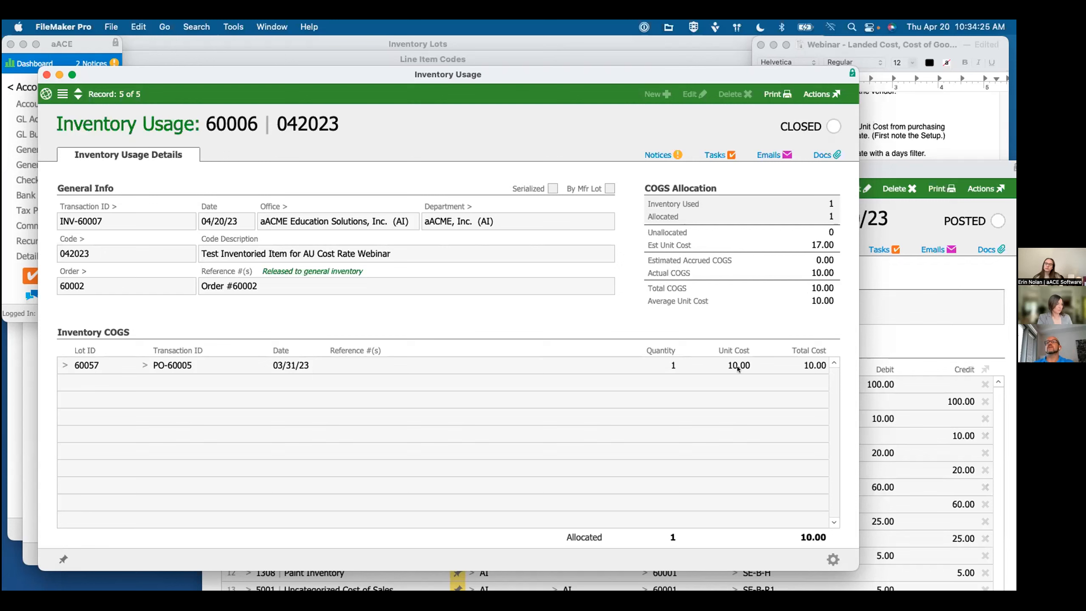
{"action": "left_click", "coordinate": [900, 137]}
{"action": "left_click", "coordinate": [800, 419]}
{"action": "left_click", "coordinate": [502, 292]}
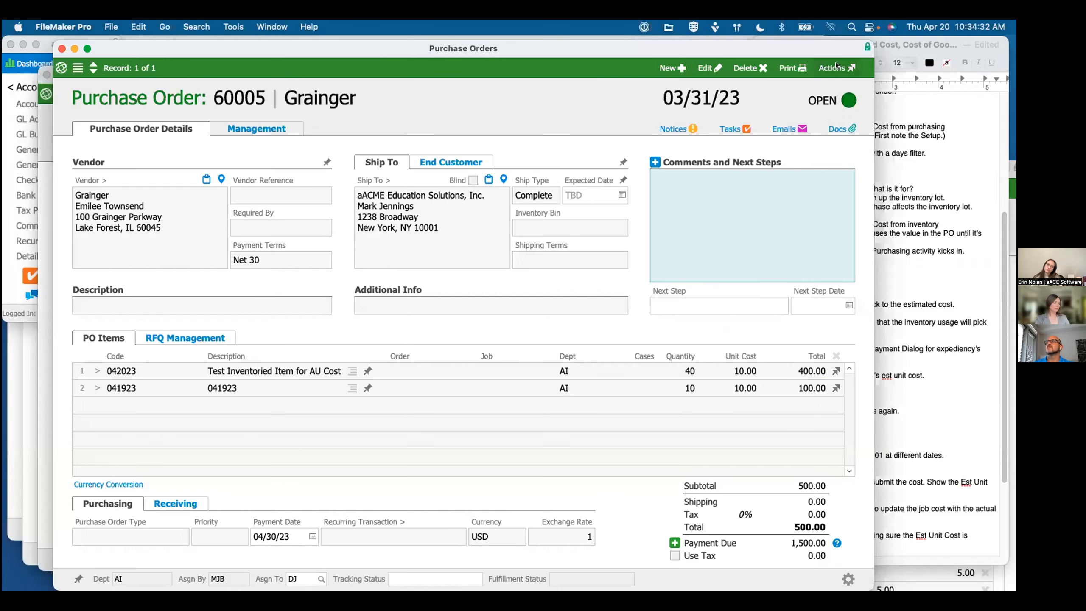
Step: Close the Grainger purchase order linked to the usage record, and return to the inventory usage
{"action": "left_click", "coordinate": [835, 68]}
{"action": "left_click", "coordinate": [837, 115]}
{"action": "left_click", "coordinate": [648, 257]}
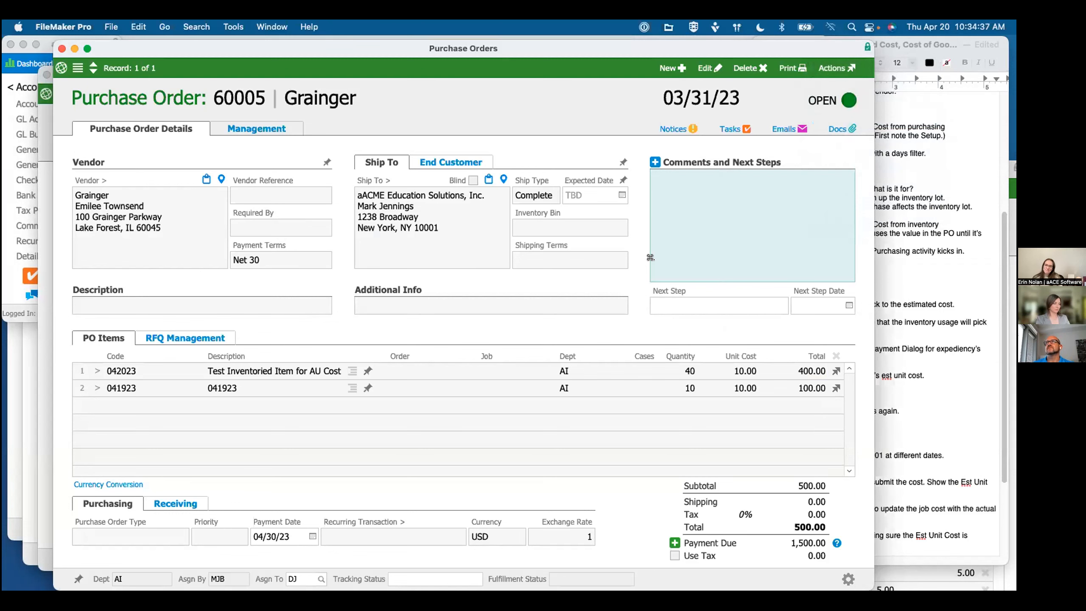
{"action": "left_click", "coordinate": [61, 48]}
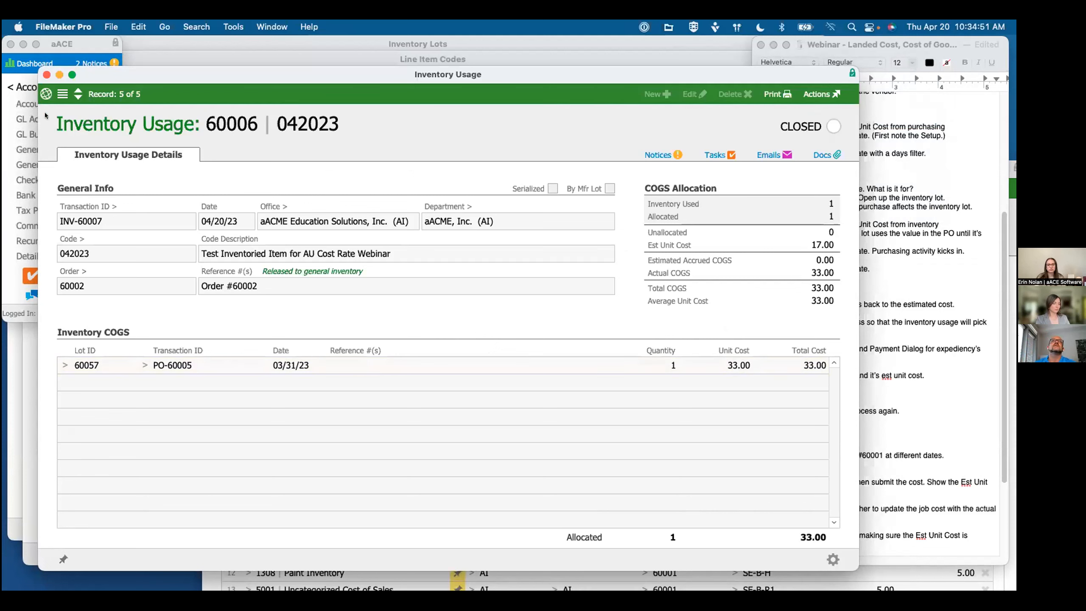
Step: Generate another COGS reconciliation entry from the General Journal, and close the journal windows after viewing it
{"action": "left_click", "coordinate": [22, 89]}
{"action": "left_click", "coordinate": [22, 89]}
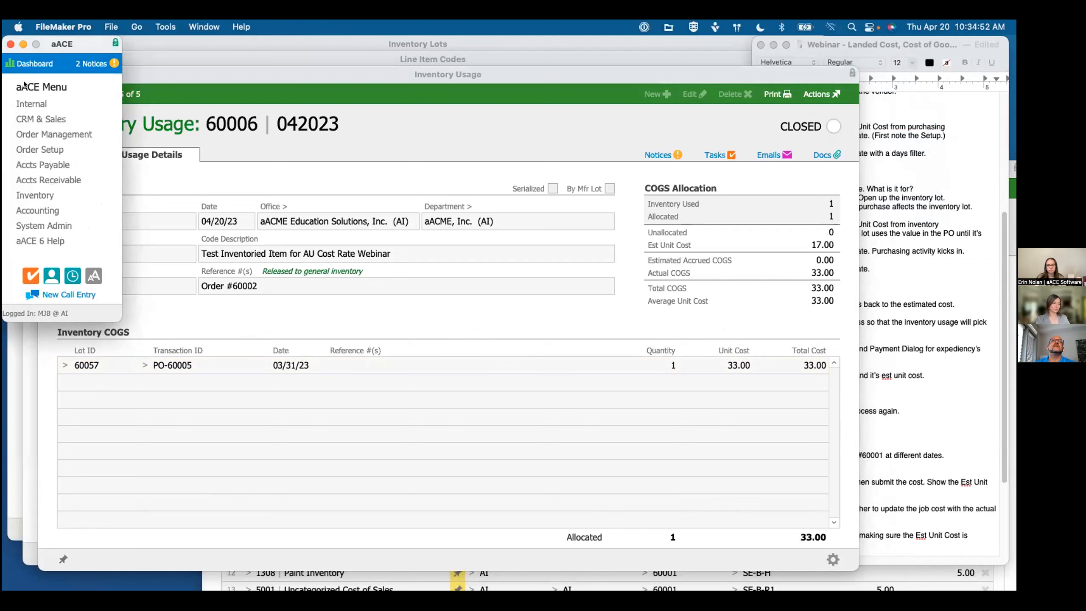
{"action": "left_click", "coordinate": [39, 211]}
{"action": "left_click", "coordinate": [37, 149]}
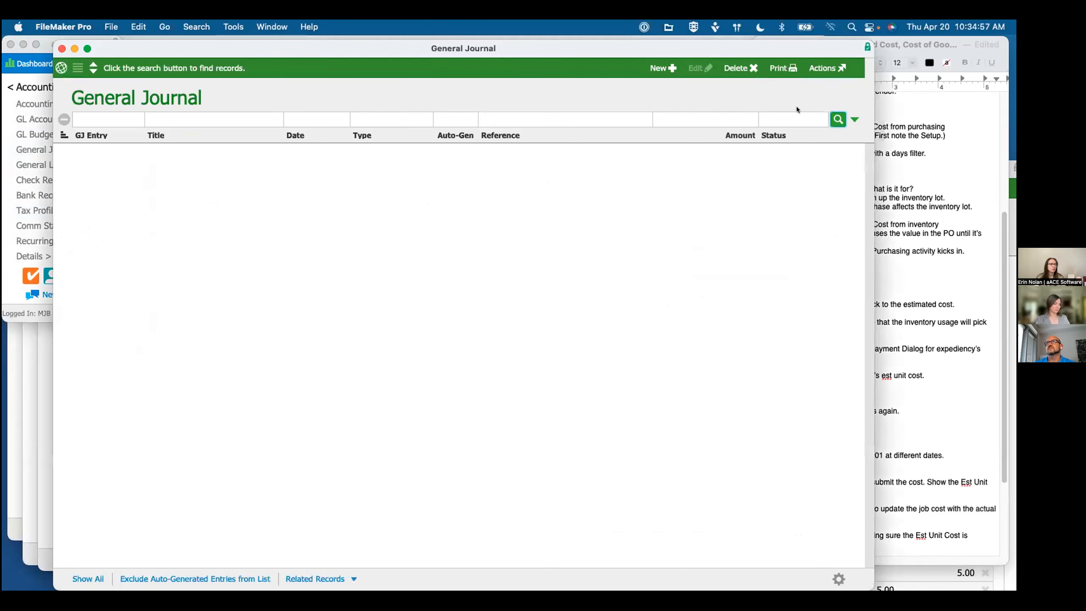
{"action": "left_click", "coordinate": [819, 69]}
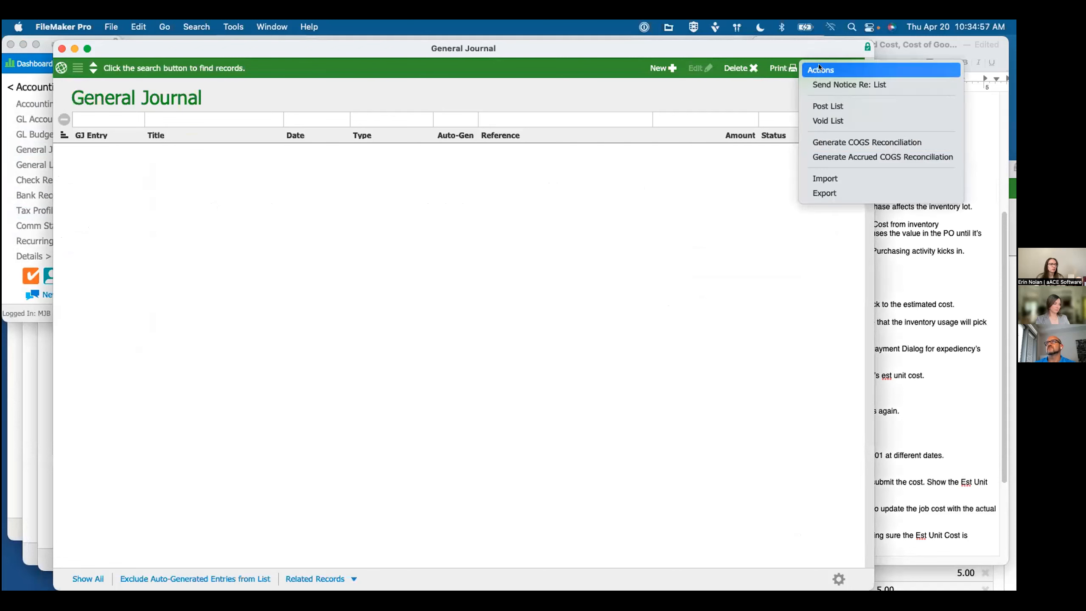
{"action": "left_click", "coordinate": [827, 138]}
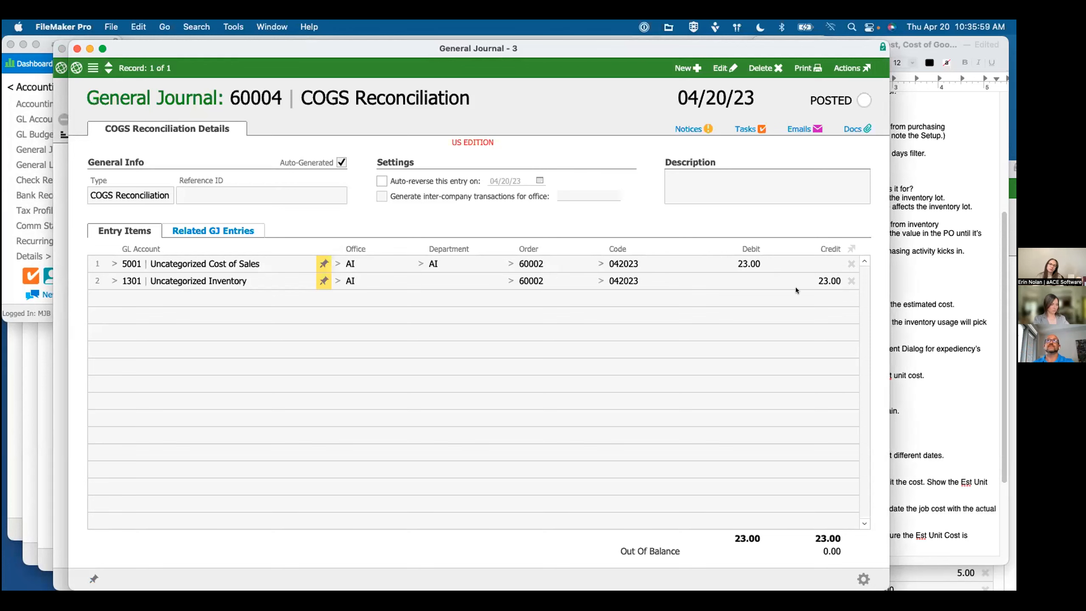
{"action": "left_click", "coordinate": [77, 48]}
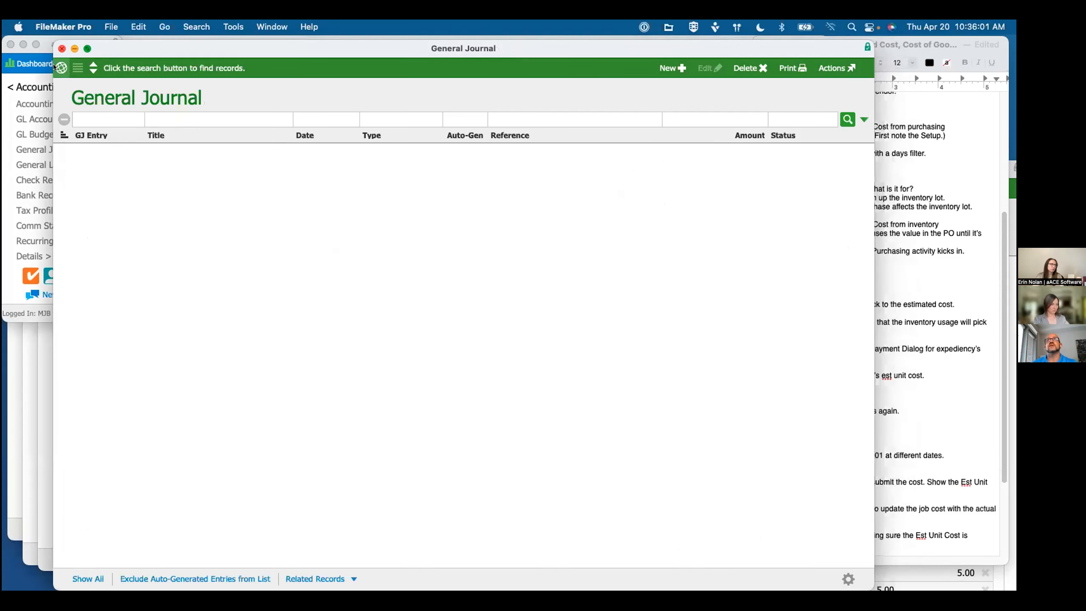
{"action": "key", "text": "super+w"}
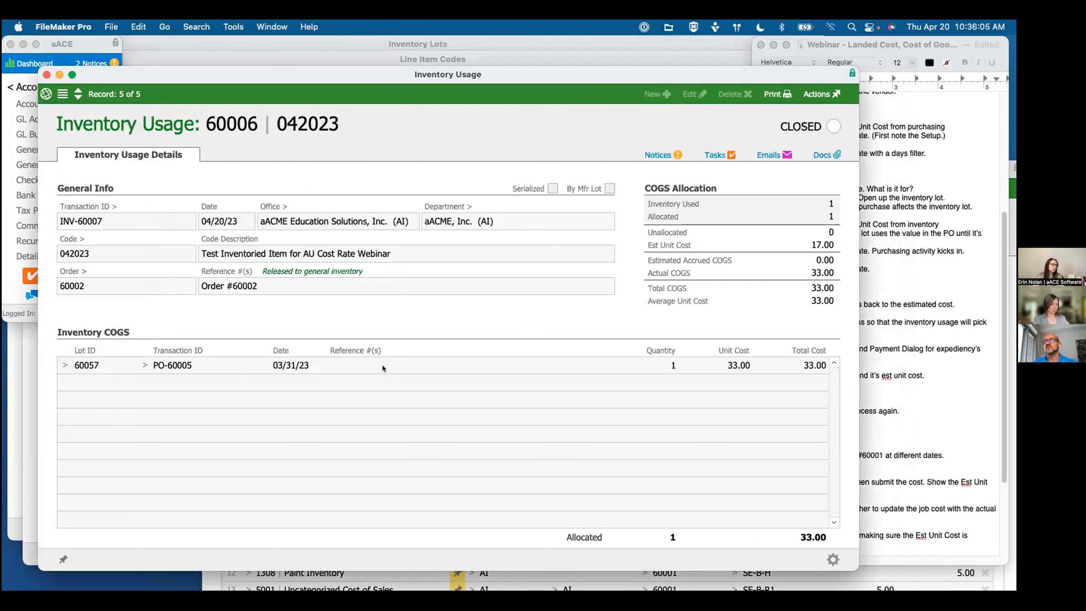
Step: Check the management overview of the linked Grainger purchase order, and look through the COGS & WIP notes
{"action": "left_click", "coordinate": [145, 364]}
{"action": "left_click", "coordinate": [256, 128]}
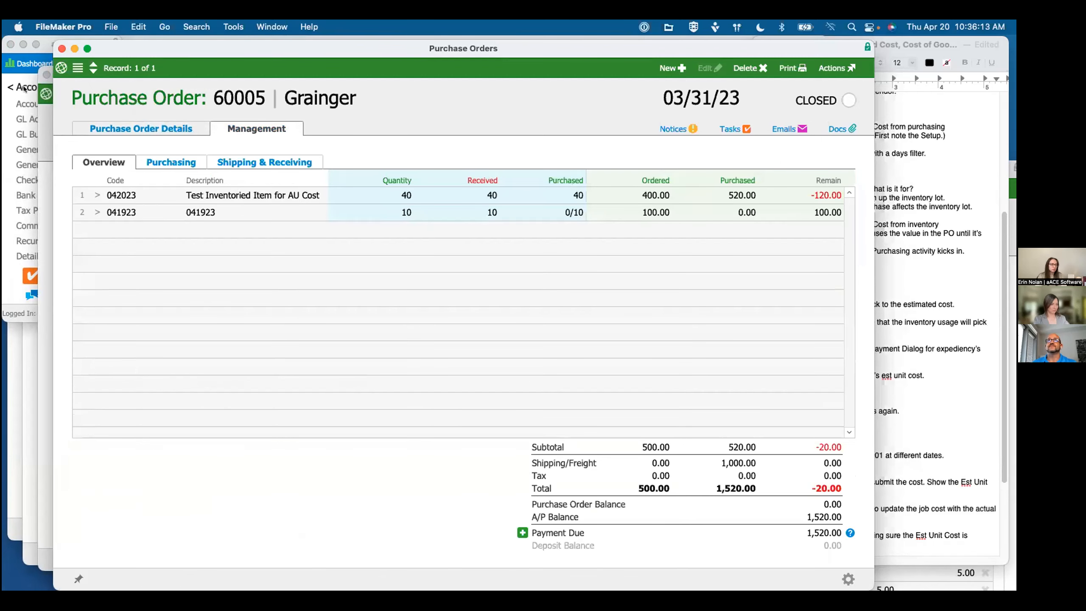
{"action": "left_click", "coordinate": [62, 49]}
{"action": "left_click", "coordinate": [919, 342]}
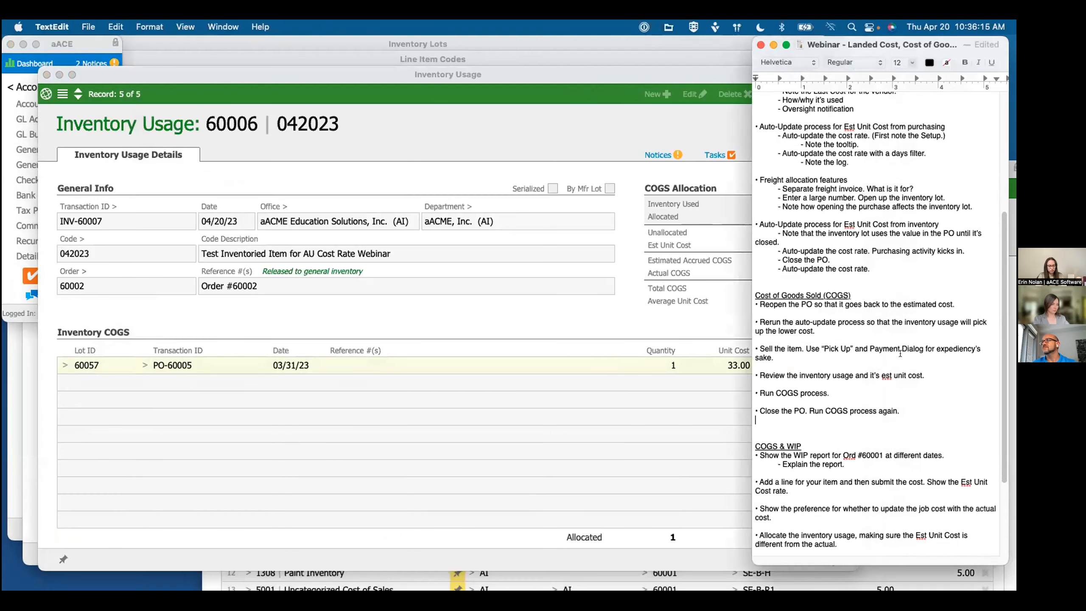
{"action": "scroll", "coordinate": [837, 390], "scroll_direction": "down", "scroll_amount": 5}
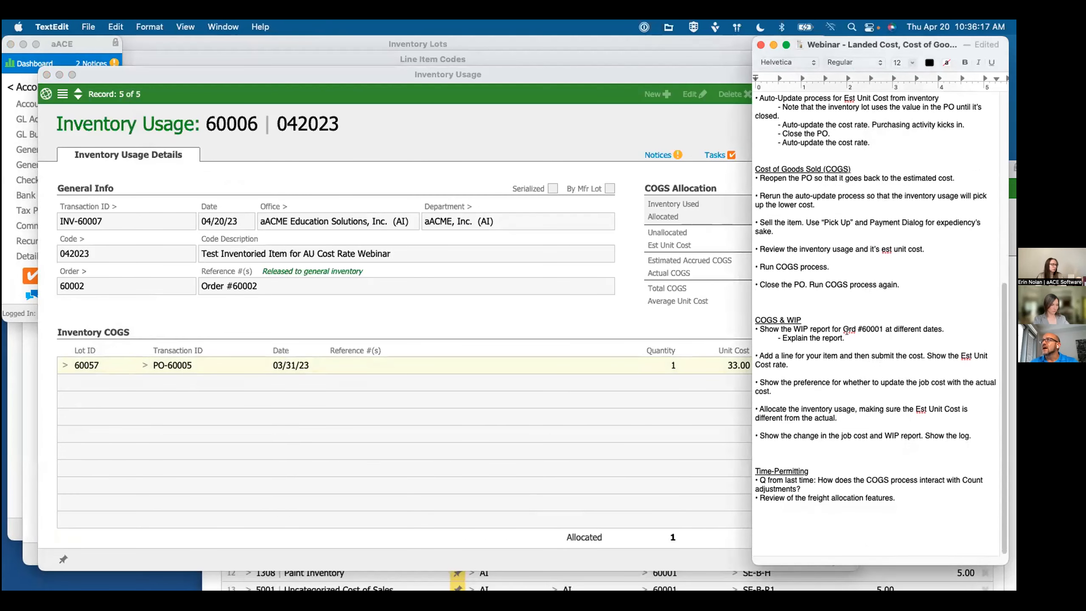
Step: Close the inventory usage, COGS journal entry and line item code windows to return to the inventory lot for item 042023
{"action": "left_click", "coordinate": [46, 75]}
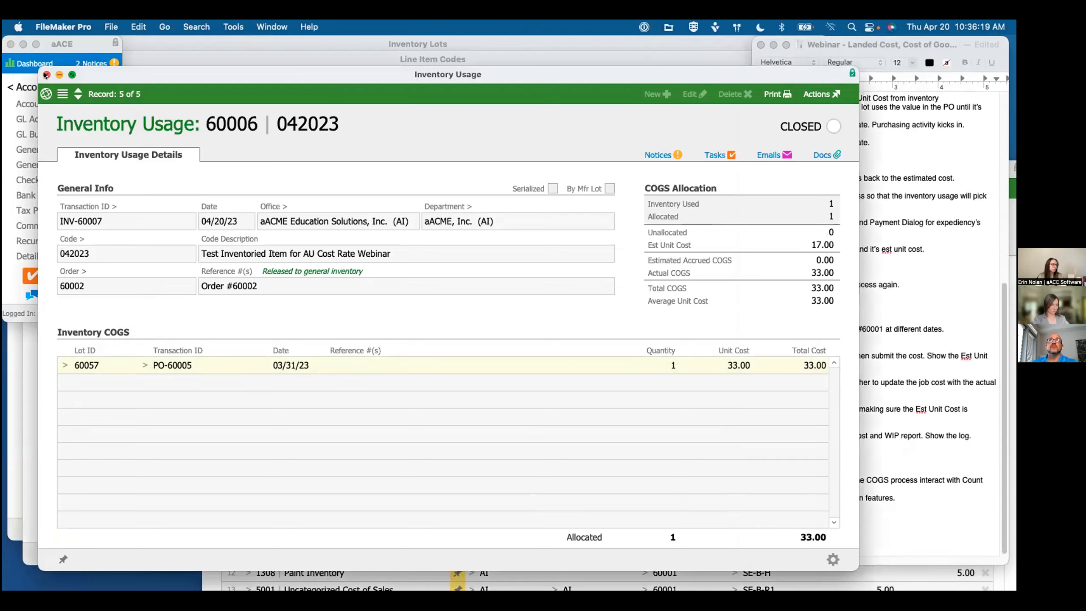
{"action": "left_click", "coordinate": [47, 75]}
{"action": "left_click", "coordinate": [211, 169]}
{"action": "left_click", "coordinate": [200, 164]}
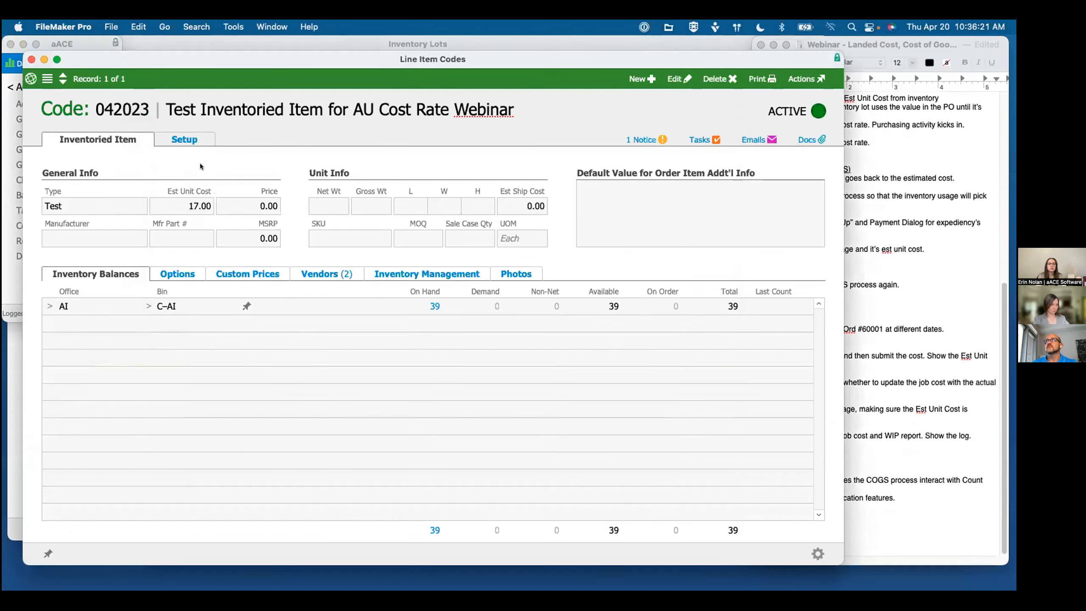
{"action": "left_click", "coordinate": [32, 59]}
{"action": "left_click", "coordinate": [219, 107]}
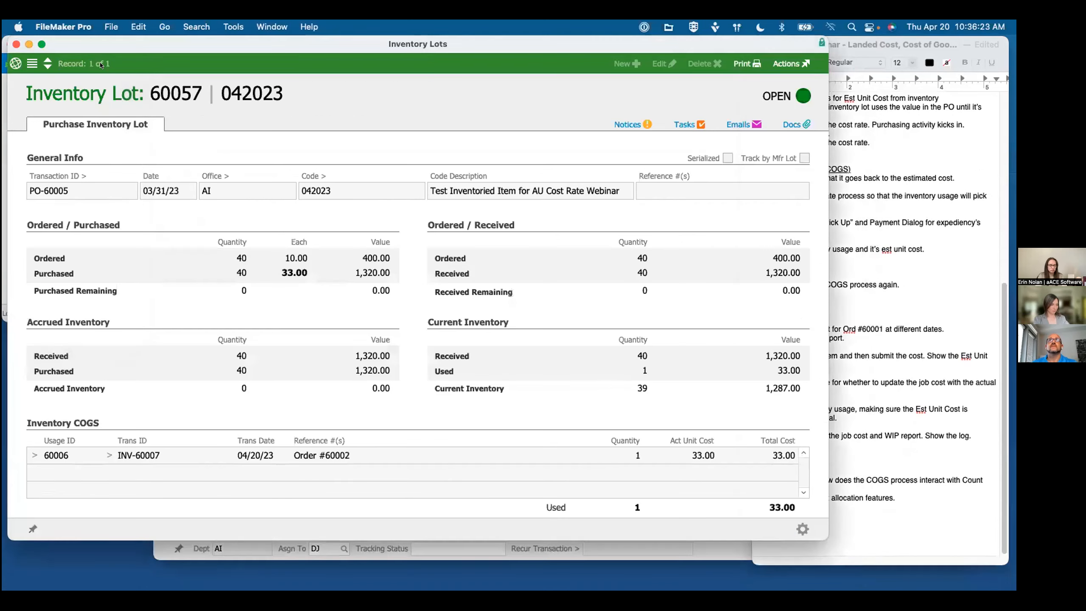
Step: Close the inventory lot and International Freight purchase windows, and open the orders list in Order Management
{"action": "left_click", "coordinate": [16, 45]}
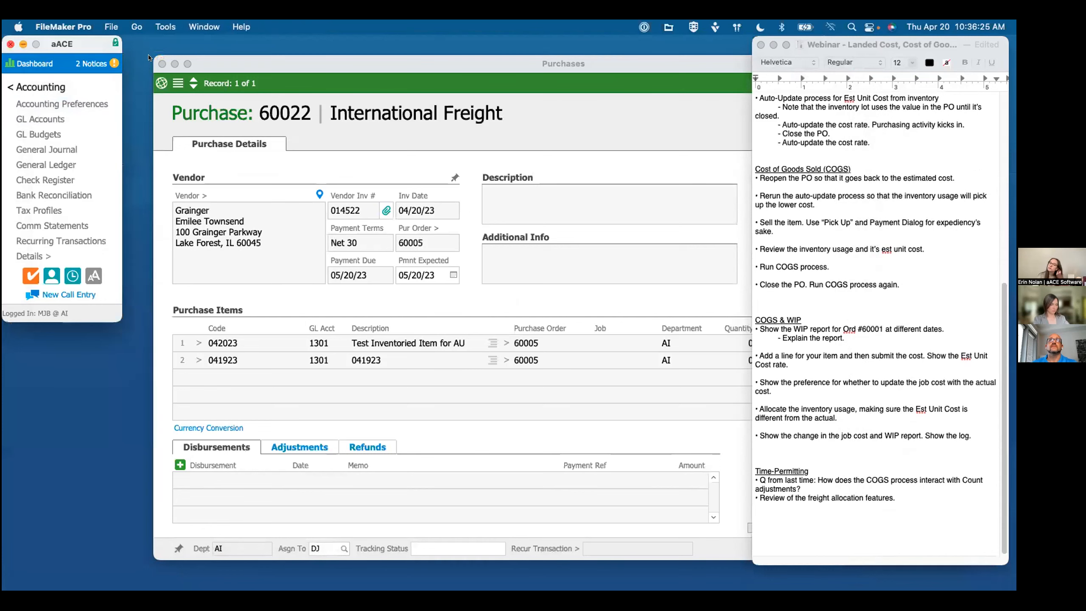
{"action": "left_click", "coordinate": [162, 64]}
{"action": "left_click", "coordinate": [34, 87]}
{"action": "left_click", "coordinate": [54, 135]}
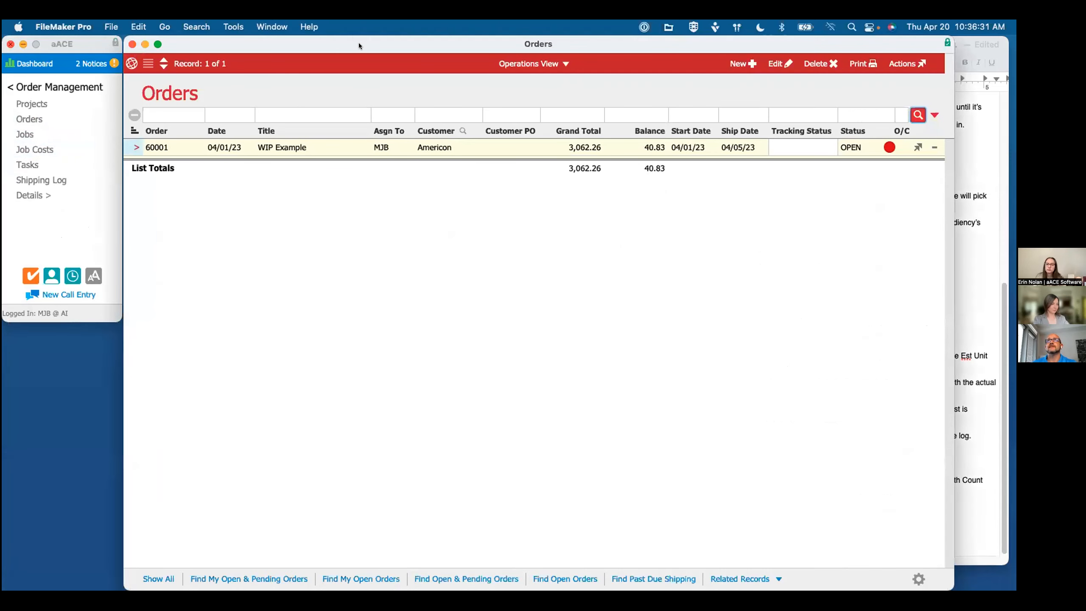
Step: Review the order items and bill-to and ship-to details of order 60001, WIP Example
{"action": "scroll", "coordinate": [513, 324], "scroll_direction": "down", "scroll_amount": 3}
{"action": "scroll", "coordinate": [512, 327], "scroll_direction": "down", "scroll_amount": 1}
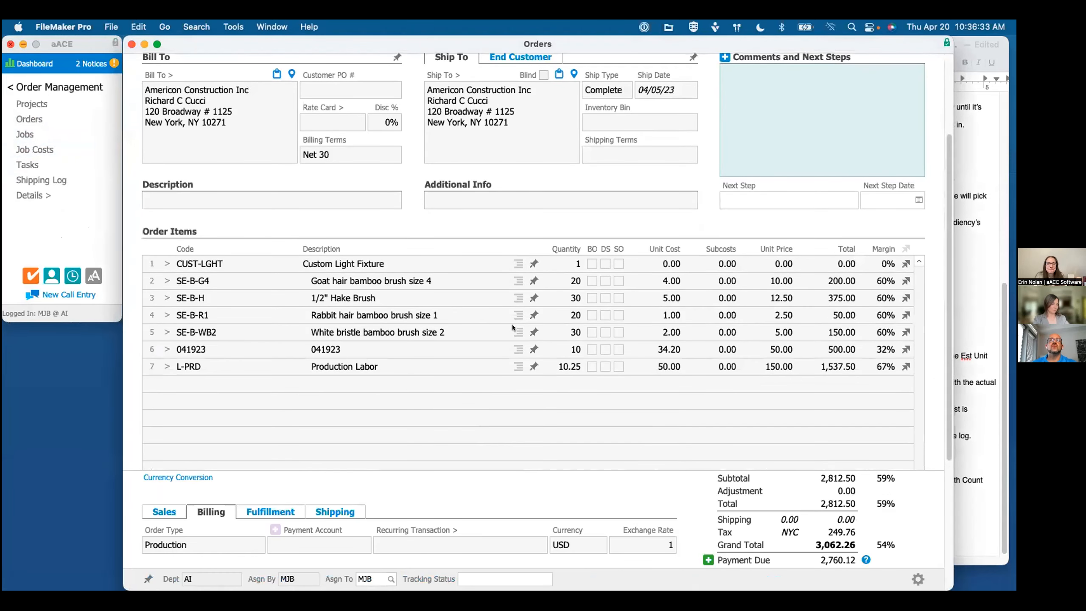
{"action": "scroll", "coordinate": [364, 299], "scroll_direction": "up", "scroll_amount": 1}
{"action": "scroll", "coordinate": [364, 298], "scroll_direction": "up", "scroll_amount": 1}
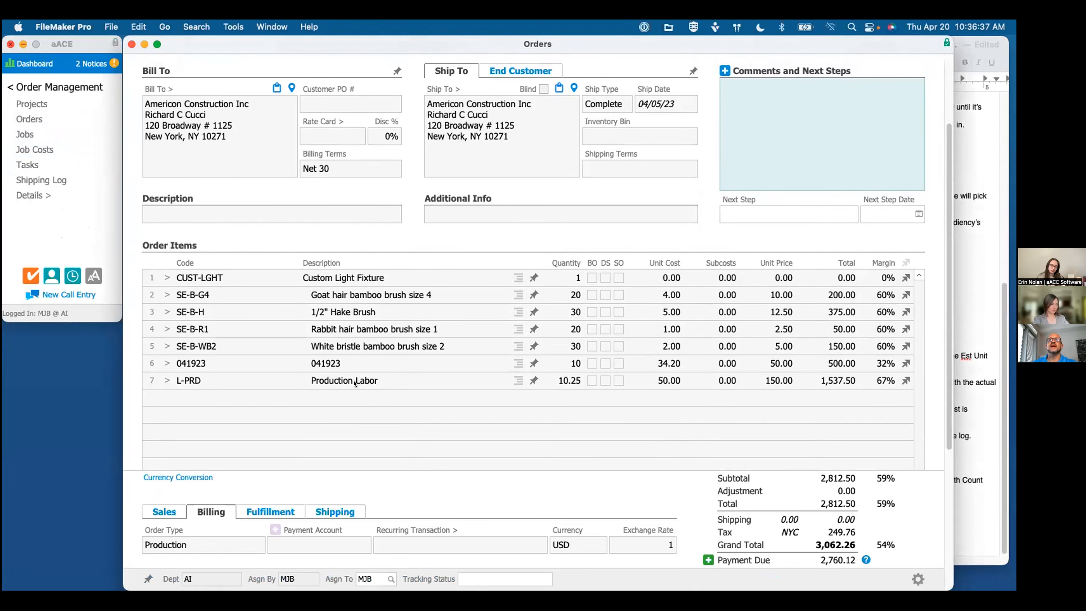
{"action": "scroll", "coordinate": [355, 384], "scroll_direction": "up", "scroll_amount": 2}
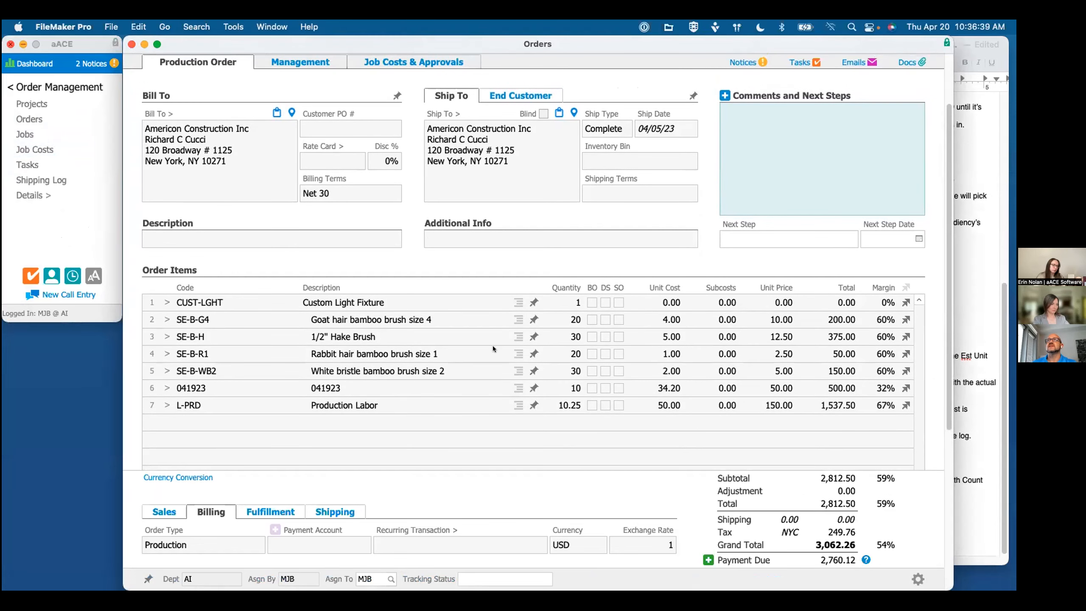
{"action": "scroll", "coordinate": [492, 346], "scroll_direction": "up", "scroll_amount": 3}
Step: Open the full job costs list from order 60001's job costs and approvals, and sort it by date
{"action": "left_click", "coordinate": [412, 126]}
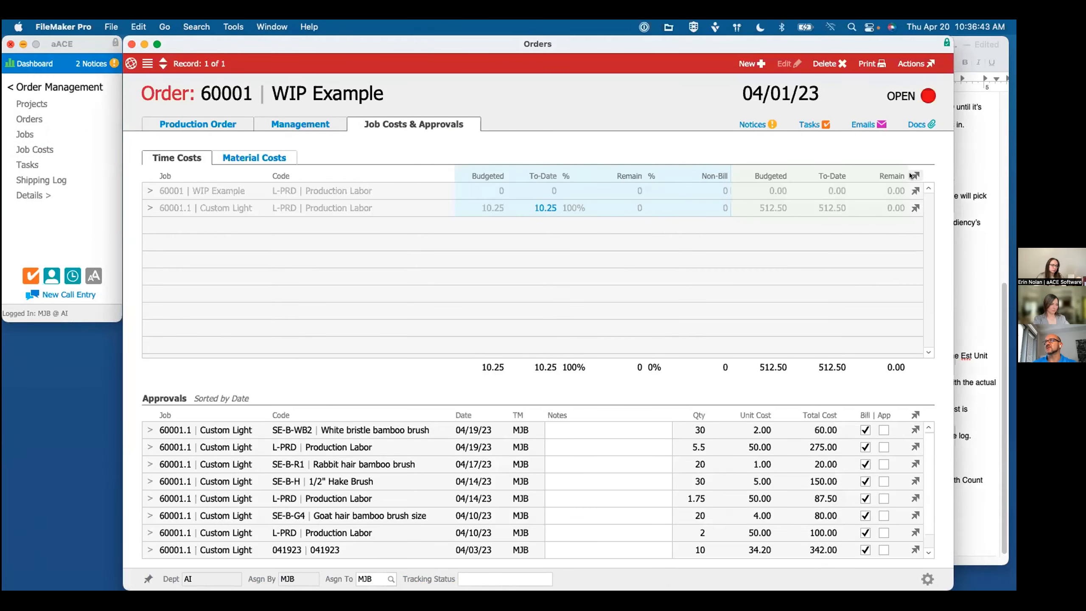
{"action": "left_click", "coordinate": [912, 174]}
{"action": "left_click", "coordinate": [908, 193]}
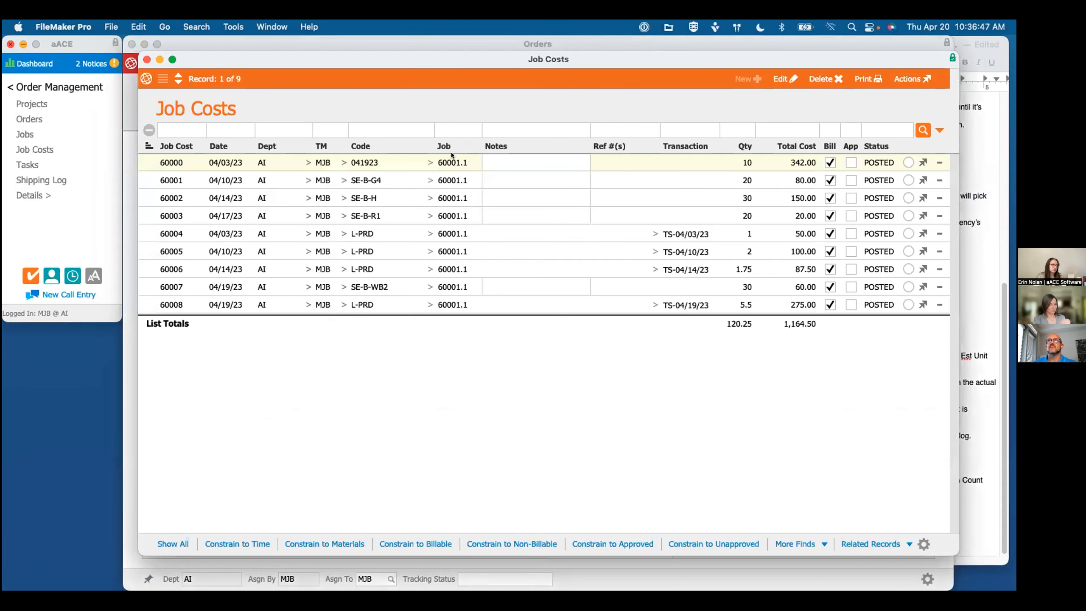
{"action": "left_click", "coordinate": [218, 146]}
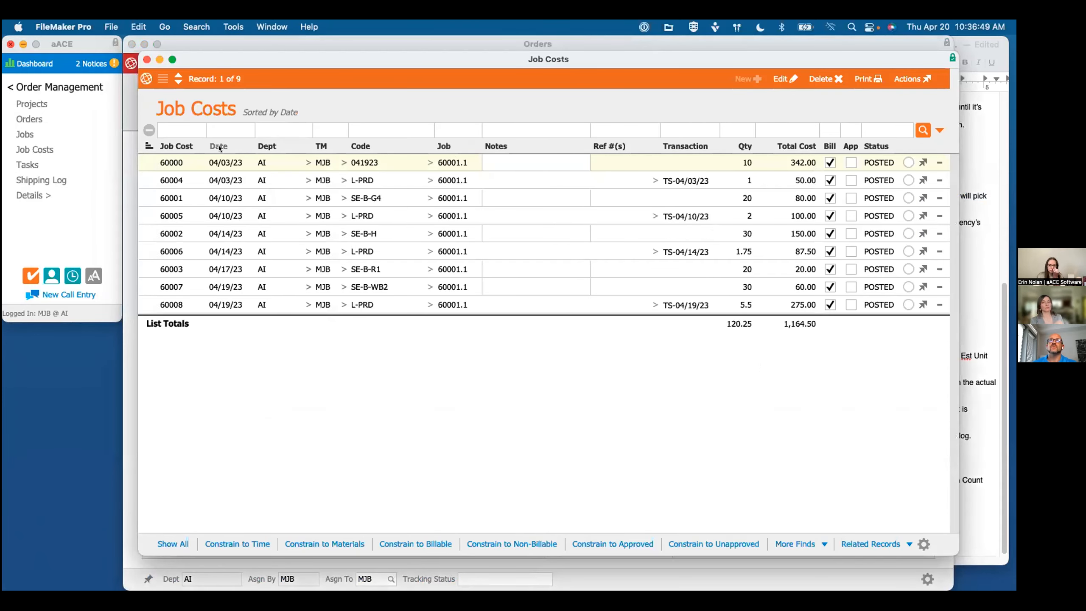
Step: Move the job costs list aside and return to order 60001's production details to check the subtotal margin breakdown
{"action": "left_click_drag", "start_coordinate": [669, 67], "coordinate": [701, 242]}
{"action": "left_click", "coordinate": [329, 75]}
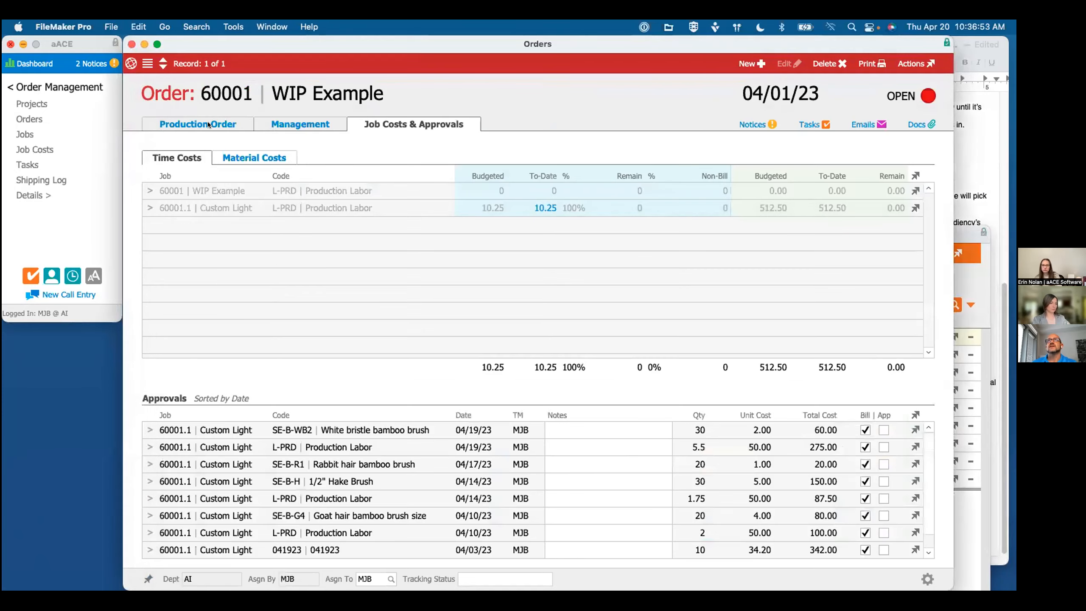
{"action": "left_click_drag", "start_coordinate": [310, 36], "coordinate": [216, 37]}
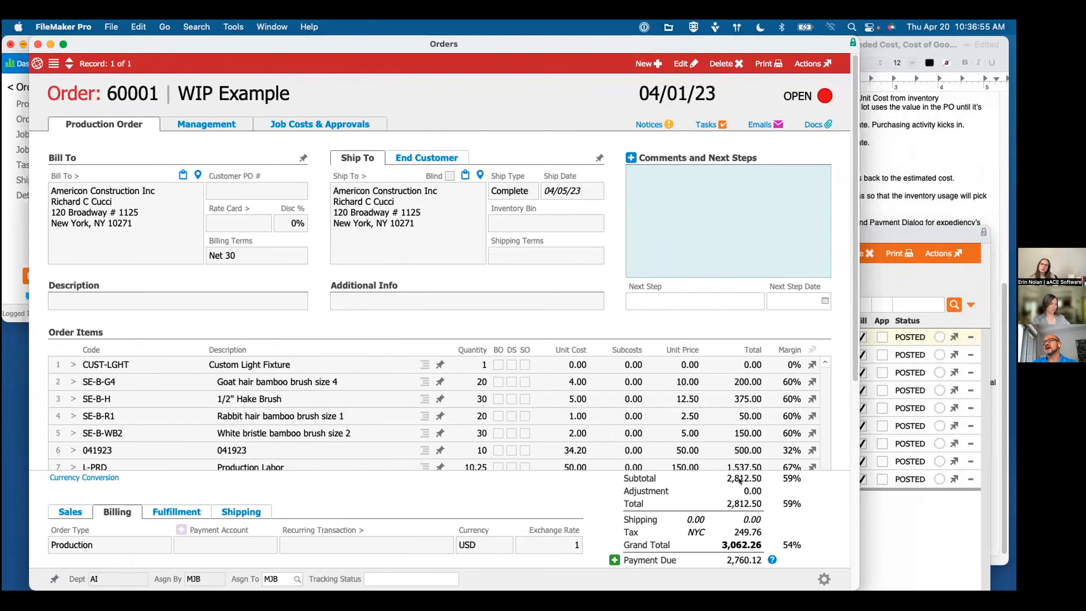
{"action": "mouse_move", "coordinate": [785, 475]}
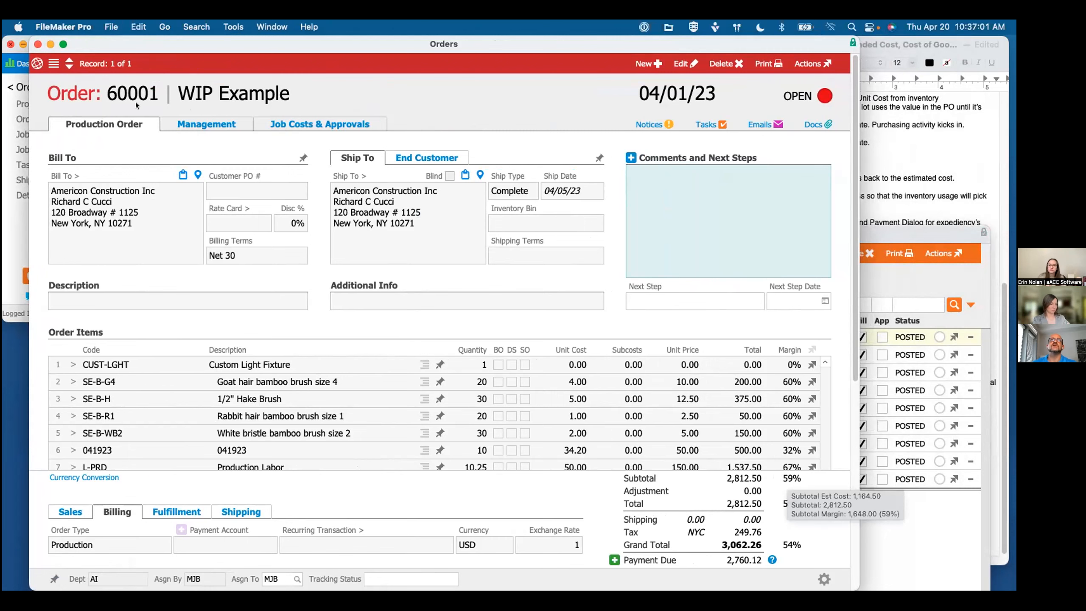
Step: Switch the order to list view and arrange the job costs list above it, with both lists visible
{"action": "left_click", "coordinate": [52, 63]}
{"action": "left_click_drag", "start_coordinate": [875, 236], "coordinate": [802, 65]}
{"action": "left_click_drag", "start_coordinate": [227, 42], "coordinate": [290, 198]}
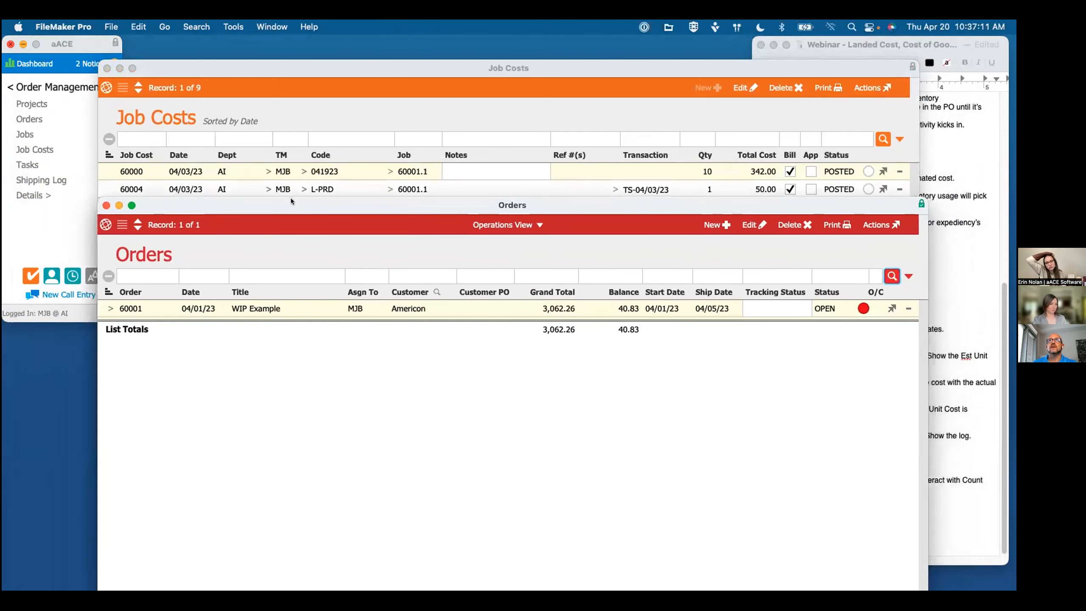
Step: Try to print the WIP report for order 60001 with a changed April 2023 as-of date
{"action": "left_click", "coordinate": [839, 225]}
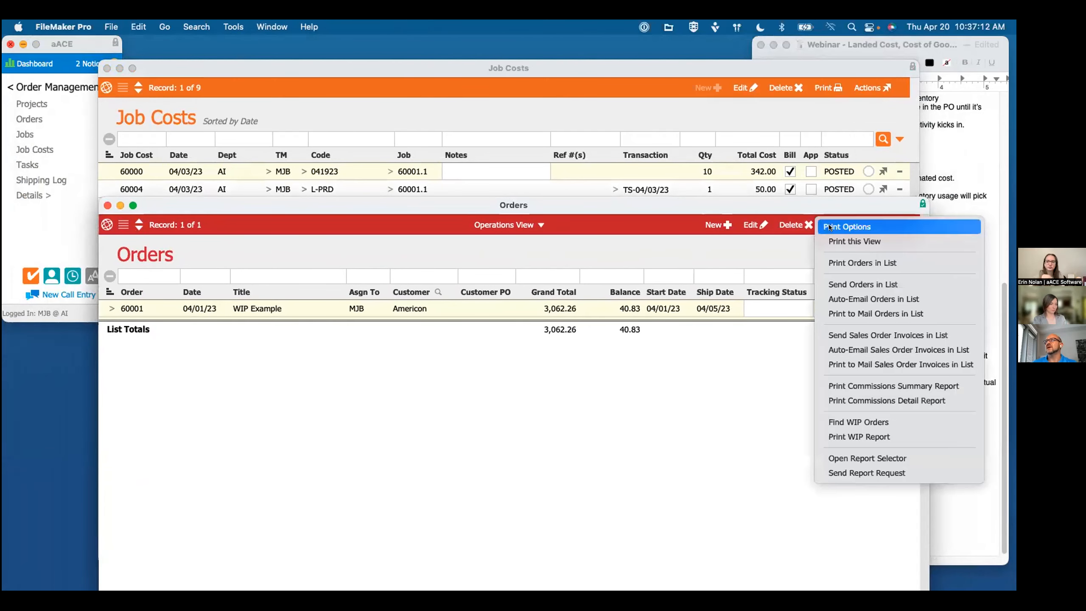
{"action": "left_click", "coordinate": [851, 436]}
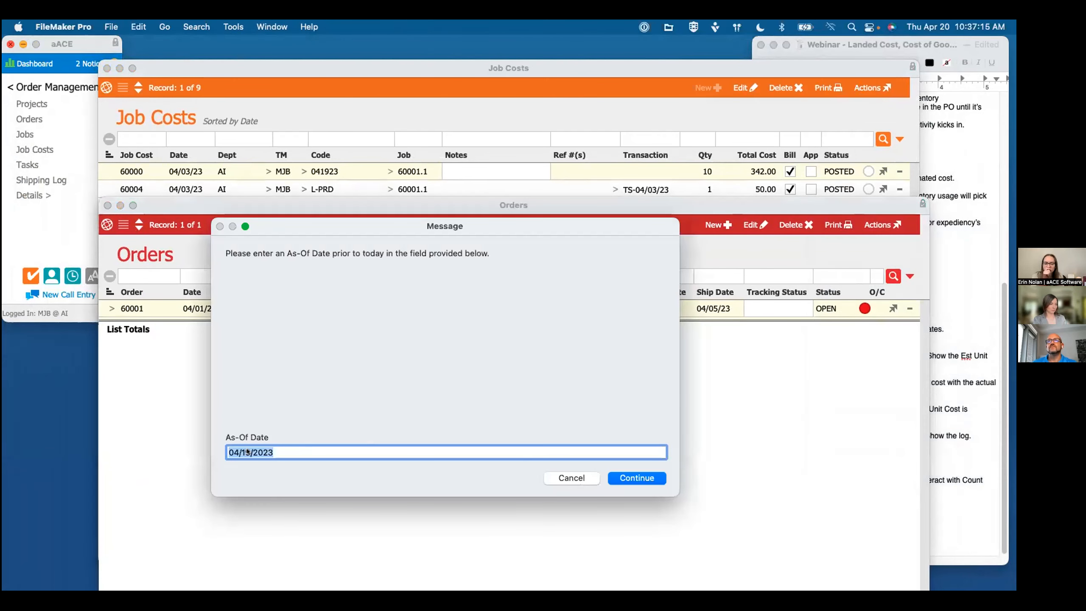
{"action": "left_click", "coordinate": [251, 453]}
{"action": "key", "text": "shift+Left"}
{"action": "type", "text": "0"}
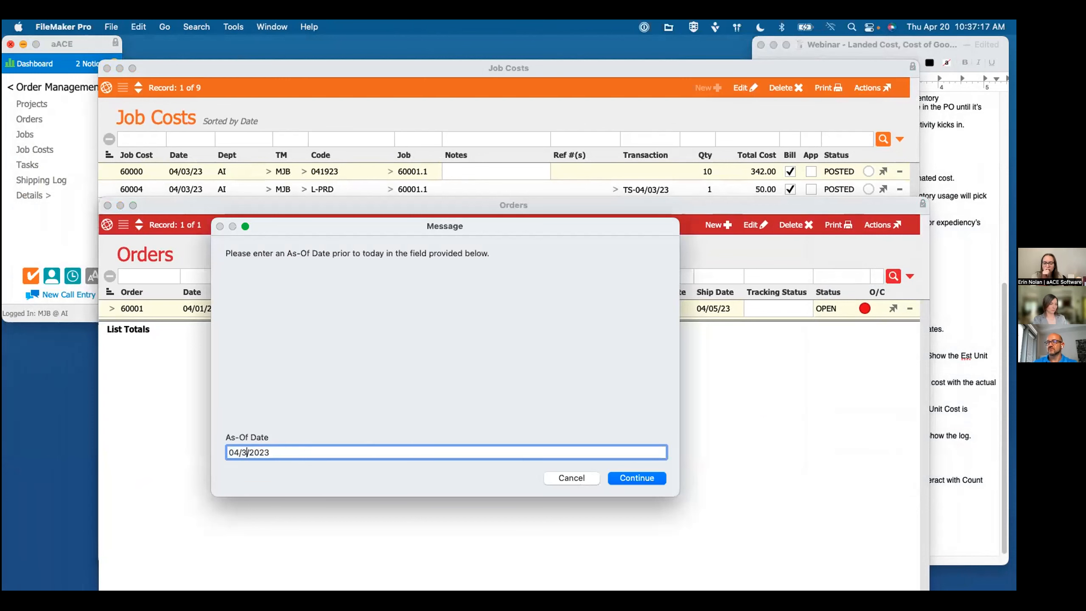
{"action": "key", "text": "Return"}
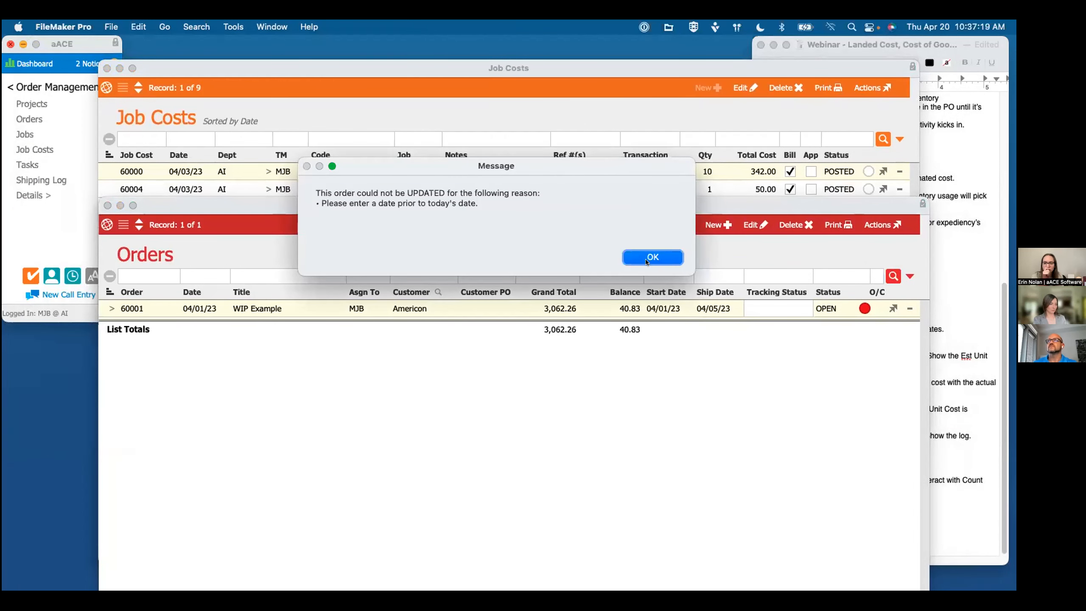
{"action": "left_click", "coordinate": [677, 261]}
{"action": "left_click", "coordinate": [838, 224]}
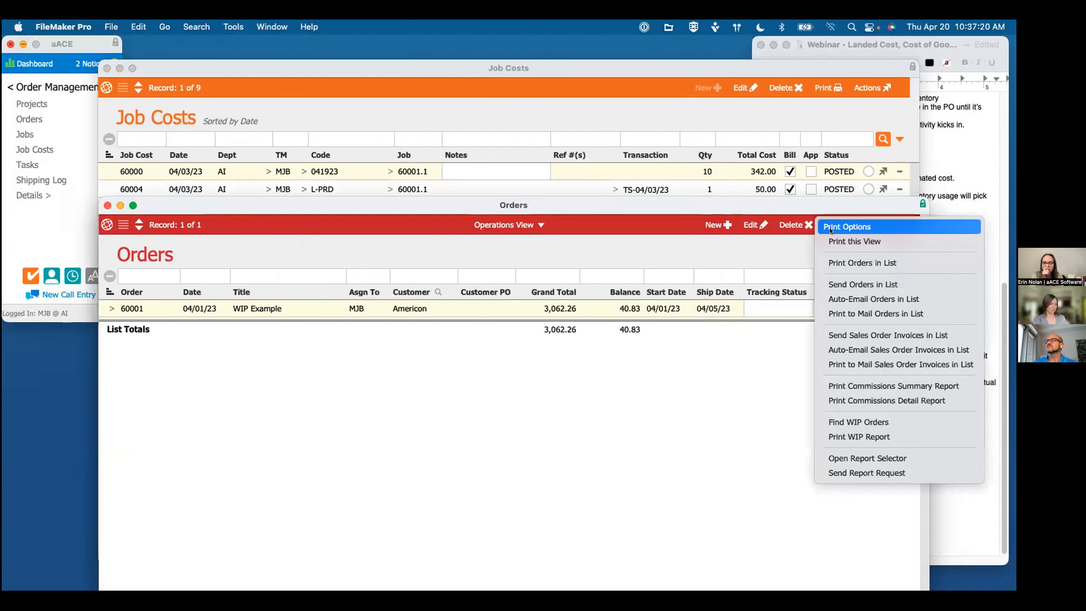
{"action": "left_click", "coordinate": [846, 422]}
{"action": "left_click", "coordinate": [582, 475]}
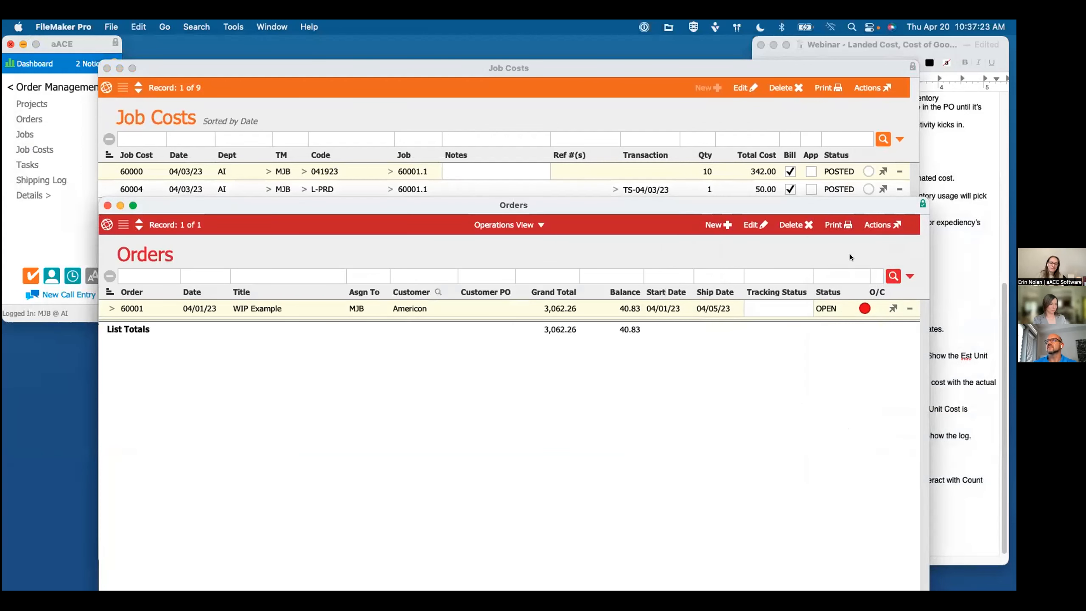
Step: Generate the WIP report for order 60001 as of 04/03/2023, check its figures, and close the preview
{"action": "left_click", "coordinate": [837, 224]}
{"action": "left_click", "coordinate": [849, 436]}
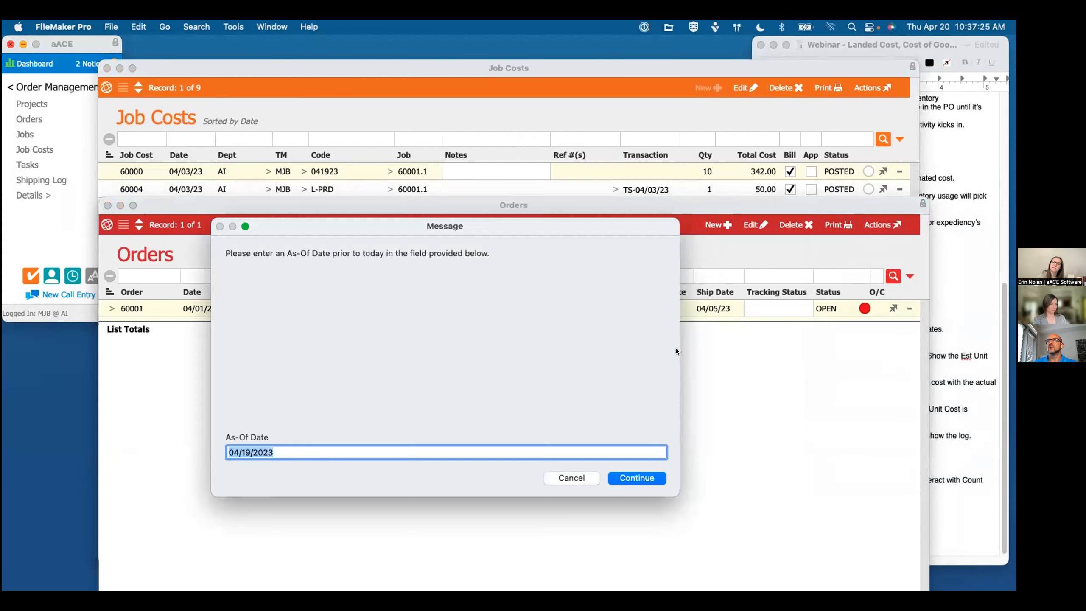
{"action": "left_click", "coordinate": [252, 452]}
{"action": "key", "text": "shift+Left"}
{"action": "key", "text": "shift+Left"}
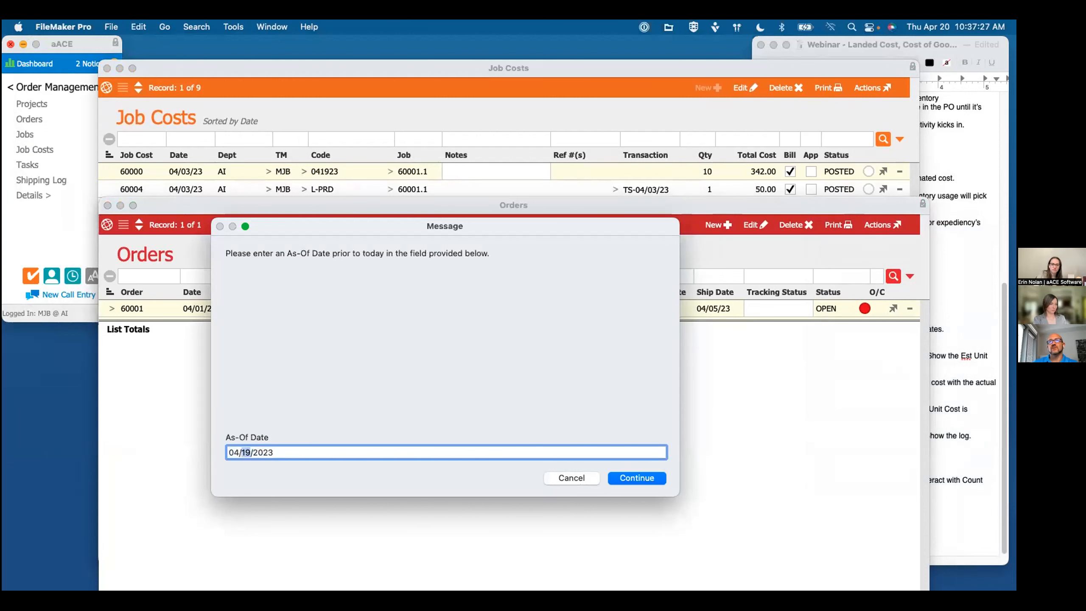
{"action": "type", "text": "03"}
{"action": "key", "text": "Return"}
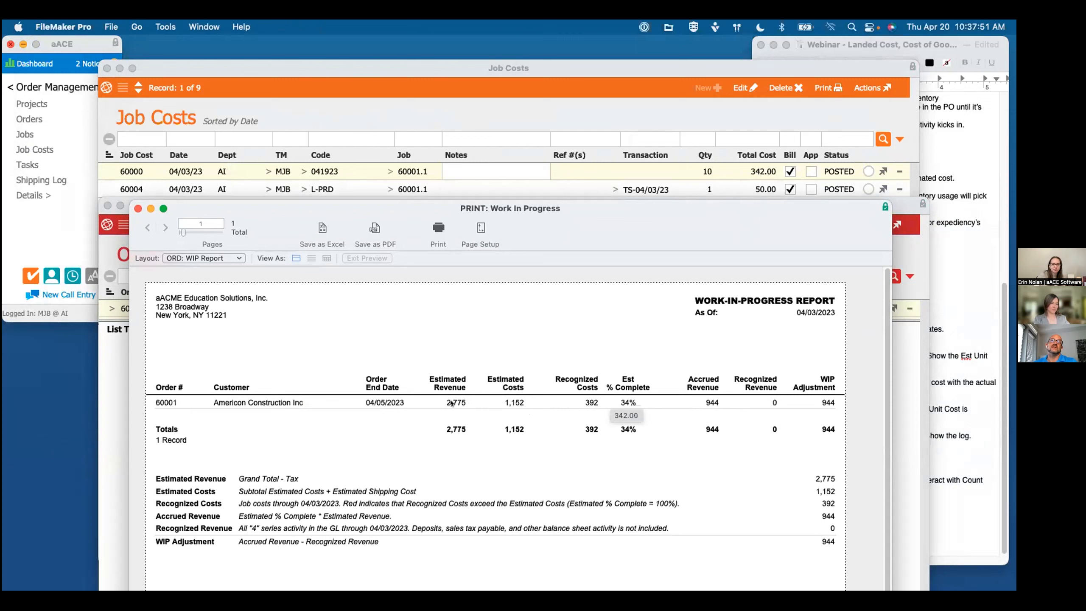
{"action": "left_click", "coordinate": [138, 208]}
Step: Expose the job costs through 04/10/23, generate the WIP report as of 04/10/2023, and close it after viewing
{"action": "left_click_drag", "start_coordinate": [443, 206], "coordinate": [439, 238]}
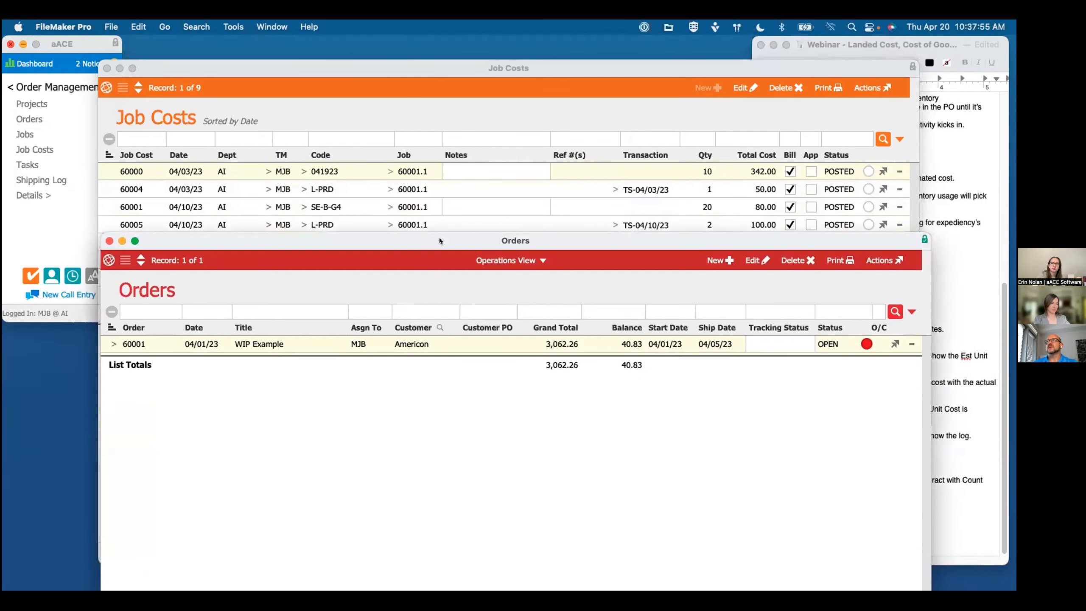
{"action": "left_click", "coordinate": [831, 260]}
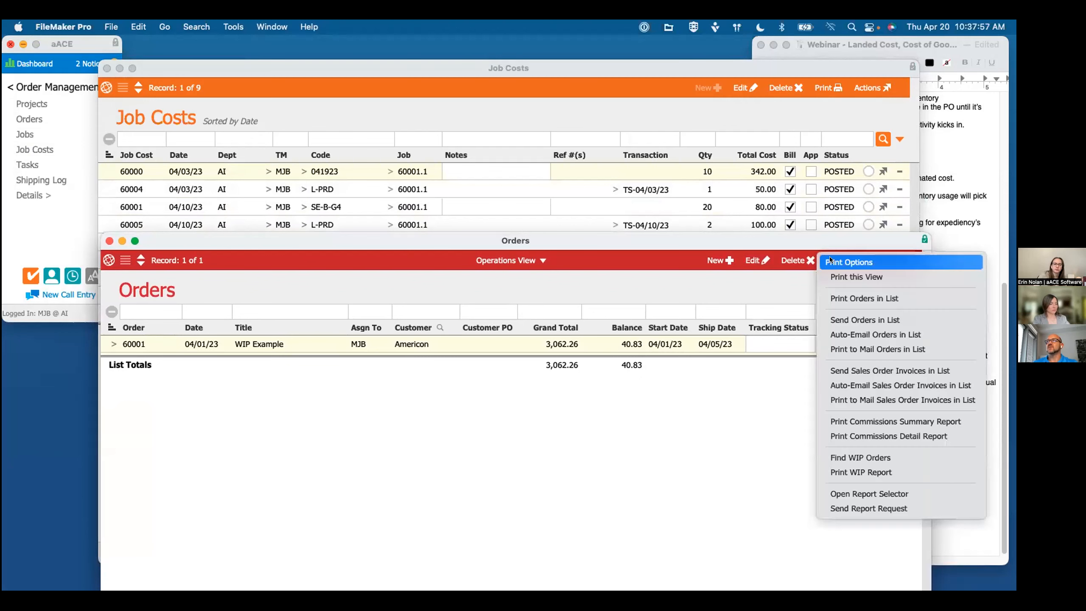
{"action": "left_click", "coordinate": [850, 473]}
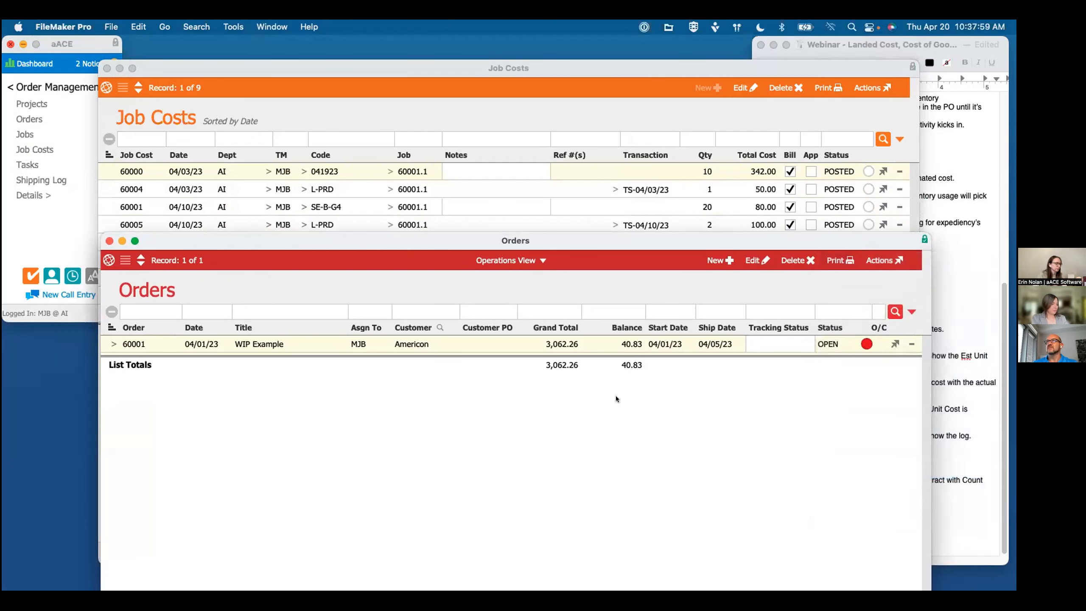
{"action": "left_click", "coordinate": [251, 452]}
{"action": "key", "text": "shift+Left"}
{"action": "type", "text": "5"}
{"action": "key", "text": "Return"}
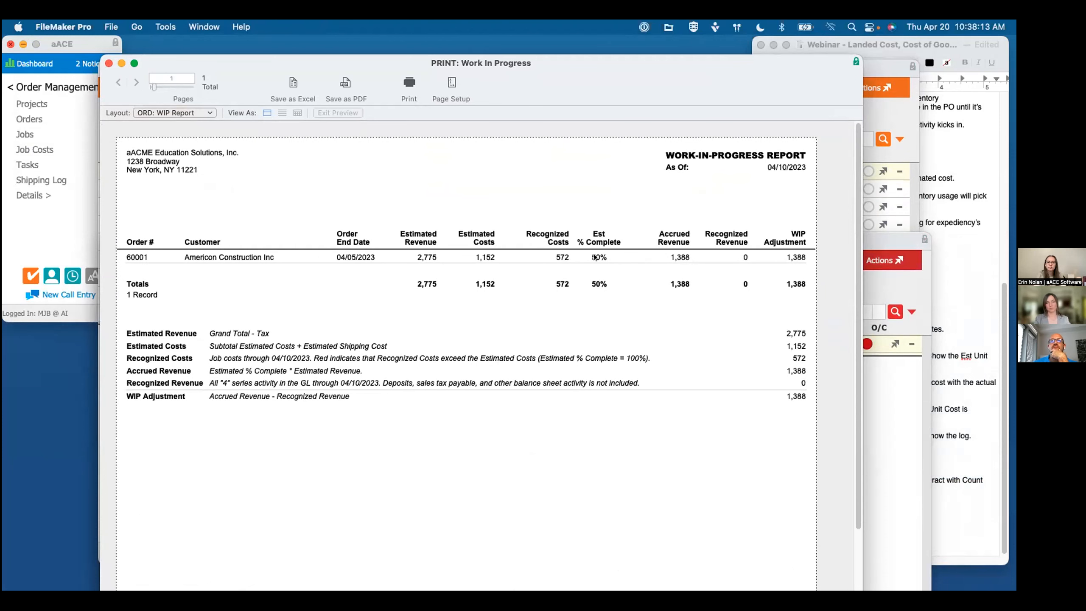
{"action": "left_click", "coordinate": [109, 63]}
Step: Expose the job costs through 04/14/23 above the orders list, and run the WIP report for order 60001 again
{"action": "left_click_drag", "start_coordinate": [515, 241], "coordinate": [460, 282]}
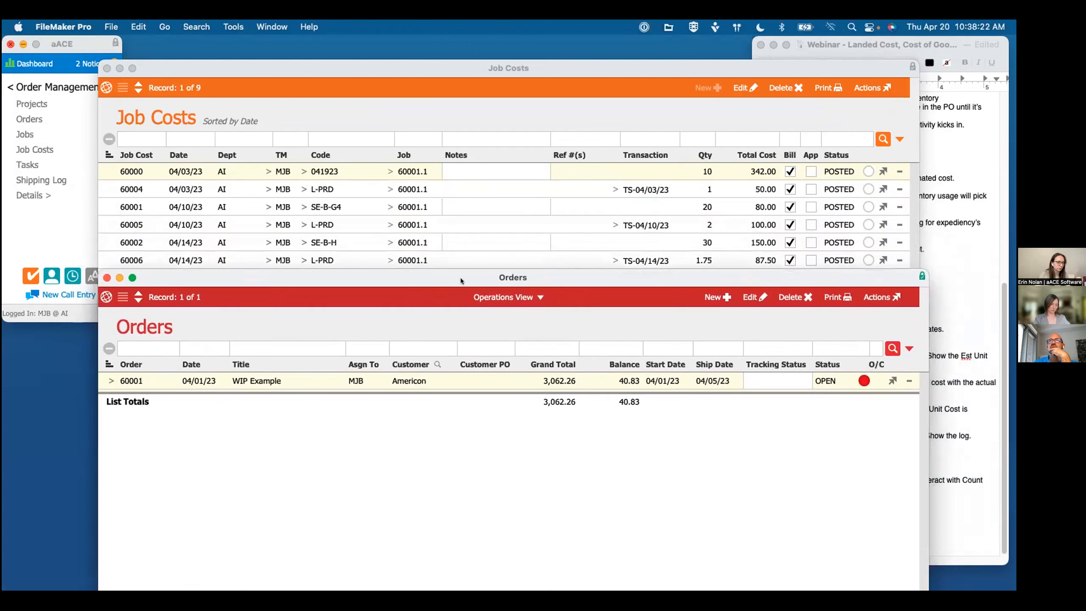
{"action": "left_click", "coordinate": [837, 297]}
{"action": "left_click", "coordinate": [835, 507]}
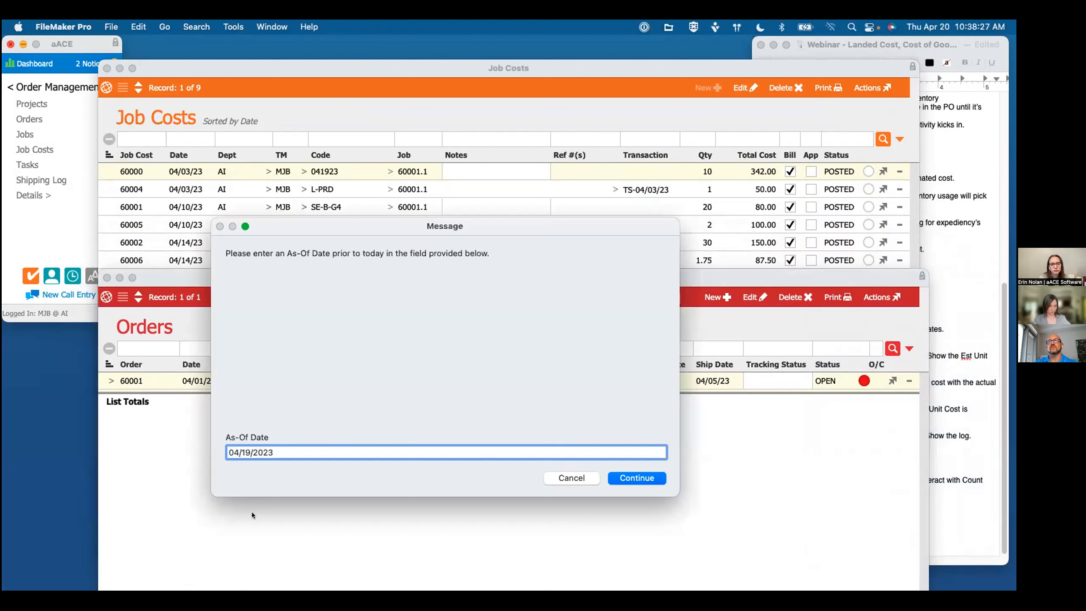
{"action": "key", "text": "Return"}
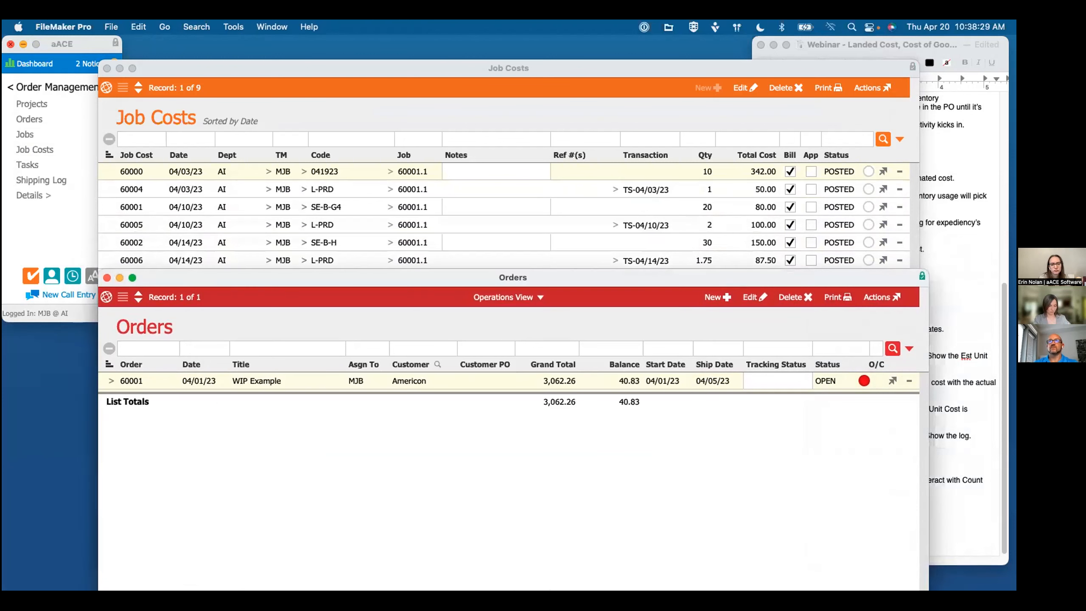
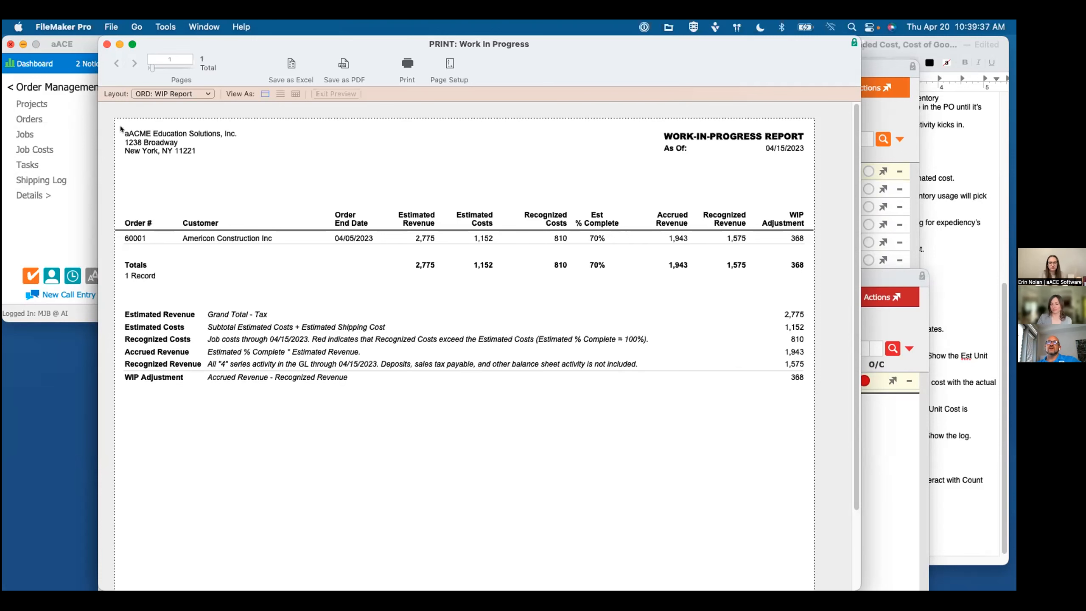
Step: Close the WIP report preview, and consult the COGS & WIP section of the webinar notes before returning to the orders list
{"action": "left_click", "coordinate": [107, 45]}
{"action": "left_click_drag", "start_coordinate": [486, 277], "coordinate": [470, 204]}
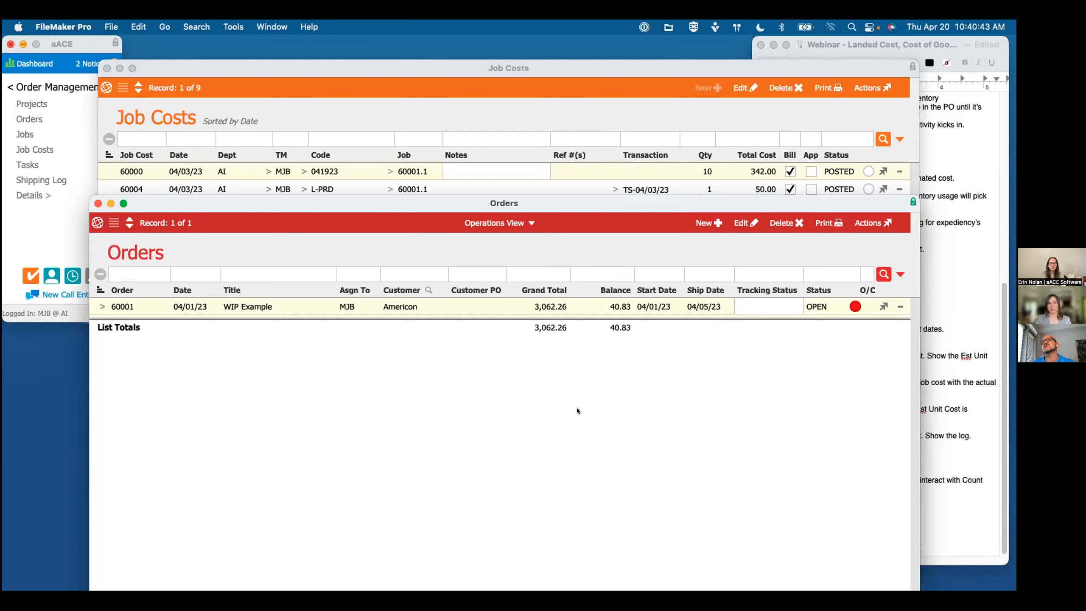
{"action": "left_click", "coordinate": [907, 379]}
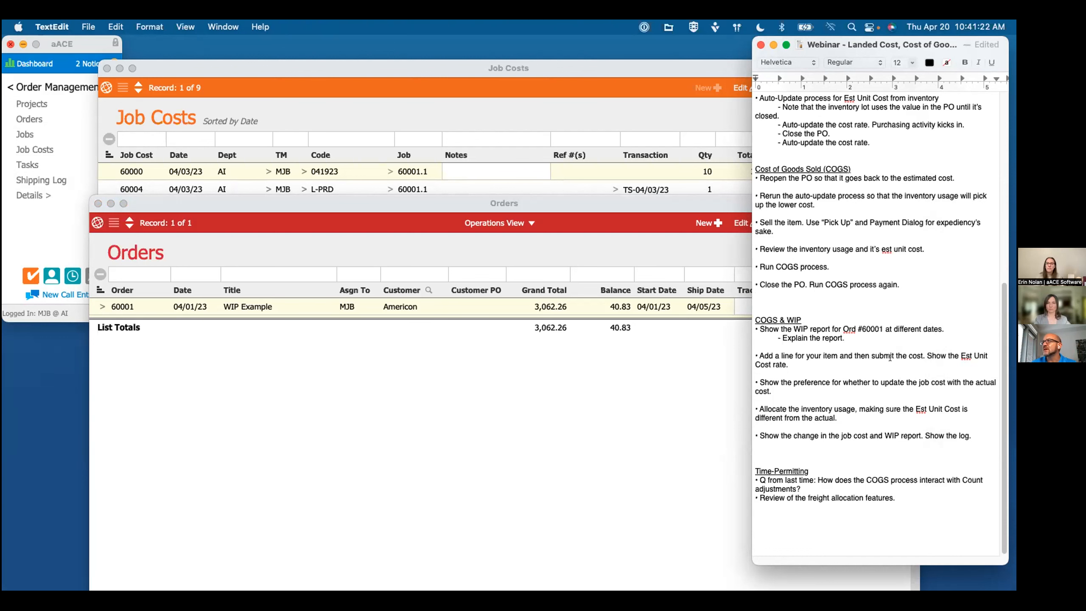
{"action": "left_click", "coordinate": [303, 208]}
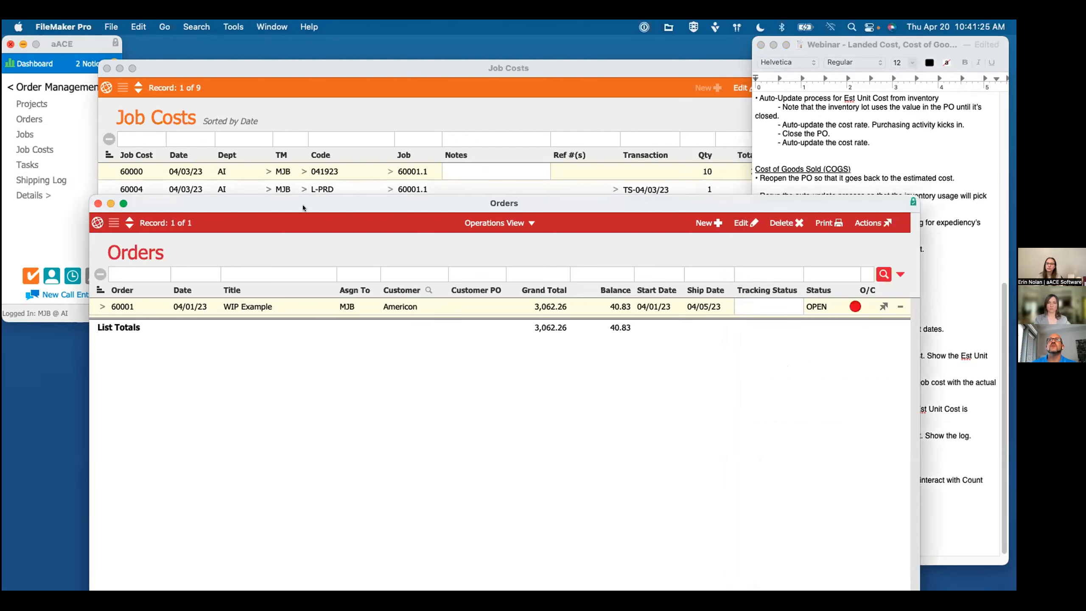
Step: Bring the job costs list forward, open the Custom Light Fixture job from it, and start a job cost entry
{"action": "left_click_drag", "start_coordinate": [257, 208], "coordinate": [256, 79]}
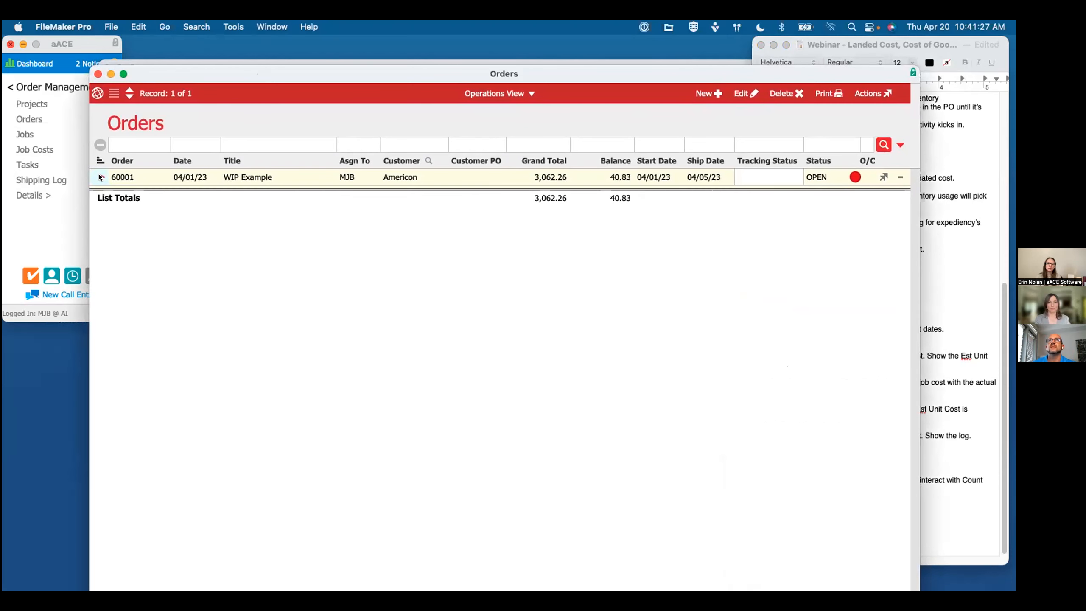
{"action": "left_click_drag", "start_coordinate": [404, 84], "coordinate": [399, 189]}
{"action": "left_click", "coordinate": [471, 112]}
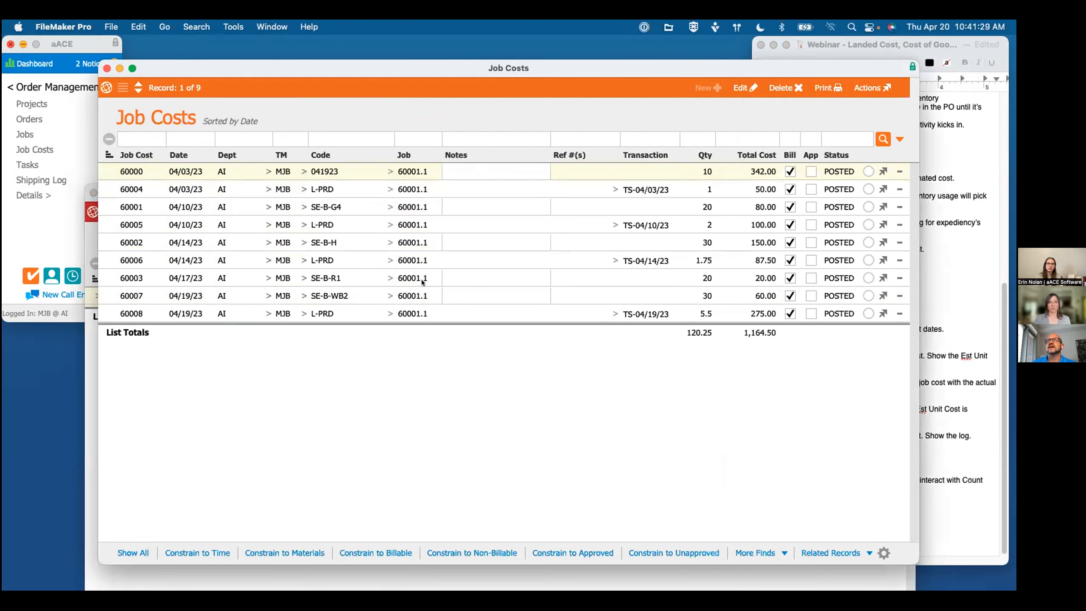
{"action": "left_click", "coordinate": [387, 311]}
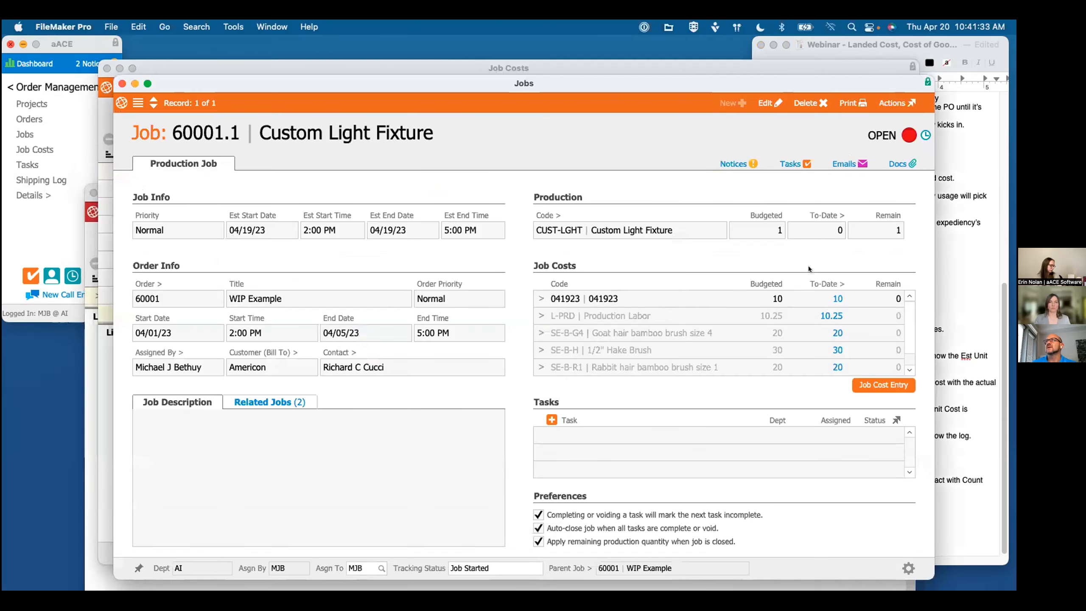
{"action": "left_click", "coordinate": [877, 380]}
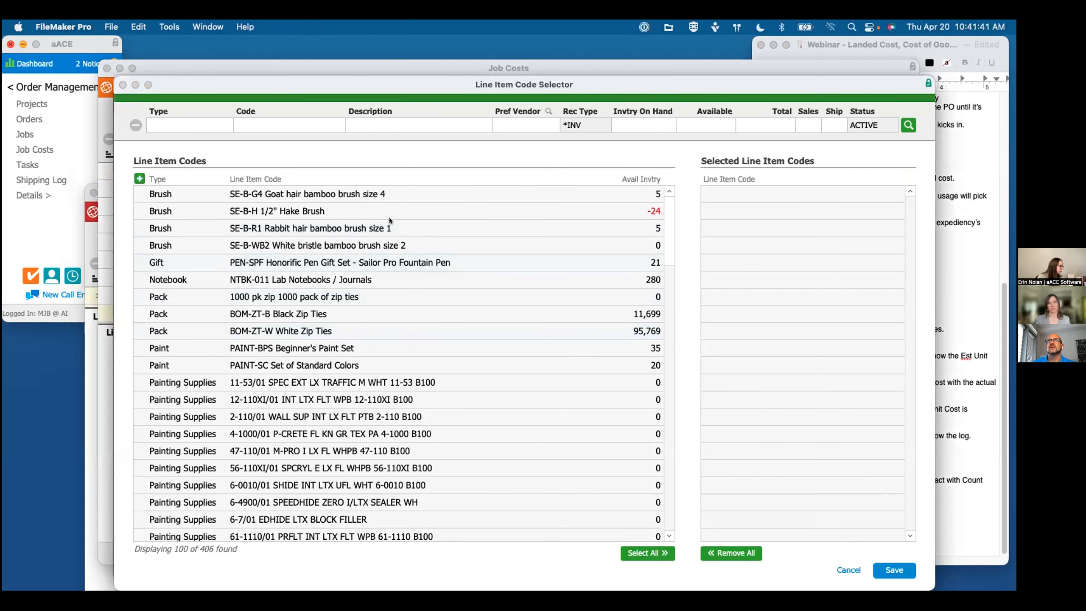
Step: Find line item code 042023 and add it to the job cost entry as an unbudgeted item
{"action": "left_click", "coordinate": [258, 125]}
{"action": "type", "text": "041923"}
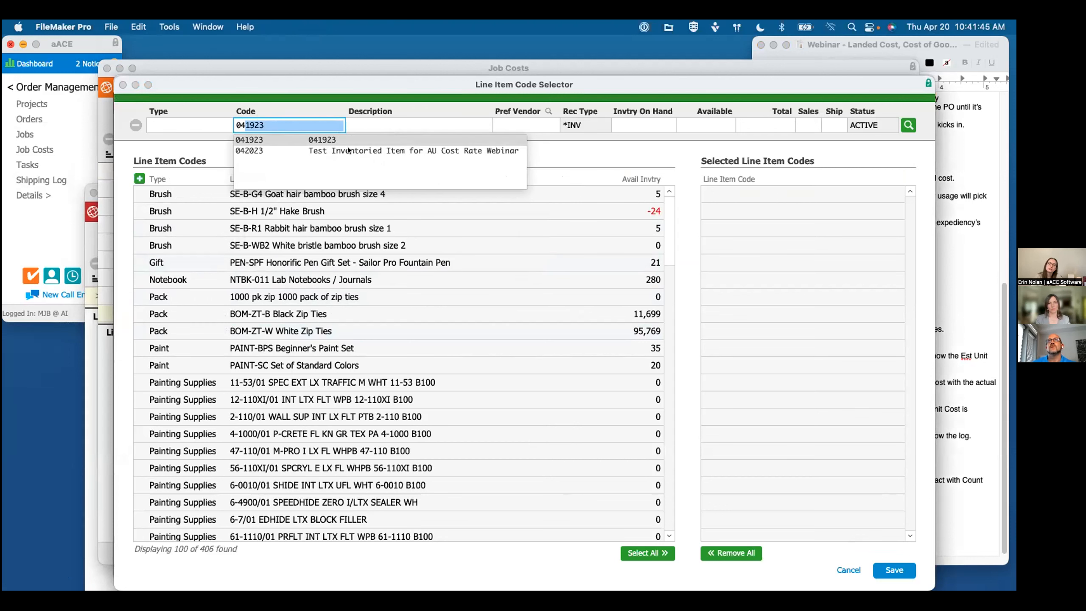
{"action": "left_click", "coordinate": [370, 151]}
{"action": "key", "text": "Tab"}
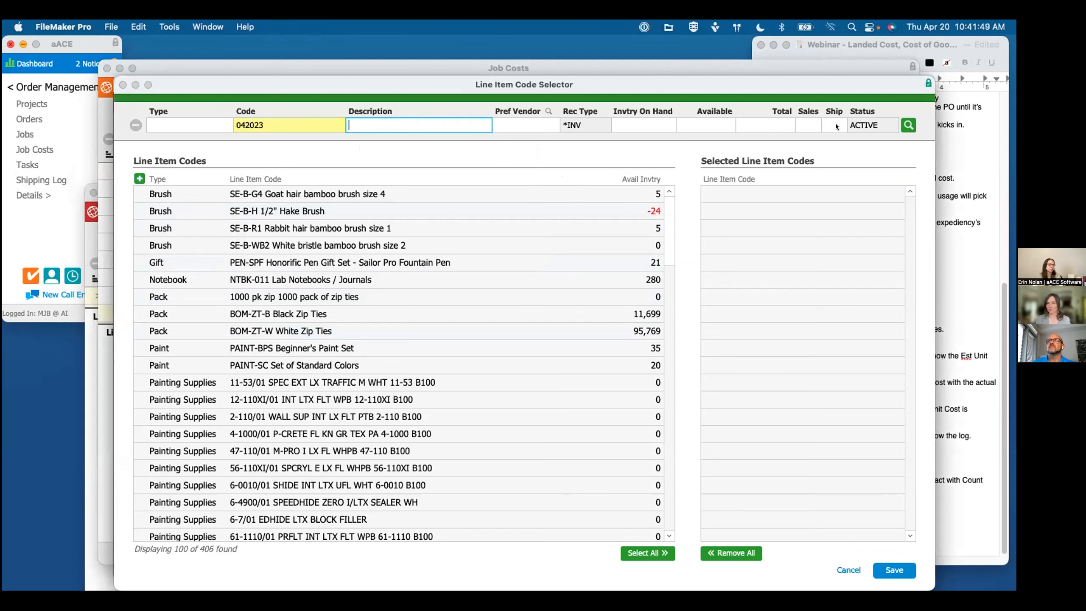
{"action": "left_click", "coordinate": [908, 125]}
{"action": "left_click", "coordinate": [646, 195]}
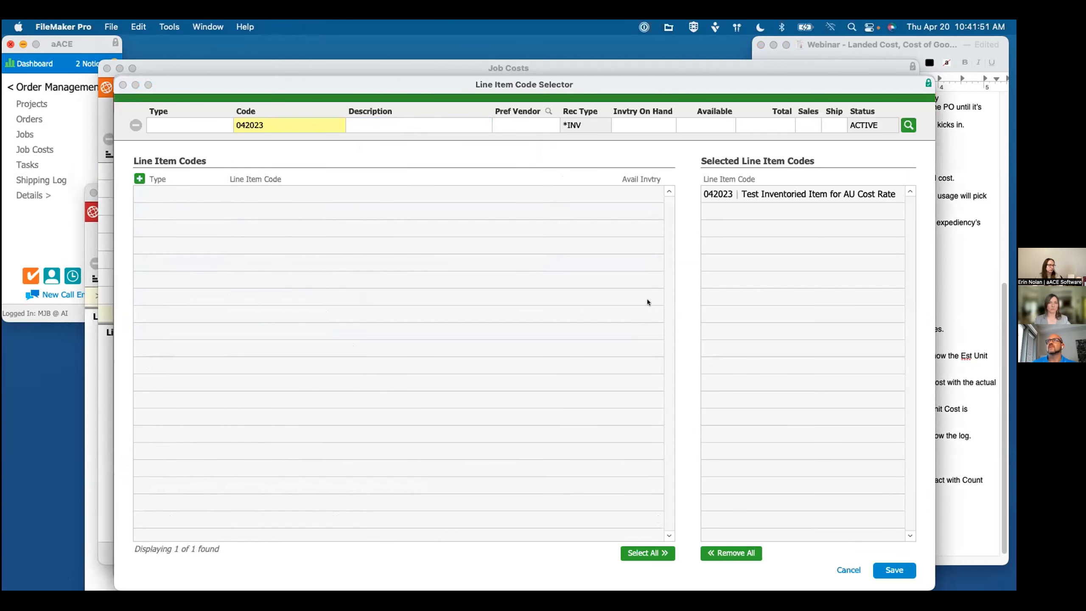
{"action": "left_click", "coordinate": [890, 572]}
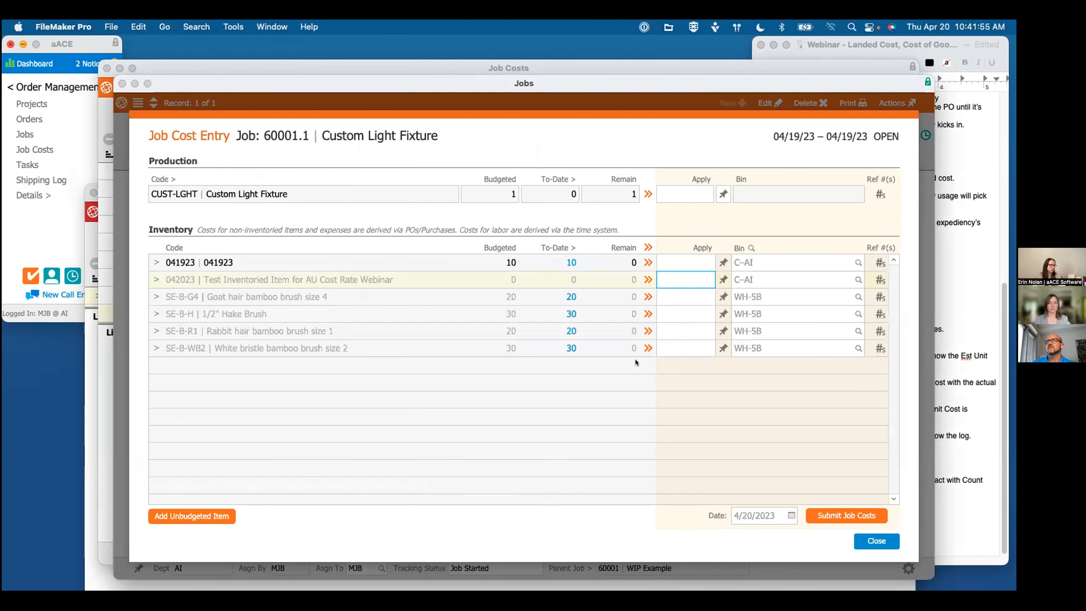
Step: Apply a quantity of 1 for item 042023 dated 04/19/23 and submit the job costs
{"action": "left_click", "coordinate": [645, 390]}
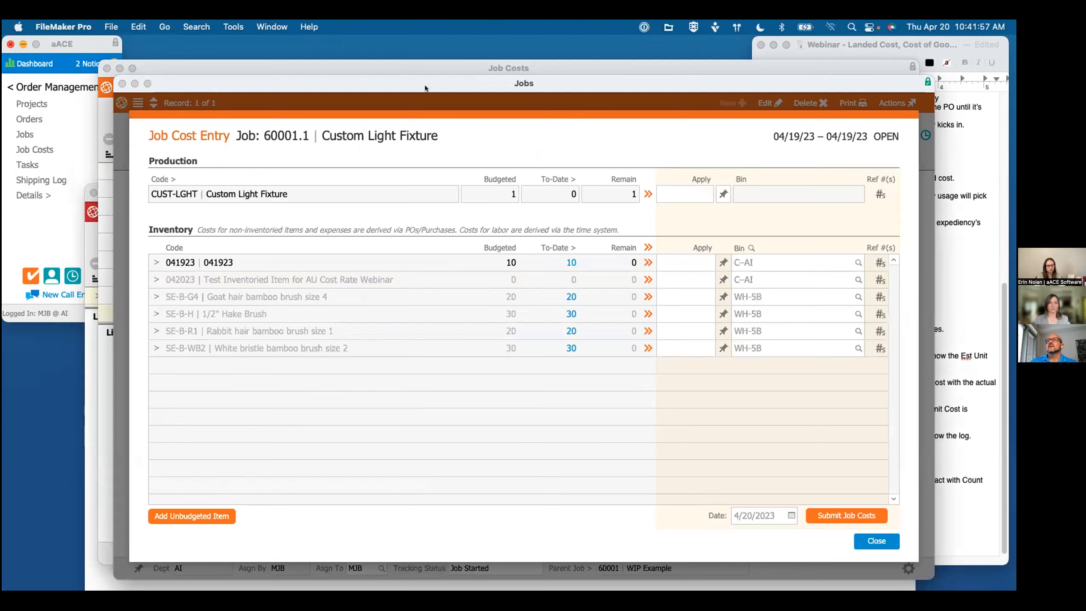
{"action": "left_click_drag", "start_coordinate": [411, 73], "coordinate": [309, 56]}
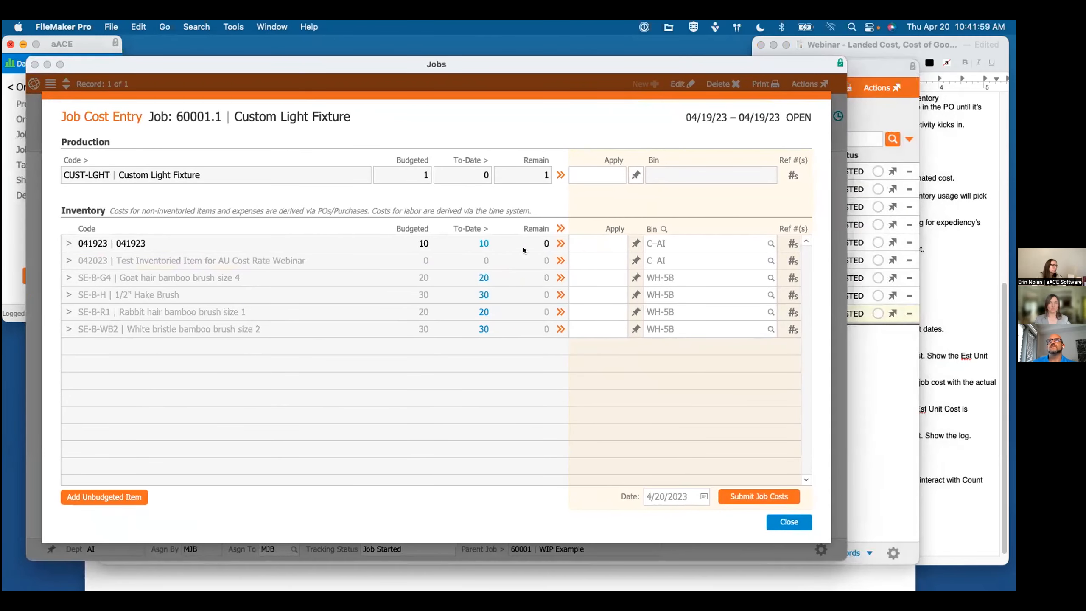
{"action": "left_click", "coordinate": [597, 259]}
{"action": "type", "text": "1"}
{"action": "left_click", "coordinate": [698, 495]}
{"action": "left_click", "coordinate": [702, 451]}
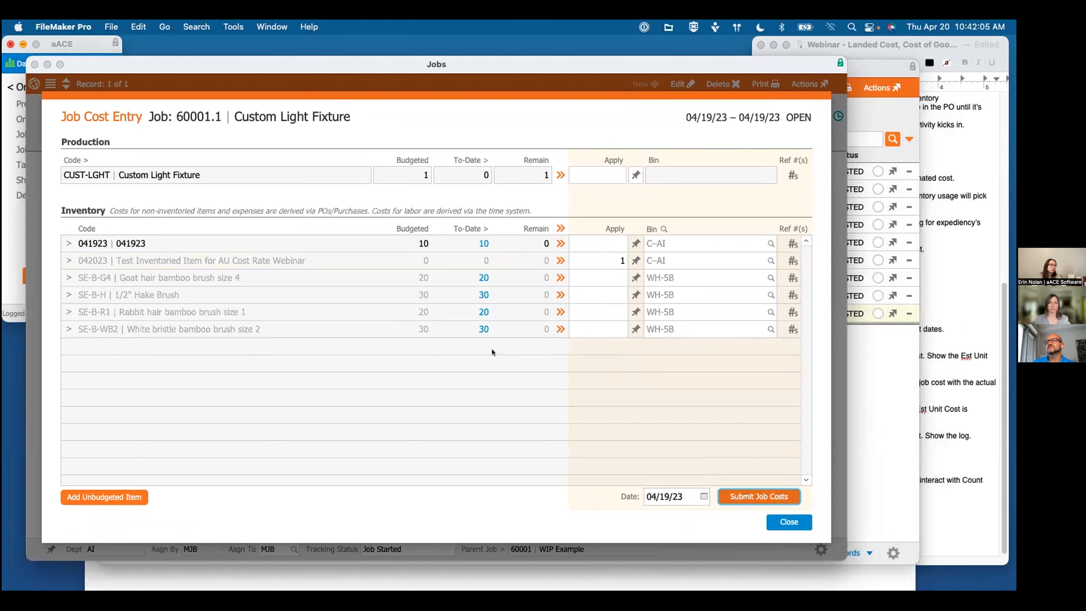
{"action": "key", "text": "Return"}
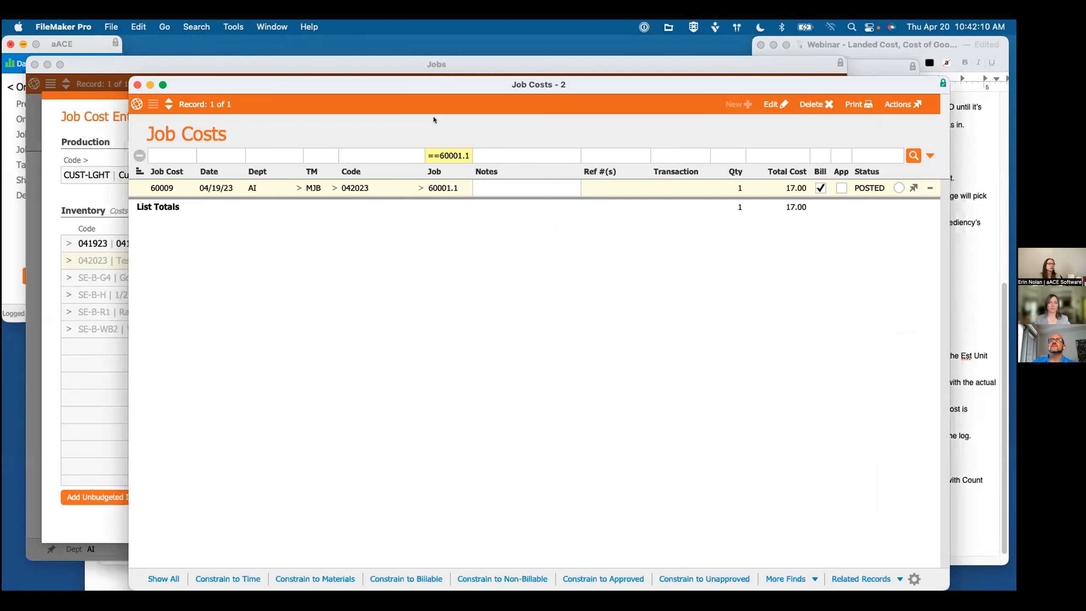
Step: Display the job cost posted for item 042023, and close the Custom Light Fixture job's cost entry and record
{"action": "left_click_drag", "start_coordinate": [445, 85], "coordinate": [488, 117]}
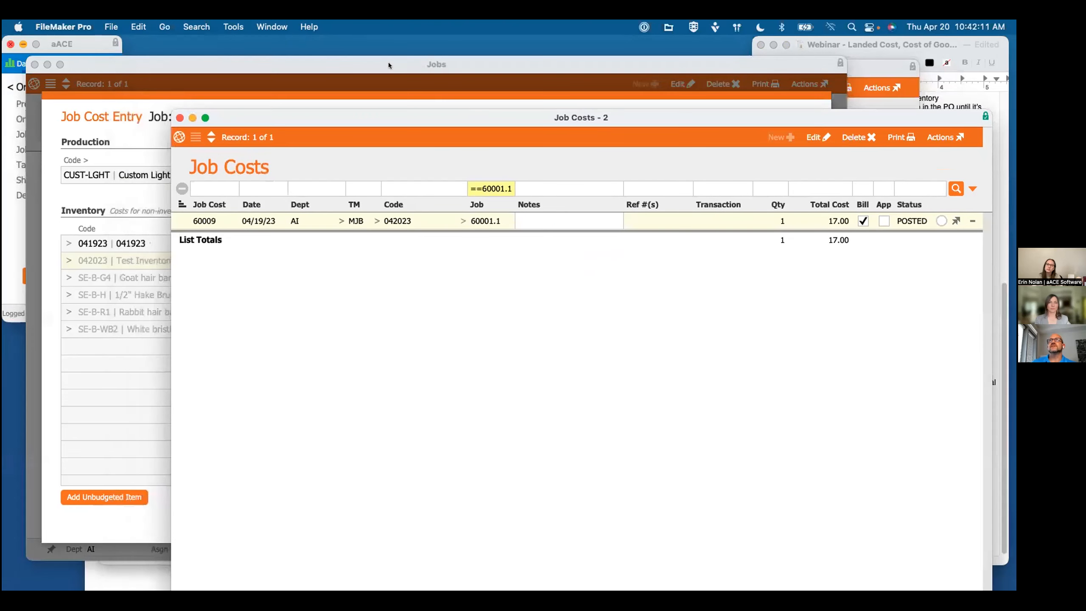
{"action": "left_click", "coordinate": [389, 62]}
{"action": "left_click", "coordinate": [785, 520]}
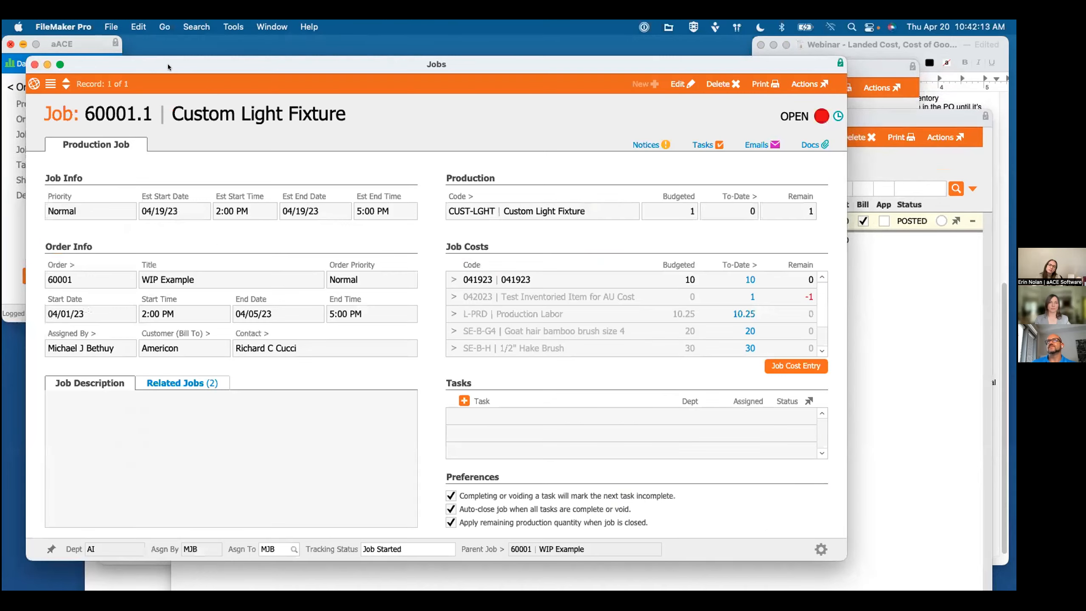
{"action": "left_click", "coordinate": [35, 64]}
{"action": "left_click_drag", "start_coordinate": [644, 114], "coordinate": [526, 67]}
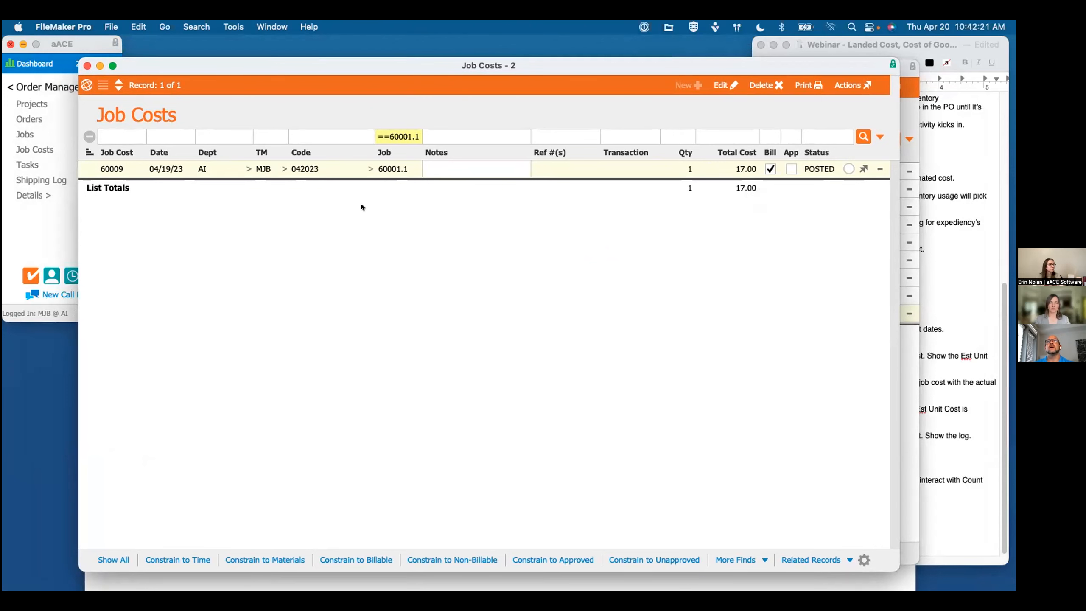
Step: Open the line item code record for 042023, check its estimated unit cost, and return to the job cost
{"action": "left_click", "coordinate": [283, 169]}
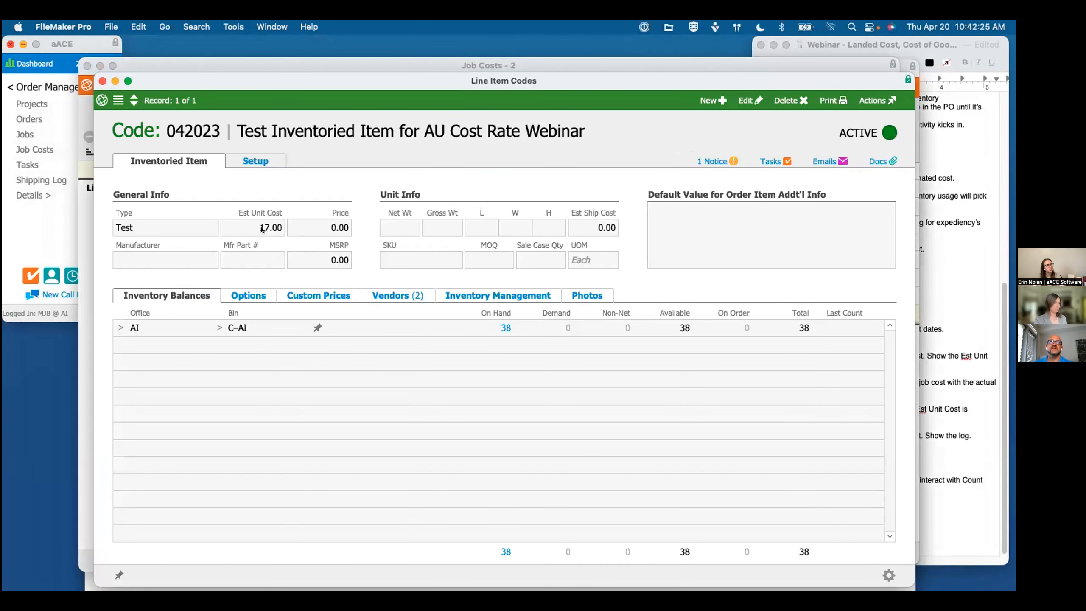
{"action": "mouse_move", "coordinate": [262, 227]}
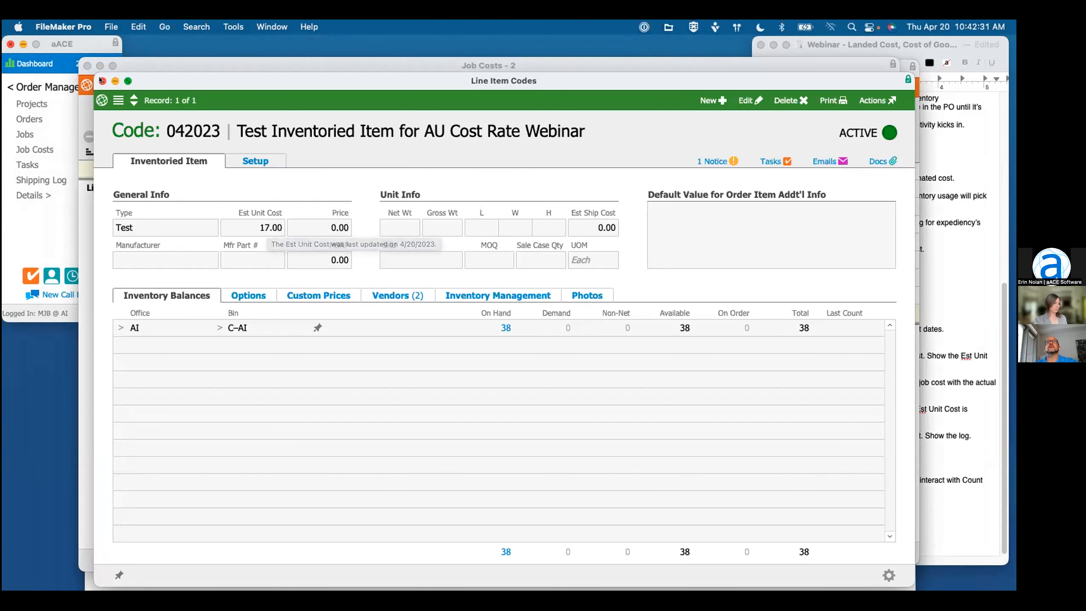
{"action": "left_click", "coordinate": [337, 65]}
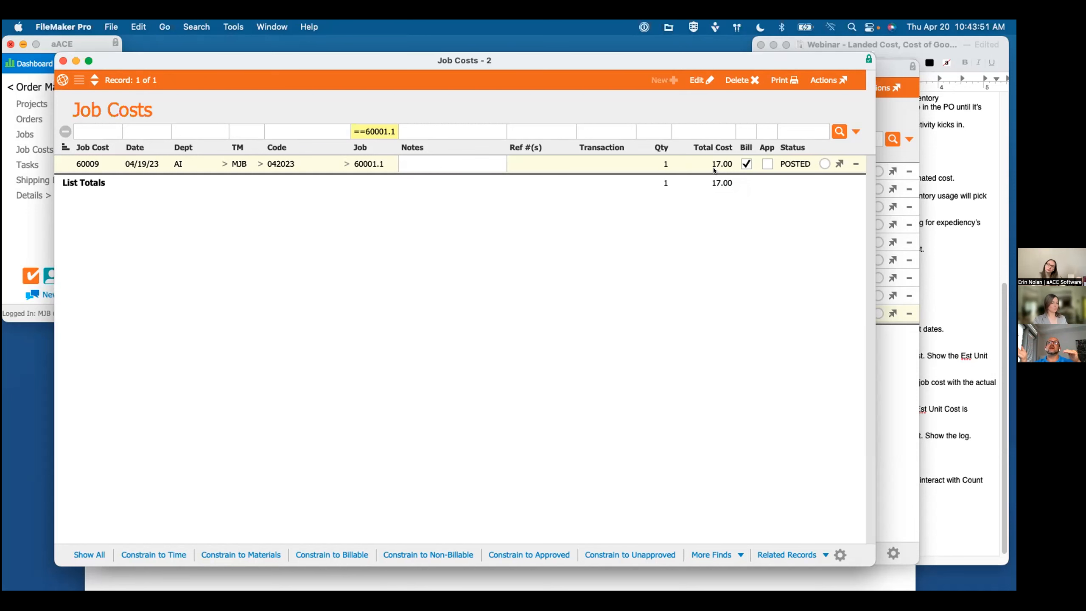
Step: Close the full job costs list and the orders list, and open the Inventory Usage list
{"action": "left_click_drag", "start_coordinate": [329, 57], "coordinate": [471, 237]}
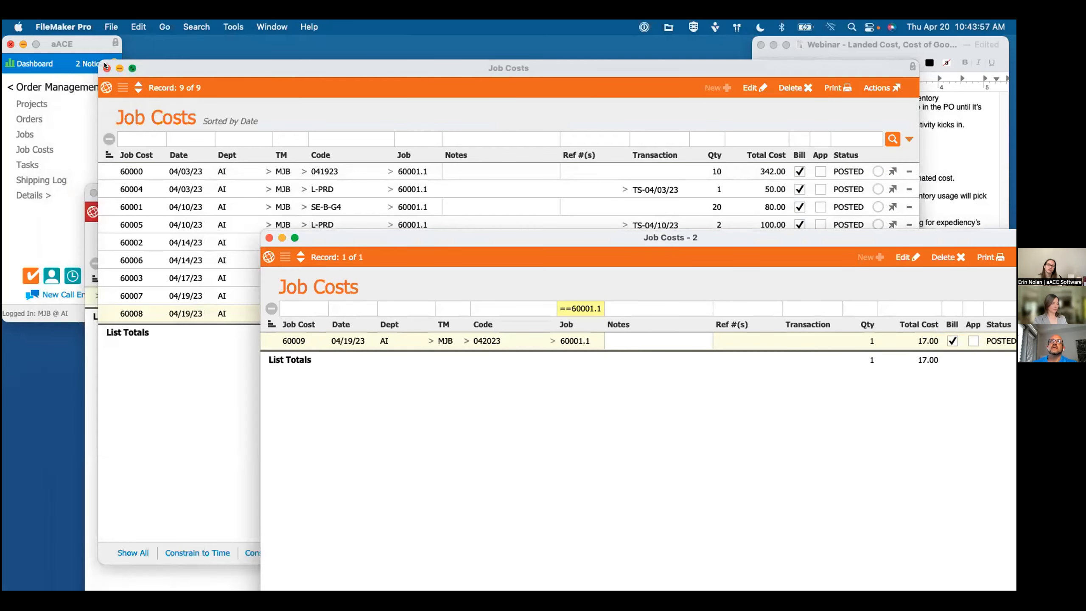
{"action": "key", "text": "super+w"}
{"action": "left_click", "coordinate": [93, 193]}
{"action": "left_click", "coordinate": [26, 87]}
{"action": "left_click", "coordinate": [50, 190]}
{"action": "left_click", "coordinate": [46, 148]}
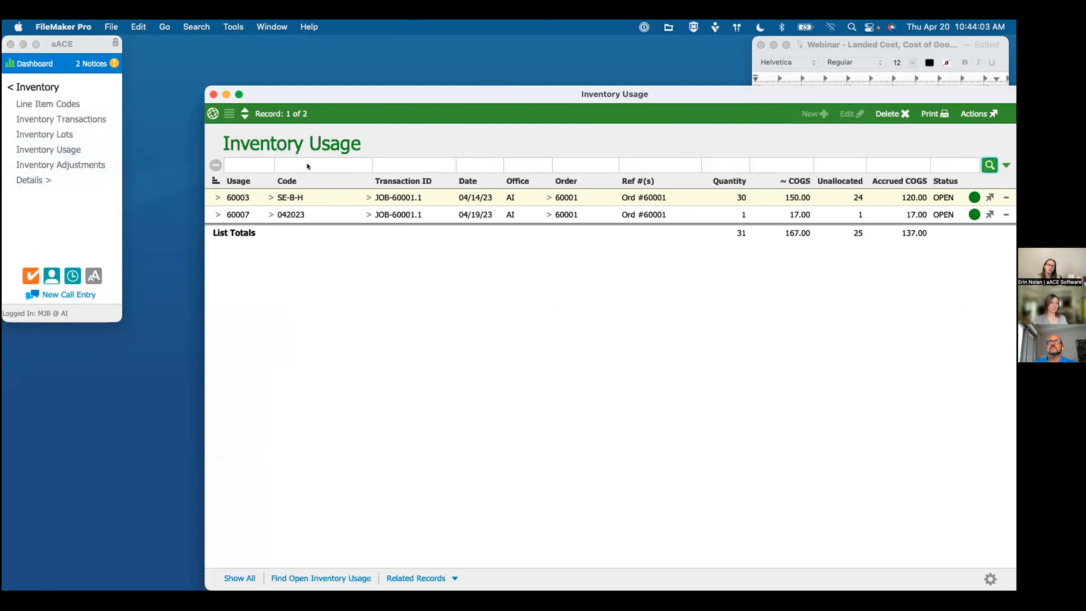
Step: Open the 04/19/23 inventory usage record for item 042023, review its COGS allocation, and check the webinar notes
{"action": "left_click", "coordinate": [307, 165]}
{"action": "left_click", "coordinate": [222, 214]}
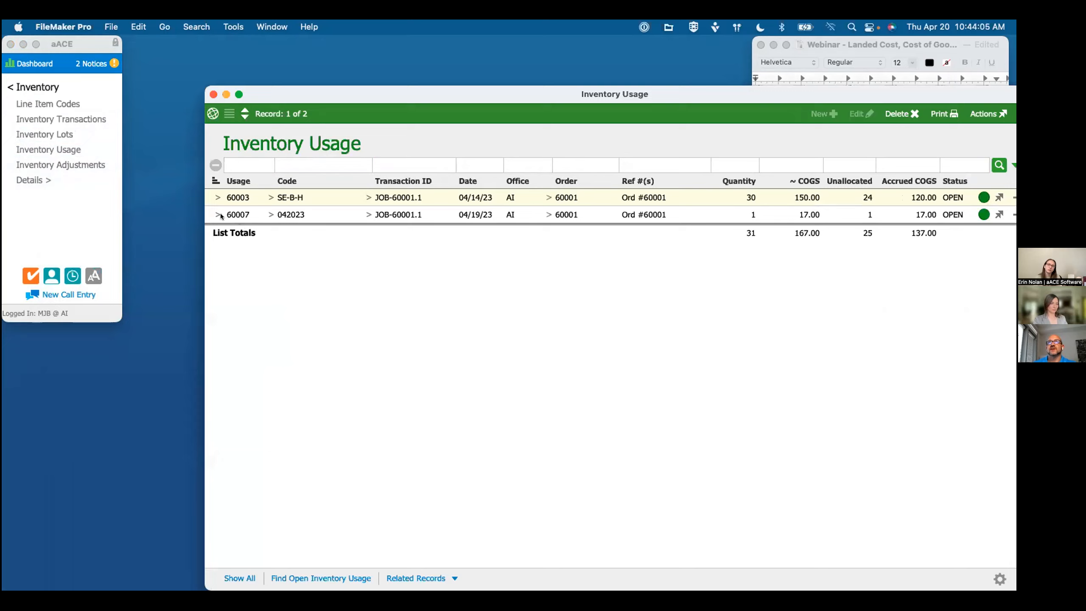
{"action": "left_click_drag", "start_coordinate": [511, 93], "coordinate": [390, 46]}
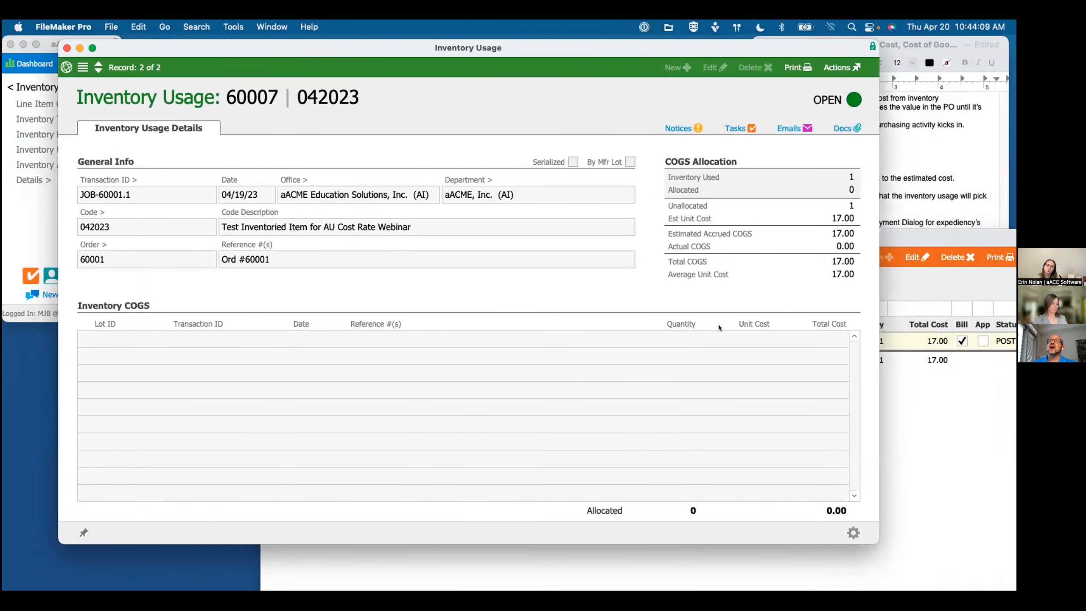
{"action": "left_click", "coordinate": [913, 201]}
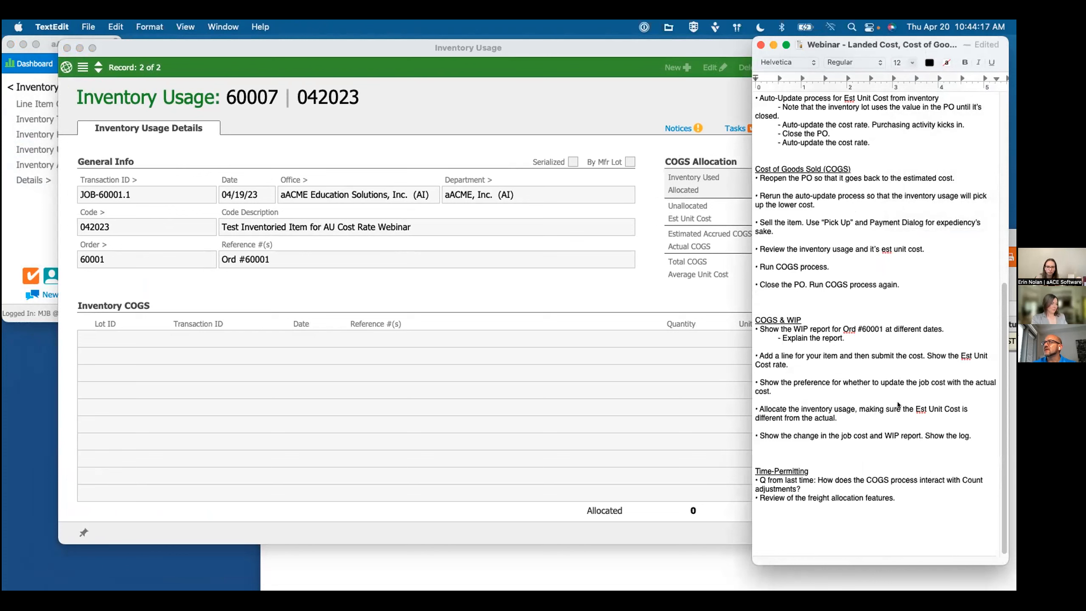
{"action": "left_click", "coordinate": [368, 289]}
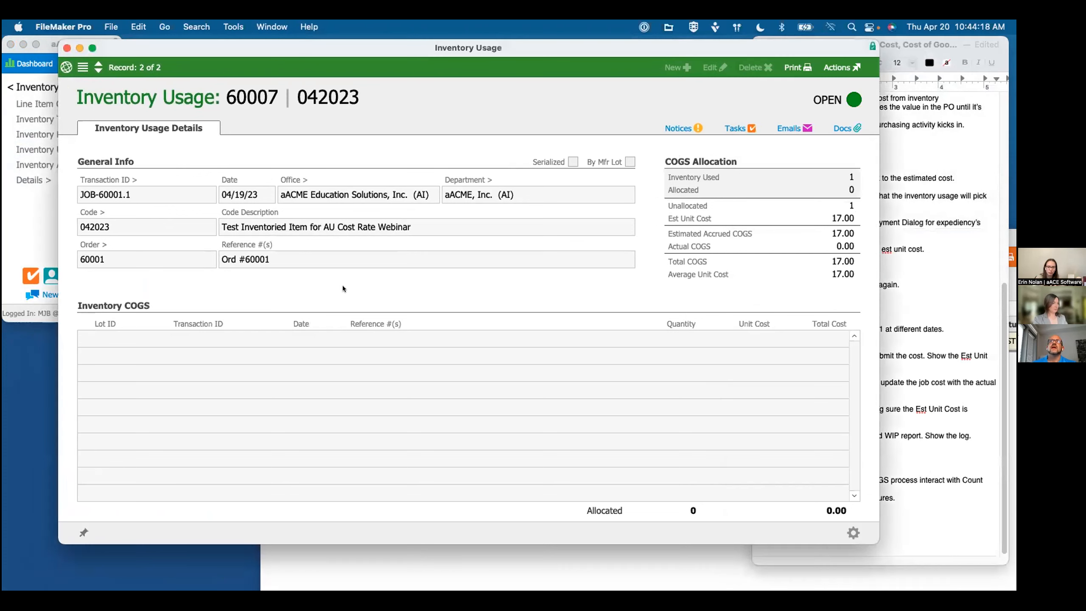
Step: Open the Accounting Preferences and display the Accounting Settings
{"action": "left_click", "coordinate": [24, 230]}
{"action": "left_click", "coordinate": [37, 86]}
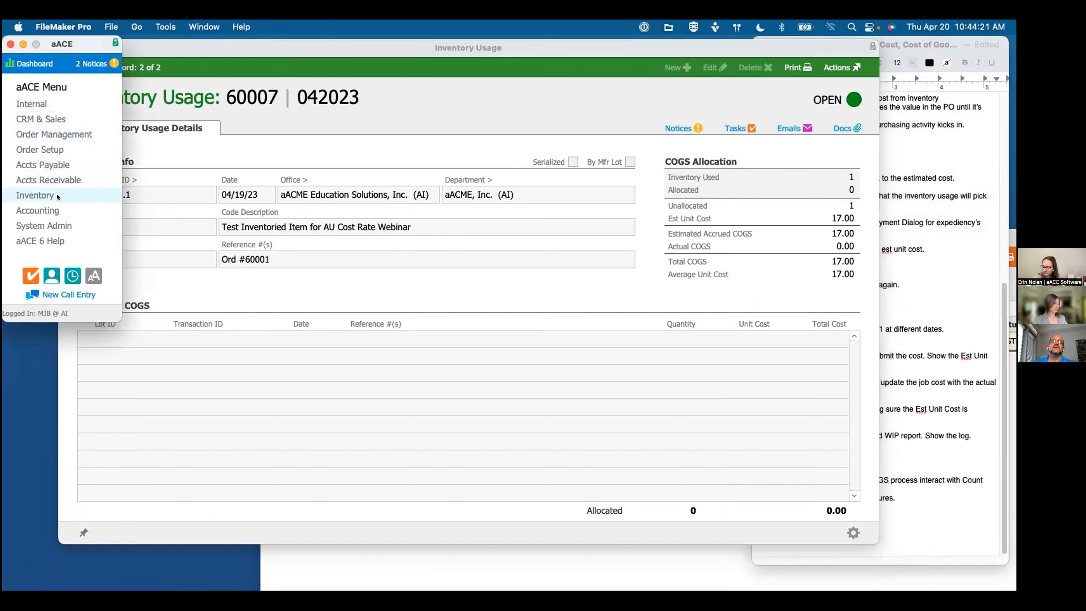
{"action": "left_click", "coordinate": [37, 210]}
{"action": "left_click", "coordinate": [42, 104]}
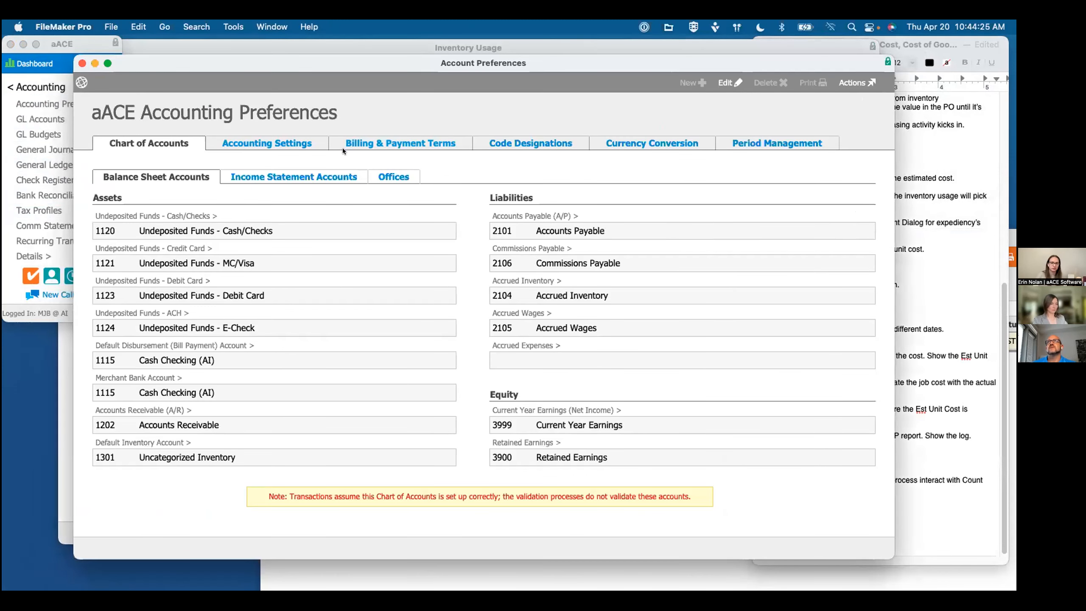
{"action": "left_click", "coordinate": [268, 142]}
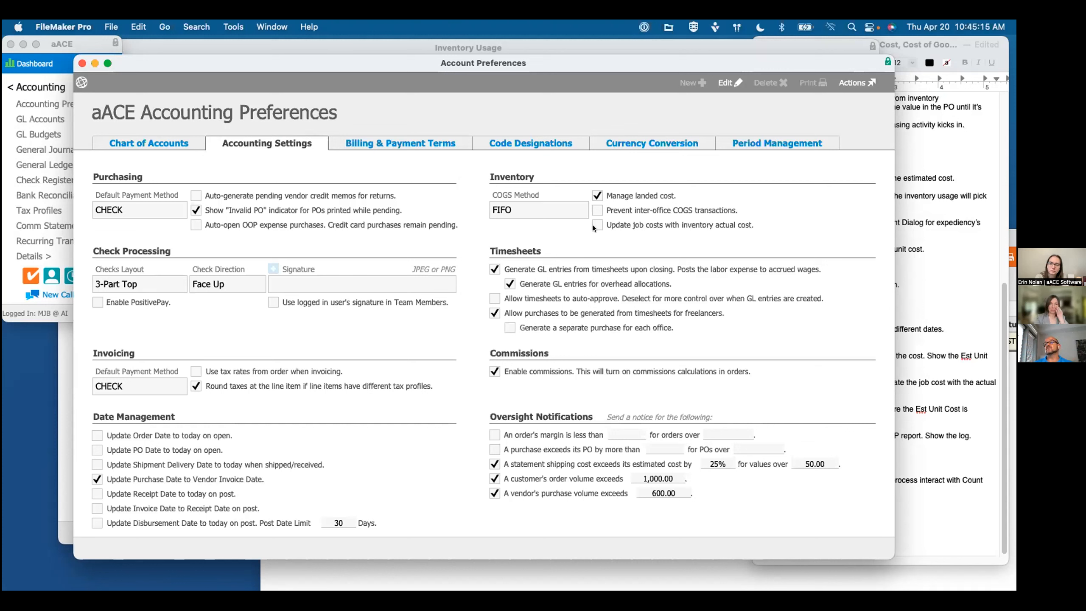
Step: Enable "Update job costs with inventory actual cost" in the inventory settings, save the preferences, and close them
{"action": "left_click", "coordinate": [730, 82]}
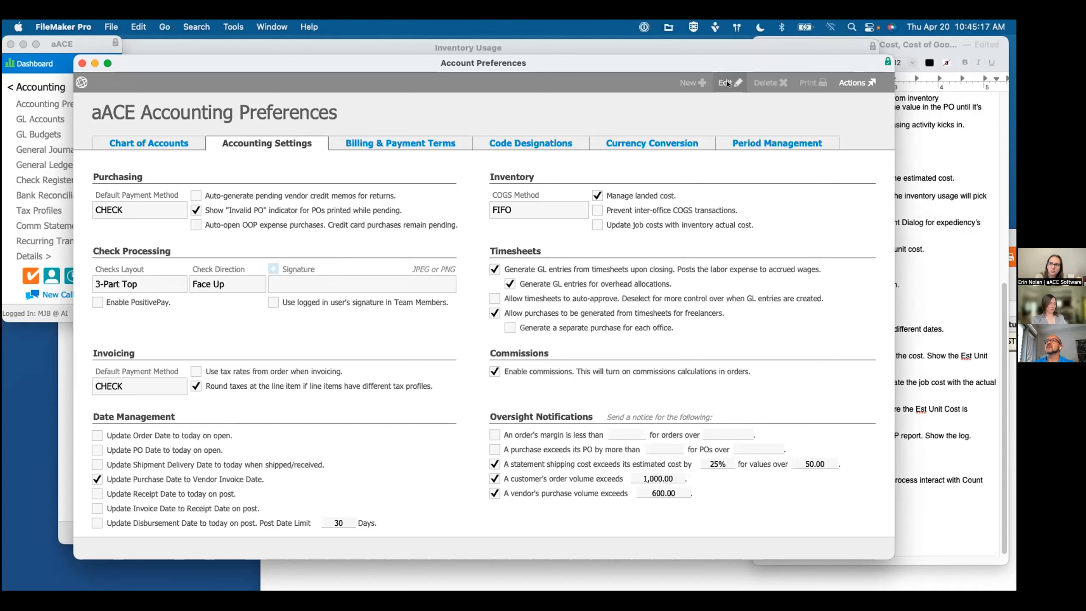
{"action": "left_click", "coordinate": [597, 225]}
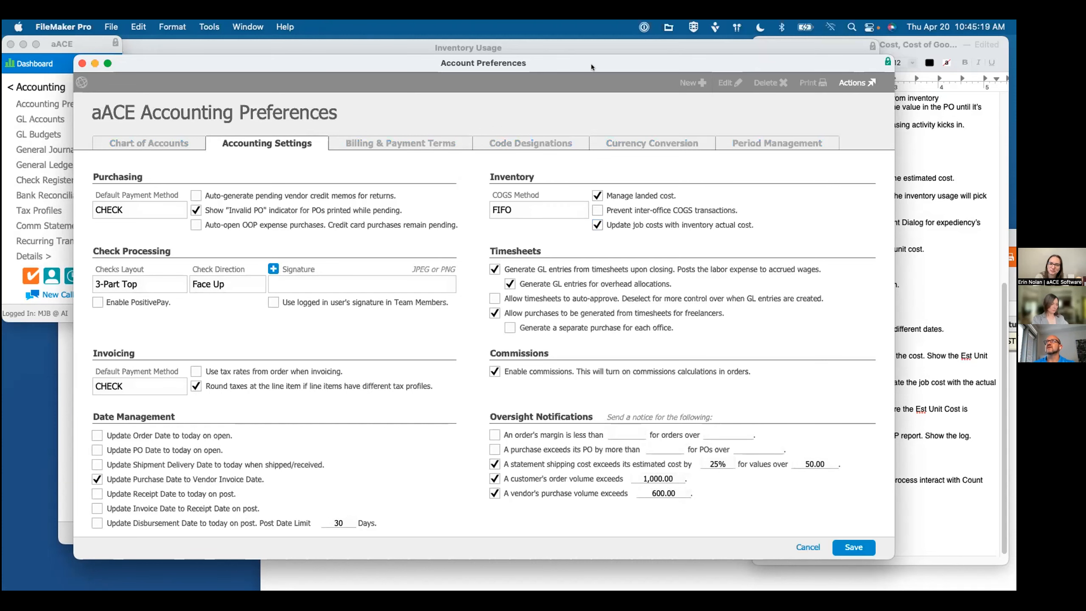
{"action": "left_click_drag", "start_coordinate": [591, 67], "coordinate": [588, 48]}
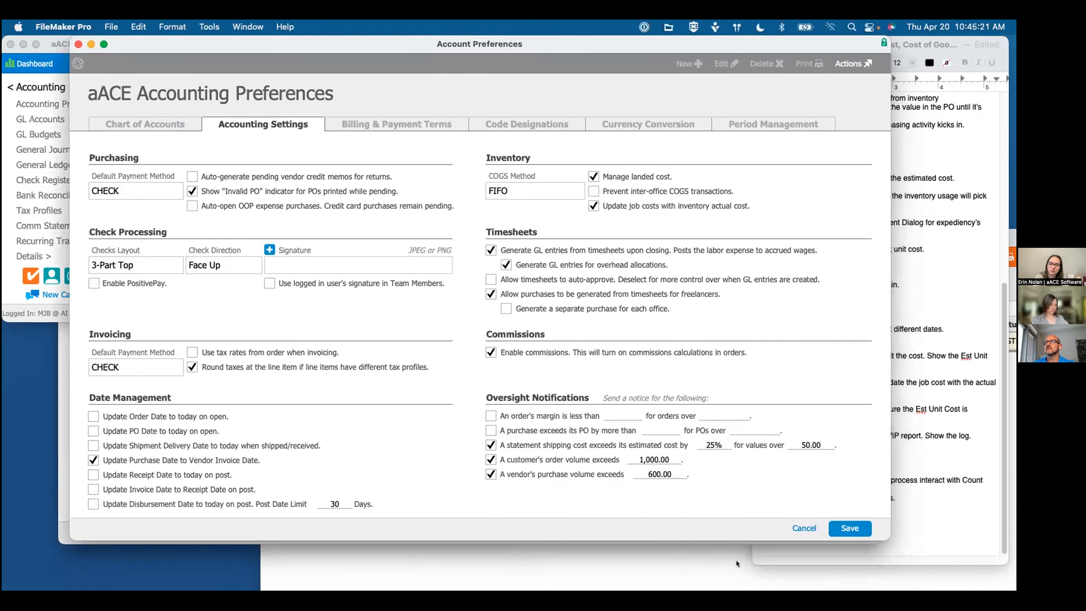
{"action": "left_click", "coordinate": [838, 529]}
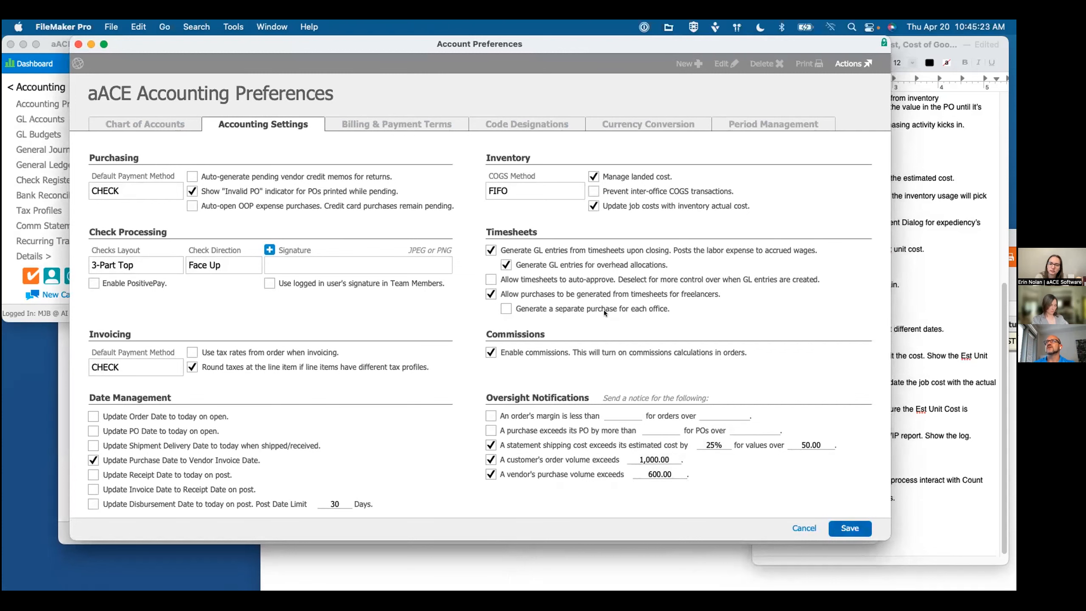
{"action": "left_click", "coordinate": [77, 44]}
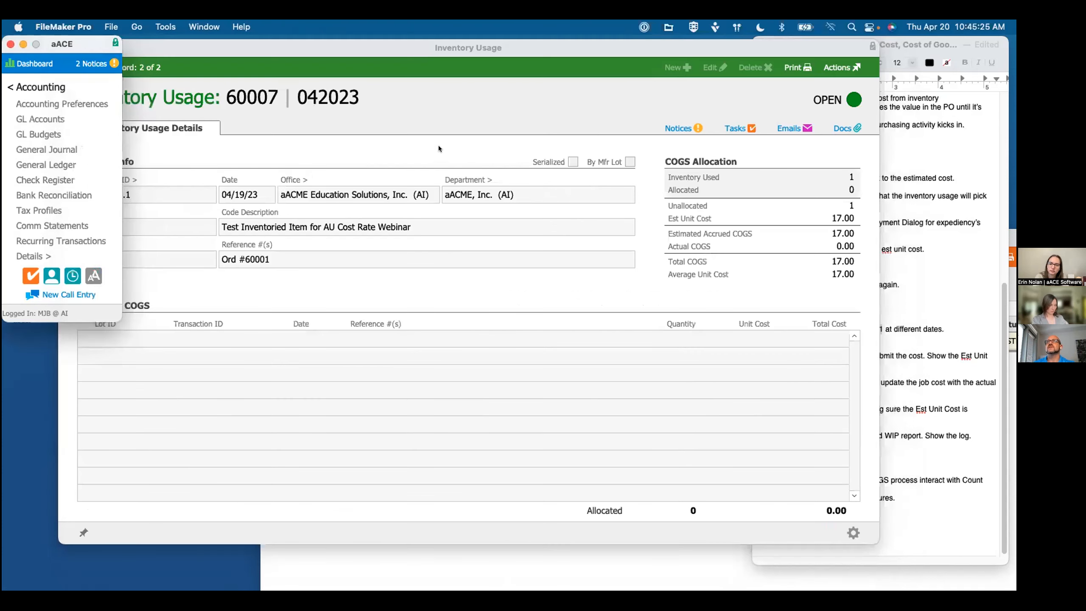
Step: Allocate the open 04/19/23 inventory usage record for item 042023 to its actual inventory cost
{"action": "left_click", "coordinate": [835, 66]}
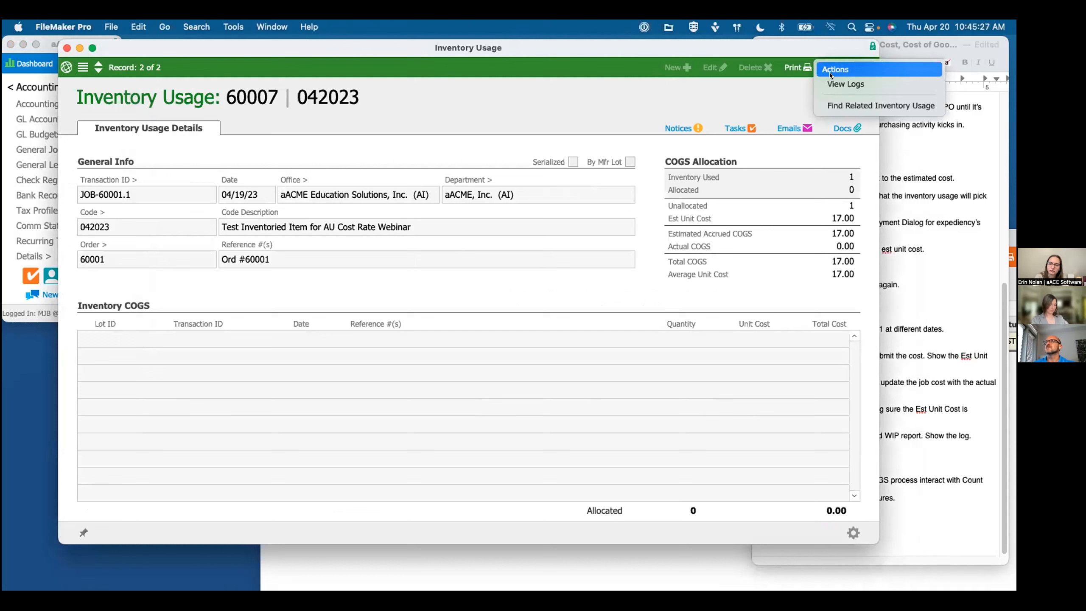
{"action": "left_click", "coordinate": [422, 145]}
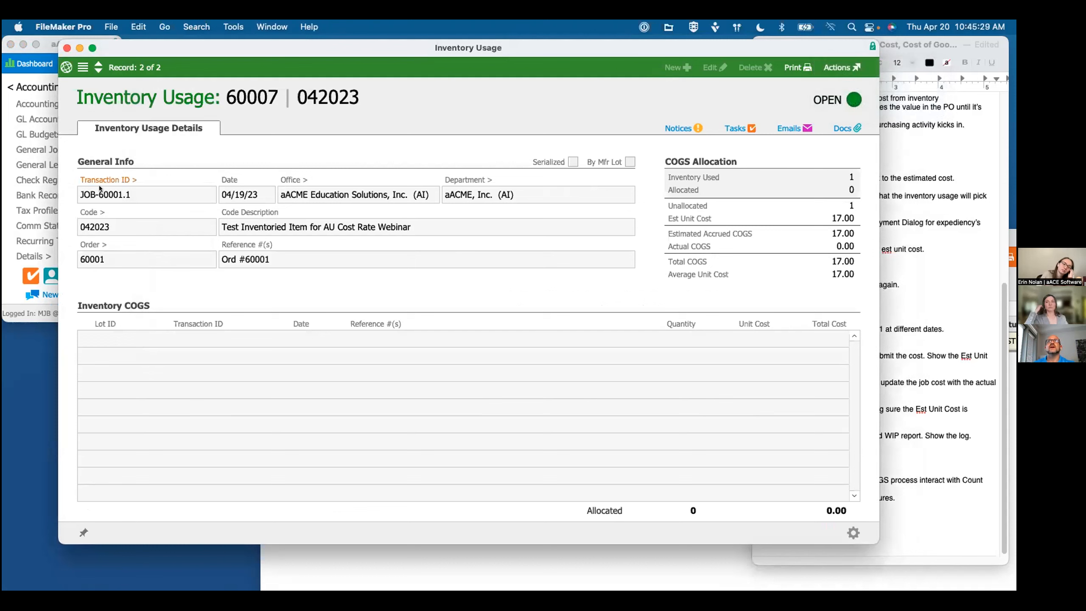
{"action": "left_click", "coordinate": [853, 532]}
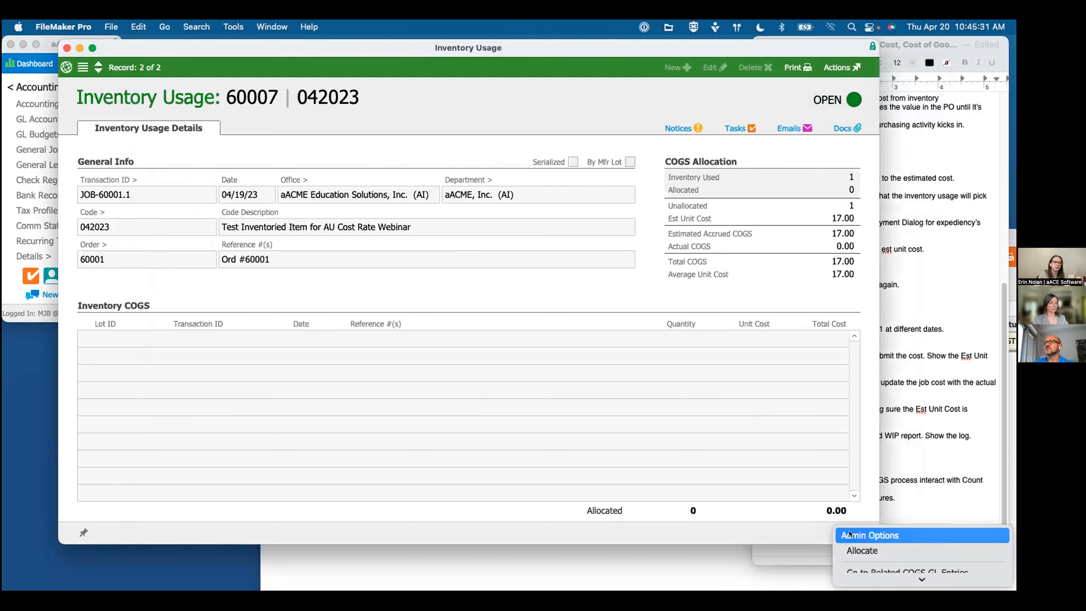
{"action": "key", "text": "Return"}
{"action": "left_click", "coordinate": [646, 258]}
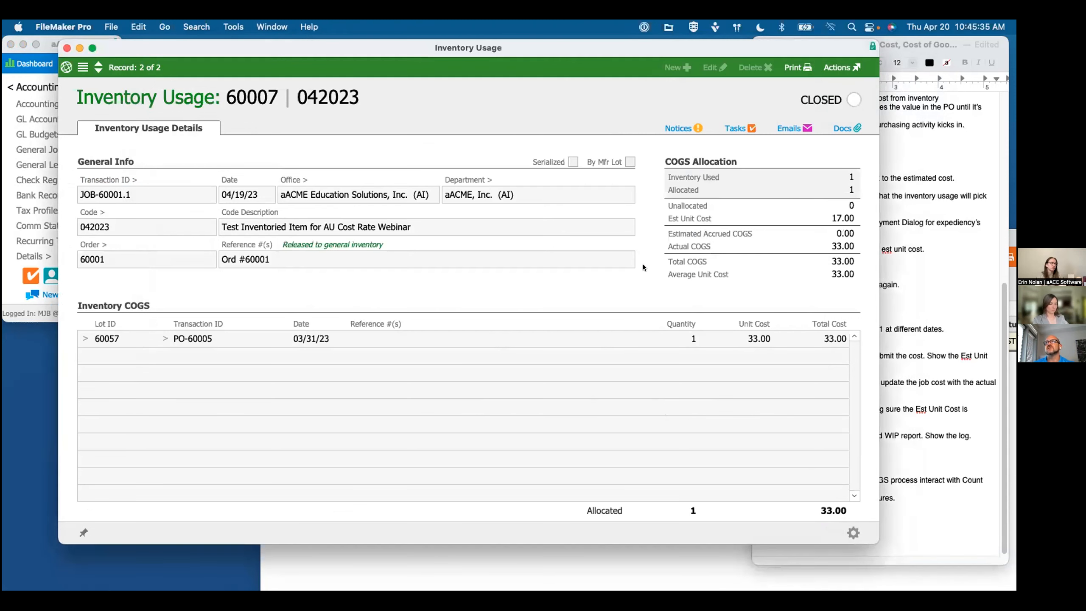
Step: Bring up the filtered job costs list, examine the log of the job cost for item 042023, and close both
{"action": "left_click", "coordinate": [272, 26]}
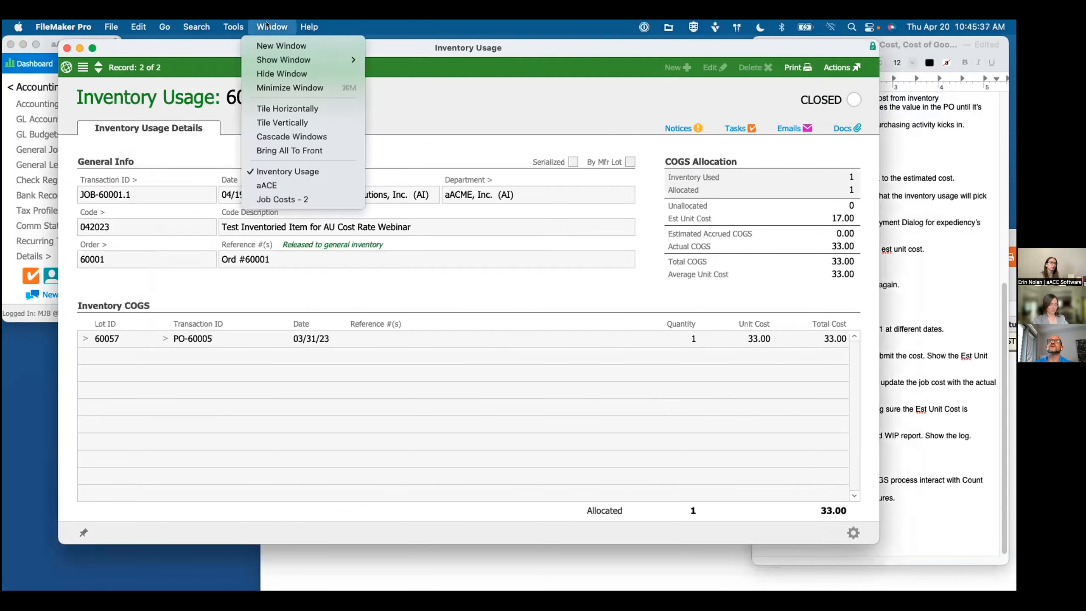
{"action": "left_click", "coordinate": [280, 199]}
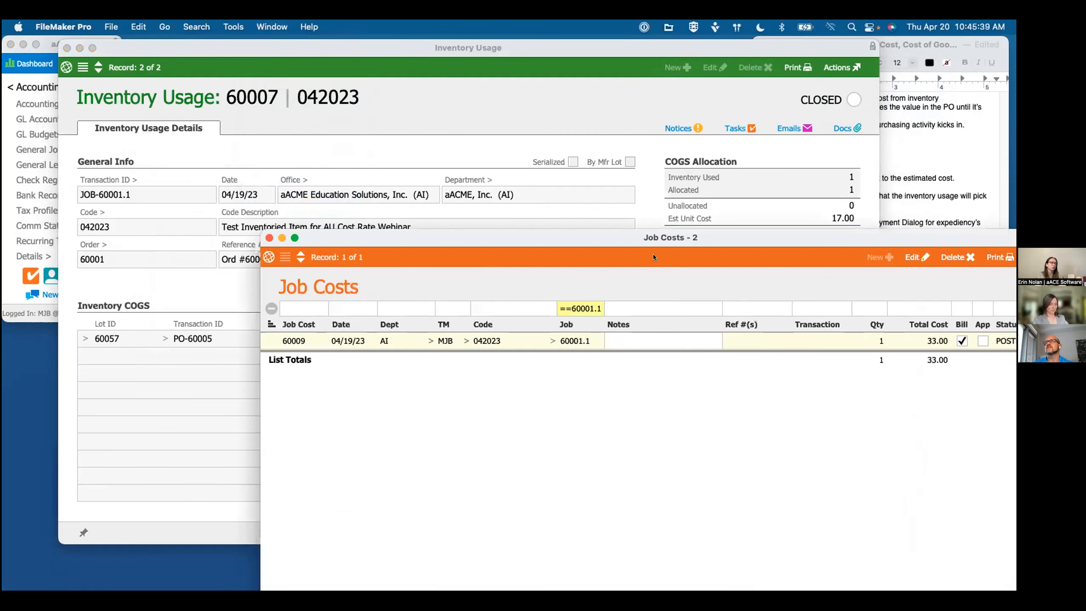
{"action": "double_click", "coordinate": [618, 236]}
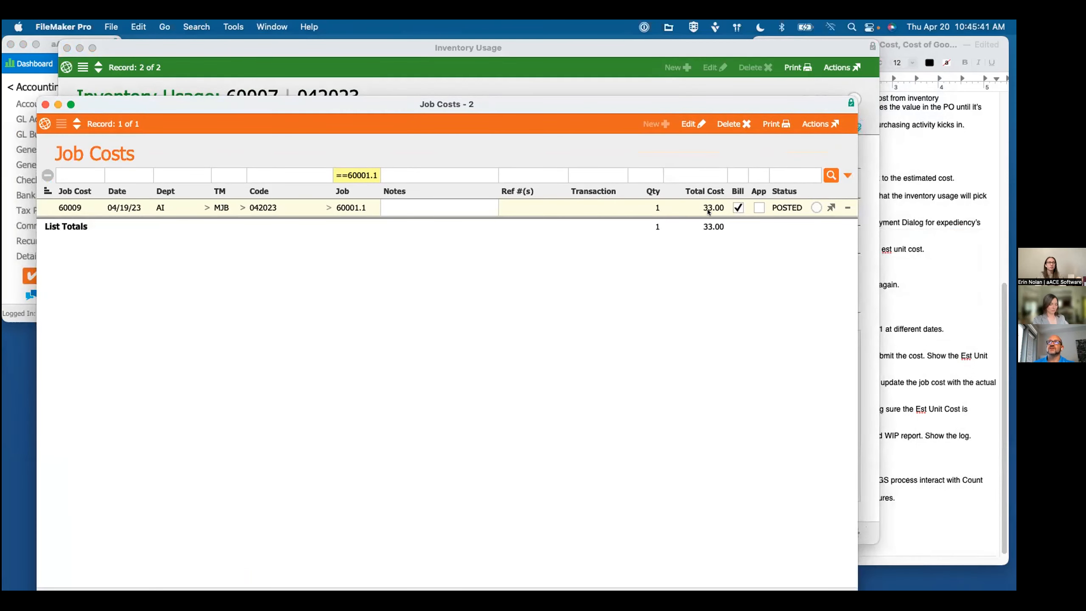
{"action": "left_click", "coordinate": [831, 208]}
{"action": "left_click", "coordinate": [647, 279]}
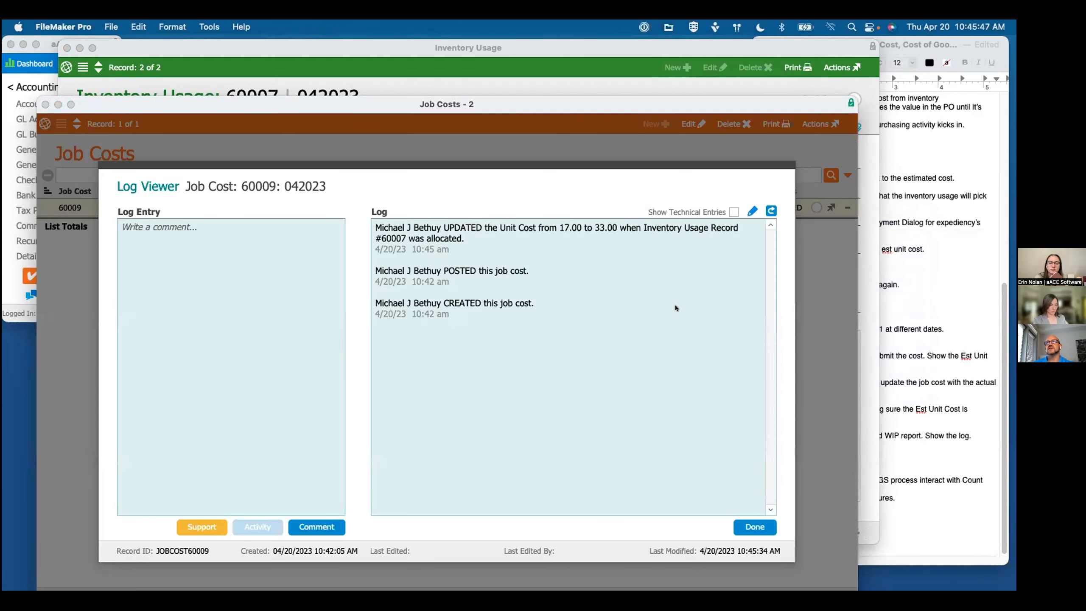
{"action": "left_click", "coordinate": [749, 525]}
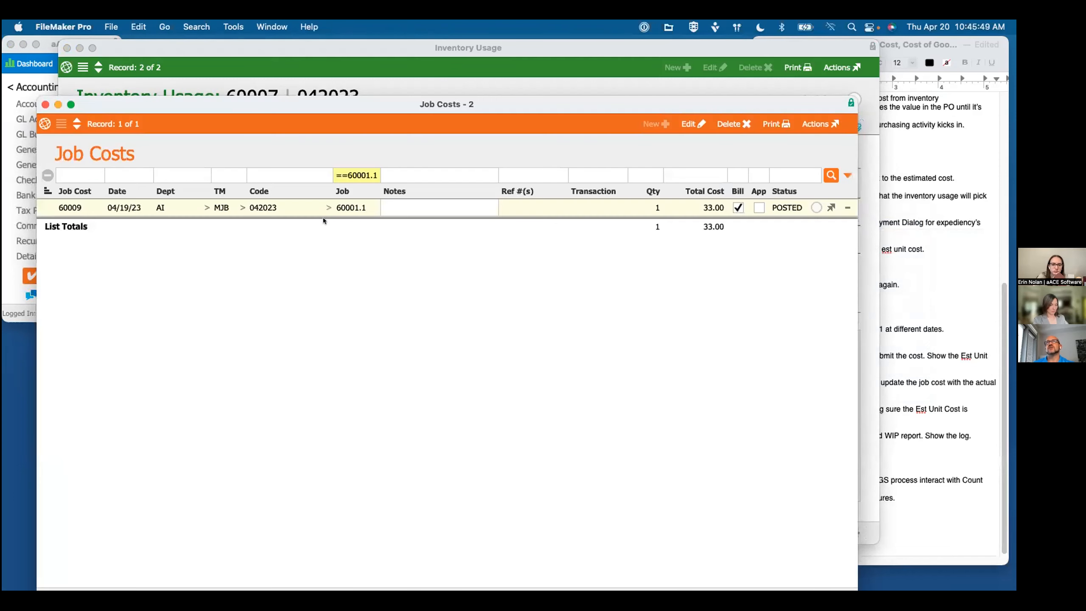
{"action": "left_click", "coordinate": [45, 104]}
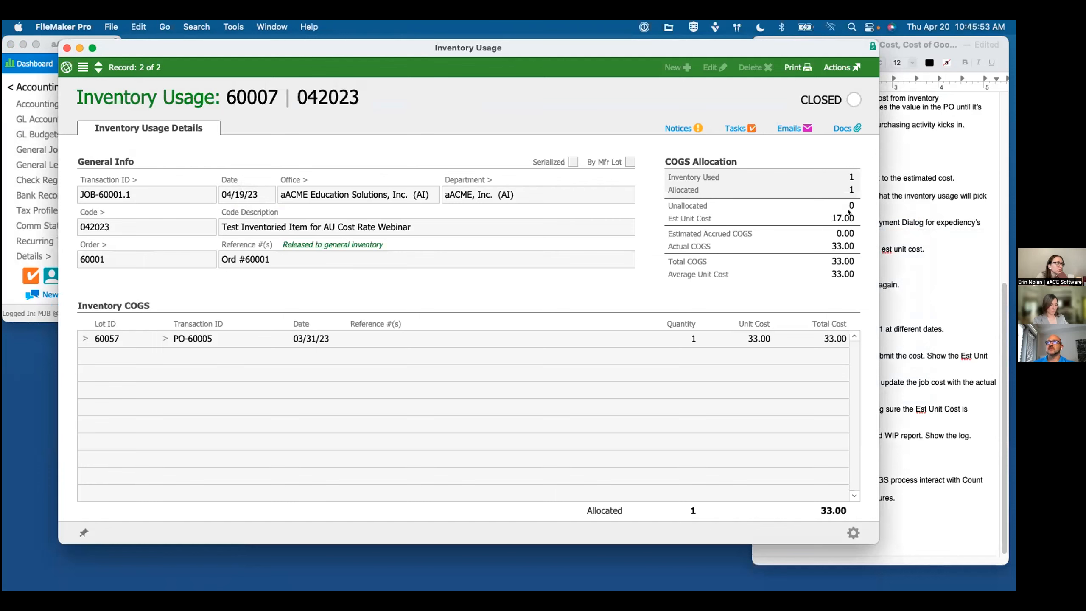
Step: Review the webinar notes and highlight the question "How does the COGS process interact with Count adjustments?"
{"action": "left_click", "coordinate": [929, 221]}
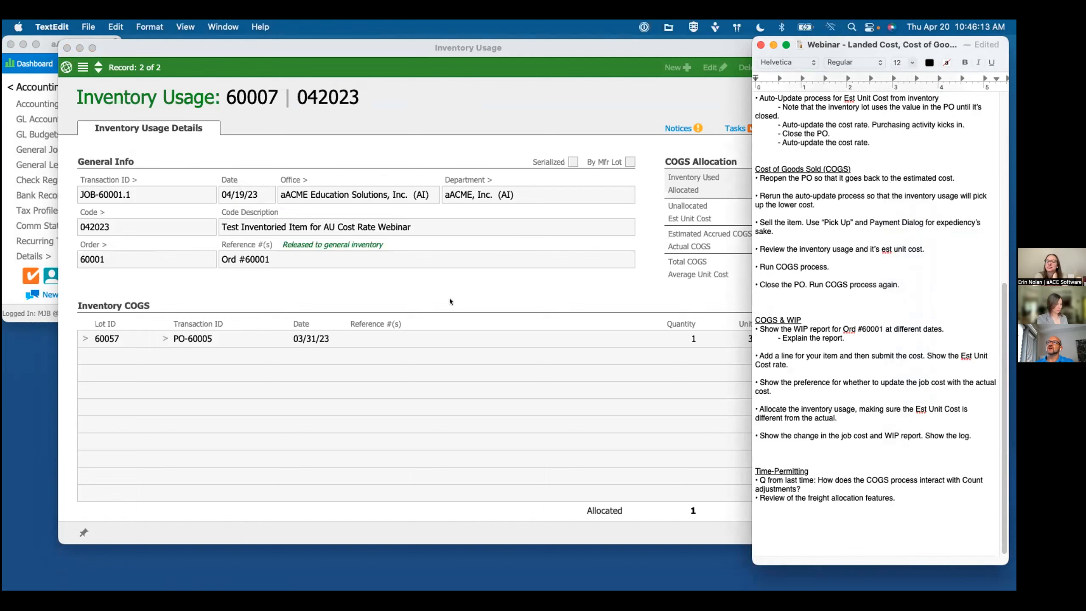
{"action": "scroll", "coordinate": [951, 291], "scroll_direction": "down", "scroll_amount": 2}
{"action": "scroll", "coordinate": [827, 431], "scroll_direction": "down", "scroll_amount": 2}
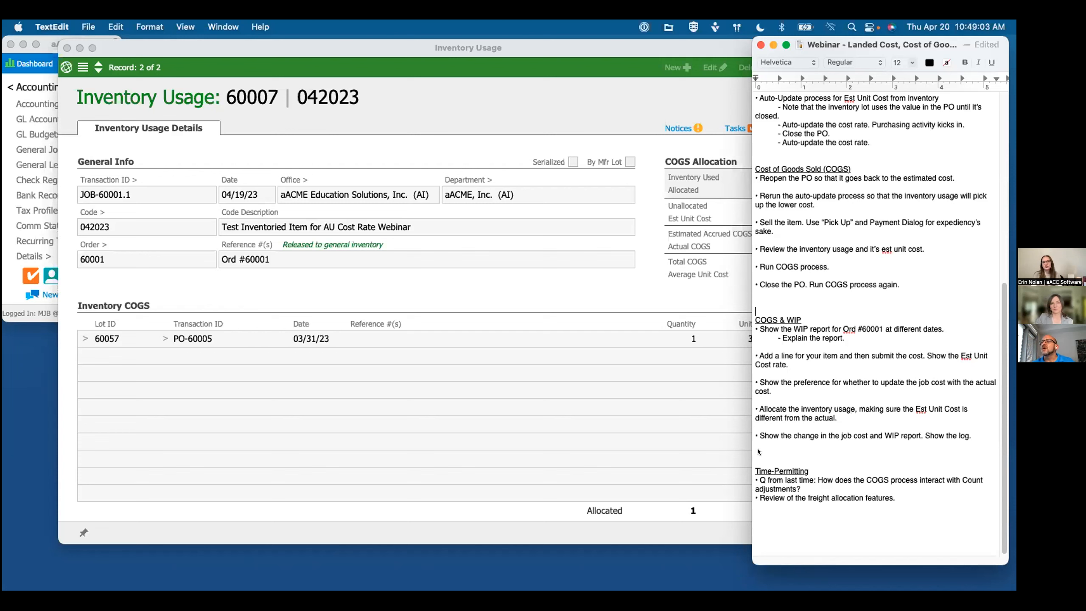
{"action": "scroll", "coordinate": [825, 467], "scroll_direction": "down", "scroll_amount": 1}
{"action": "scroll", "coordinate": [825, 470], "scroll_direction": "up", "scroll_amount": 1}
{"action": "mouse_move", "coordinate": [810, 488]}
{"action": "left_mouse_down"}
{"action": "mouse_move", "coordinate": [821, 475]}
{"action": "mouse_move", "coordinate": [817, 483]}
{"action": "left_mouse_up"}
{"action": "left_click", "coordinate": [822, 476]}
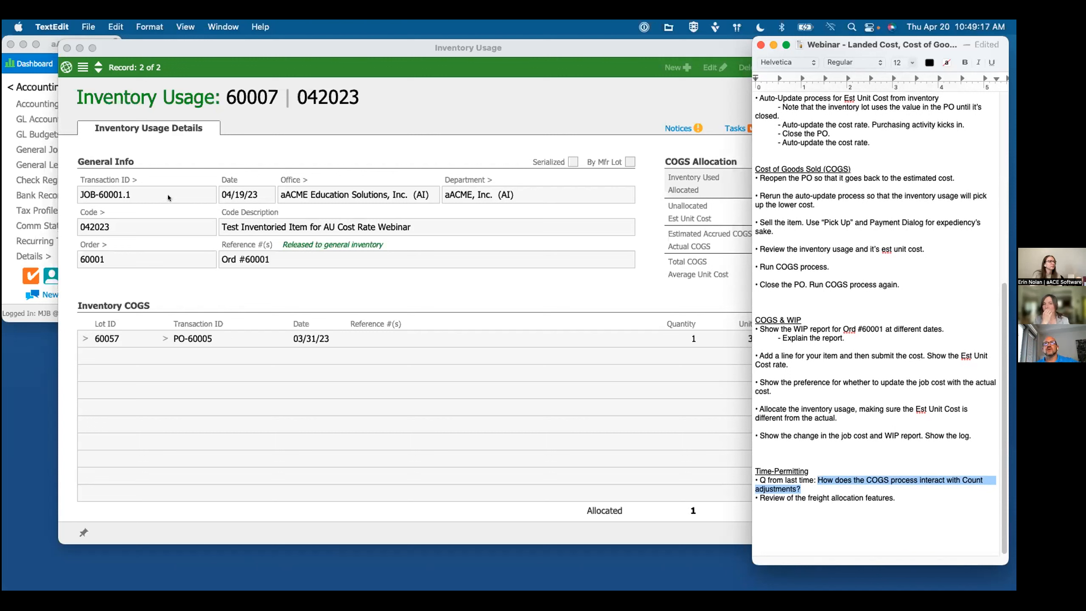
Step: Close the inventory usage record, open the Inventory Adjustments list, and show the available types of new adjustment
{"action": "left_click", "coordinate": [82, 69]}
{"action": "left_click", "coordinate": [67, 47]}
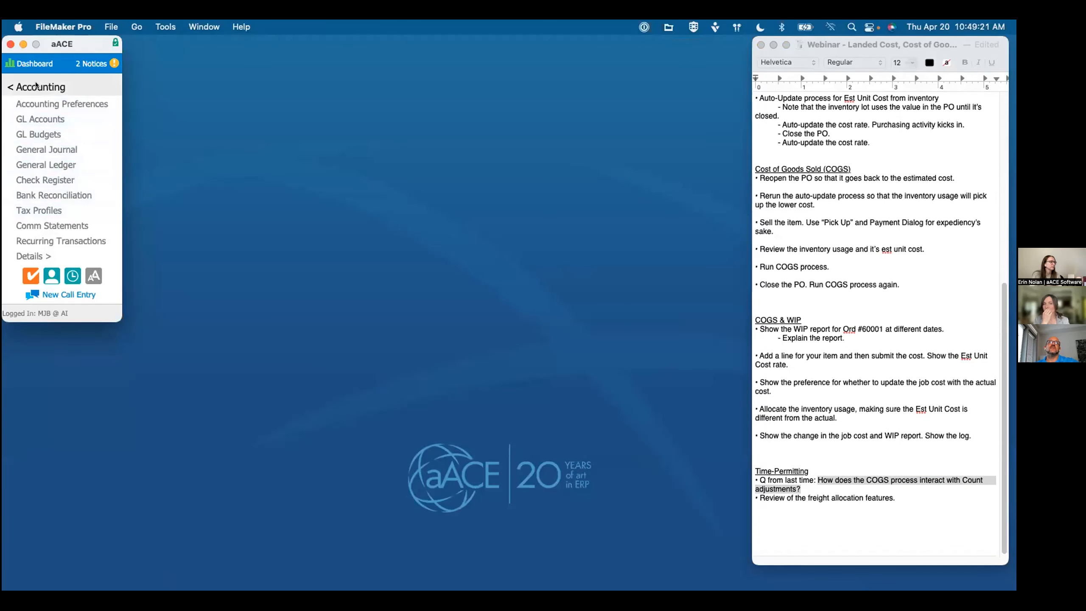
{"action": "left_click", "coordinate": [40, 88]}
{"action": "left_click", "coordinate": [37, 196]}
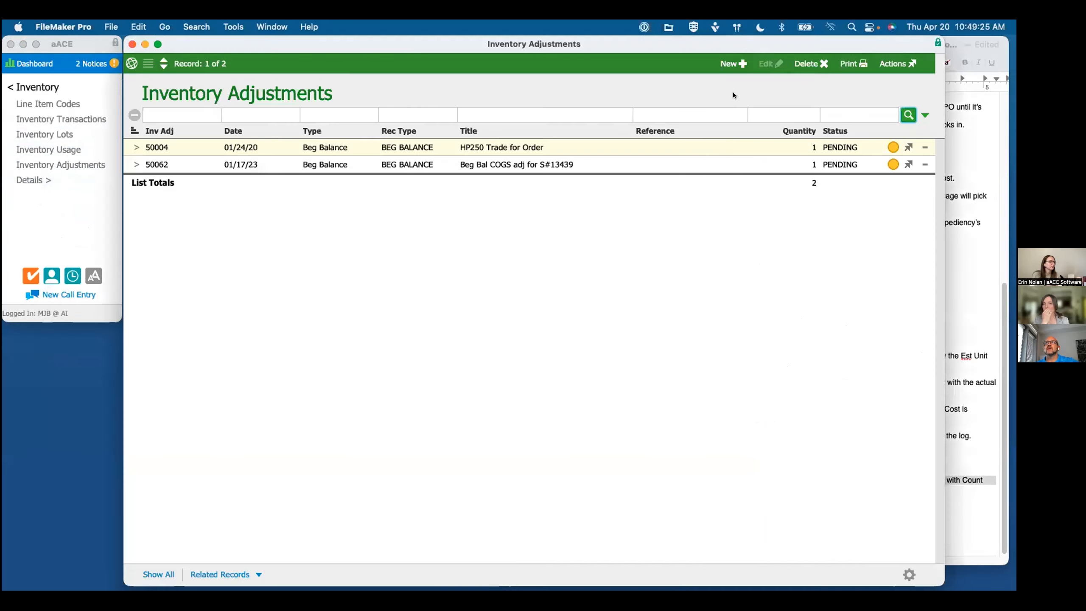
{"action": "left_click", "coordinate": [728, 64]}
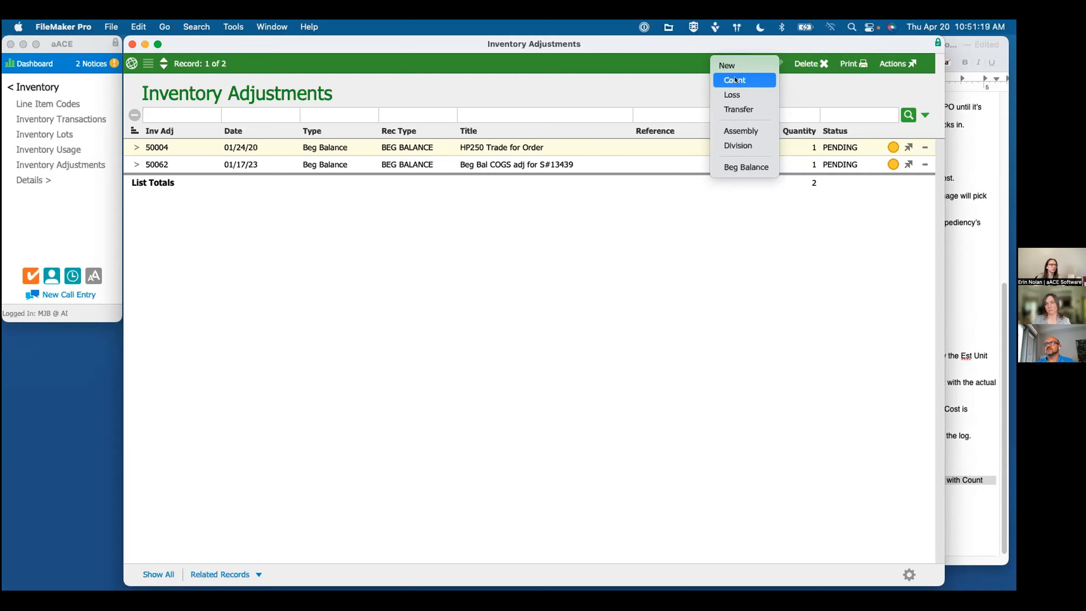
Step: Return to the webinar notes and highlight the line "Review of the freight allocation features."
{"action": "left_click", "coordinate": [960, 332]}
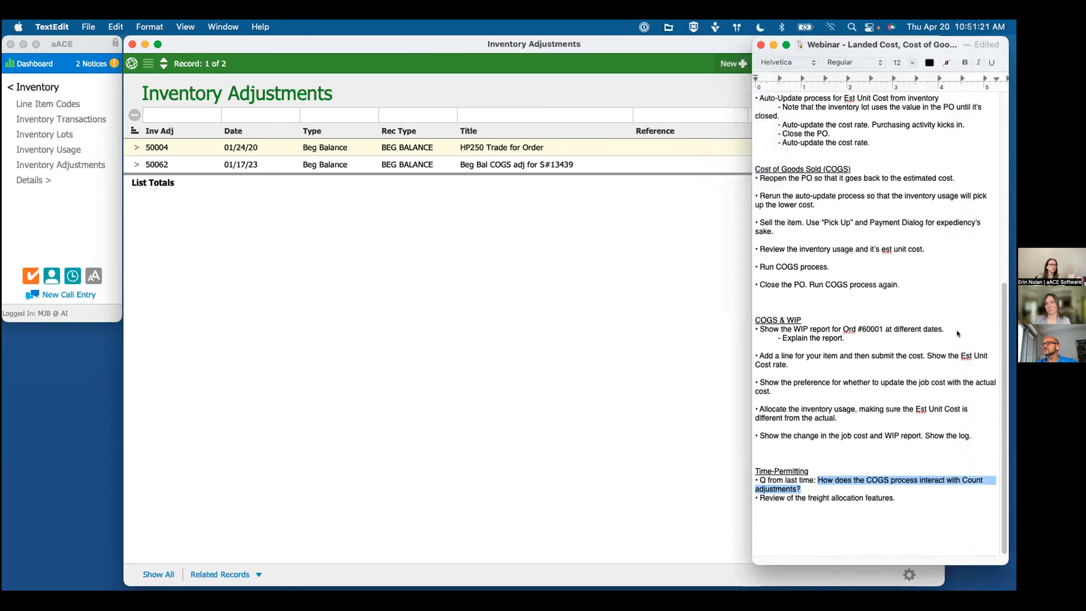
{"action": "scroll", "coordinate": [876, 385], "scroll_direction": "down", "scroll_amount": 1}
{"action": "scroll", "coordinate": [877, 385], "scroll_direction": "up", "scroll_amount": 1}
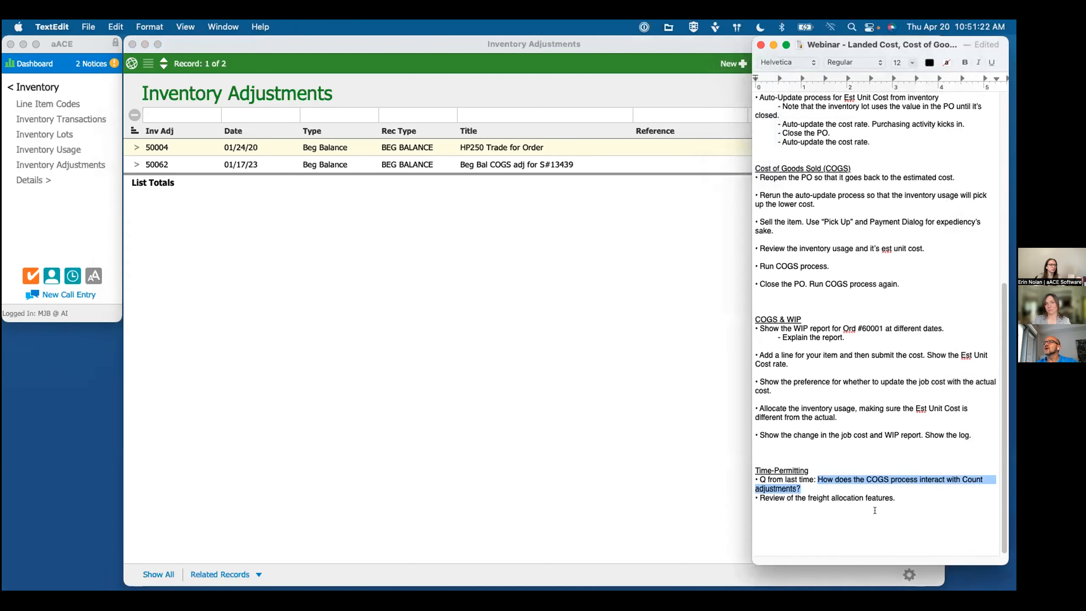
{"action": "triple_click", "coordinate": [841, 495]}
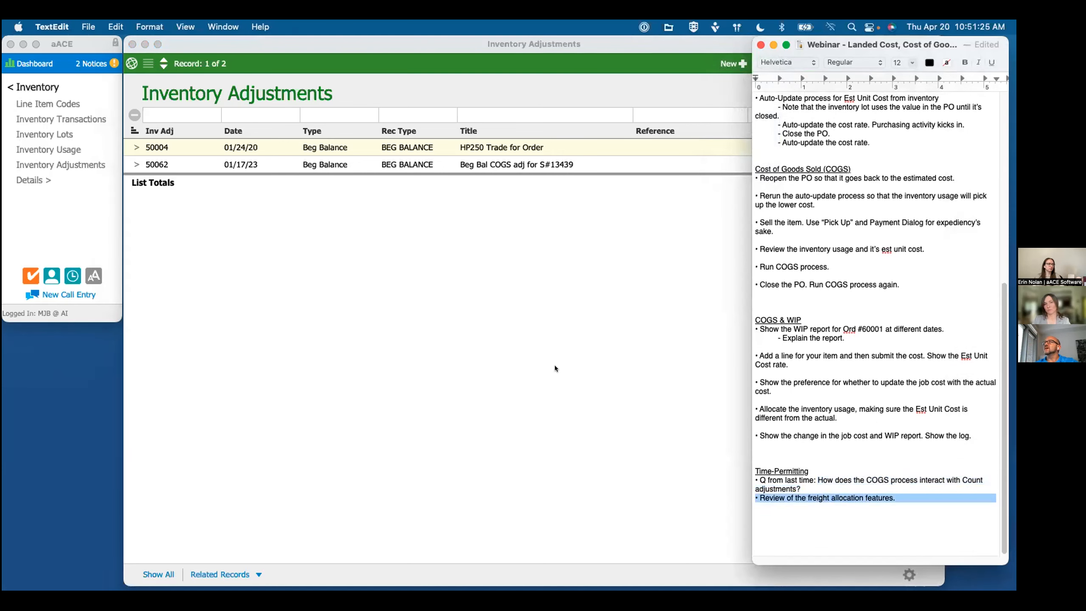
Step: Close the Inventory Adjustments list and open the Purchase Orders list from Accts Payable
{"action": "left_click", "coordinate": [472, 344]}
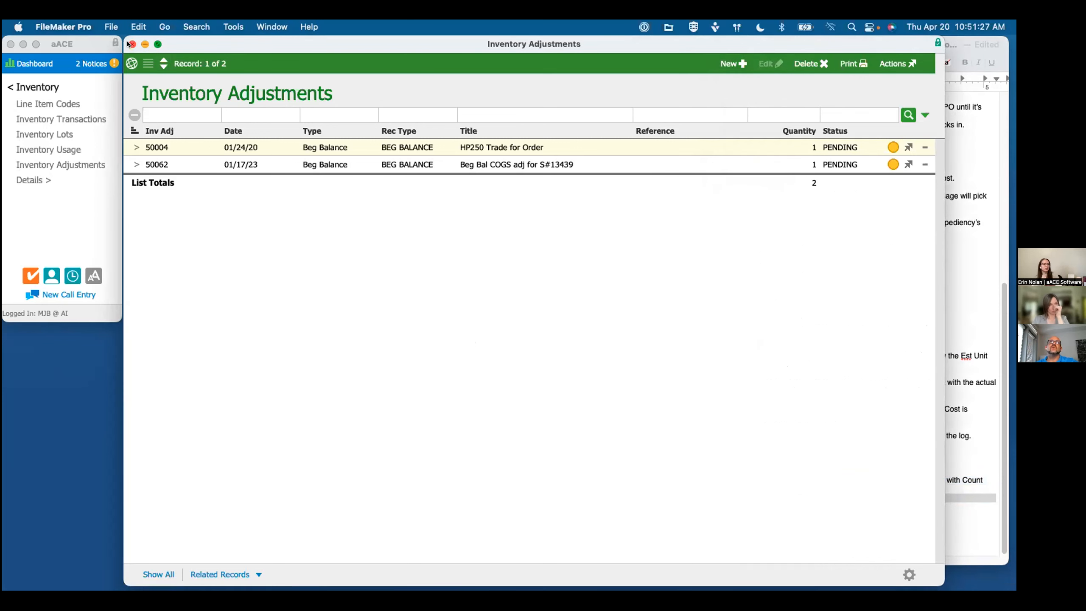
{"action": "left_click", "coordinate": [131, 45]}
{"action": "left_click", "coordinate": [34, 87]}
{"action": "left_click", "coordinate": [73, 164]}
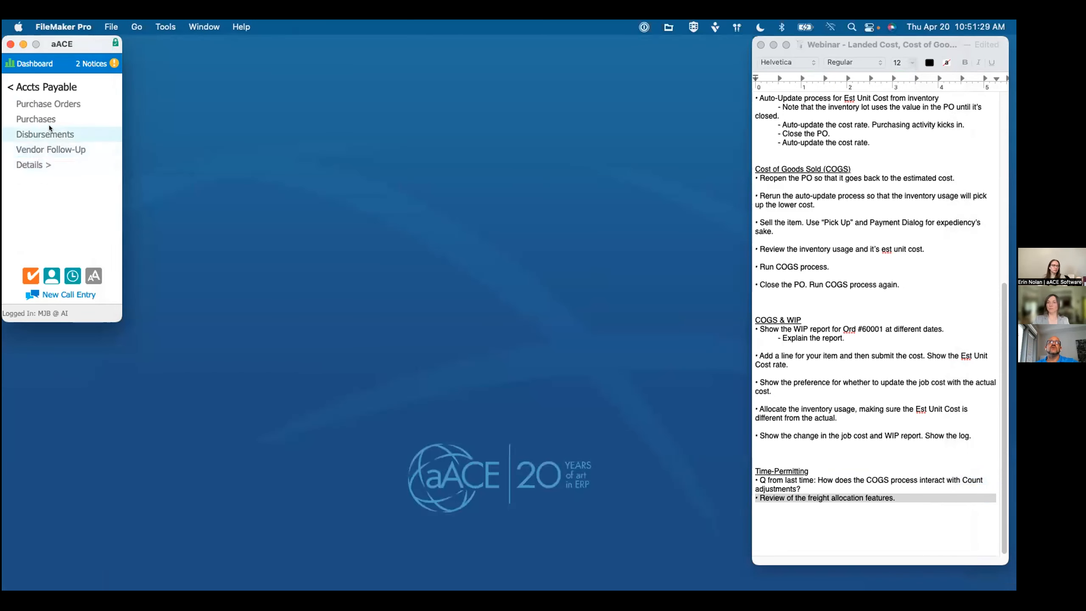
{"action": "left_click", "coordinate": [47, 103]}
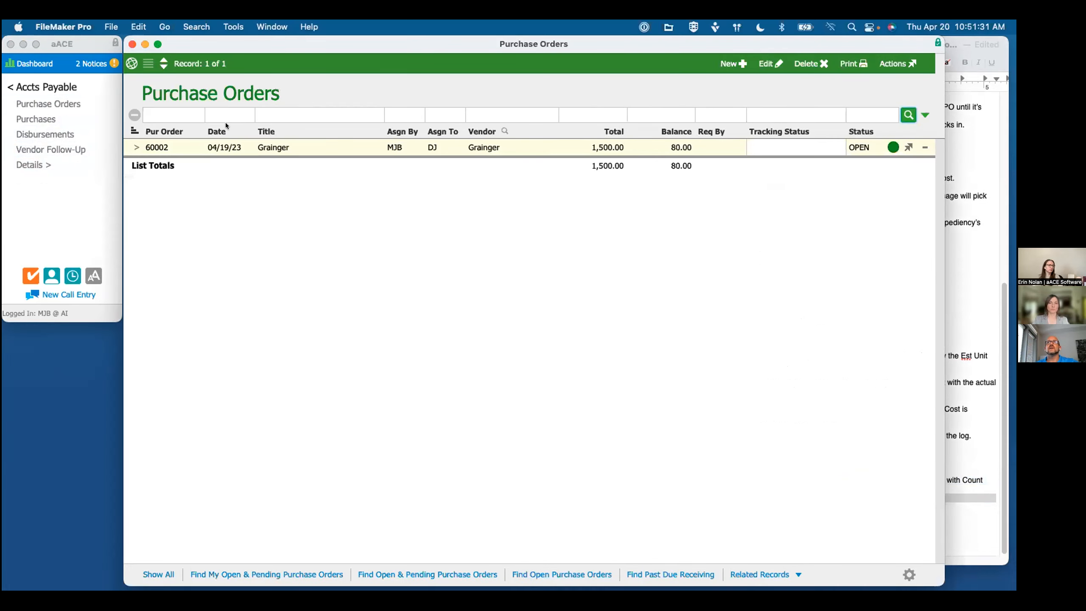
Step: Search the purchase orders for dates from "3/2023..." and titles matching "grain"
{"action": "left_click", "coordinate": [237, 121]}
{"action": "left_click", "coordinate": [279, 186]}
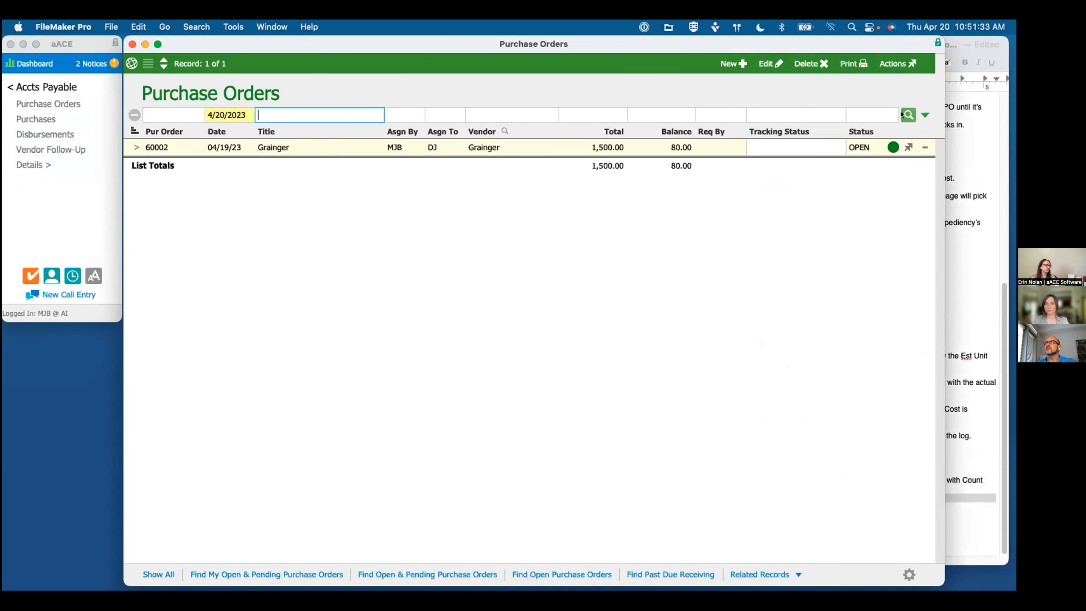
{"action": "left_click", "coordinate": [231, 115]}
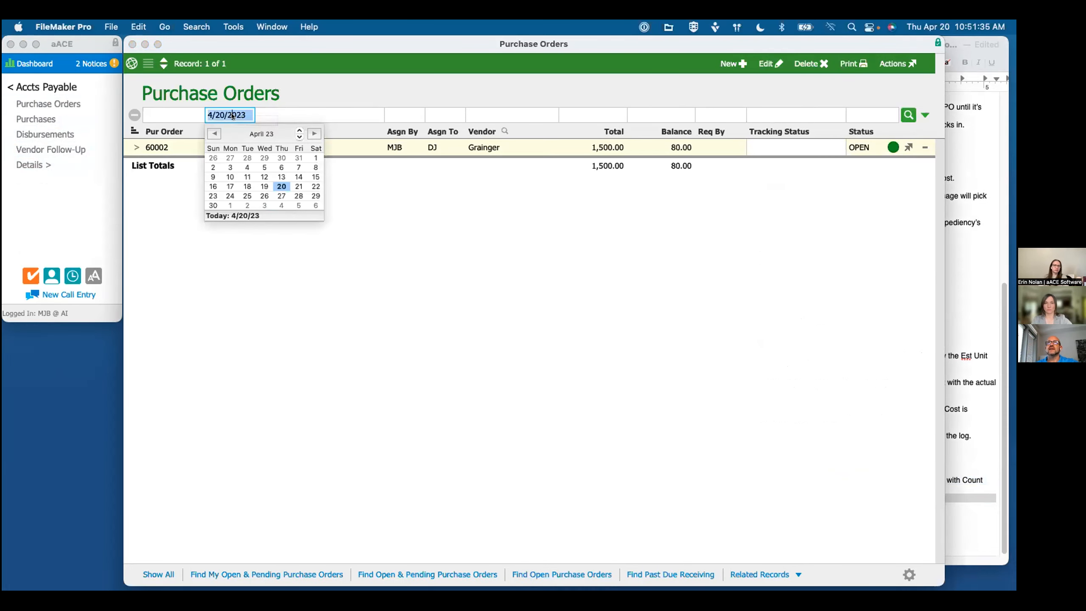
{"action": "key", "text": "BackSpace"}
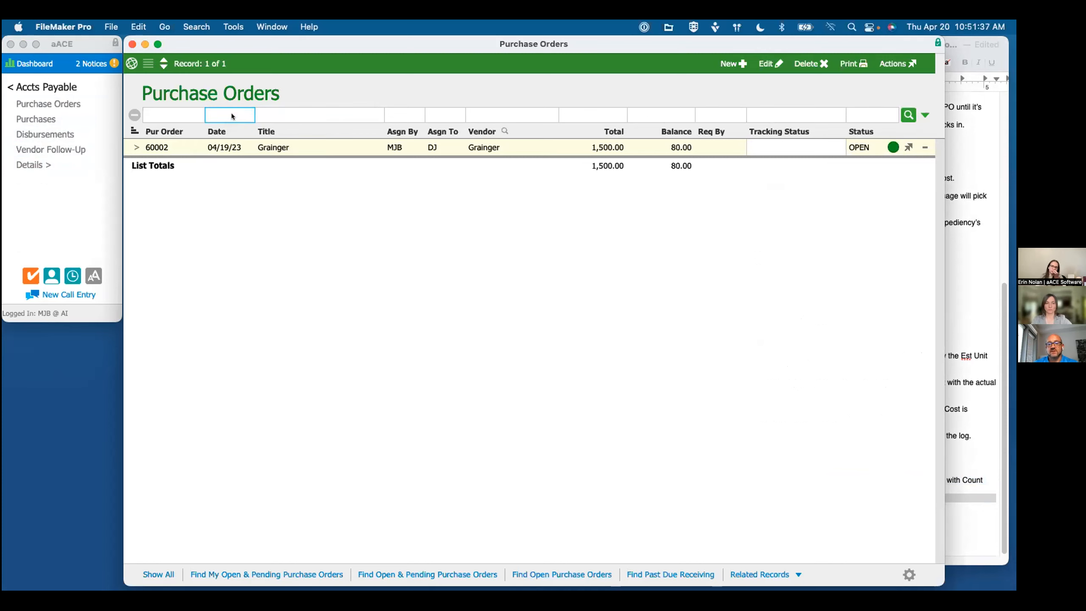
{"action": "type", "text": "3/"}
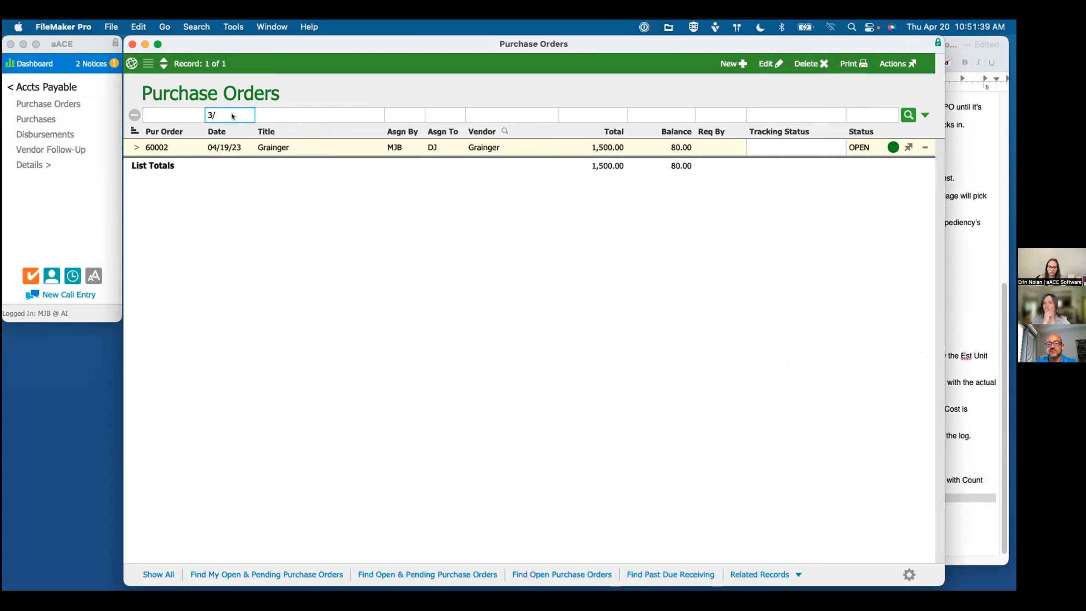
{"action": "type", "text": "2023..."}
{"action": "key", "text": "Tab"}
{"action": "type", "text": "grain"}
{"action": "key", "text": "Return"}
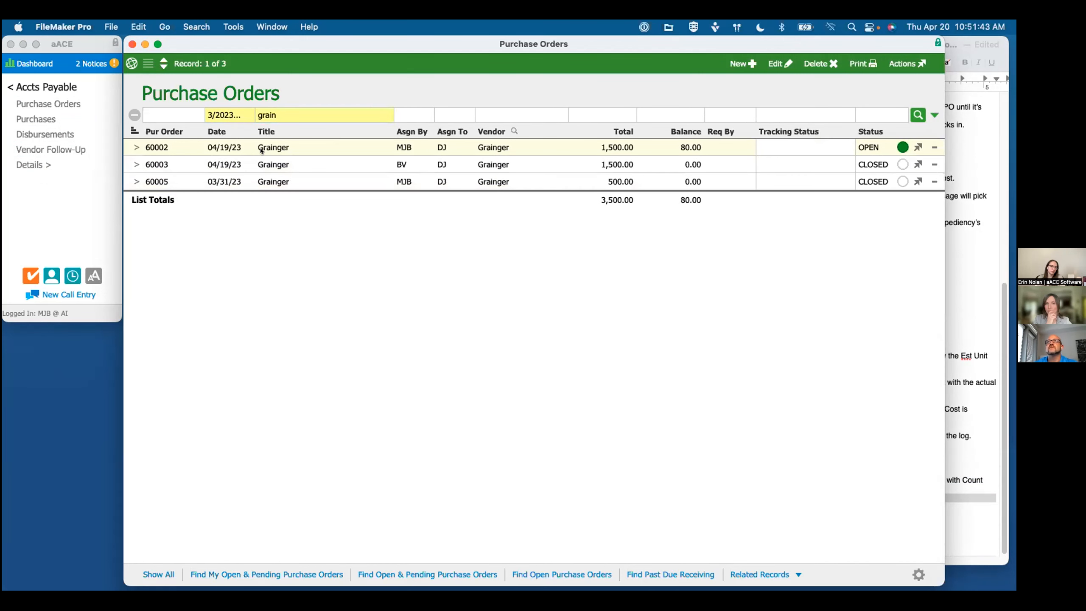
Step: Open the closed 03/31/23 Grainger purchase order and reopen it
{"action": "left_click", "coordinate": [136, 180]}
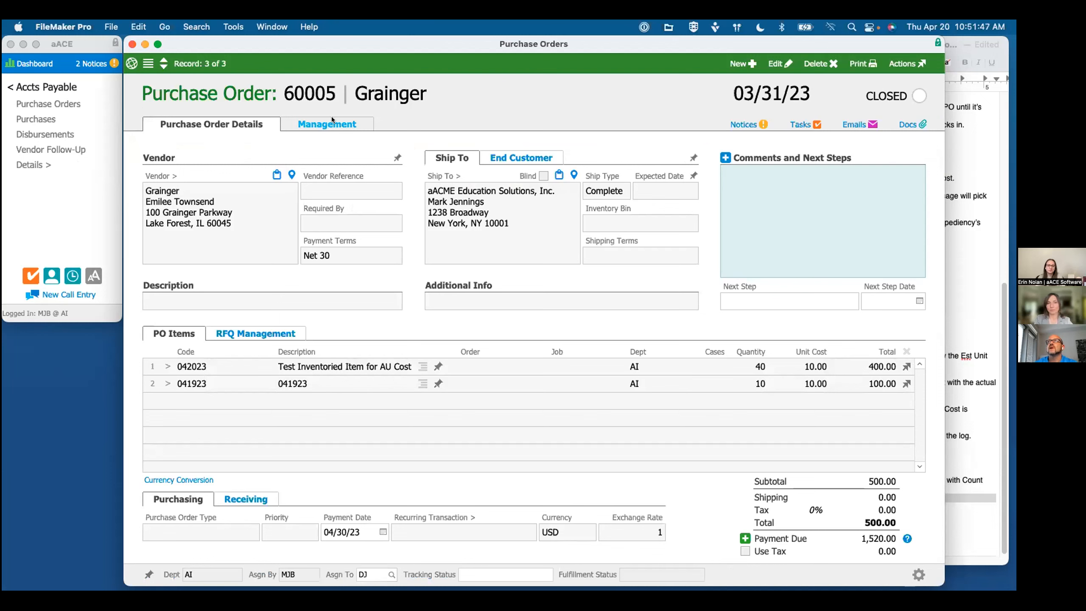
{"action": "left_click", "coordinate": [898, 61]}
{"action": "left_click", "coordinate": [903, 100]}
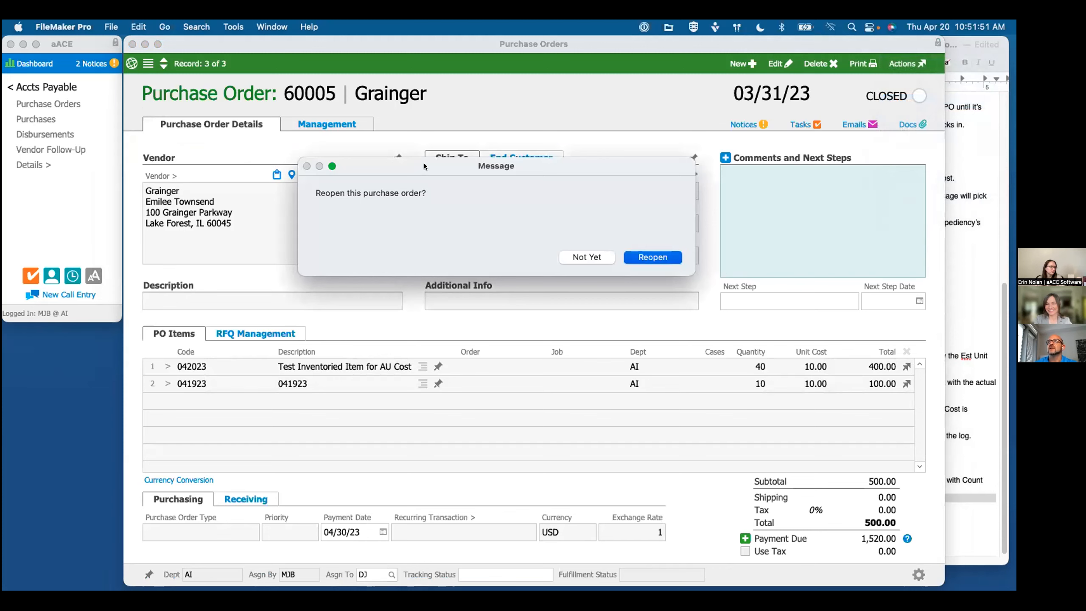
{"action": "key", "text": "Return"}
Step: Show the purchase order's purchasing management details and open its related 04/19/23 Grainger purchase
{"action": "left_click", "coordinate": [321, 118]}
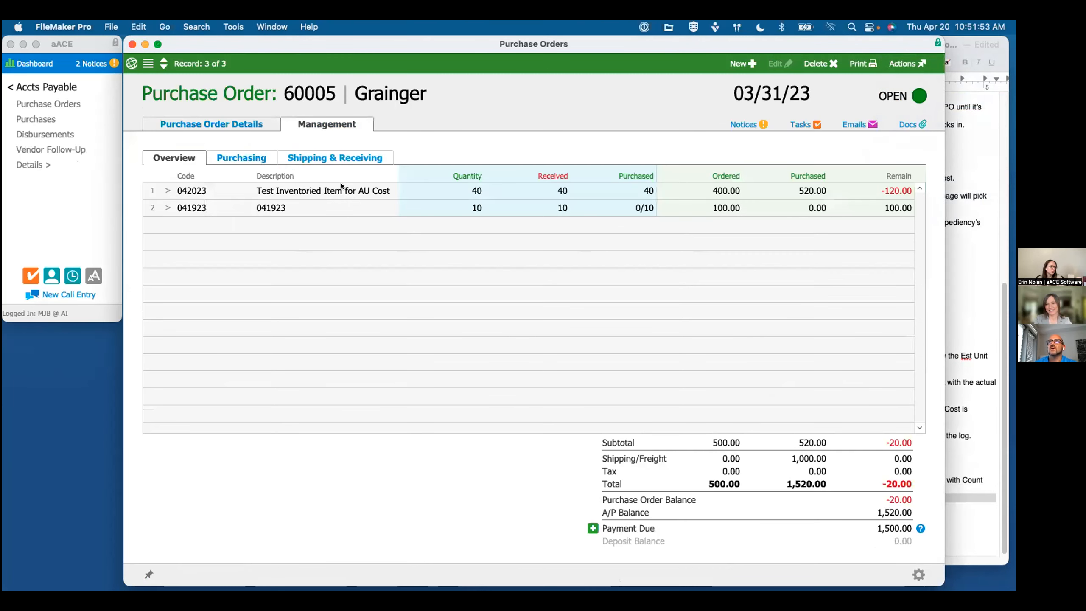
{"action": "left_click", "coordinate": [261, 159]}
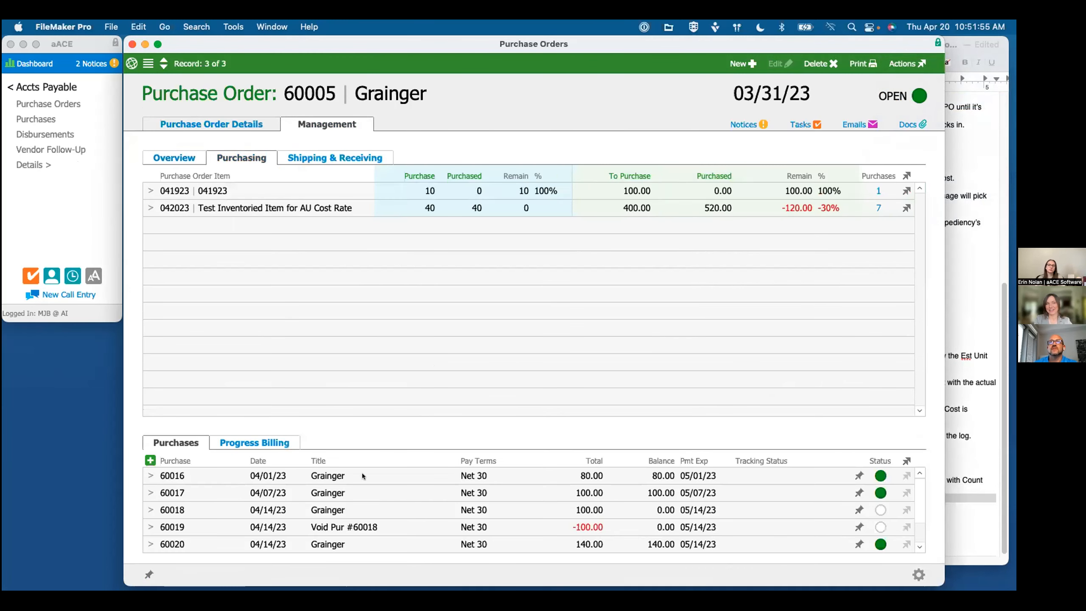
{"action": "scroll", "coordinate": [362, 472], "scroll_direction": "down", "scroll_amount": 2}
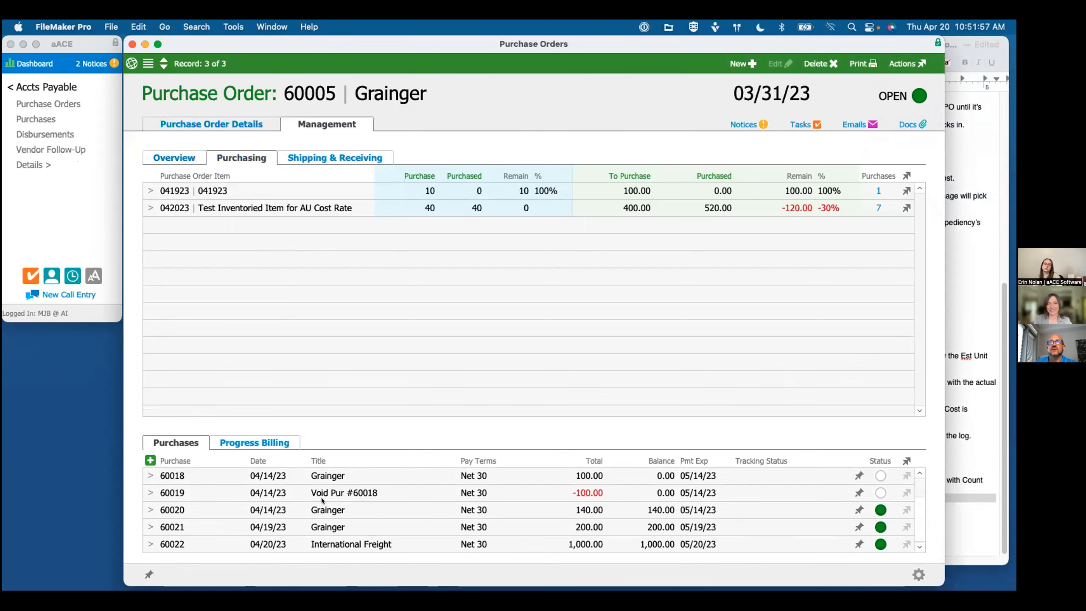
{"action": "left_click", "coordinate": [149, 526]}
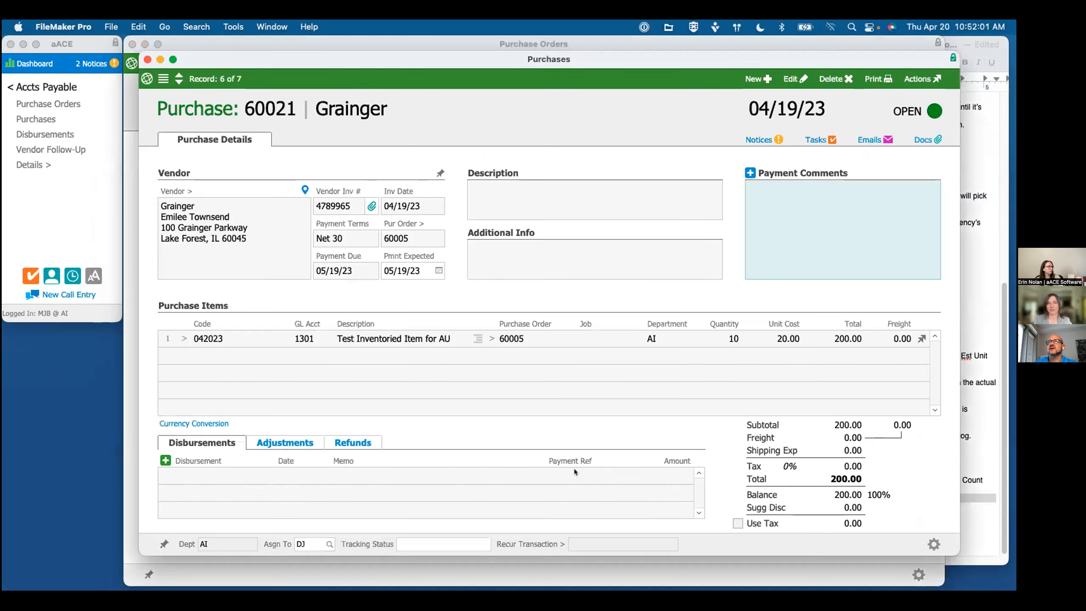
Step: Void the 04/19/23 Grainger purchase with the explanation "Test", view the resulting reversal, and close the purchases window
{"action": "left_click", "coordinate": [922, 79]}
{"action": "left_click", "coordinate": [902, 170]}
{"action": "type", "text": "Test"}
{"action": "left_click", "coordinate": [598, 366]}
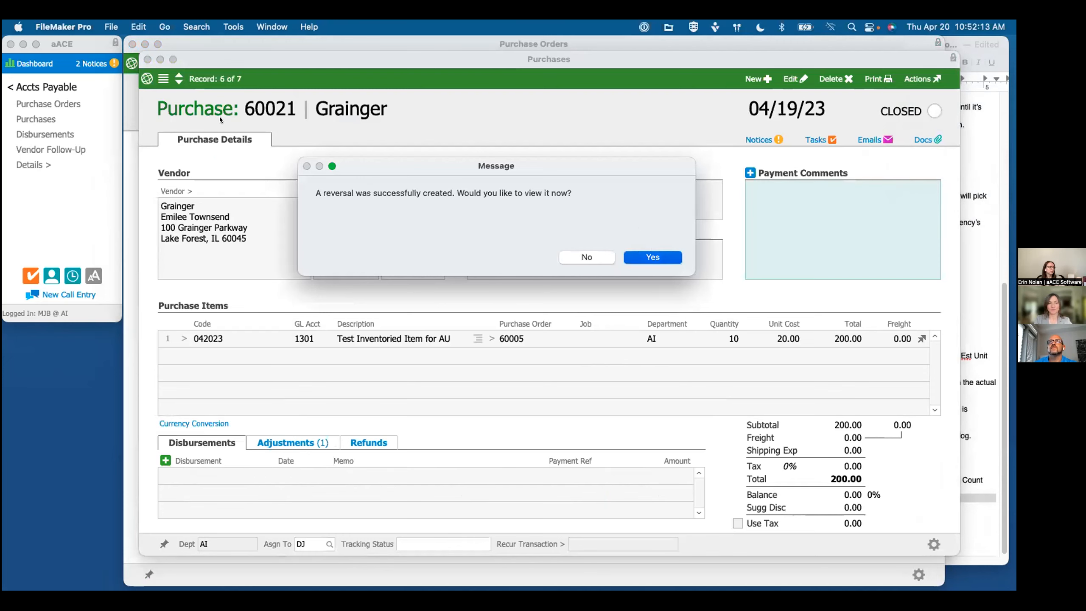
{"action": "left_click", "coordinate": [652, 257]}
{"action": "left_click", "coordinate": [162, 74]}
{"action": "left_click", "coordinate": [148, 59]}
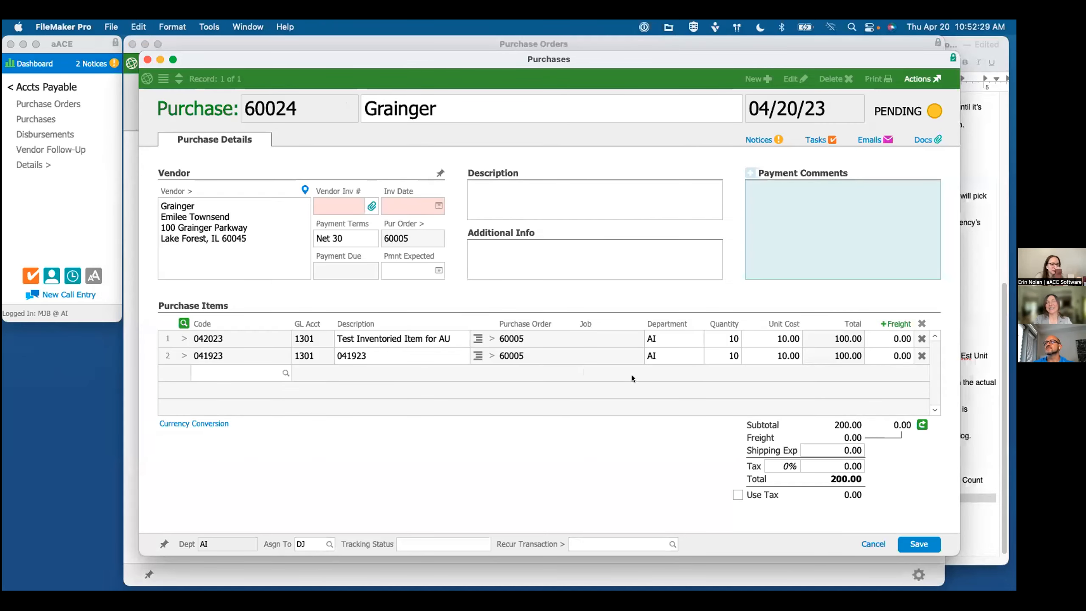
Step: Enter the vendor invoice number and set the invoice date to 04/20/23 on the pending Grainger purchase
{"action": "left_click_drag", "start_coordinate": [228, 59], "coordinate": [266, 83]}
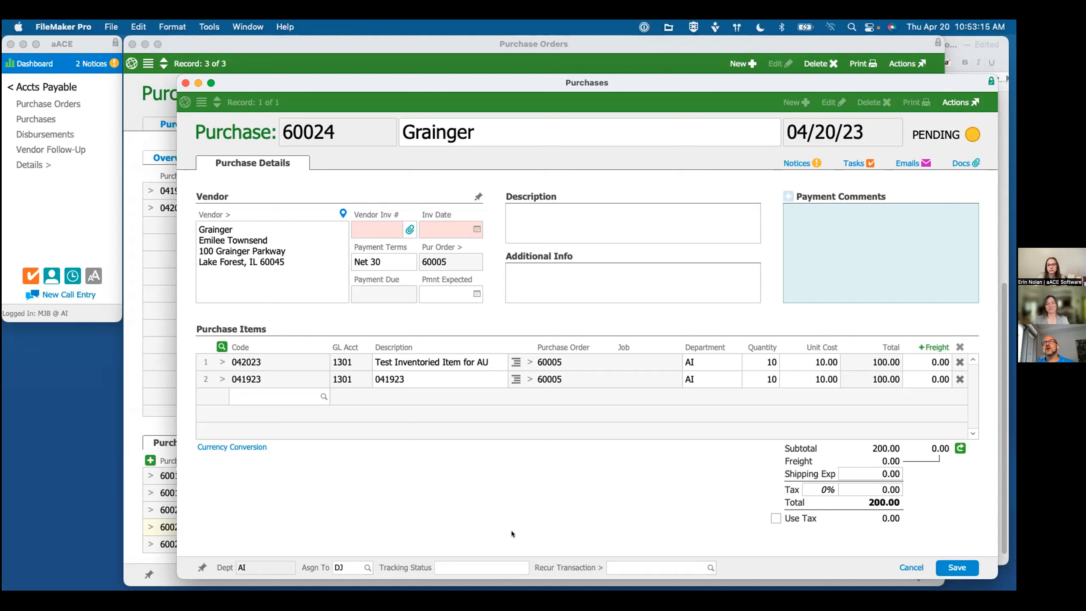
{"action": "left_click", "coordinate": [371, 230]}
{"action": "type", "text": "41"}
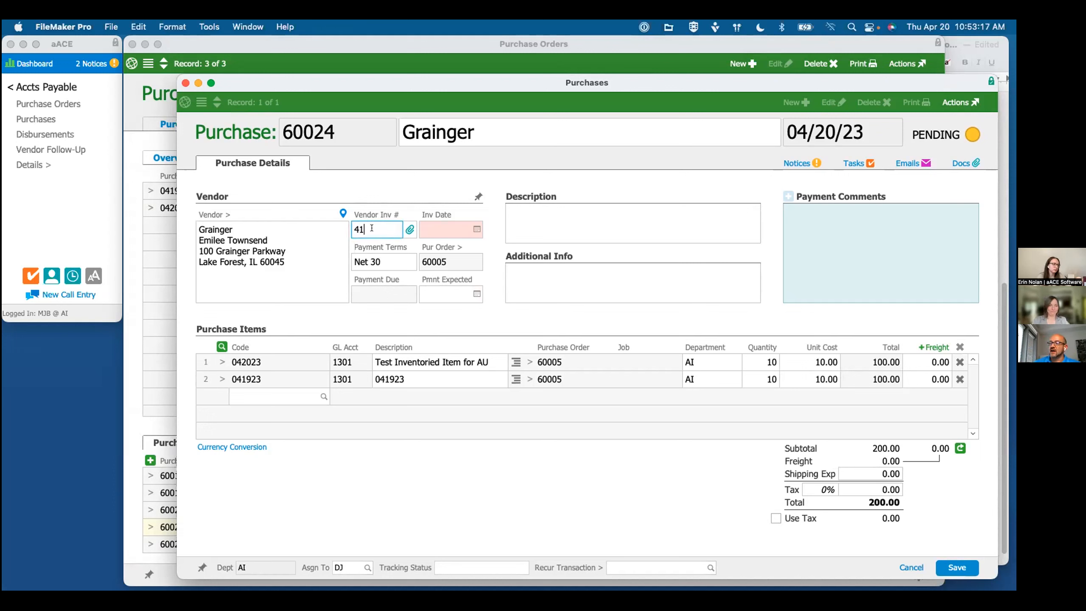
{"action": "type", "text": "25635"}
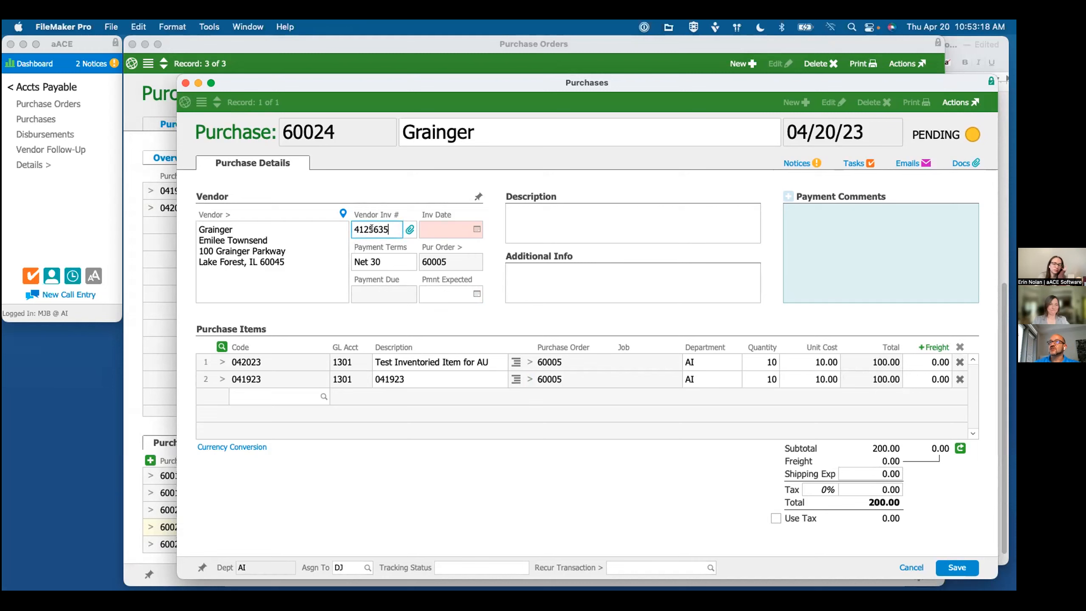
{"action": "left_click", "coordinate": [477, 229]}
{"action": "left_click", "coordinate": [495, 302]}
{"action": "left_click_drag", "start_coordinate": [461, 83], "coordinate": [336, 54]}
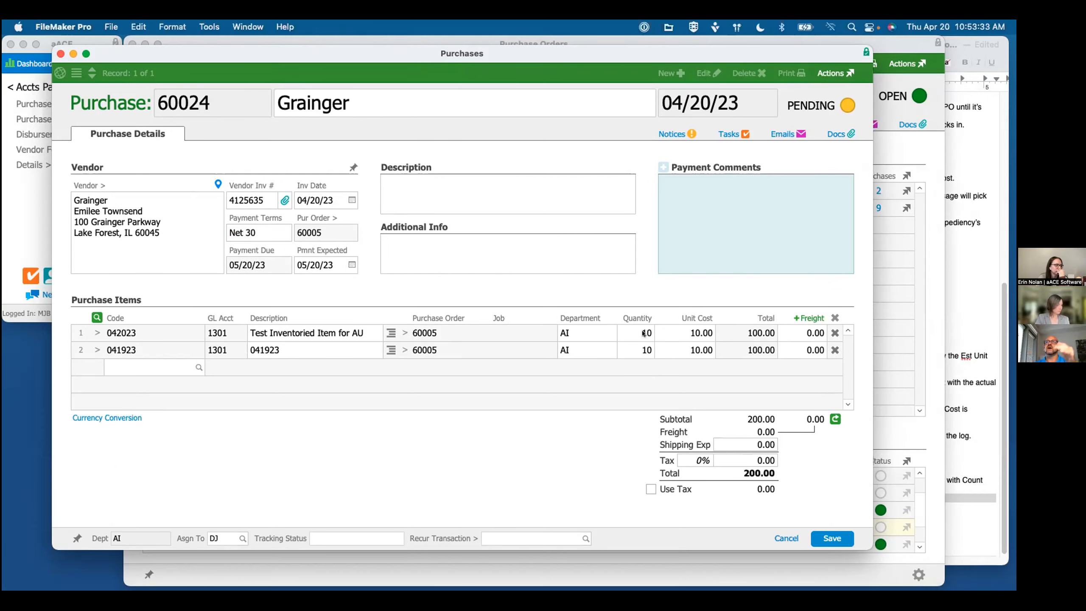
Step: Allocate a total freight charge of 150 across the purchase items by Value
{"action": "left_click", "coordinate": [808, 318]}
{"action": "type", "text": "150"}
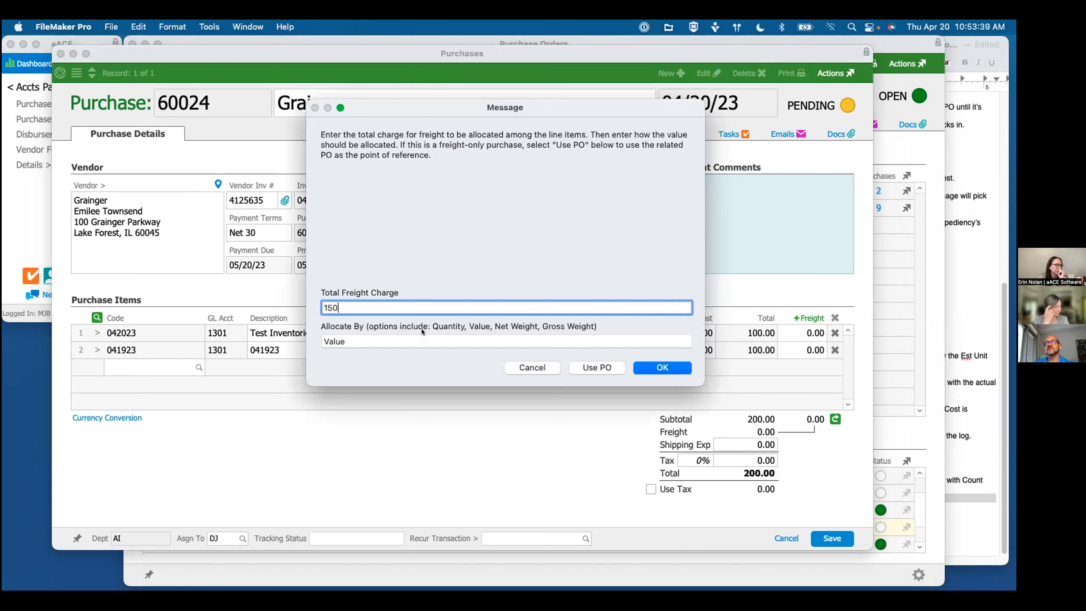
{"action": "key", "text": "Tab"}
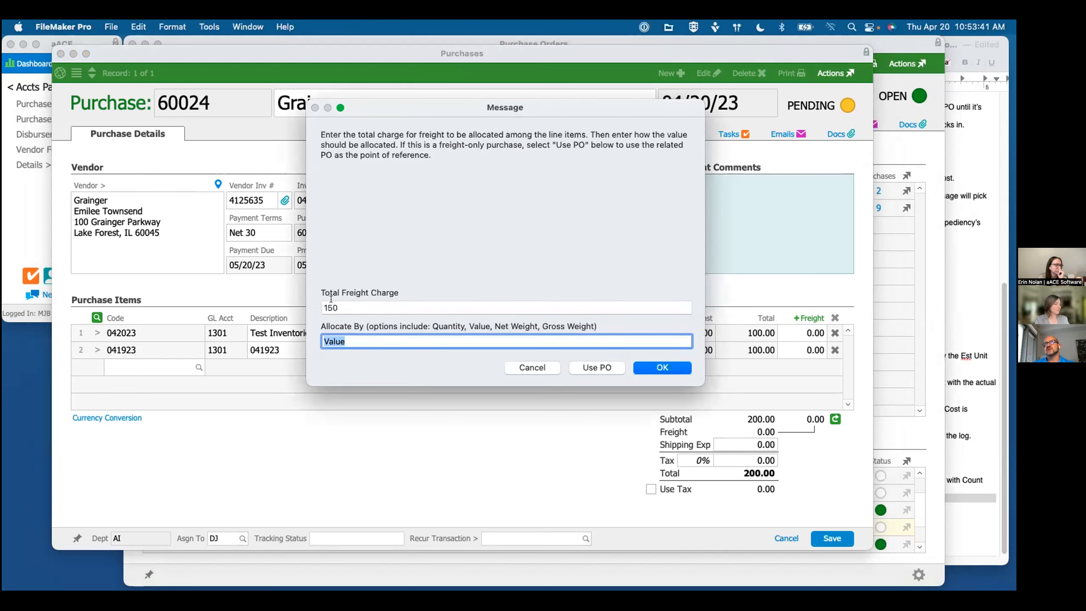
{"action": "left_click", "coordinate": [664, 368]}
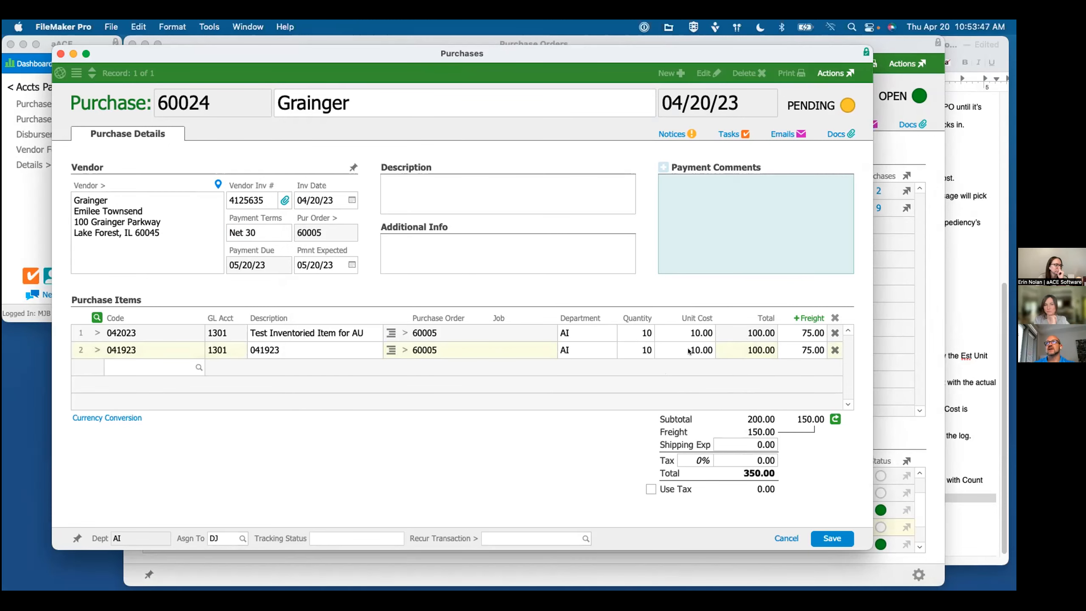
Step: Set the quantity of item 041923 to 5 and allocate the 150 freight charge again by Value
{"action": "left_click", "coordinate": [644, 349]}
{"action": "type", "text": "5"}
{"action": "left_click", "coordinate": [806, 318]}
{"action": "type", "text": "150"}
{"action": "key", "text": "Return"}
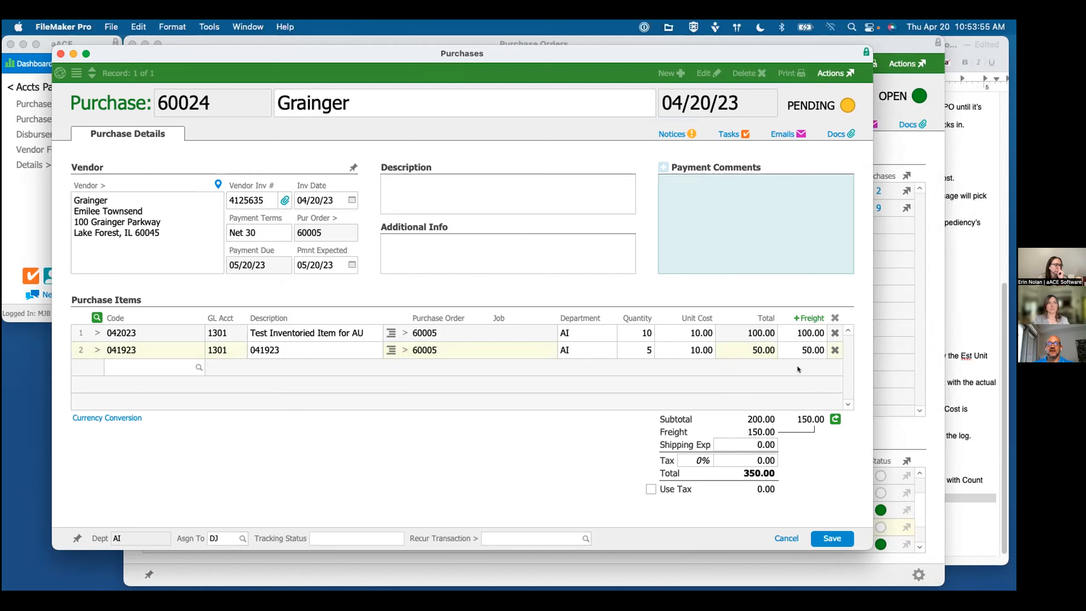
Step: Set the unit cost of item 041923 to 18 and reallocate the 150 freight charge by Value
{"action": "left_click", "coordinate": [697, 351]}
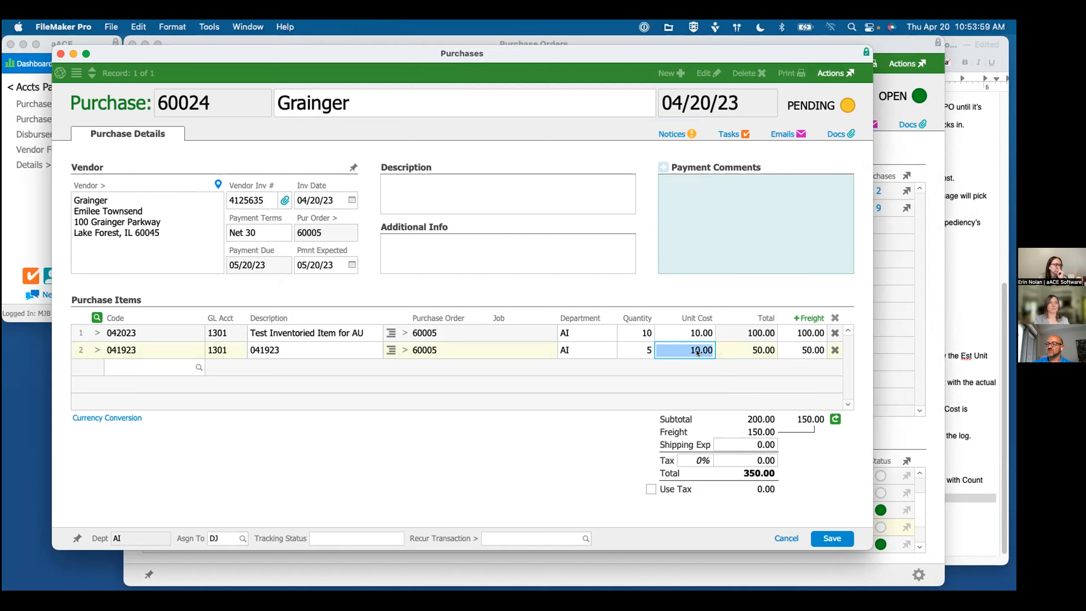
{"action": "type", "text": "8"}
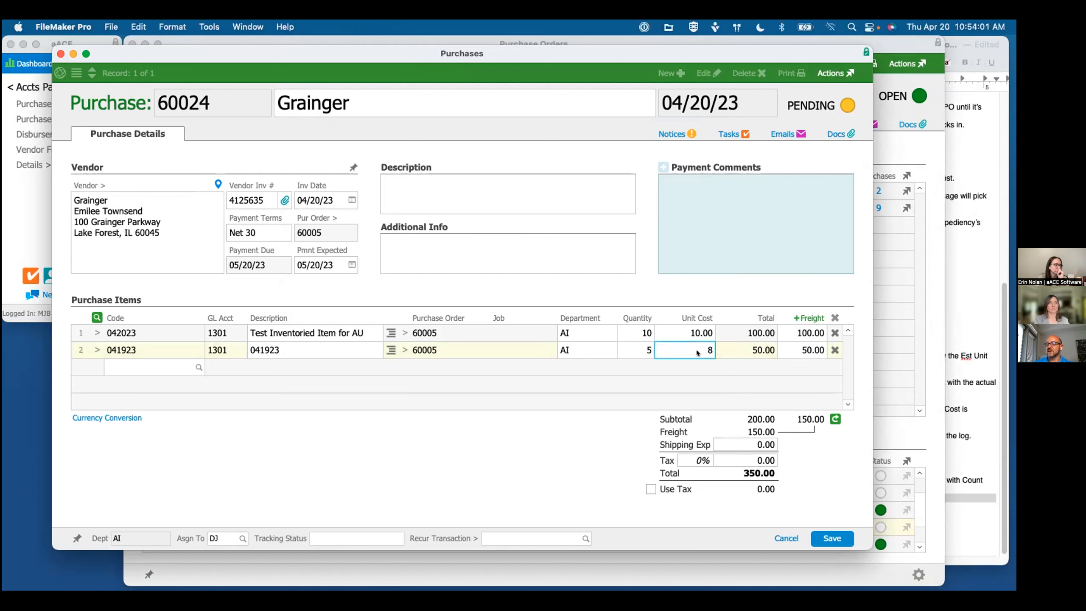
{"action": "key", "text": "BackSpace"}
{"action": "type", "text": "18"}
{"action": "left_click", "coordinate": [583, 444]}
{"action": "left_click", "coordinate": [808, 318]}
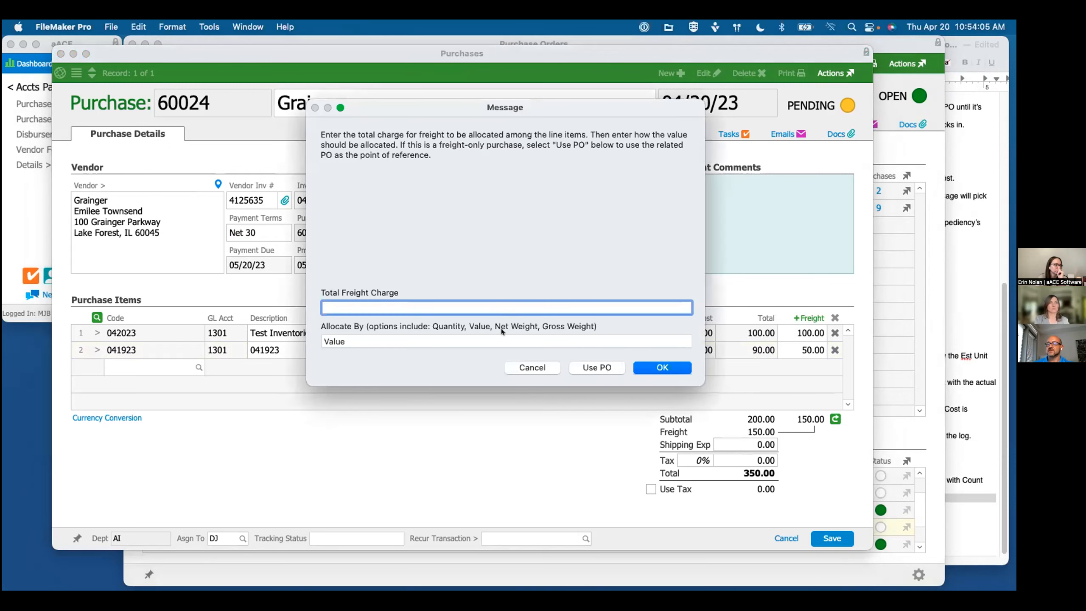
{"action": "type", "text": "150"}
{"action": "key", "text": "Return"}
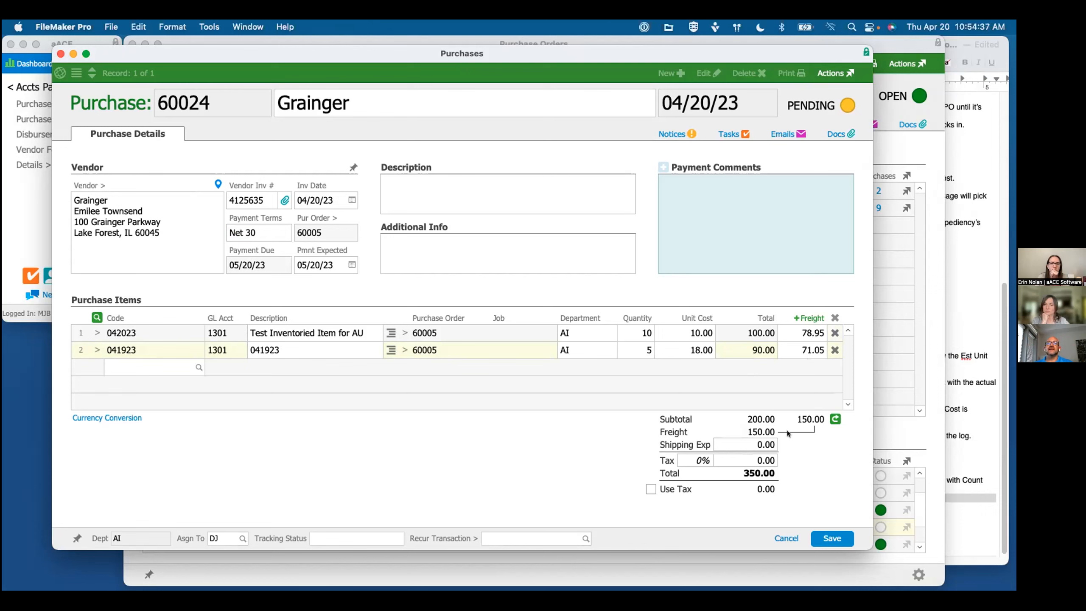
Step: Open the freight allocation dialog to review its allocation options and the Use PO choice, and cancel it
{"action": "left_click", "coordinate": [809, 318]}
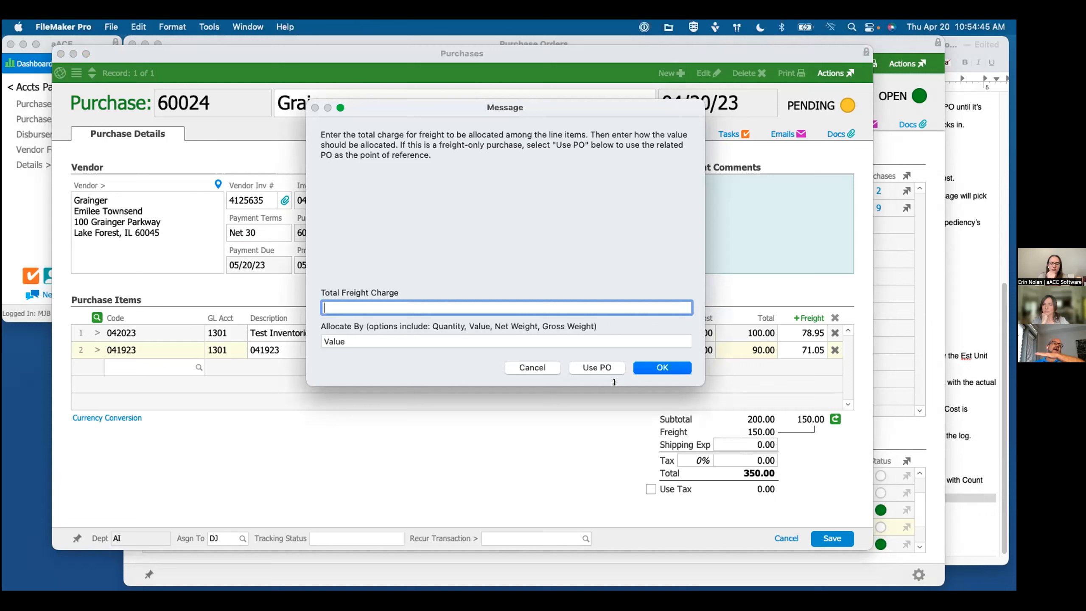
{"action": "left_click", "coordinate": [520, 364]}
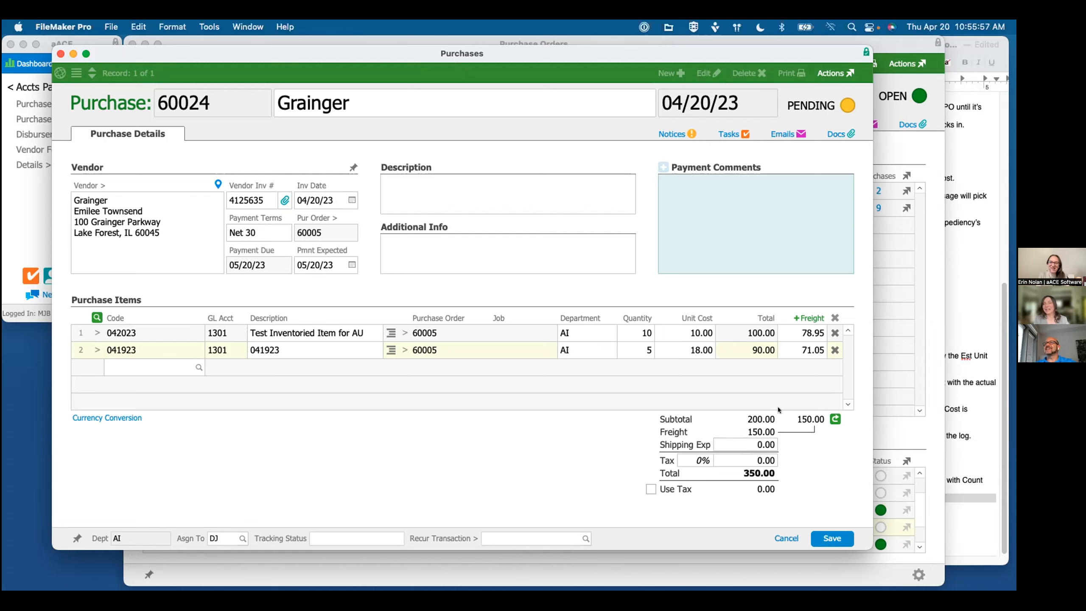
Step: Switch to the TextEdit webinar notes, check the remaining agenda items, and deselect the highlighted freight allocation line
{"action": "left_click", "coordinate": [958, 389]}
{"action": "scroll", "coordinate": [906, 410], "scroll_direction": "down", "scroll_amount": 1}
{"action": "scroll", "coordinate": [905, 410], "scroll_direction": "up", "scroll_amount": 1}
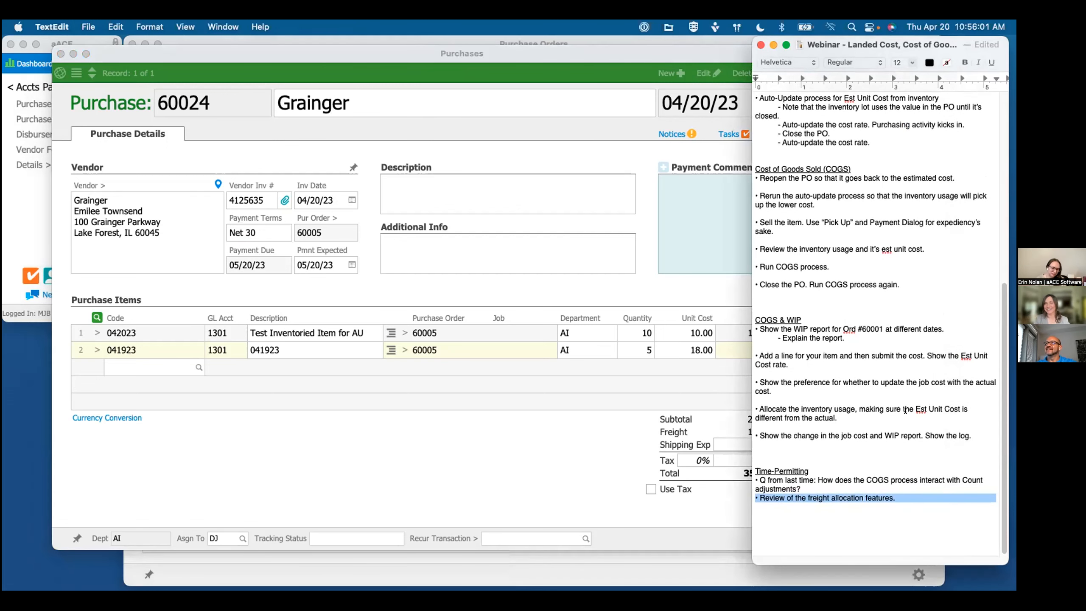
{"action": "left_click", "coordinate": [827, 444]}
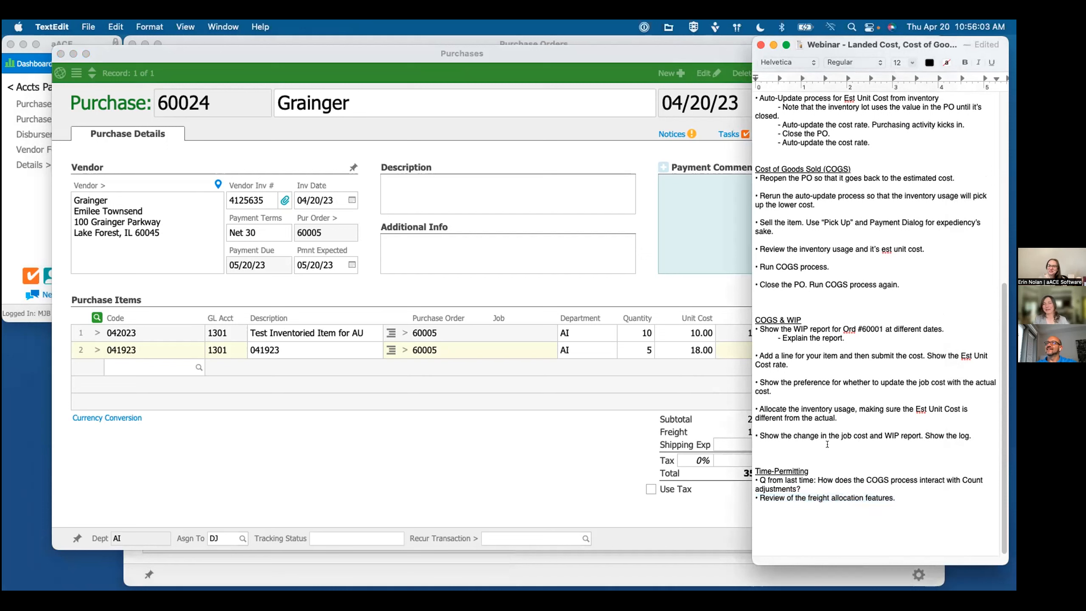